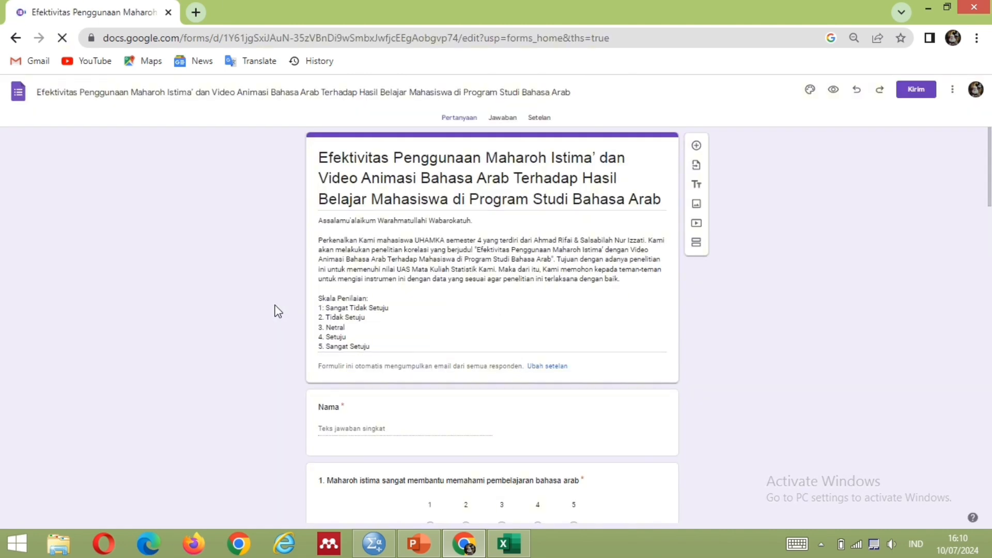
# Step: Open the form's responses in the linked spreadsheet and enter 4 in the empty cell F6
pyautogui.click(500, 124)
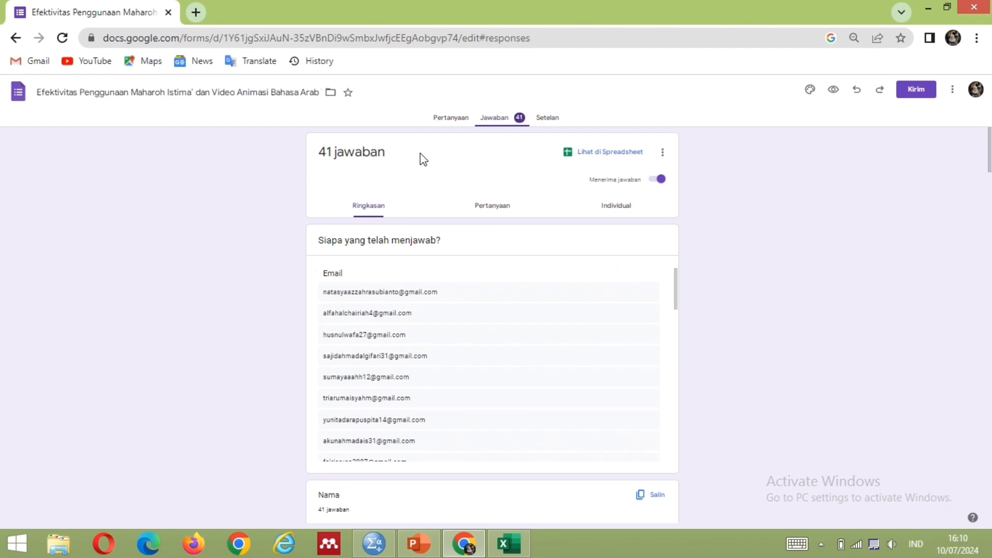
pyautogui.click(598, 156)
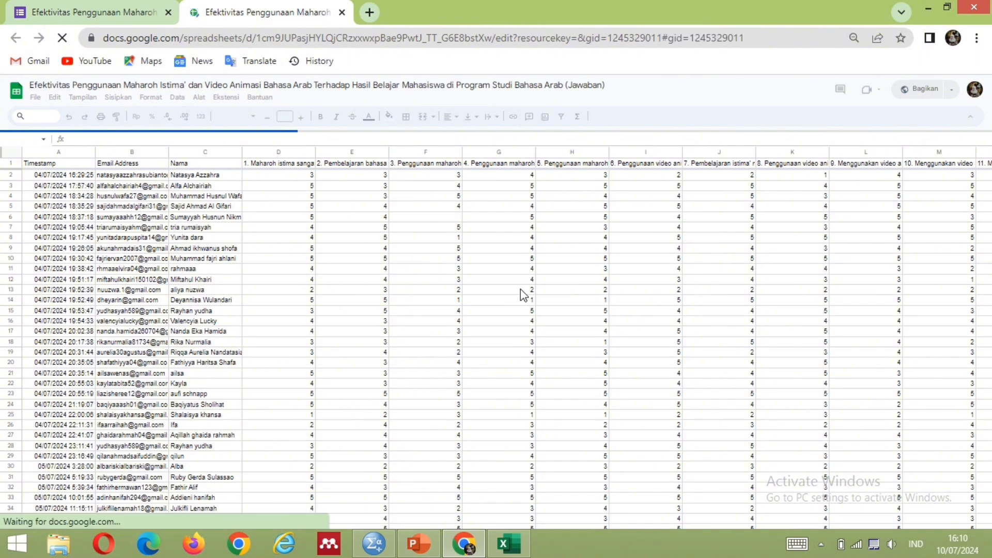
pyautogui.click(452, 215)
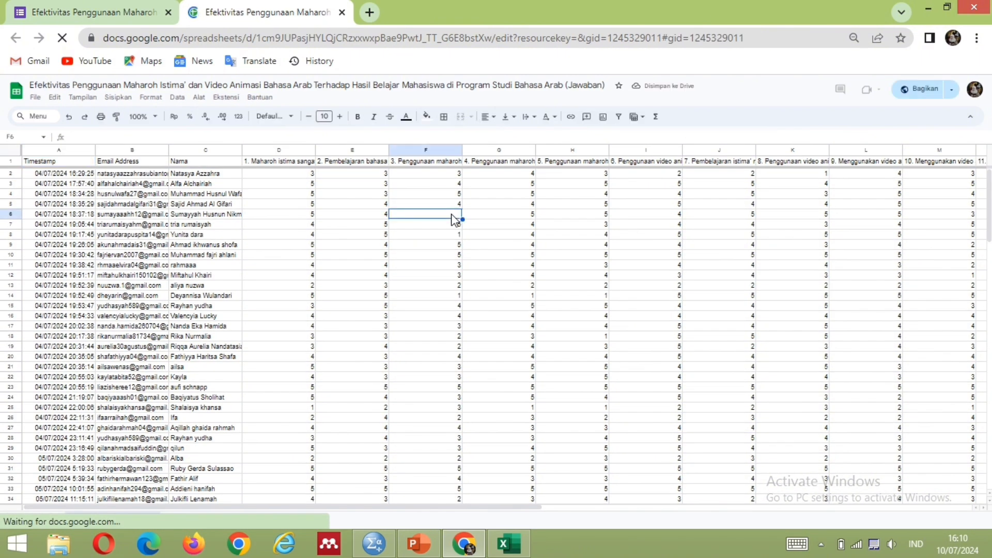
pyautogui.write('4')
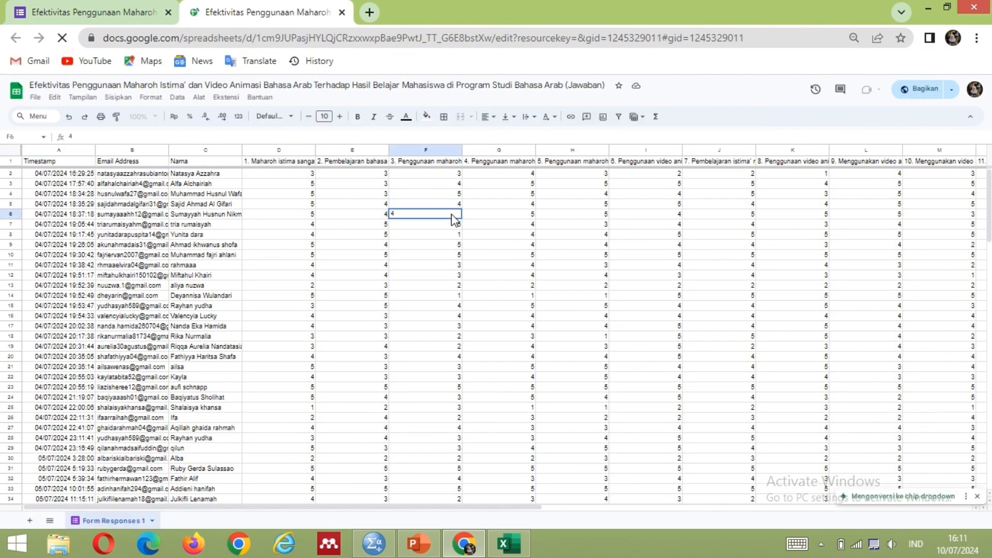
pyautogui.press('Return')
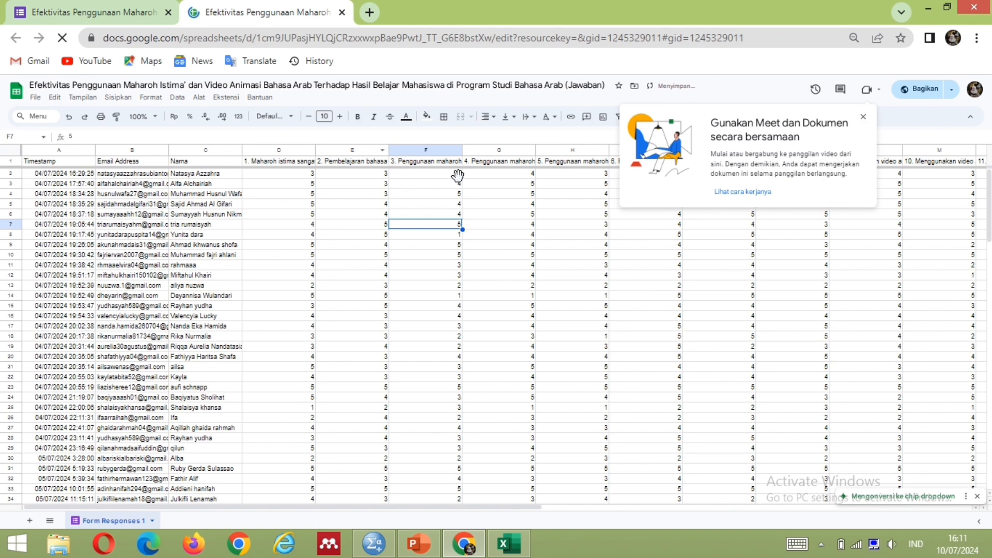
pyautogui.press('super+c')
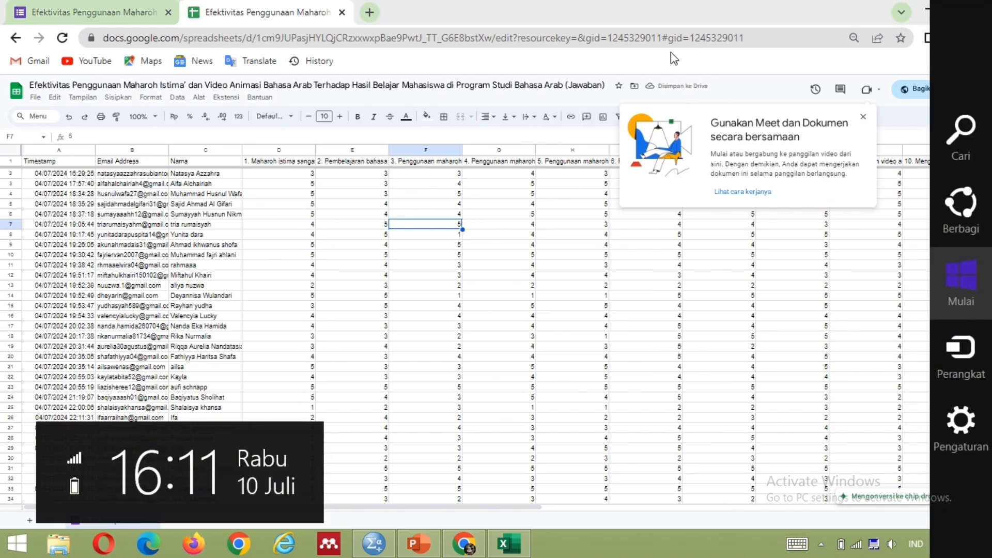
pyautogui.click(714, 67)
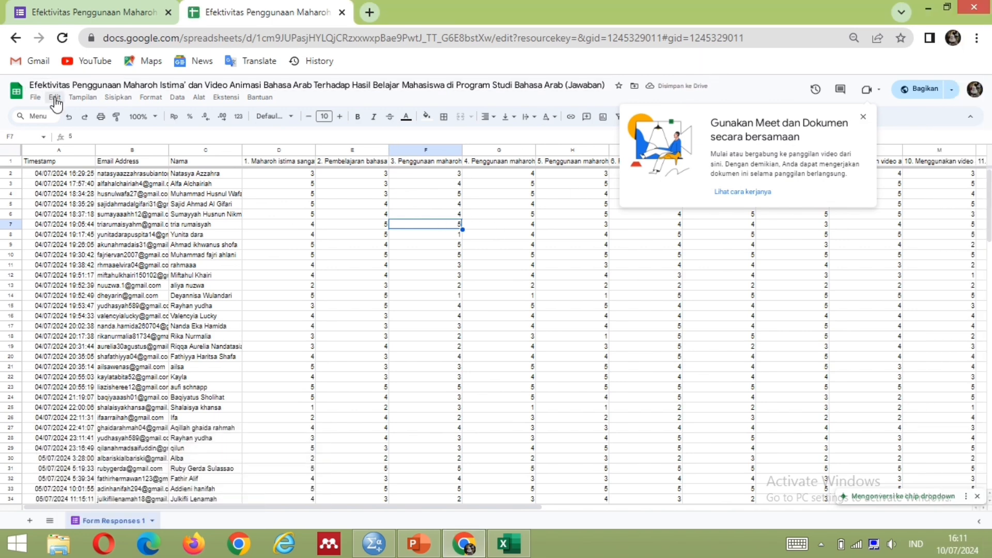
# Step: Download the response spreadsheet as a Microsoft Excel (.xlsx) file
pyautogui.click(35, 101)
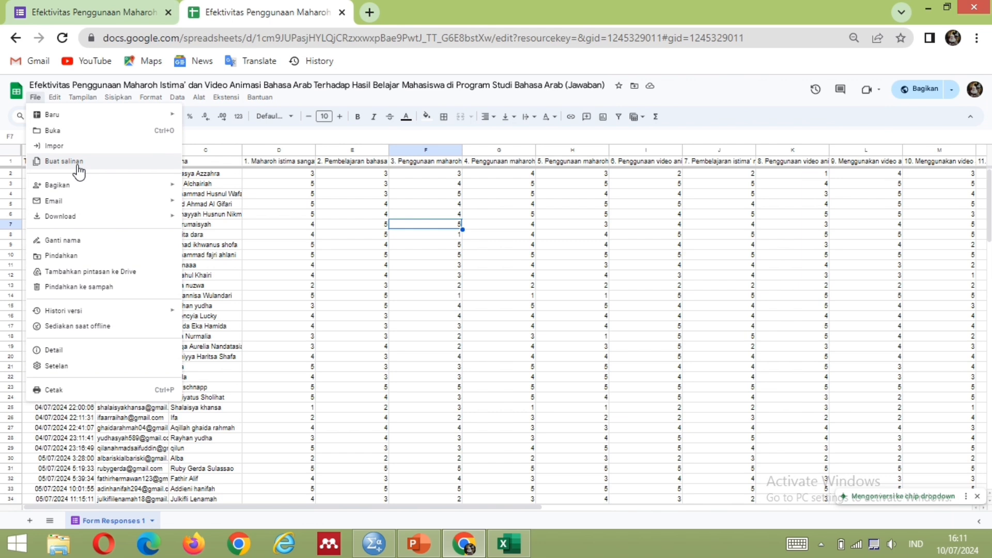
pyautogui.moveTo(76, 217)
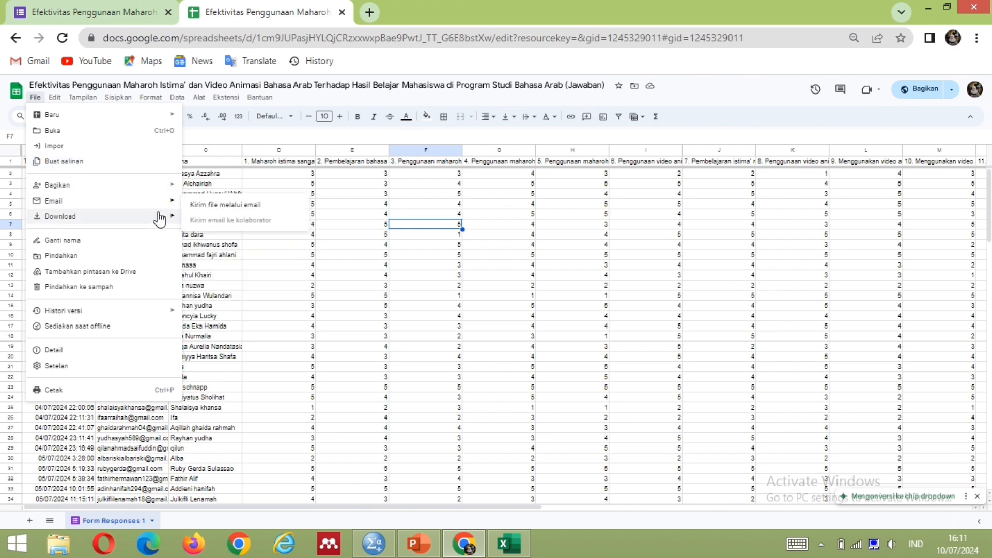
pyautogui.click(200, 221)
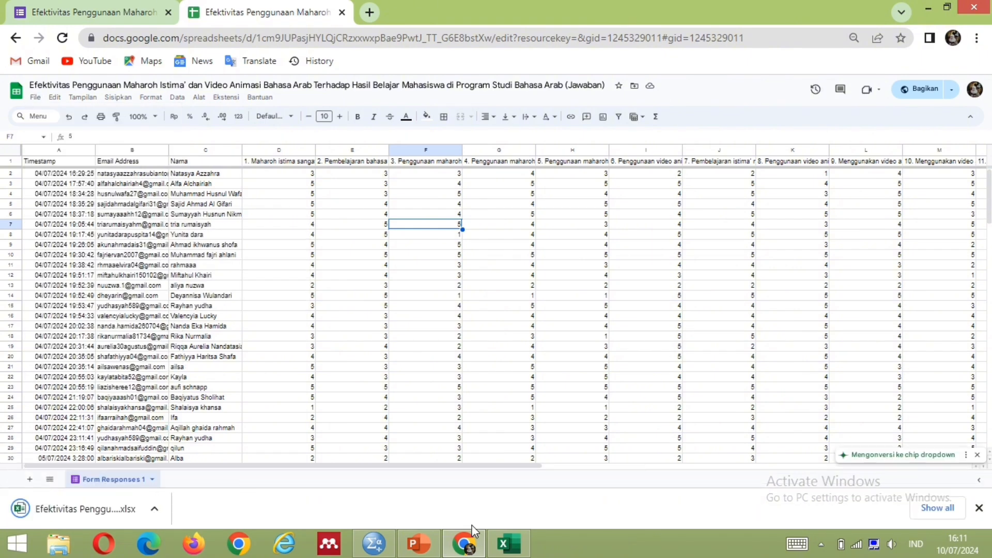
# Step: Switch to Excel and open the "Efektivitas Penggunaan Maharoh Istima'… (Jawaban) (1).xlsx" workbook from the Dokumen folder
pyautogui.click(510, 544)
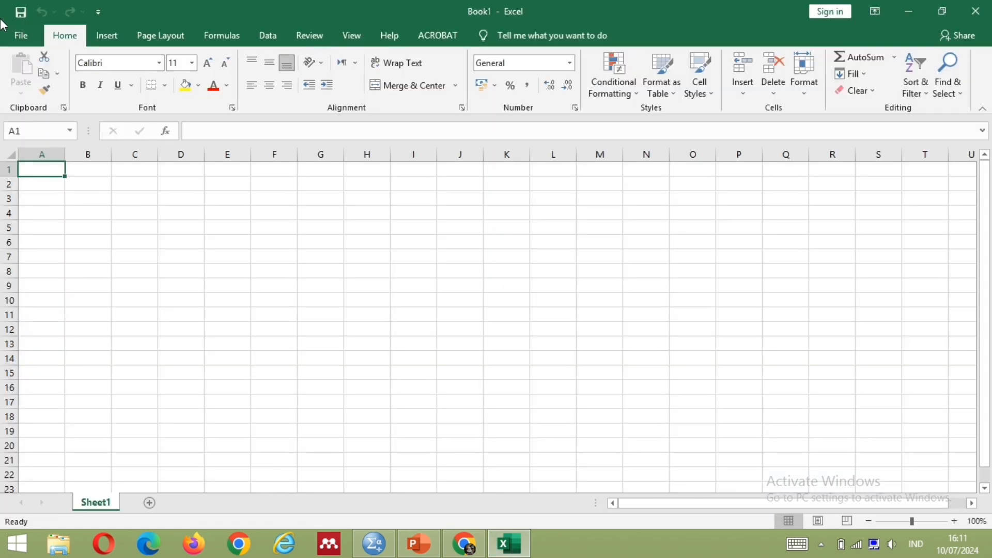
pyautogui.click(17, 33)
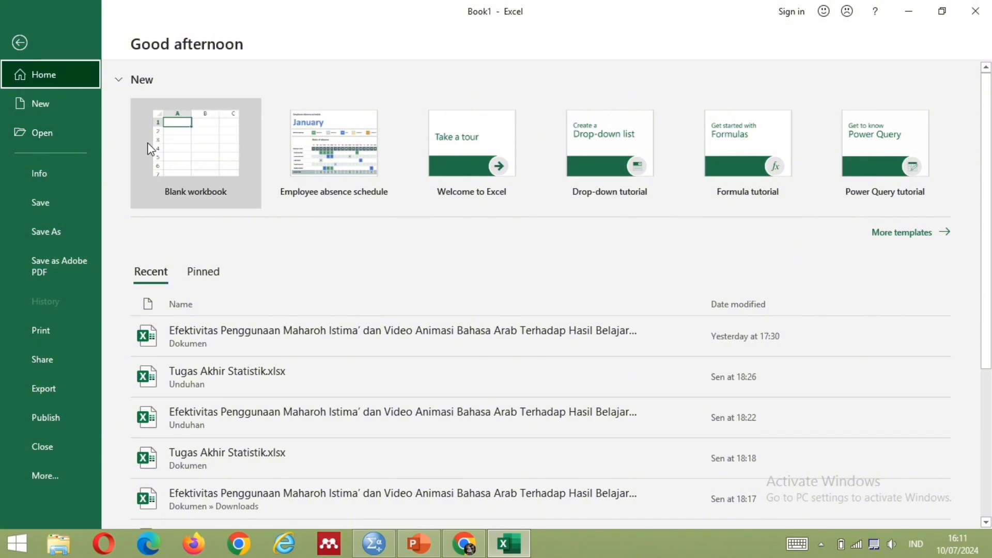
pyautogui.click(42, 133)
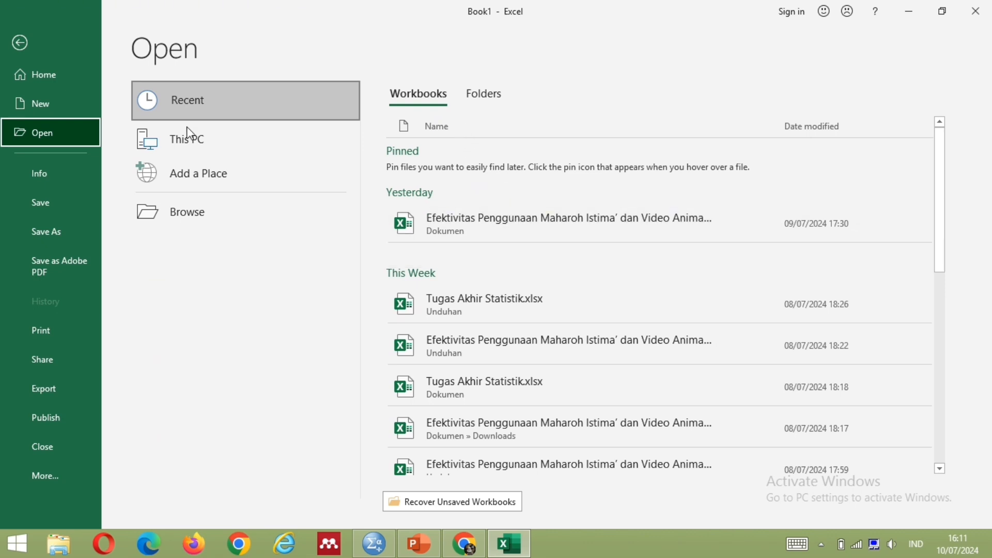
pyautogui.click(483, 95)
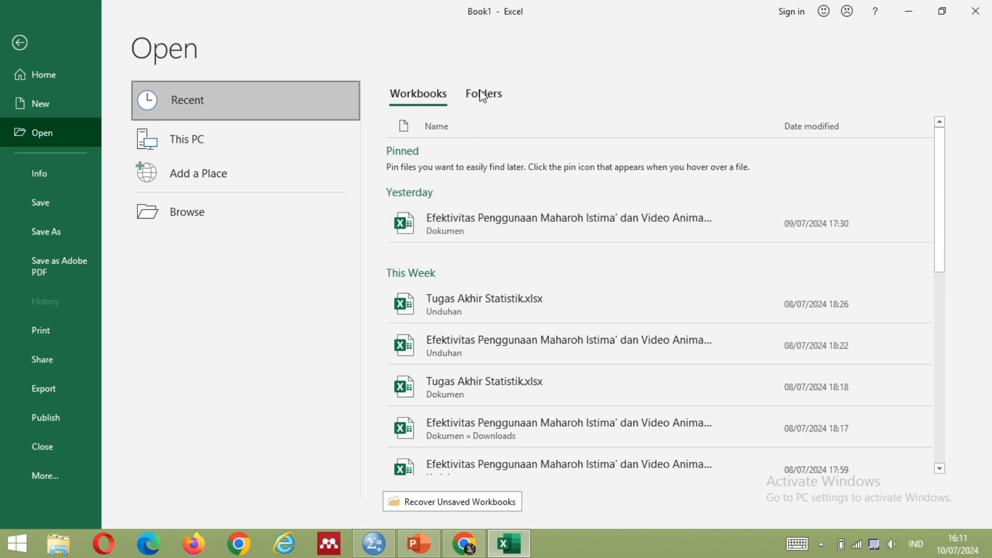
pyautogui.click(471, 208)
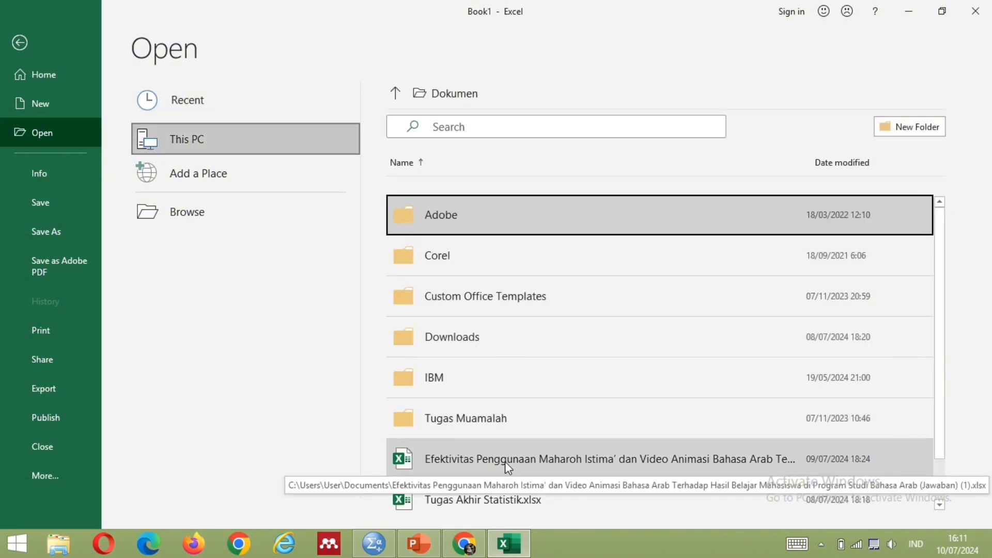
pyautogui.click(504, 461)
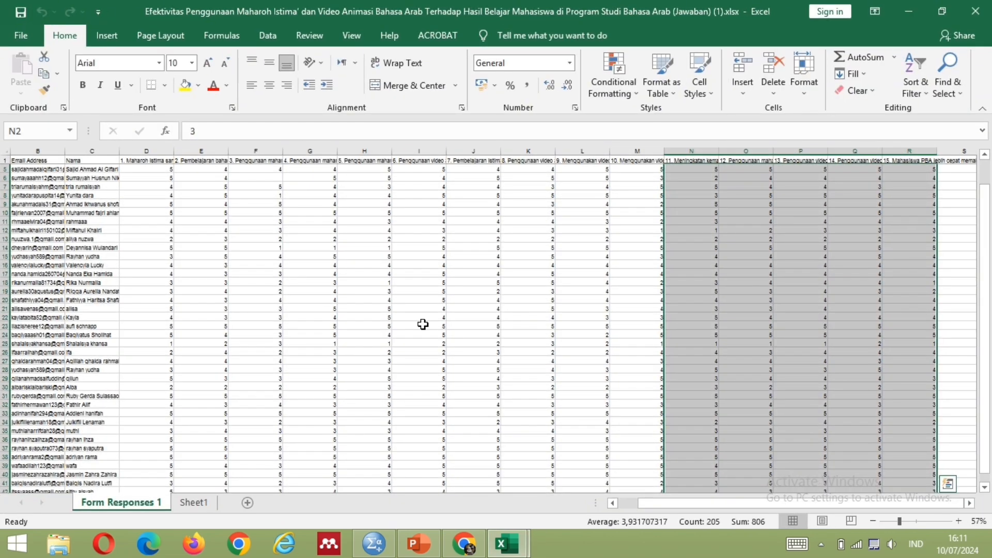
# Step: Enter 4 in the empty response cell F6 of the Form Responses 1 sheet
pyautogui.click(562, 223)
pyautogui.scroll(-1, 487, 317)
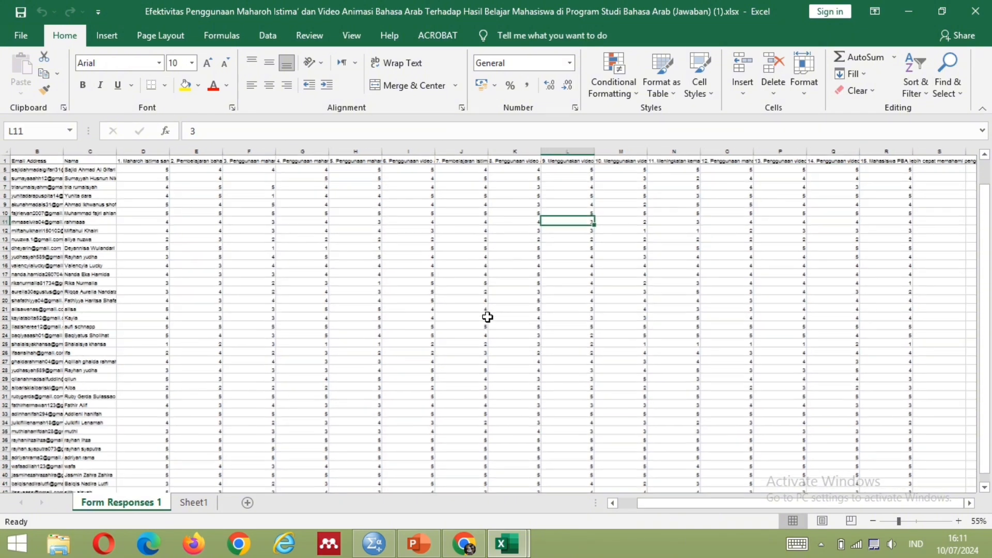
pyautogui.click(264, 176)
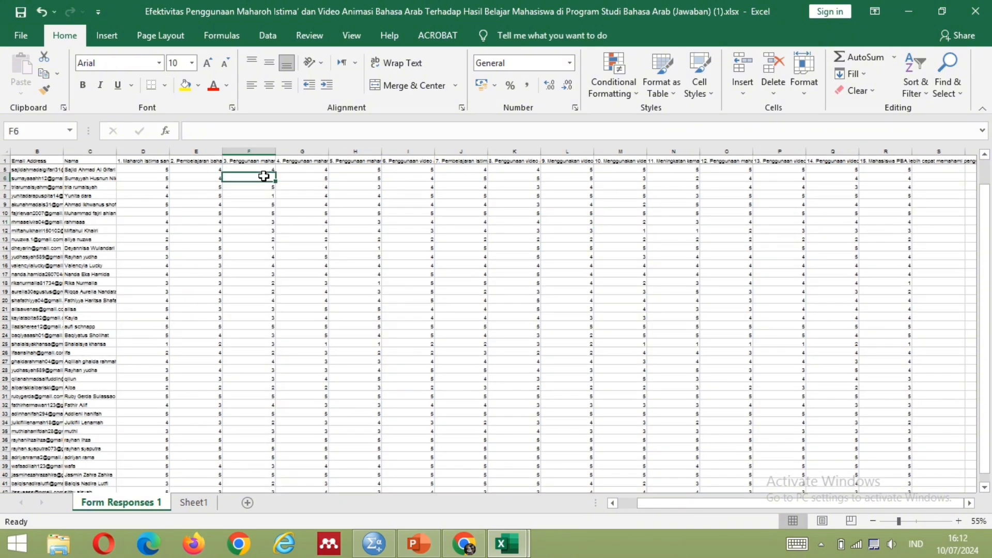
pyautogui.write('4')
pyautogui.press('Return')
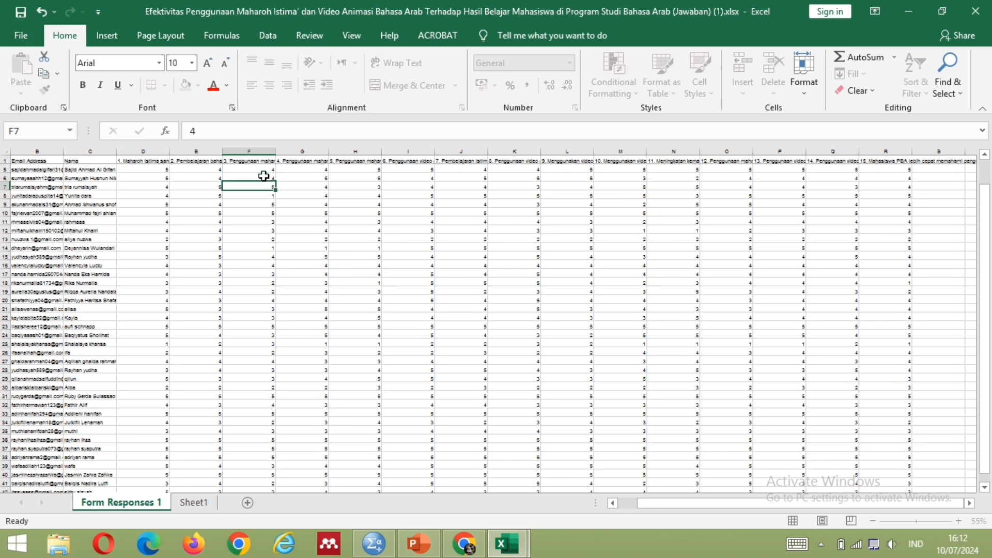
# Step: Look over the responses on Form Responses 1 and examine the grouped X1, X2 and Y score table on Sheet1
pyautogui.scroll(-20, 556, 290)
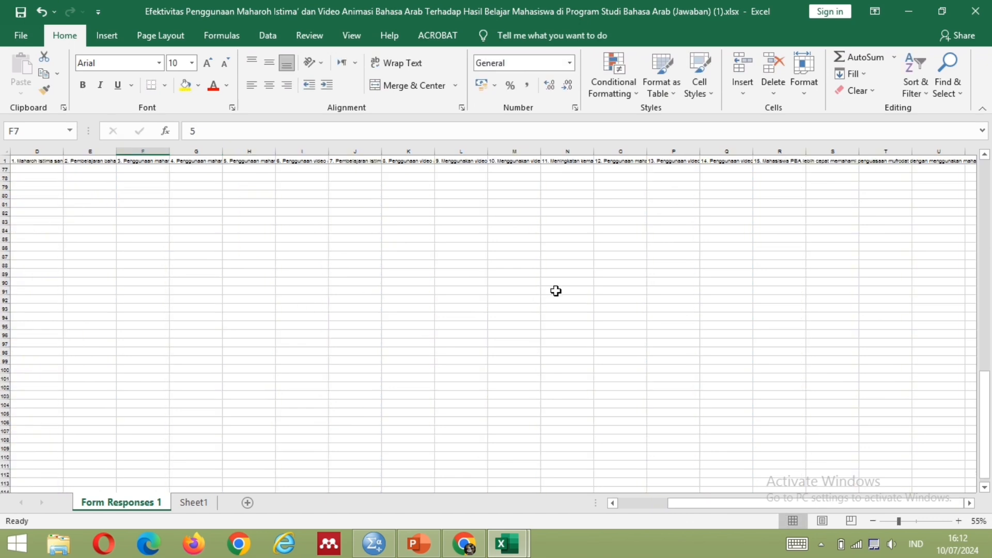
pyautogui.hscroll(-1, 555, 291)
pyautogui.scroll(20, 555, 291)
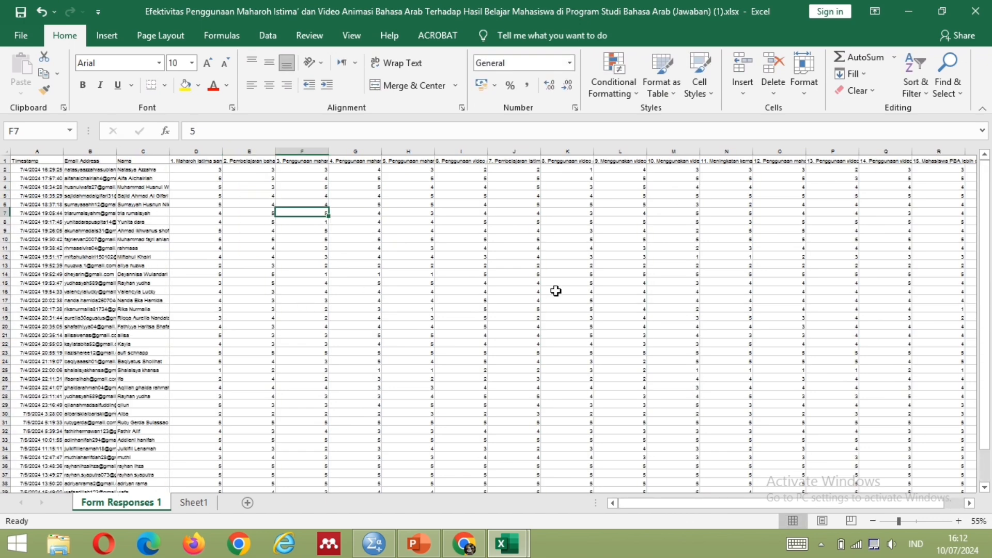
pyautogui.click(206, 505)
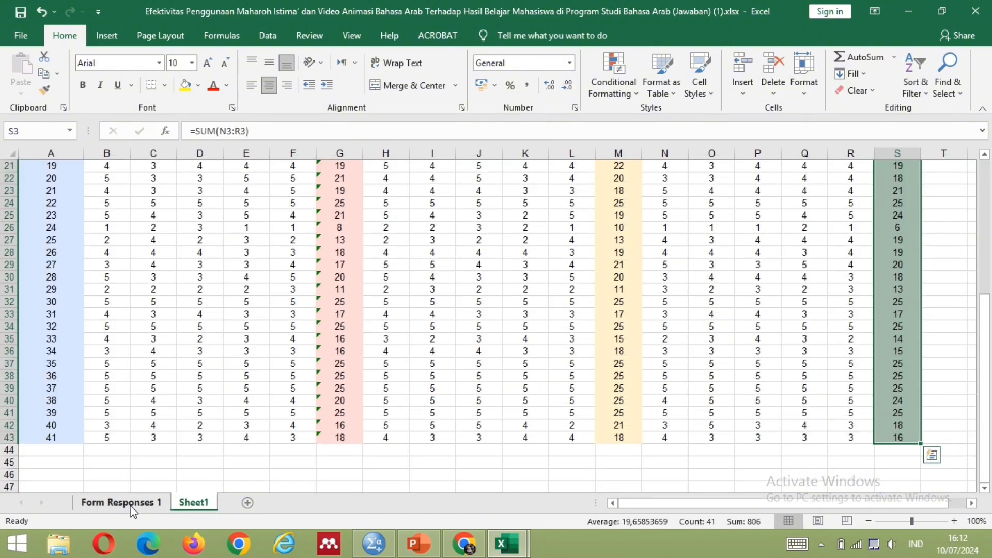
pyautogui.scroll(7, 243, 367)
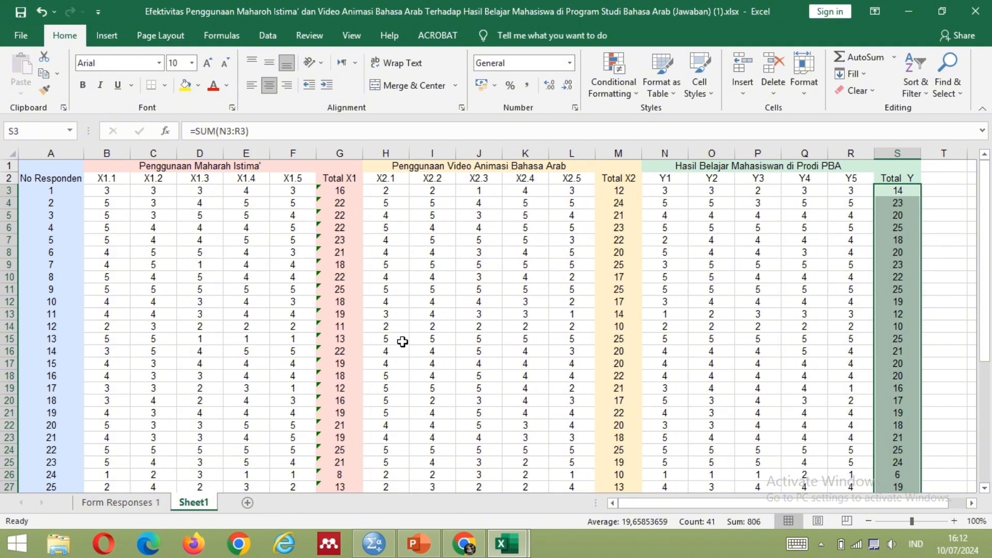
# Step: Add a new worksheet and merge and center its cells A1:A2
pyautogui.click(248, 503)
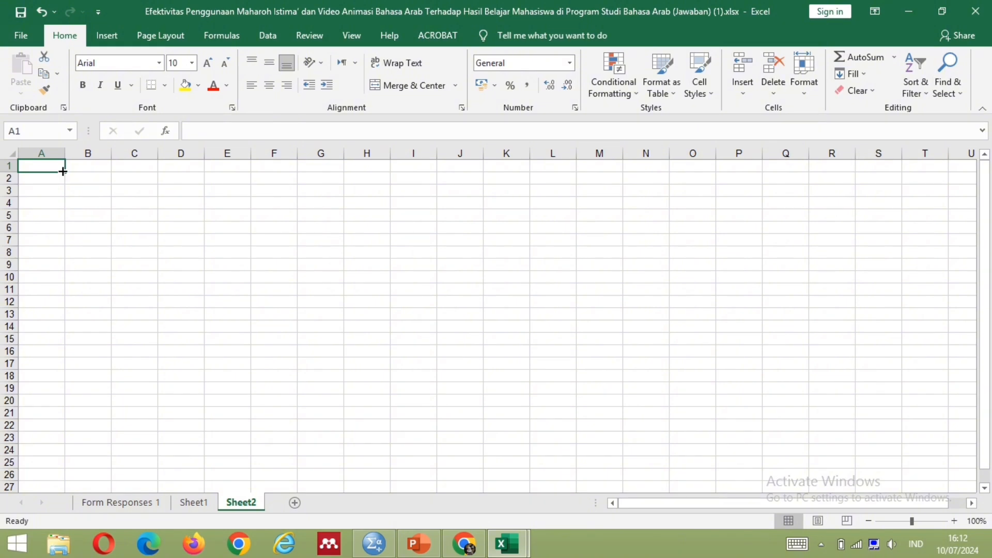
pyautogui.moveTo(63, 171); pyautogui.dragTo(64, 184)
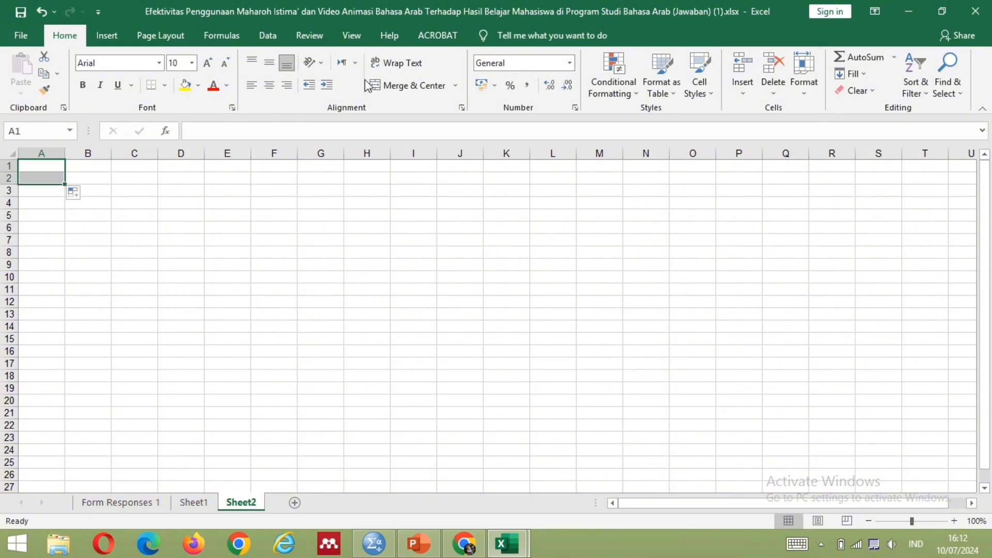
pyautogui.click(408, 85)
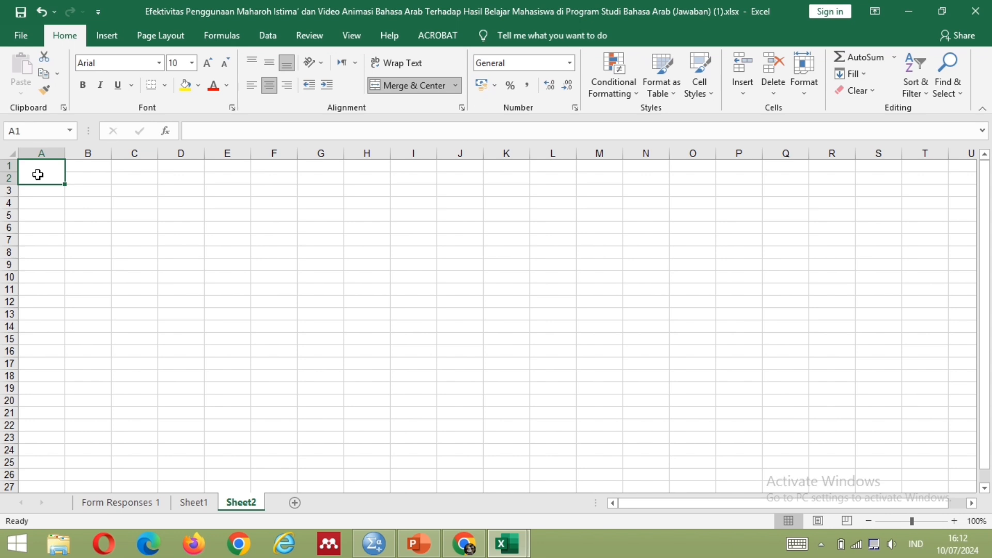
# Step: Enter the heading "No Responden" in the merged cell A1:A2 and widen column A to fit it
pyautogui.write('No Responden')
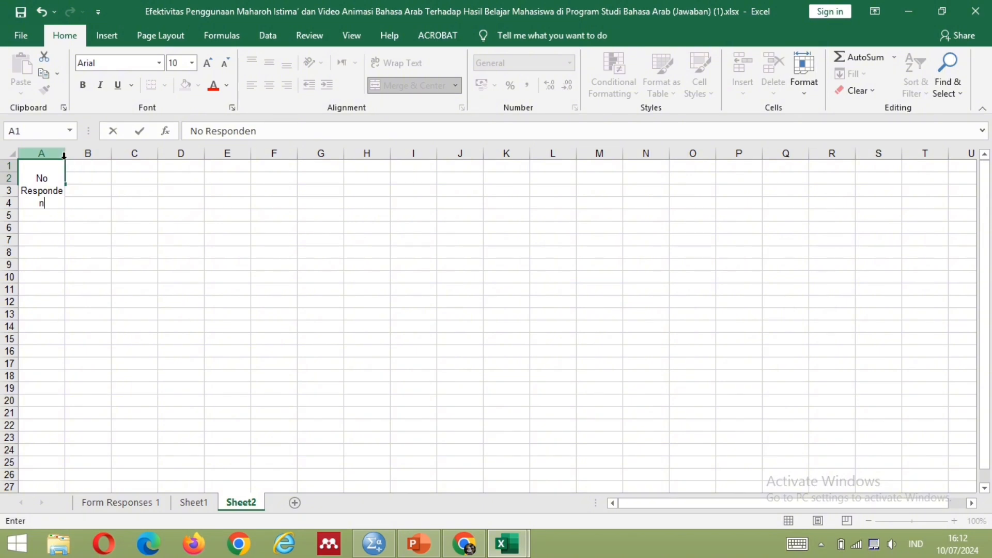
pyautogui.moveTo(66, 168)
pyautogui.mouseDown()
pyautogui.moveTo(75, 171)
pyautogui.moveTo(63, 171)
pyautogui.moveTo(65, 150)
pyautogui.mouseUp()
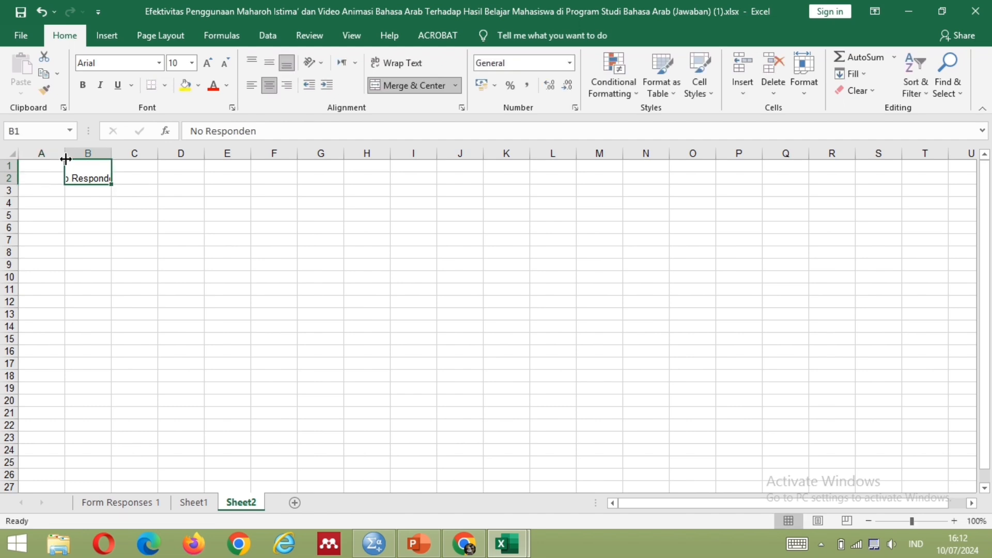
pyautogui.hotkey('ctrl', 'z')
pyautogui.moveTo(65, 152); pyautogui.dragTo(85, 149)
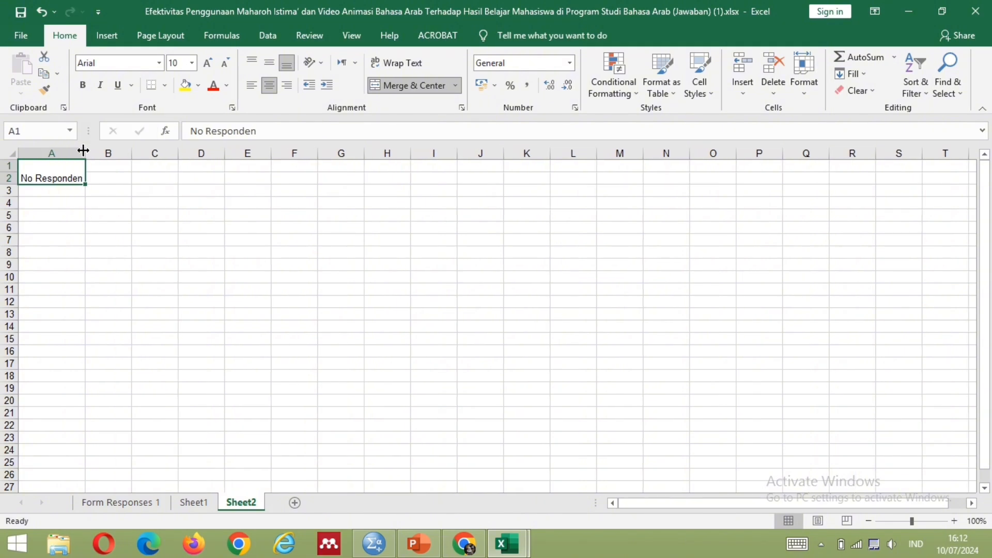
# Step: Merge and center cells B1:F1 beside the "No Responden" heading
pyautogui.click(113, 170)
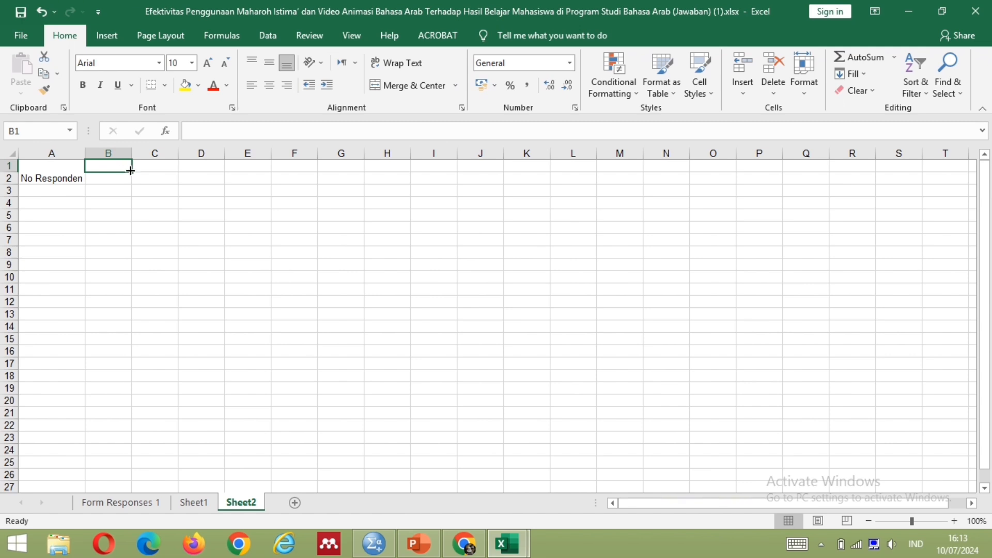
pyautogui.moveTo(130, 170); pyautogui.dragTo(283, 162)
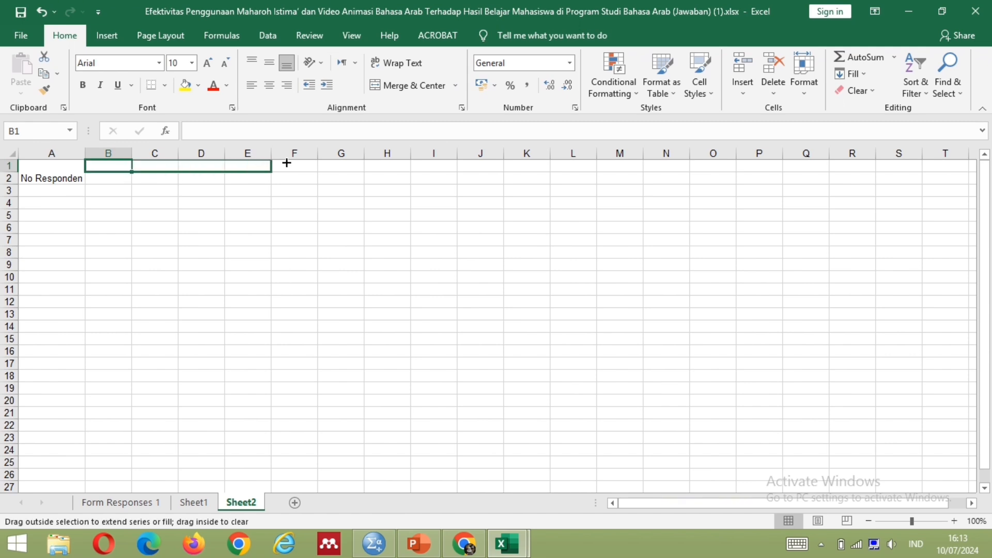
pyautogui.moveTo(286, 163); pyautogui.dragTo(305, 163)
pyautogui.click(410, 86)
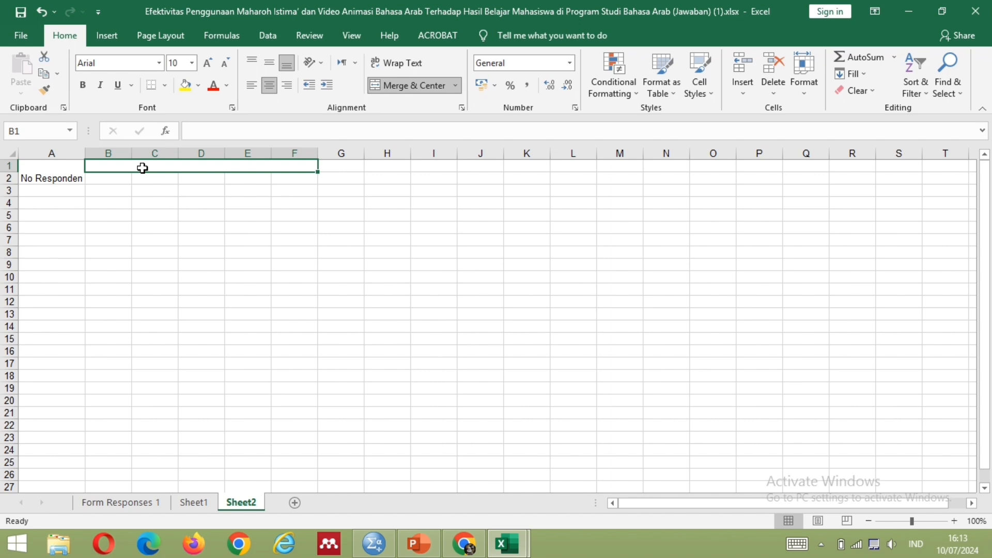
# Step: Enter the variable heading "Penggunaan Maharah Istima'" in the merged cell B1:F1
pyautogui.write('Pengg')
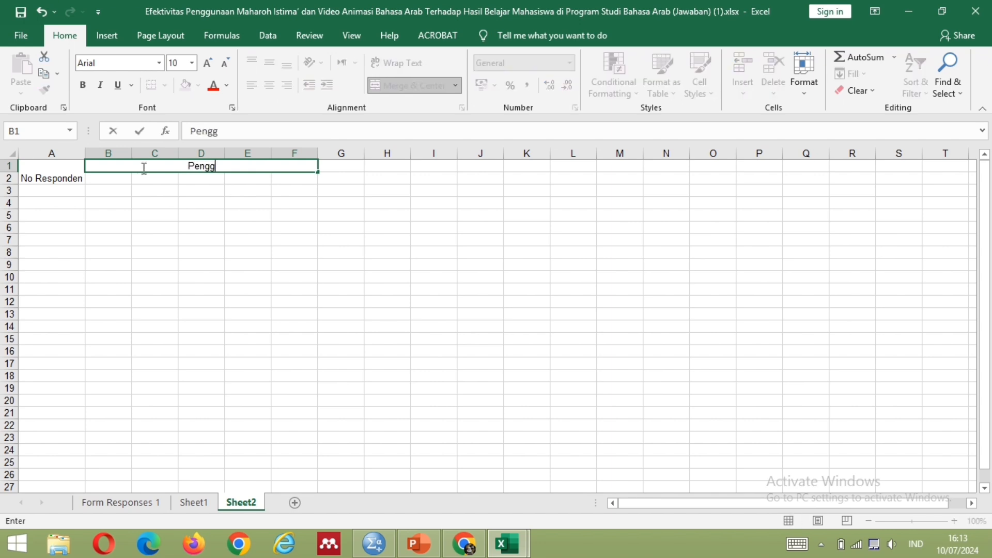
pyautogui.write('unaan')
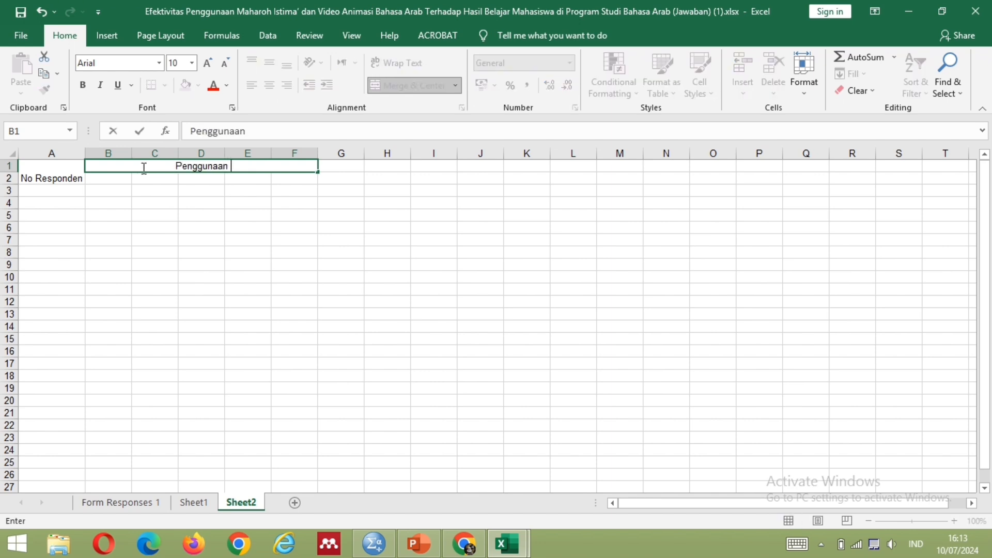
pyautogui.write(' Maharh')
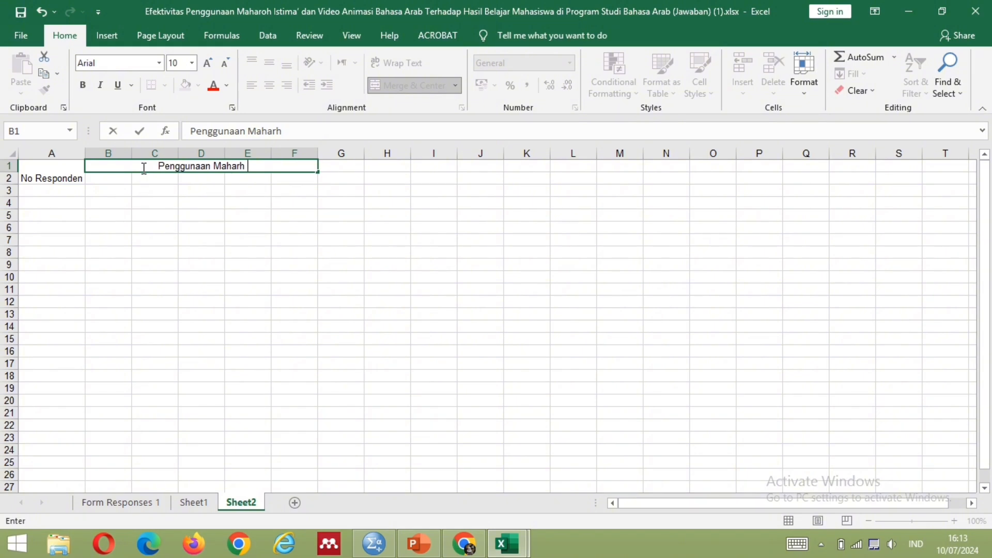
pyautogui.press('BackSpace')
pyautogui.write('ah ')
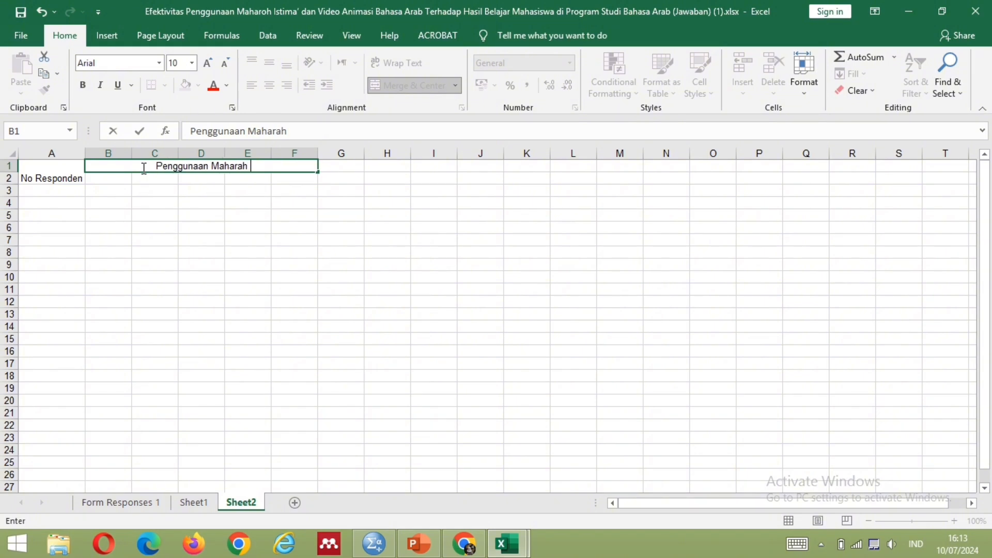
pyautogui.write('Ist')
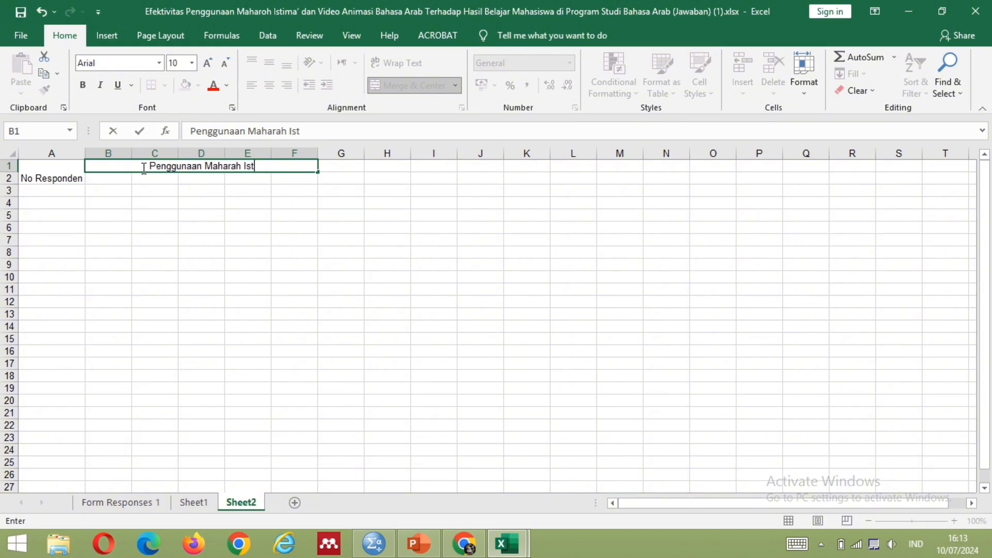
pyautogui.write("ima'")
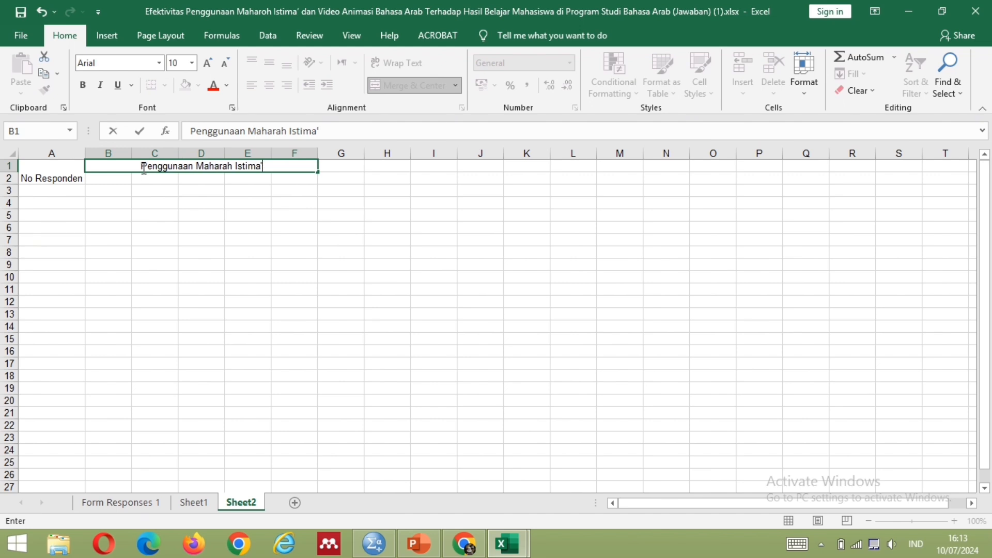
# Step: Enter X1.1 in cell B2 and fill the item labels across to X1.5 in F2
pyautogui.click(117, 177)
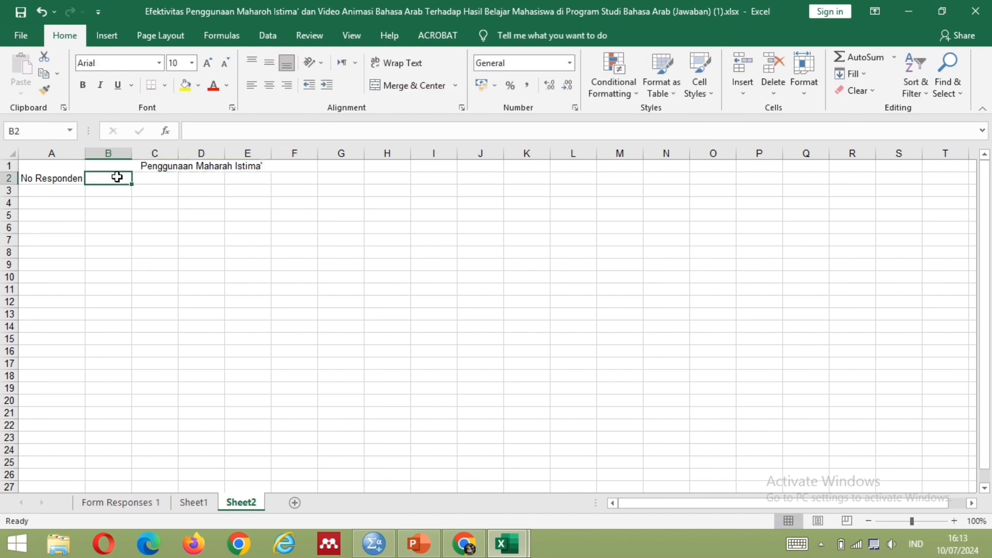
pyautogui.write('X')
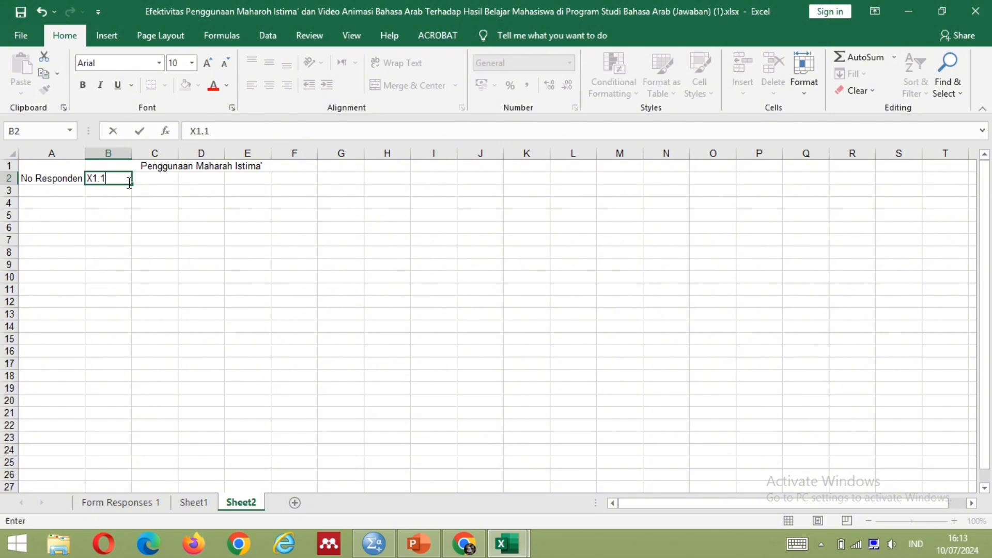
pyautogui.write('1.1')
pyautogui.moveTo(132, 185); pyautogui.dragTo(299, 177)
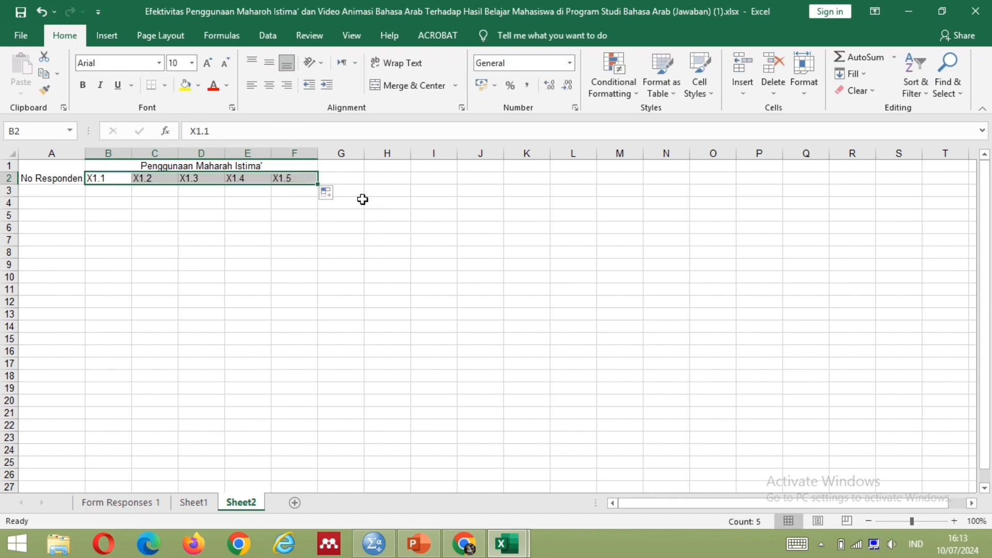
# Step: Merge and center cells G1:G2 next to the X1 item labels
pyautogui.click(355, 169)
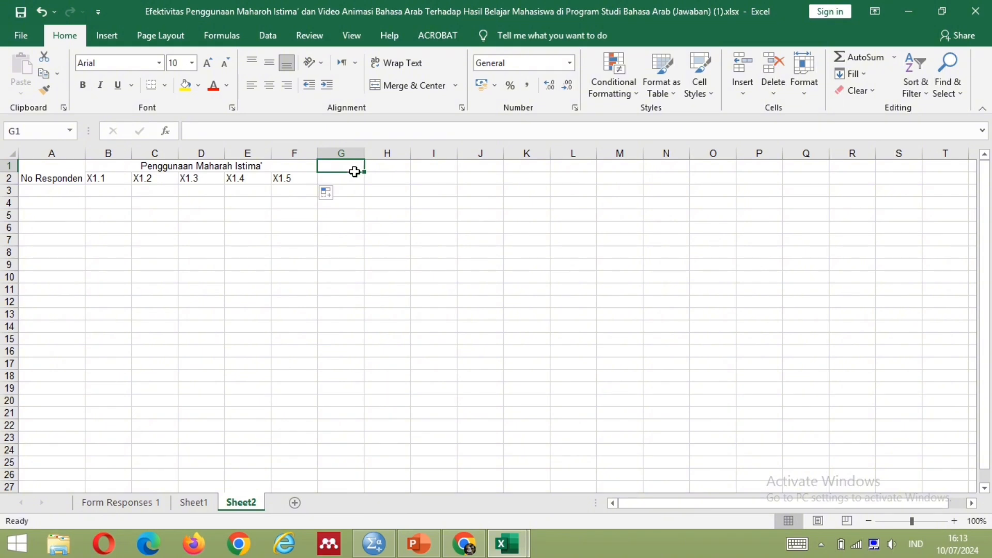
pyautogui.moveTo(355, 169); pyautogui.dragTo(392, 120)
pyautogui.moveTo(350, 167); pyautogui.dragTo(351, 179)
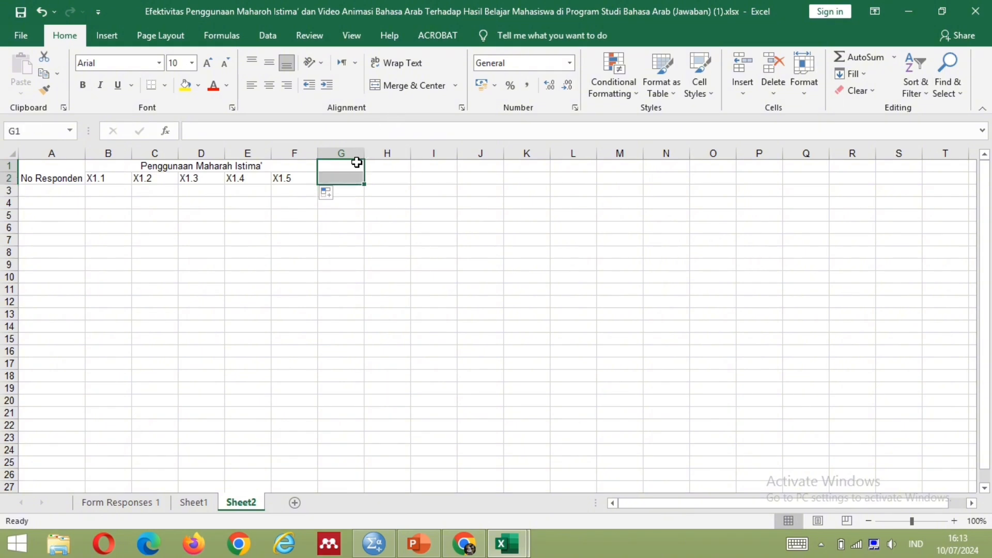
pyautogui.click(395, 88)
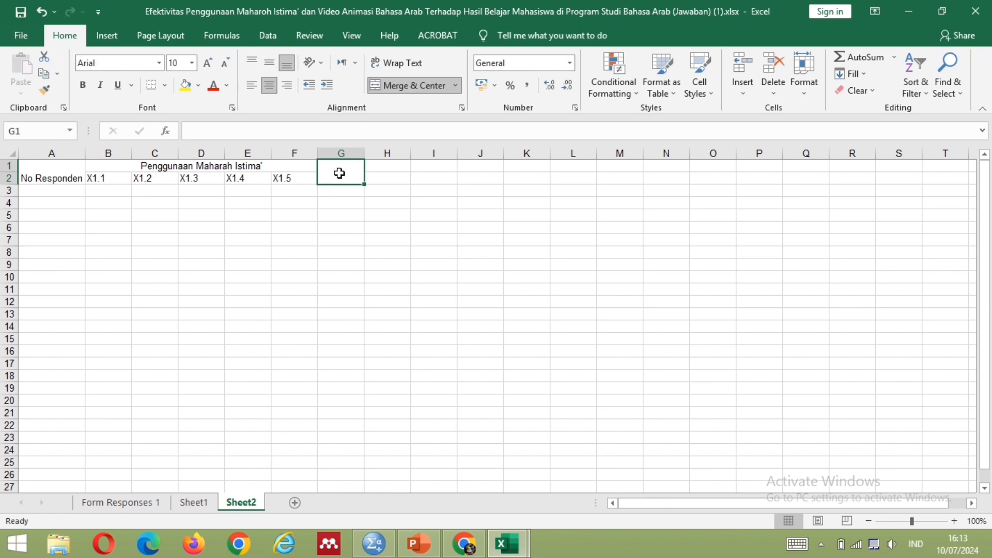
# Step: Enter the heading "Total X1" in the merged cell G1:G2
pyautogui.write('tOTAL')
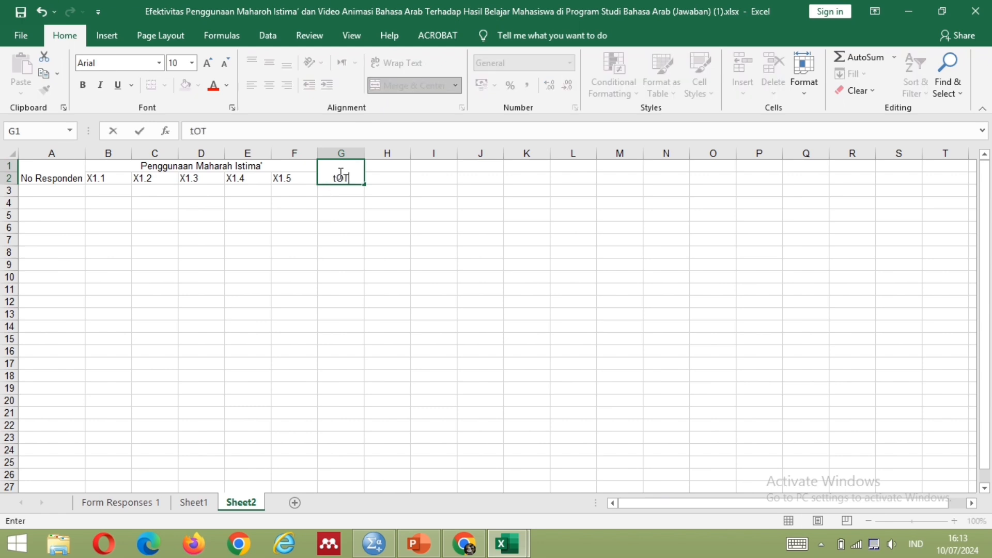
pyautogui.press('BackSpace')
pyautogui.press('BackSpace')
pyautogui.press('BackSpace')
pyautogui.press('BackSpace')
pyautogui.write('otal X1')
# Step: Merge and center cells H1:L1 for the second variable's heading
pyautogui.click(388, 166)
pyautogui.moveTo(411, 172); pyautogui.dragTo(586, 164)
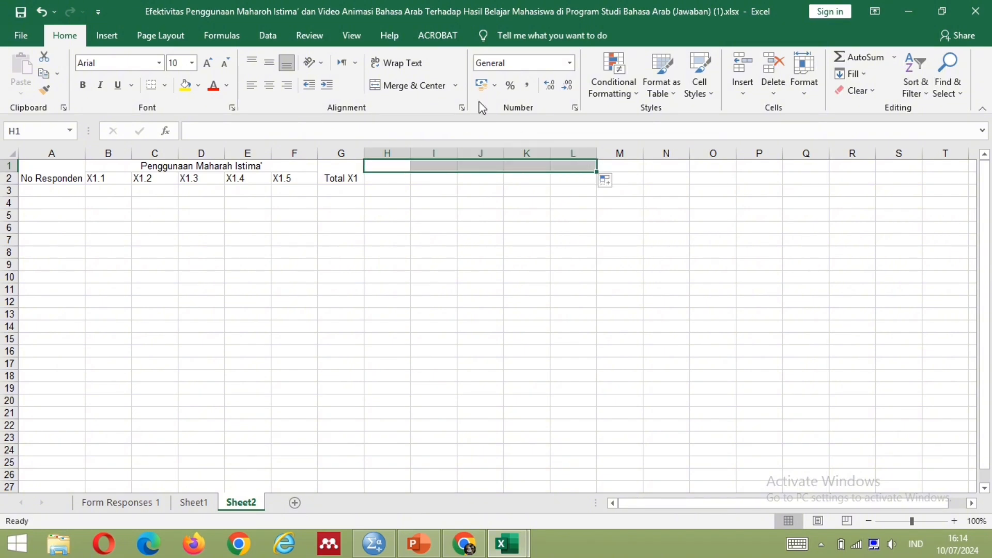
pyautogui.click(427, 86)
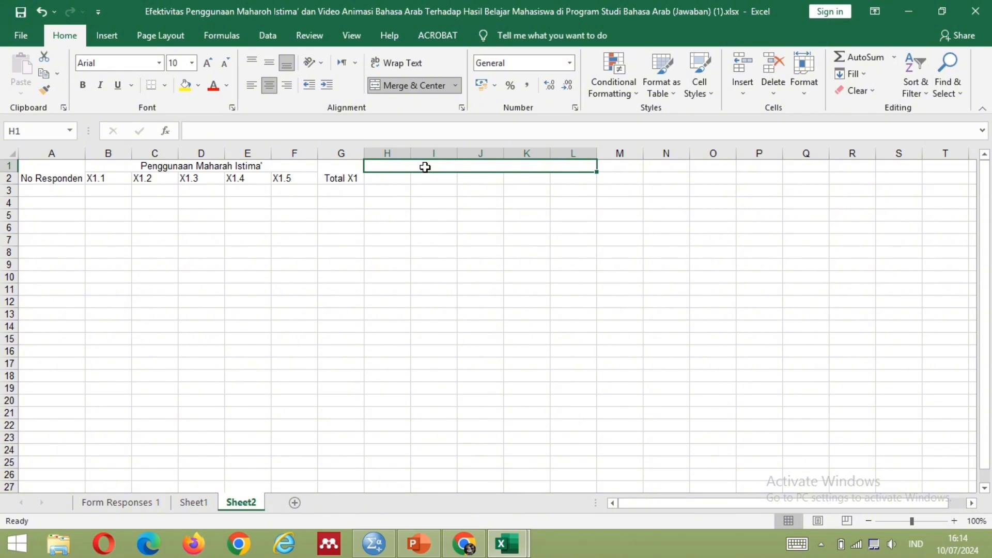
# Step: Enter the variable heading "Penggunaan Video Animasi Bahasa Arab" in the merged cell H1:L1
pyautogui.write('Peng')
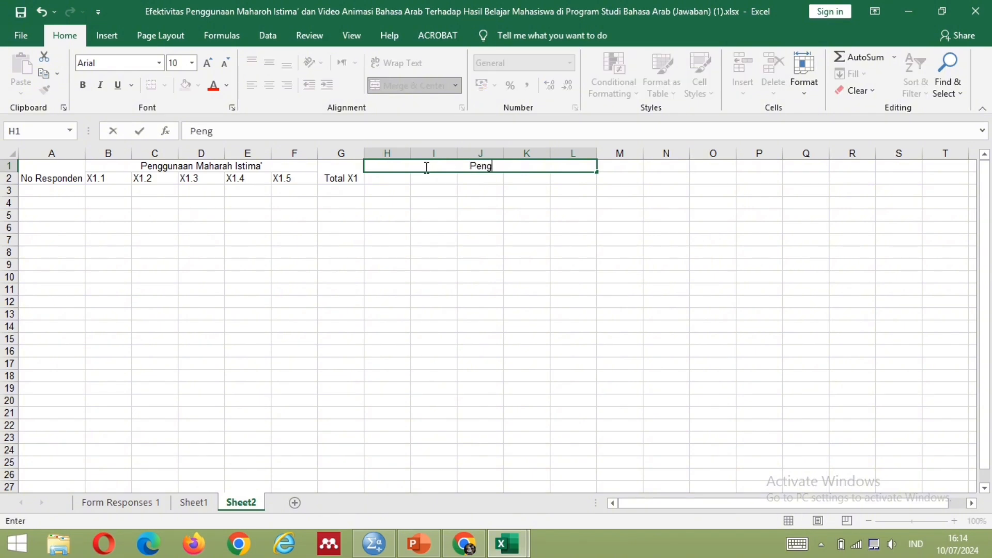
pyautogui.write('u')
pyautogui.press('BackSpace')
pyautogui.write('gunaan')
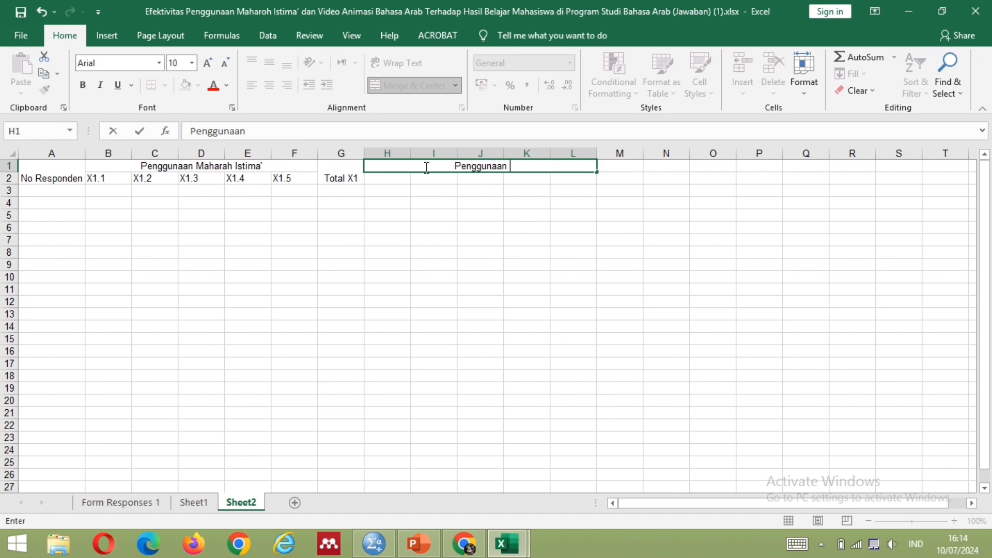
pyautogui.write(' Vid')
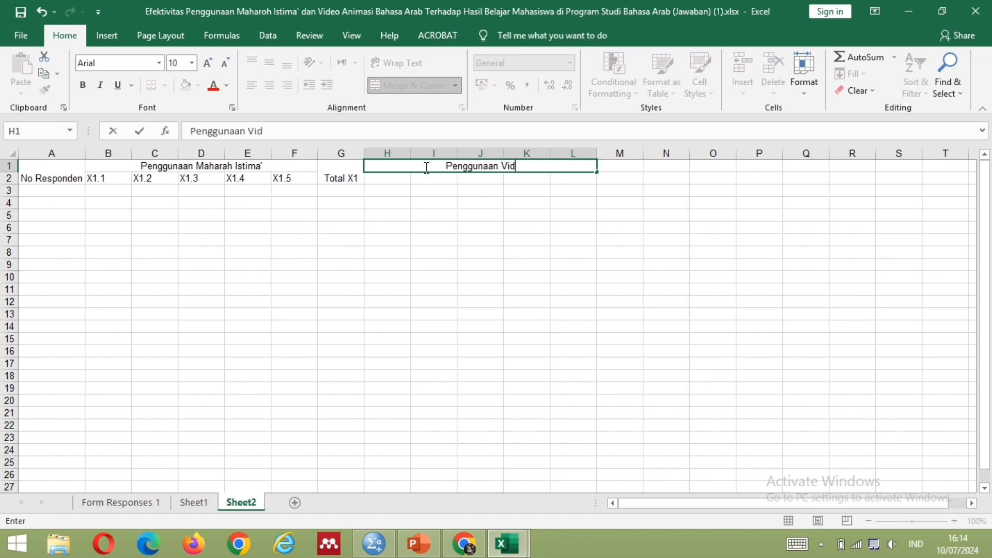
pyautogui.write('eo N')
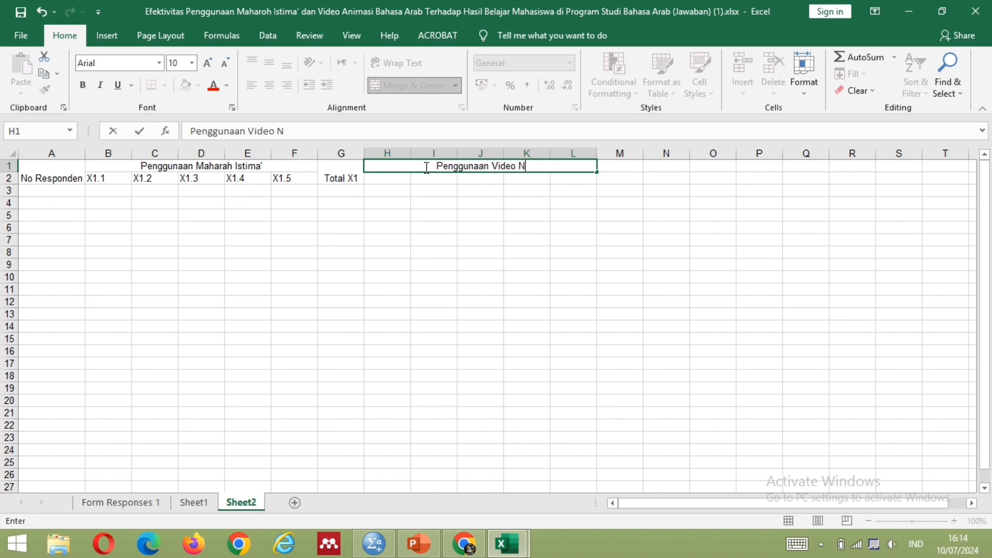
pyautogui.press('BackSpace')
pyautogui.write('Animasi Baha')
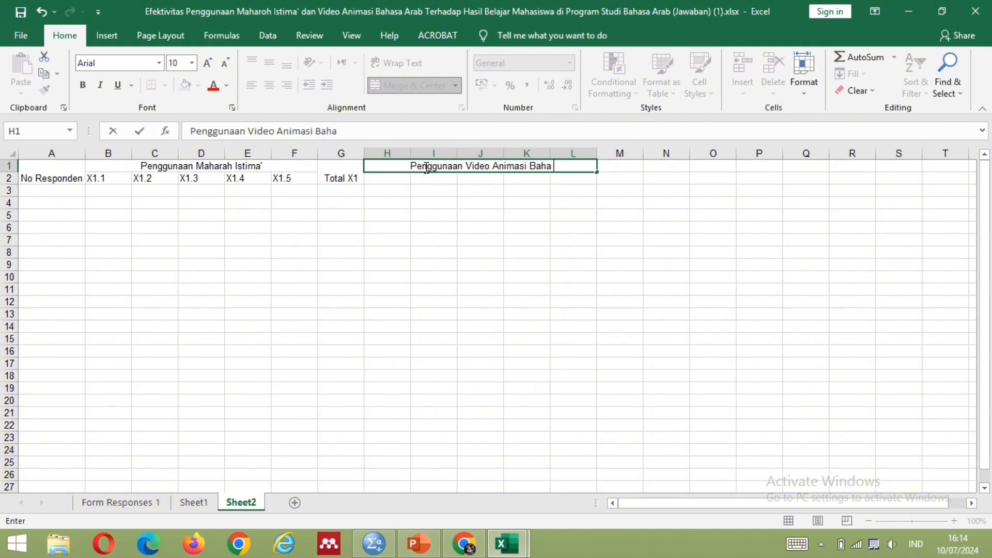
pyautogui.press('BackSpace')
pyautogui.write('sa Arab')
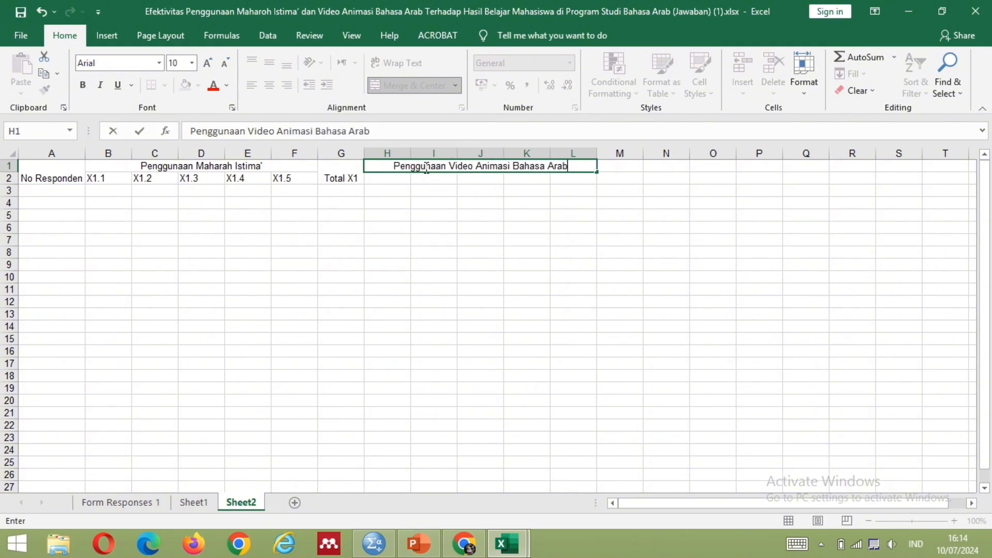
# Step: Enter the item label X2.1 in cell H2 under the second variable's heading
pyautogui.click(393, 179)
pyautogui.write('X2.1')
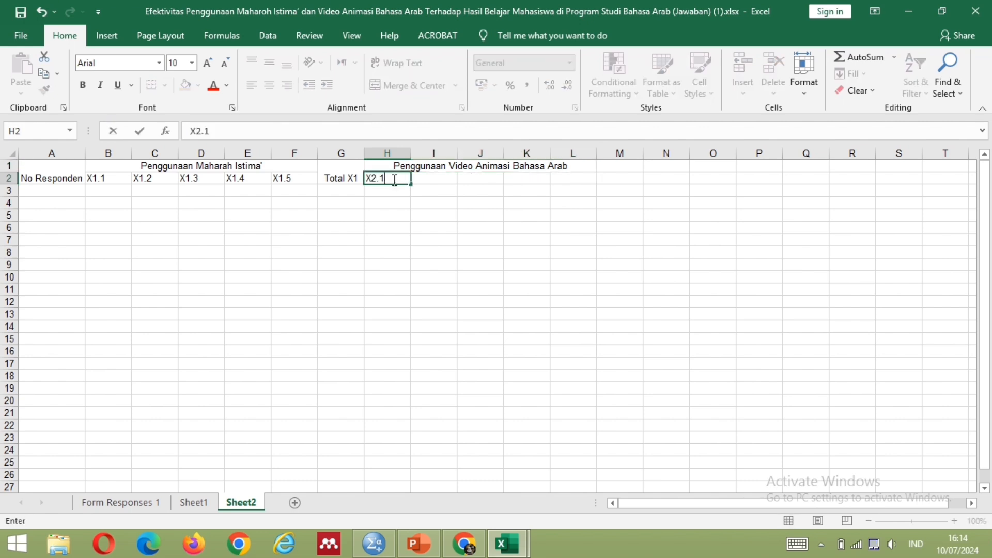
pyautogui.click(410, 183)
pyautogui.click(412, 184)
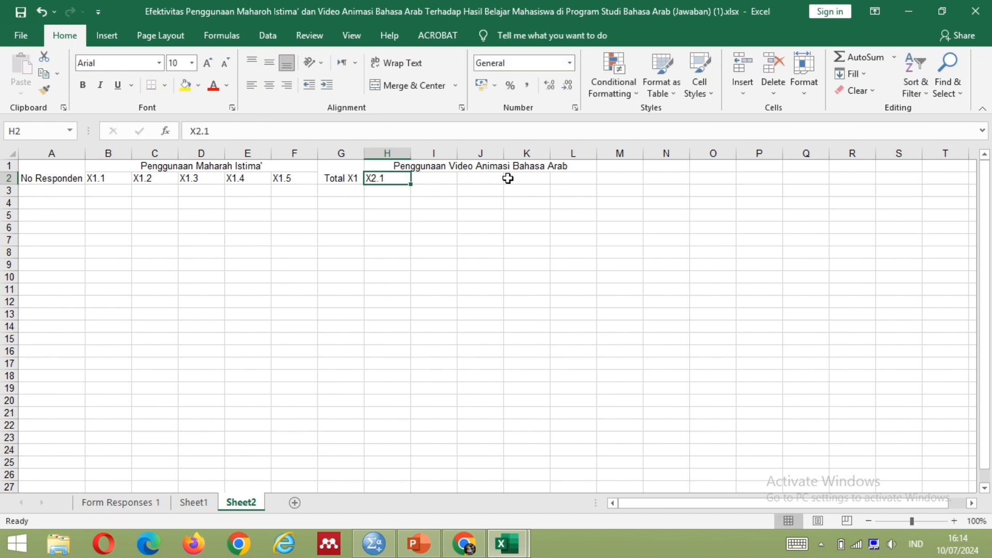
# Step: Try to extend the X2.1 item label across cells H2:L2
pyautogui.moveTo(412, 183); pyautogui.dragTo(411, 183)
pyautogui.click(399, 213)
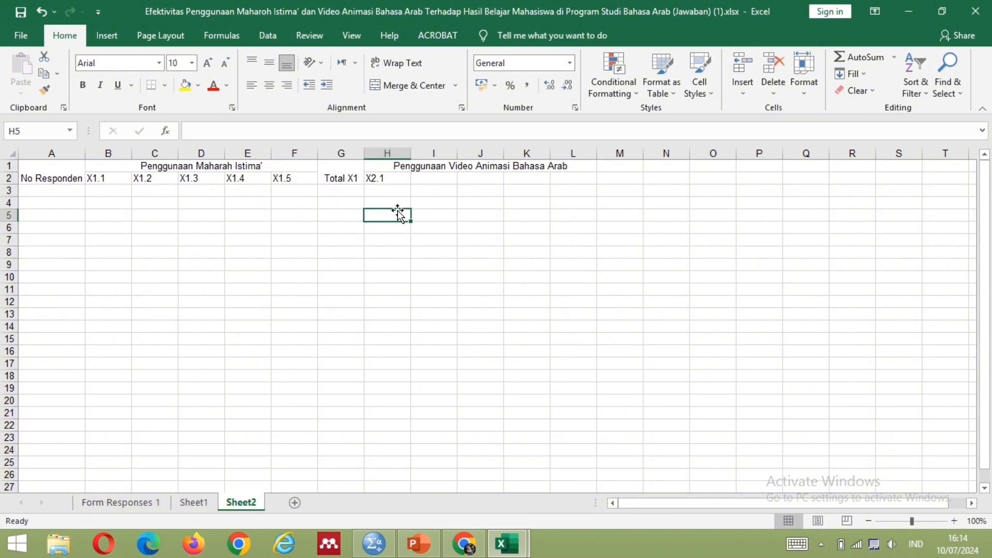
pyautogui.click(399, 178)
pyautogui.moveTo(400, 178); pyautogui.dragTo(570, 180)
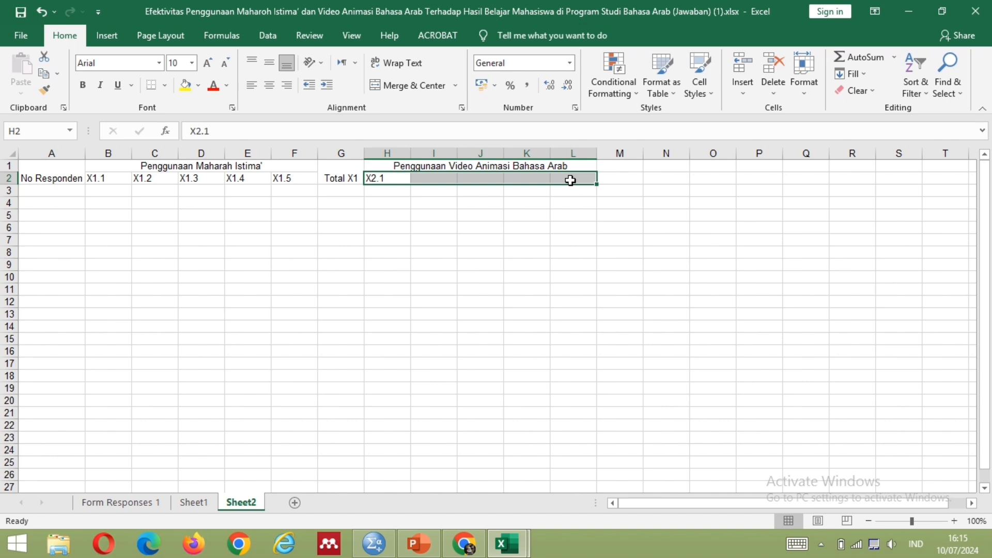
pyautogui.press('Tab')
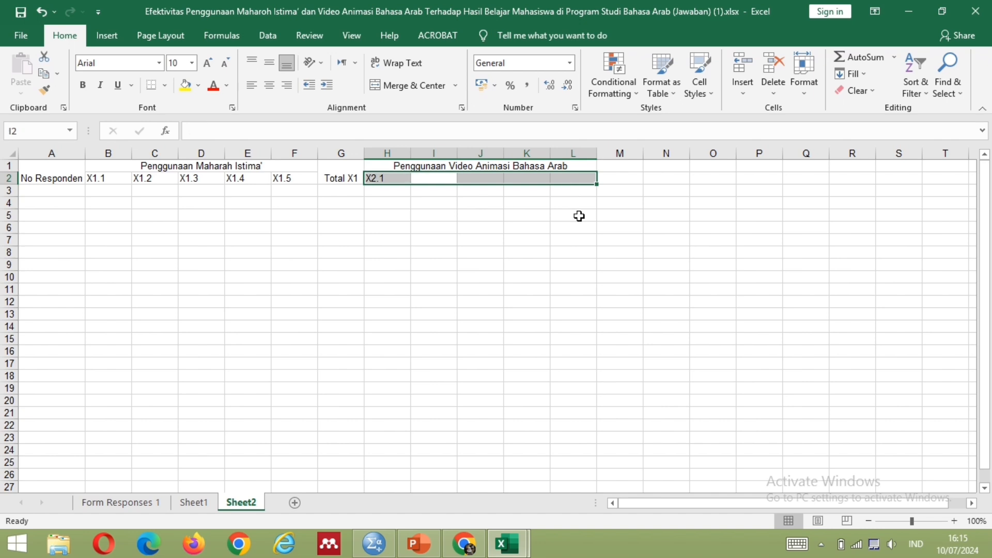
pyautogui.press('Tab')
pyautogui.press('Tab')
pyautogui.press('Tab')
pyautogui.press('Tab')
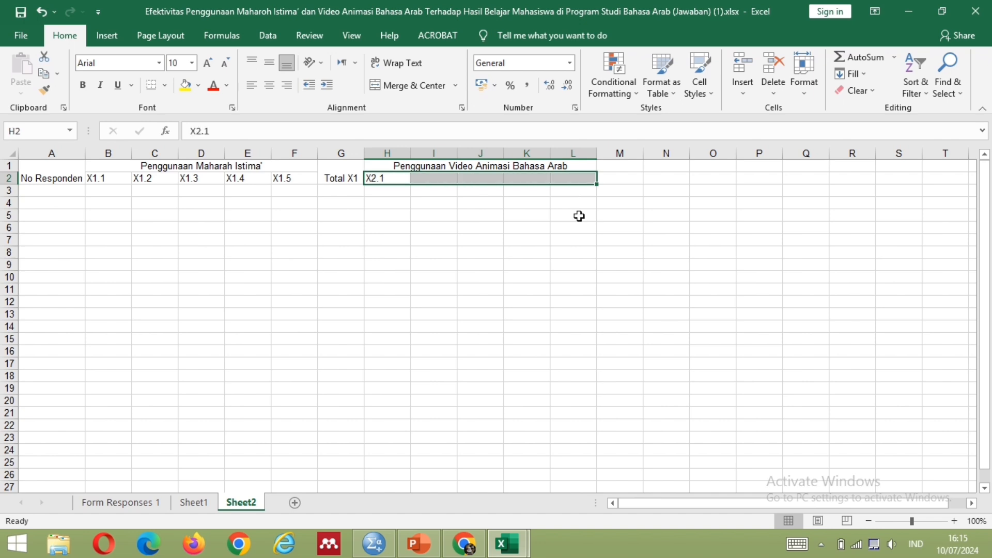
pyautogui.click(534, 203)
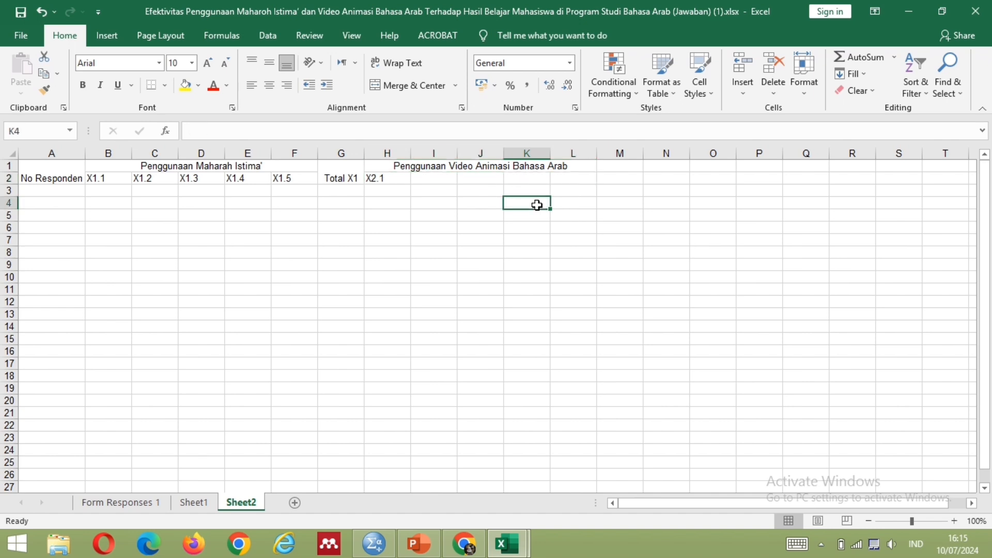
# Step: Try to fill H2:L2 from X2.1 with a linear row series using a step value of 1
pyautogui.click(391, 178)
pyautogui.moveTo(390, 178); pyautogui.dragTo(589, 180)
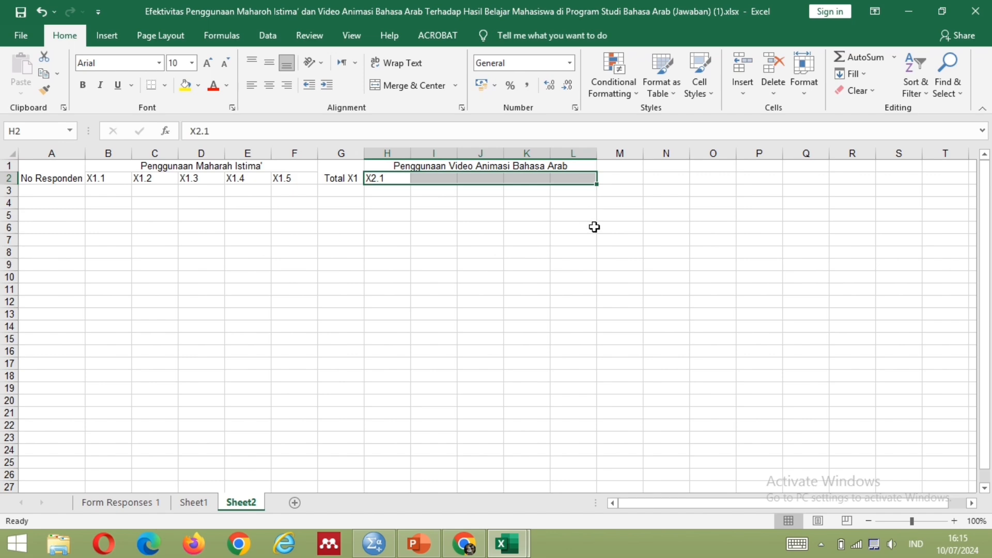
pyautogui.click(867, 73)
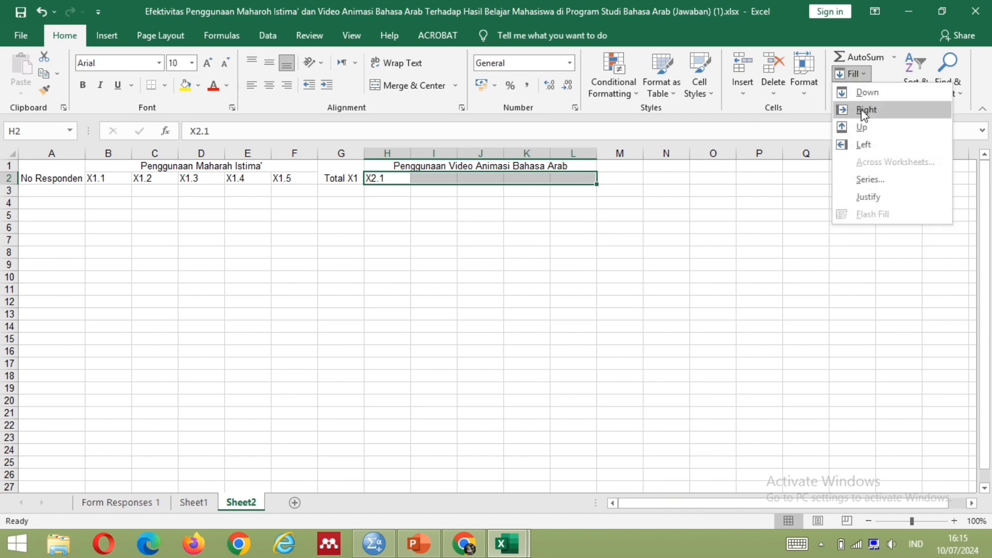
pyautogui.click(869, 177)
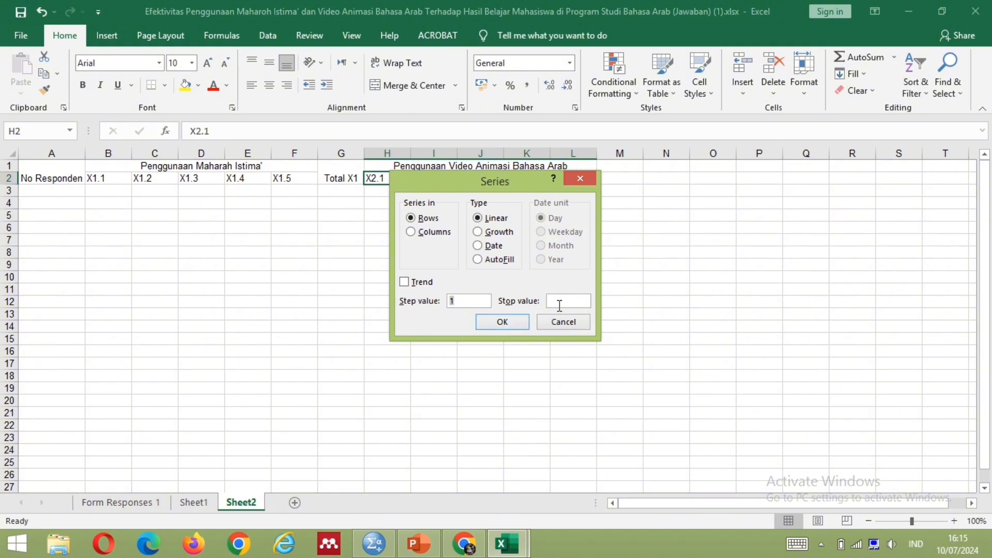
pyautogui.click(513, 321)
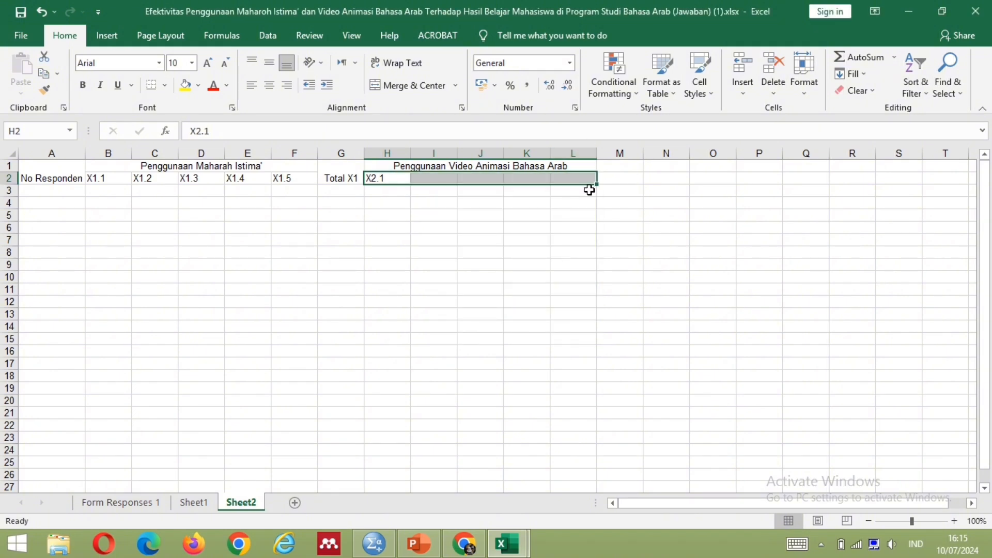
pyautogui.click(589, 190)
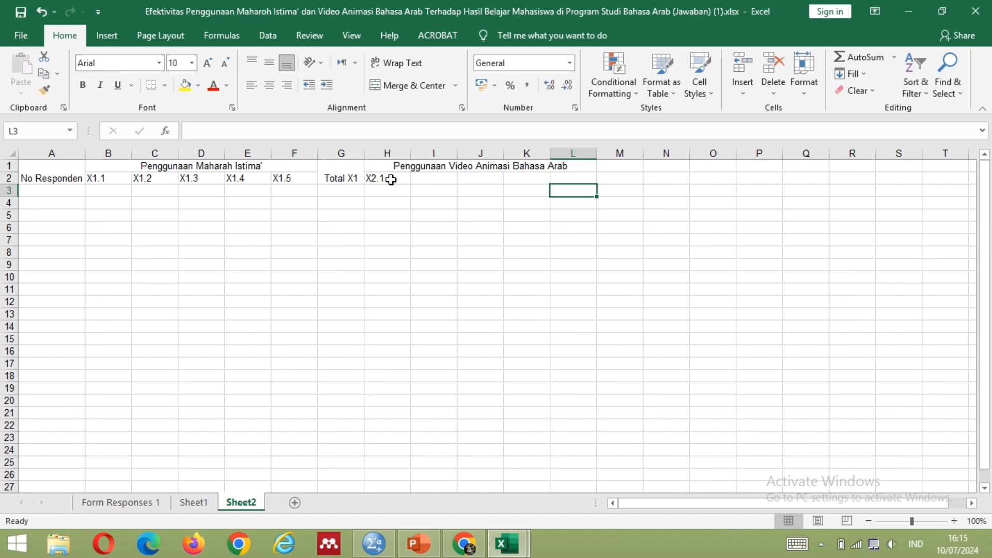
pyautogui.click(391, 179)
pyautogui.moveTo(391, 179); pyautogui.dragTo(570, 182)
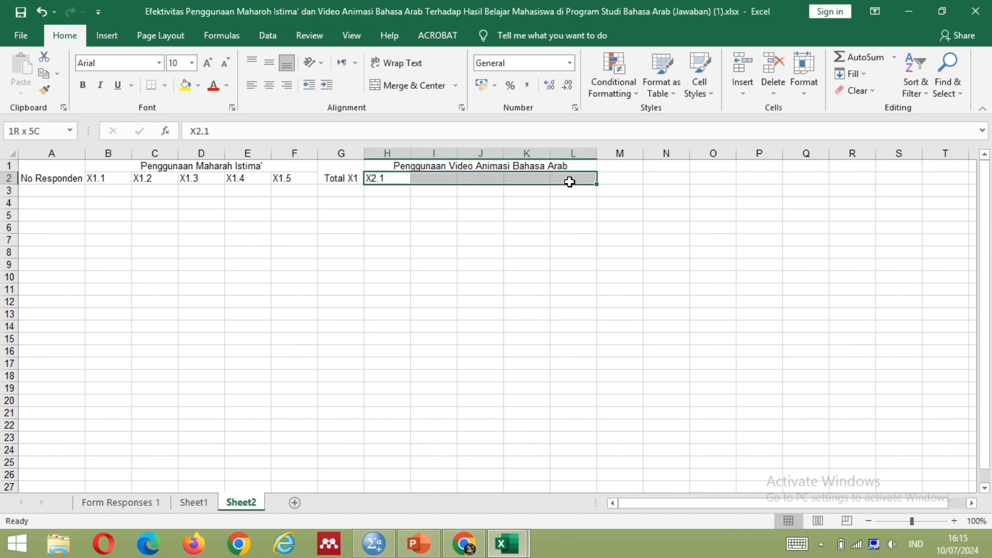
pyautogui.click(430, 181)
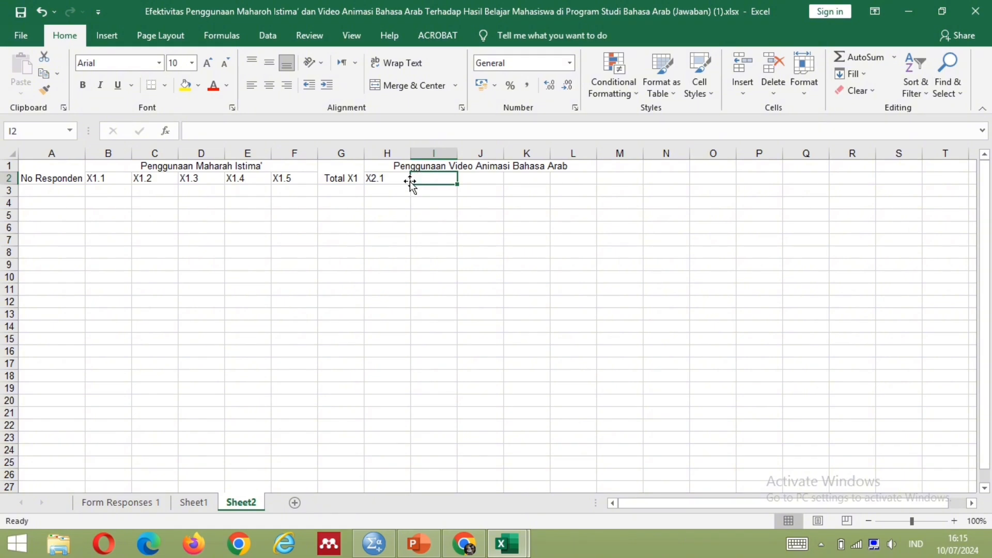
pyautogui.moveTo(412, 187); pyautogui.dragTo(578, 181)
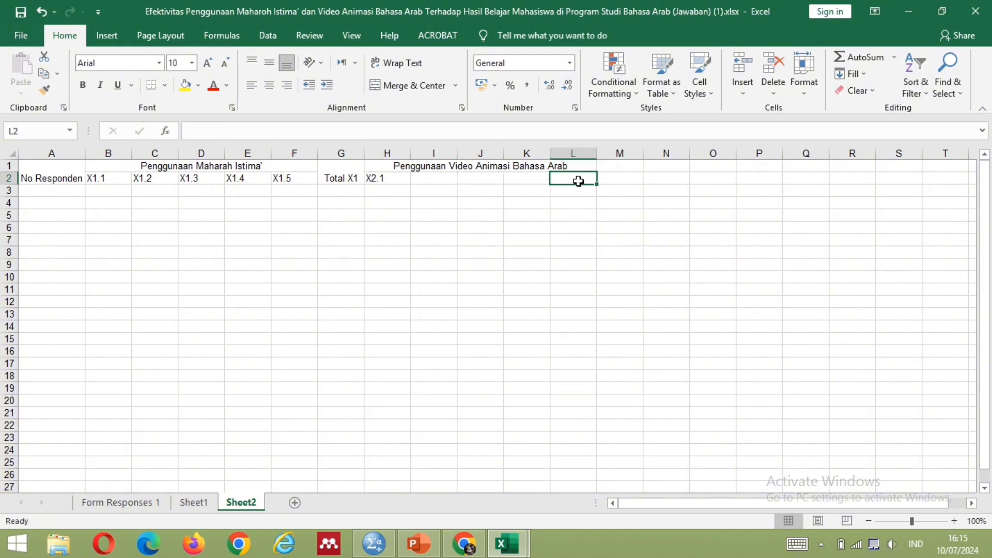
pyautogui.click(401, 178)
pyautogui.moveTo(400, 178); pyautogui.dragTo(577, 178)
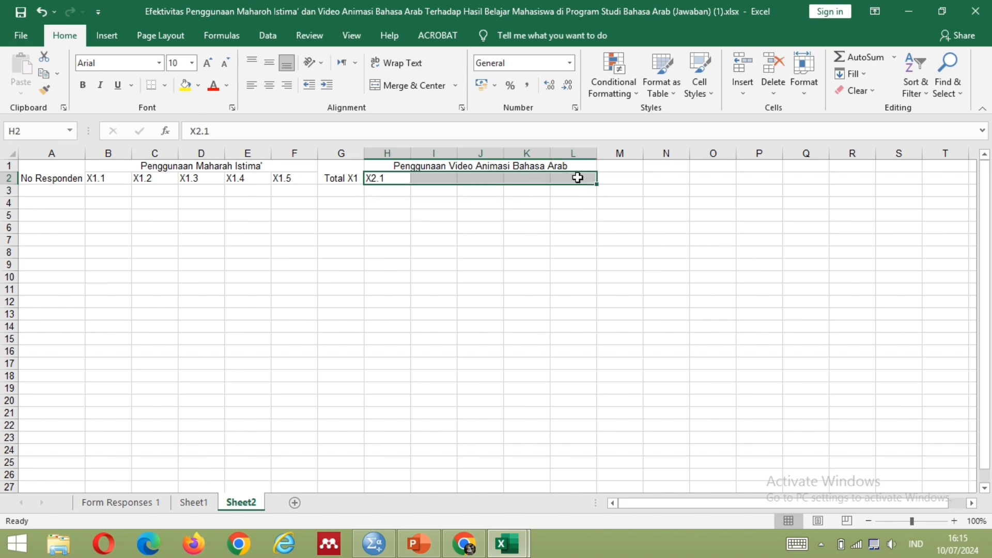
# Step: Enter the item labels X2.2 in I2 and X2.3 in J2, and extend the series through X2.5 in L2
pyautogui.click(431, 178)
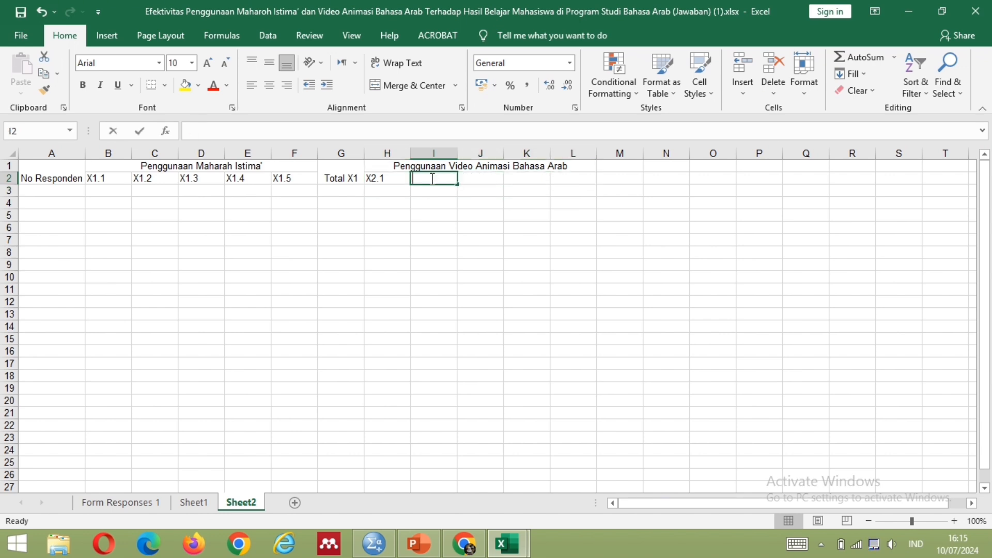
pyautogui.write('X2.')
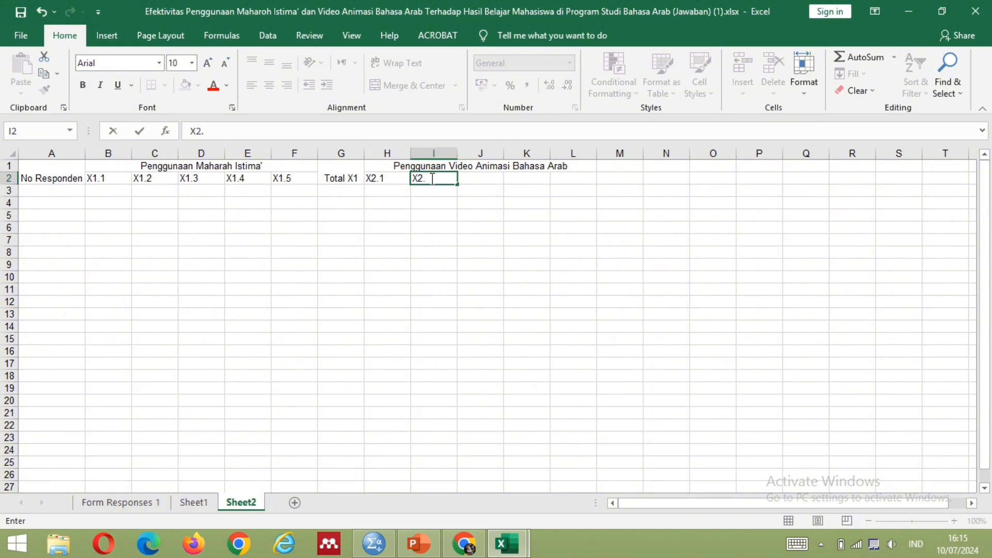
pyautogui.write('2')
pyautogui.press('Tab')
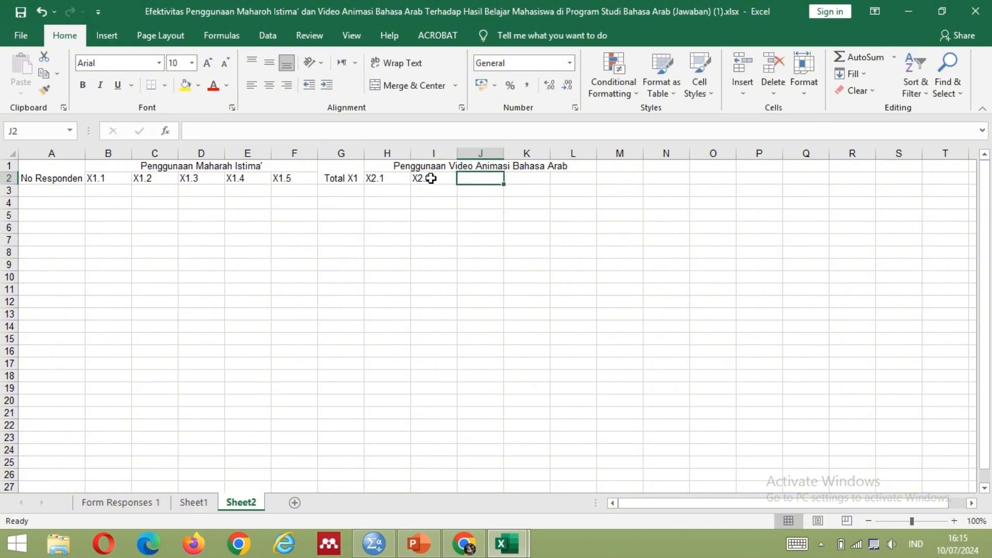
pyautogui.write('X2.')
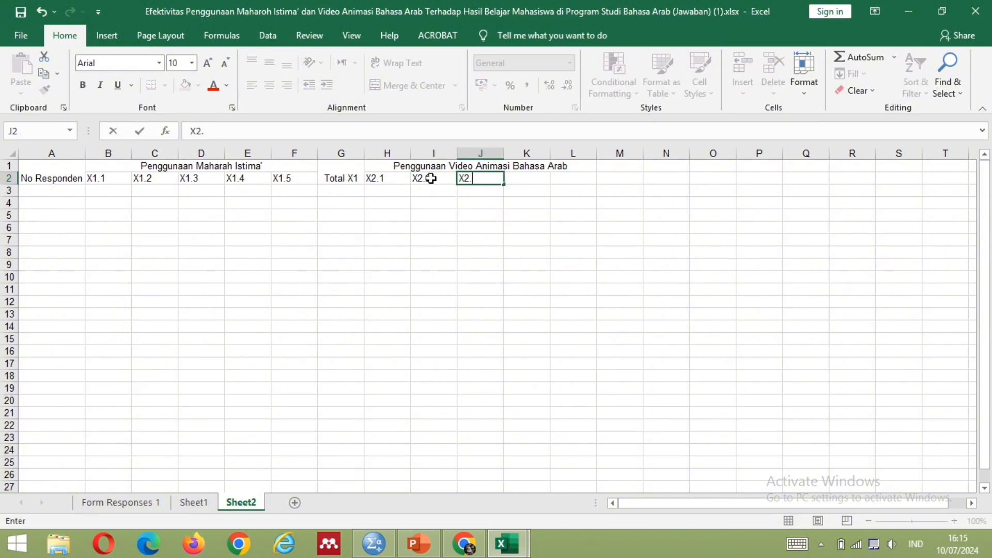
pyautogui.write('3')
pyautogui.moveTo(504, 182); pyautogui.dragTo(578, 176)
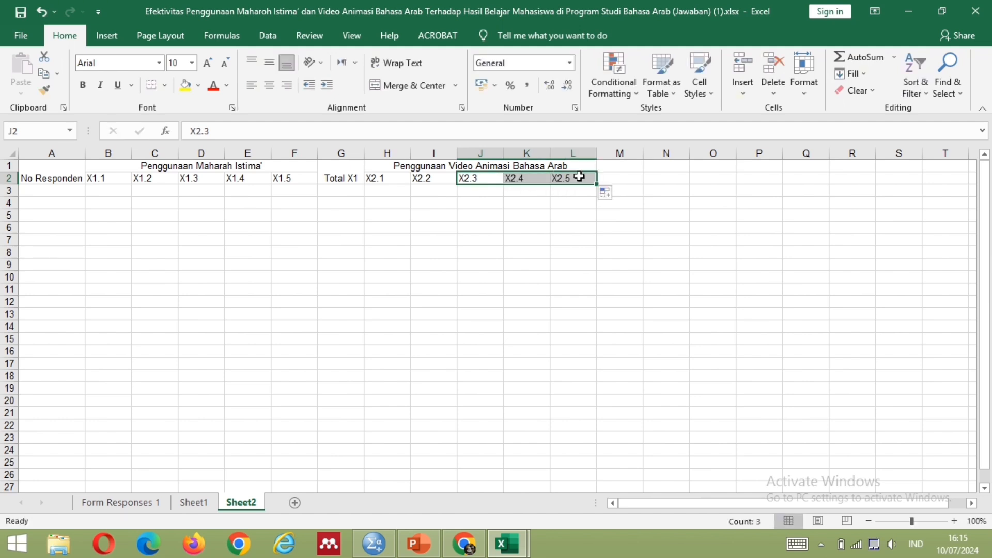
# Step: Merge and center cells M1:M2 beside the second variable's item columns
pyautogui.click(616, 165)
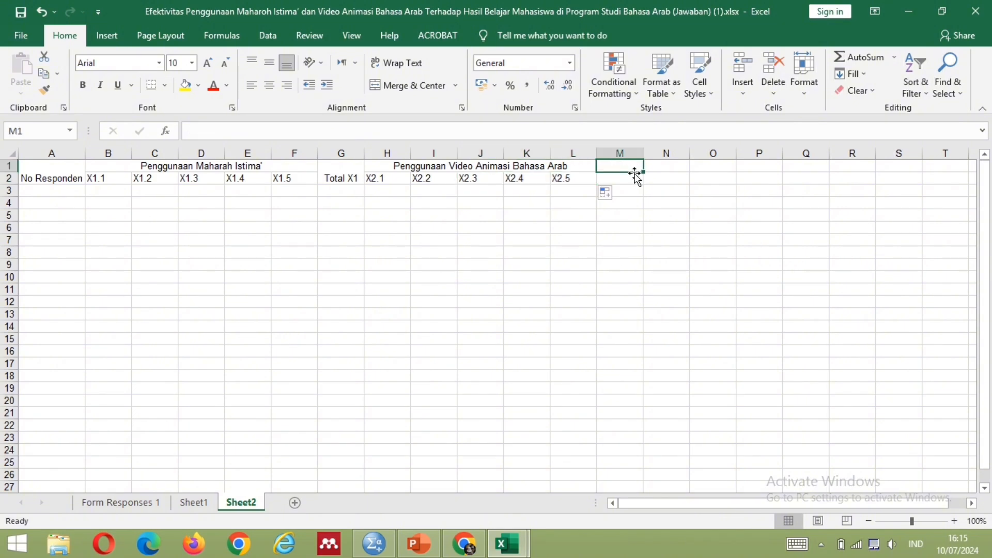
pyautogui.moveTo(635, 175); pyautogui.dragTo(636, 181)
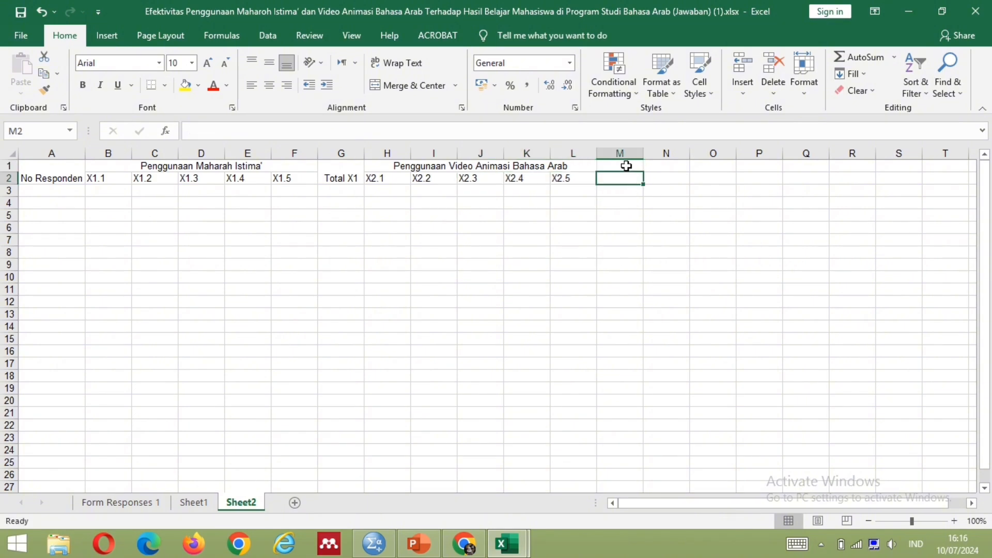
pyautogui.doubleClick(626, 165)
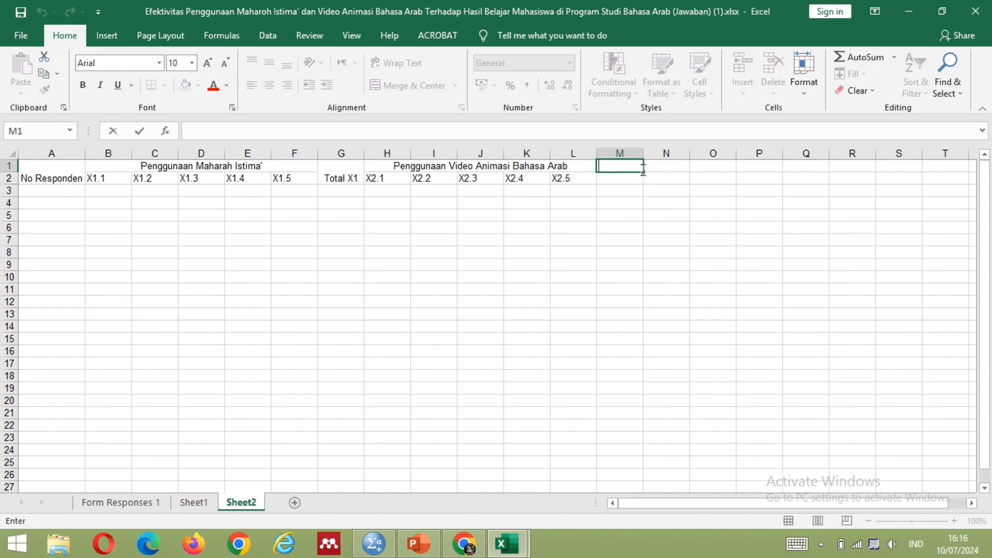
pyautogui.click(650, 168)
pyautogui.click(627, 166)
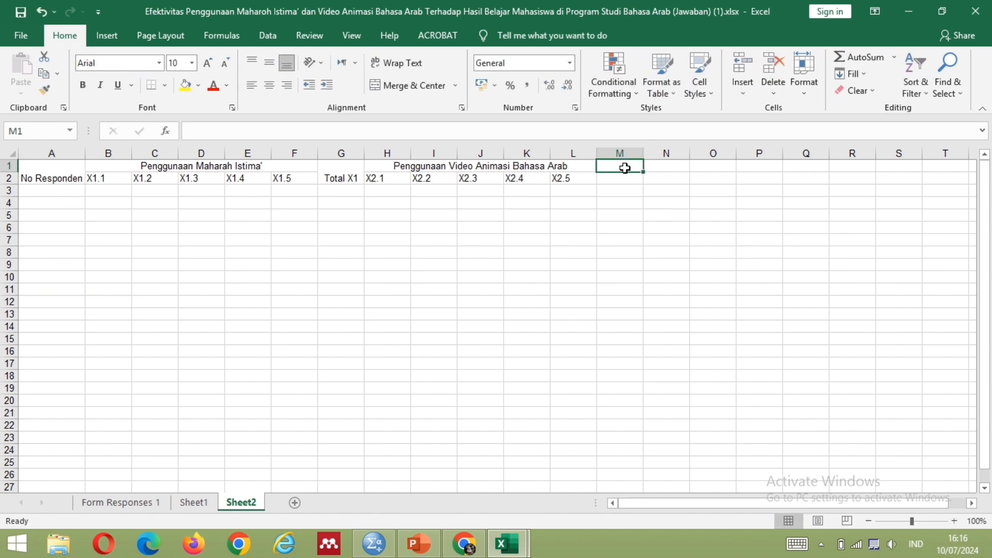
pyautogui.moveTo(644, 172); pyautogui.dragTo(534, 127)
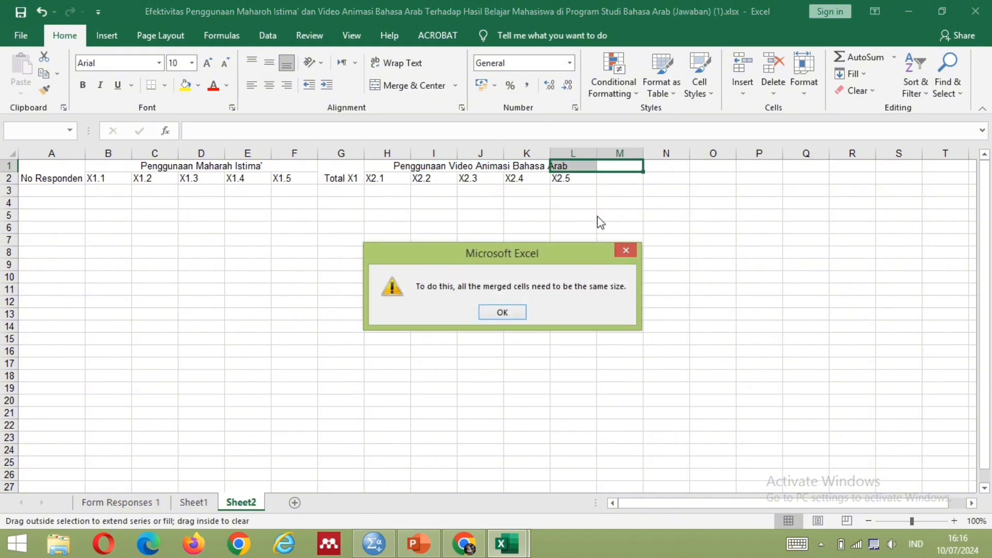
pyautogui.press('Return')
pyautogui.moveTo(644, 172)
pyautogui.mouseDown()
pyautogui.moveTo(644, 183)
pyautogui.moveTo(594, 157)
pyautogui.moveTo(639, 183)
pyautogui.mouseUp()
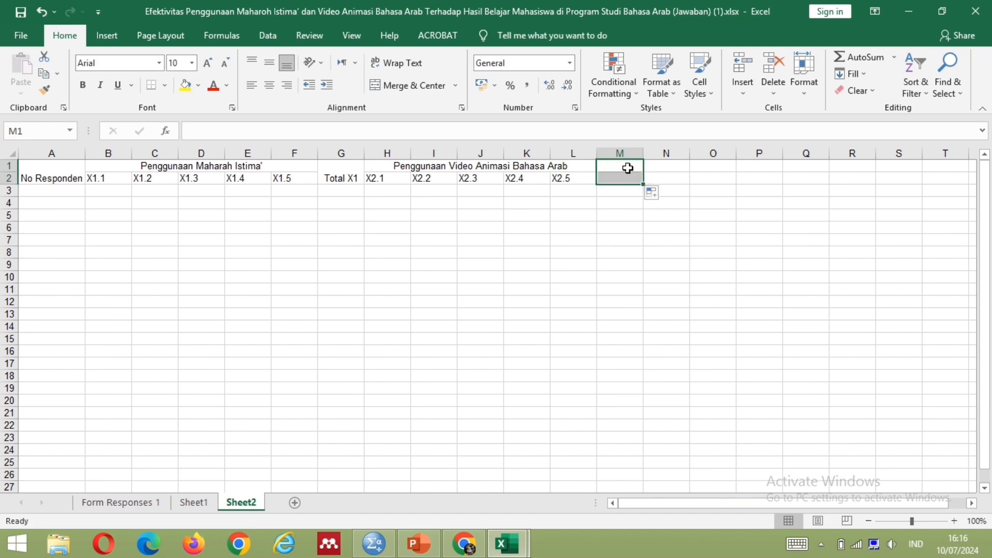
pyautogui.click(435, 86)
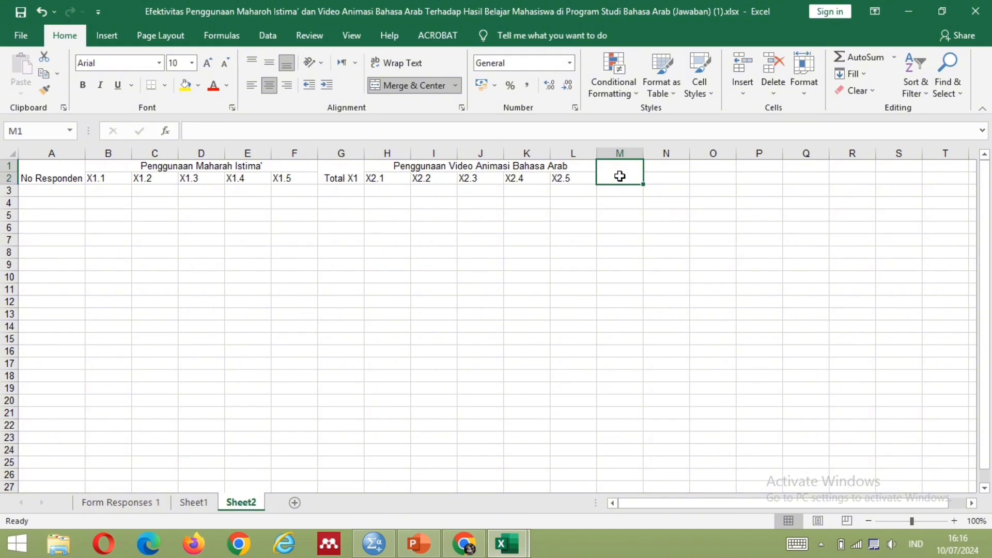
# Step: Enter the column heading "Total X2" in the merged cell M1:M2
pyautogui.hotkey('ctrl', 't')
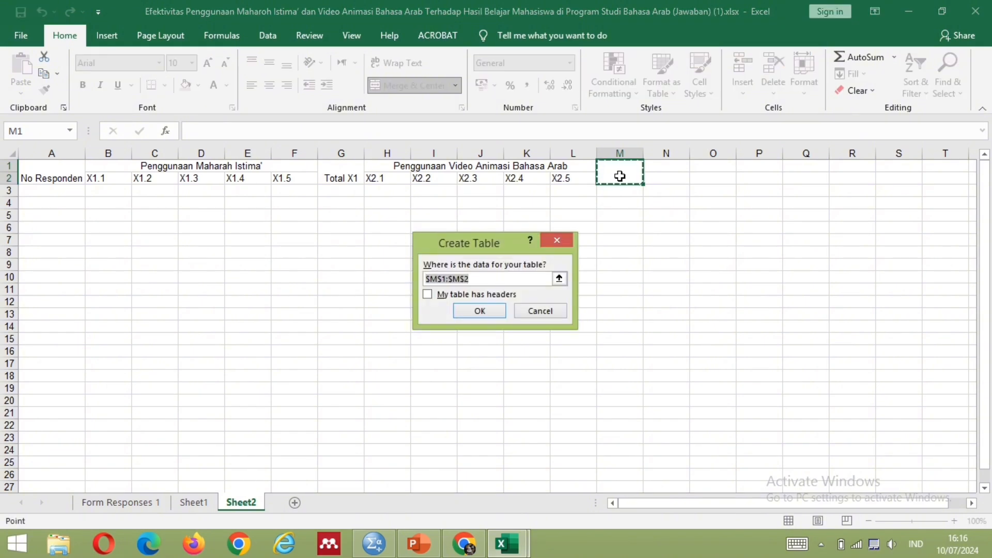
pyautogui.press('Escape')
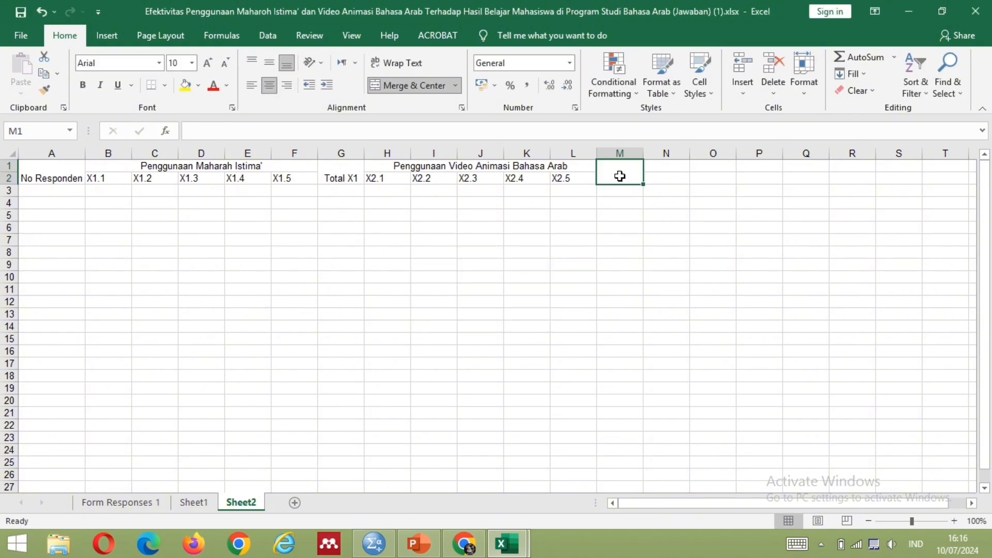
pyautogui.write('T')
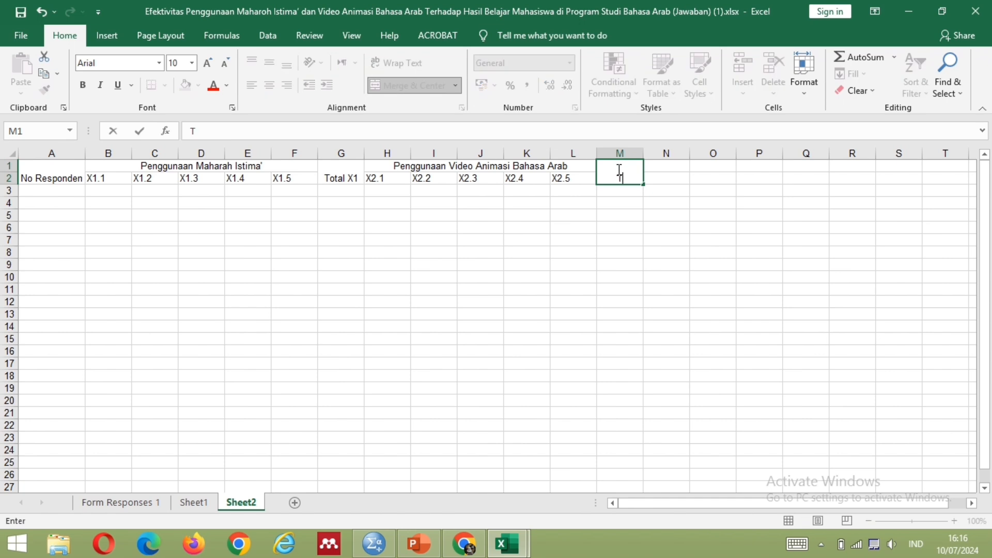
pyautogui.write('otal X2')
# Step: Merge and center cells N1:R1 for the third variable's heading
pyautogui.click(667, 166)
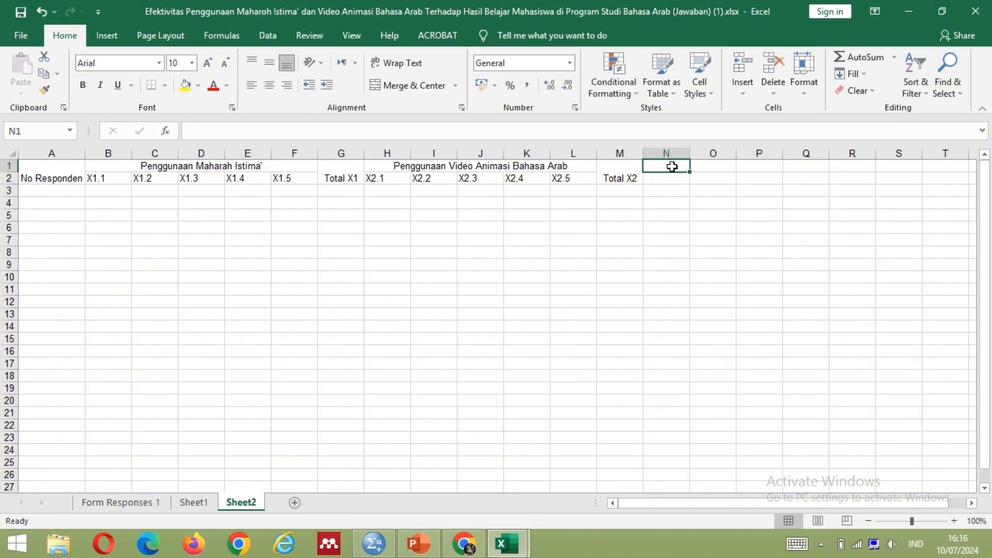
pyautogui.moveTo(671, 167); pyautogui.dragTo(836, 162)
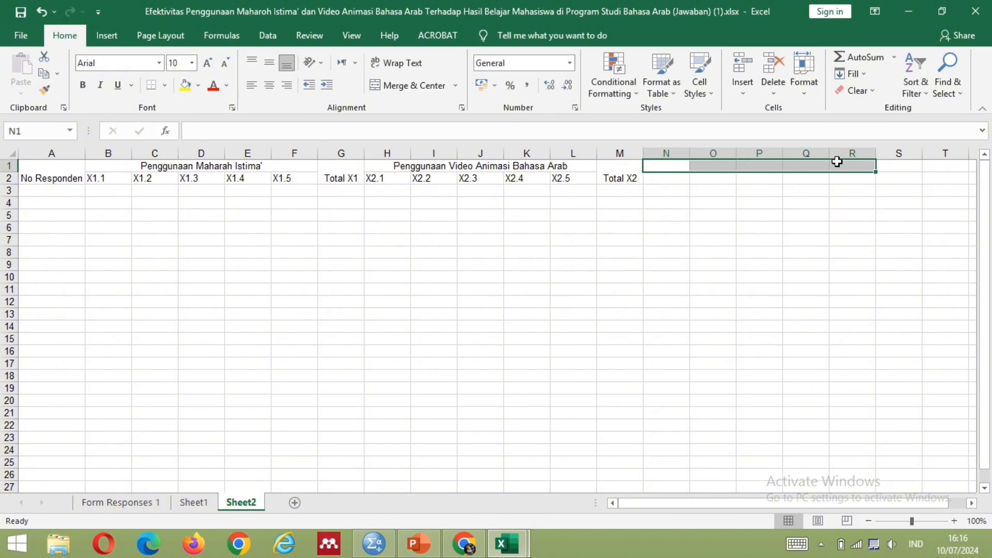
pyautogui.click(428, 85)
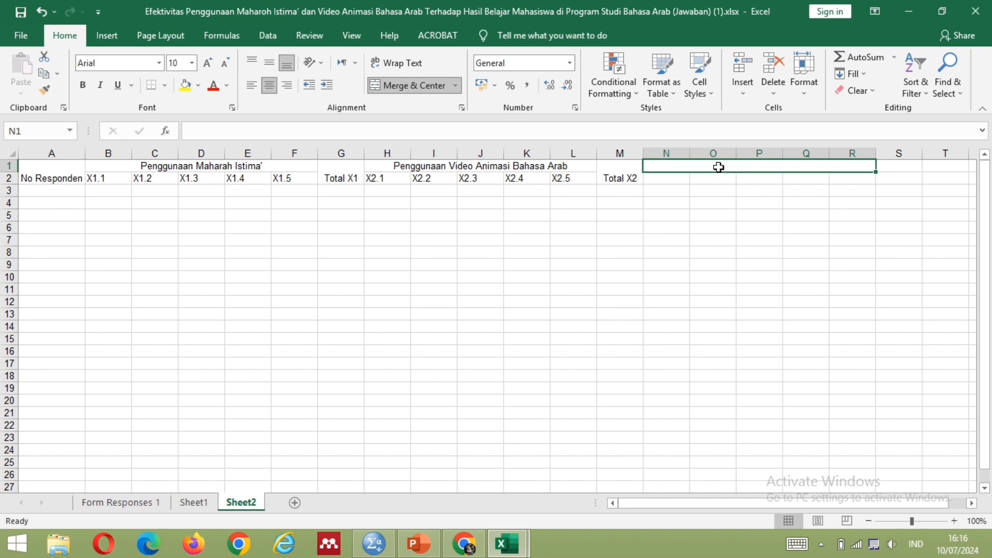
# Step: Enter the variable heading "Hasil Belajar Mahasiswa di Prodi PBA" in the merged cell N1:R1
pyautogui.write('Hasi')
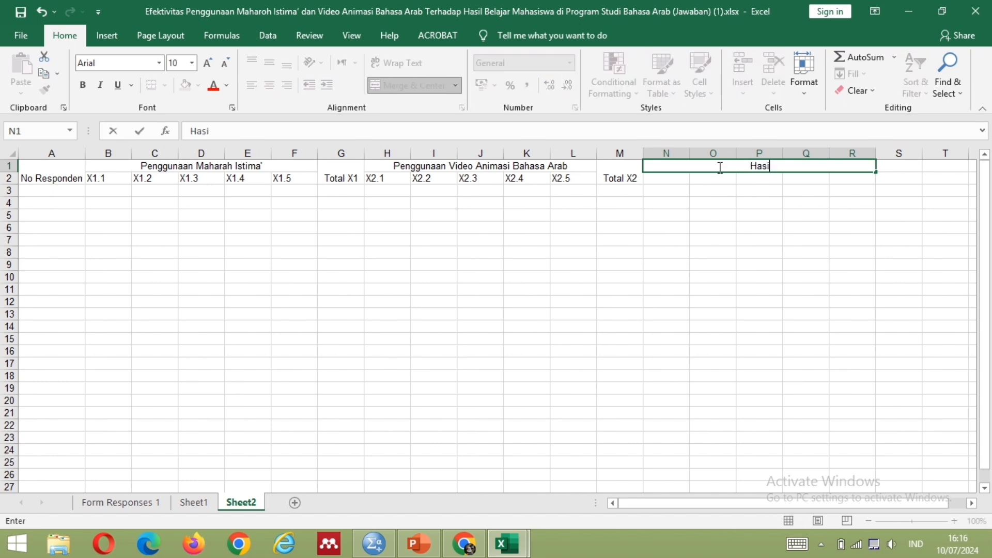
pyautogui.write('l Belajar Mahasa')
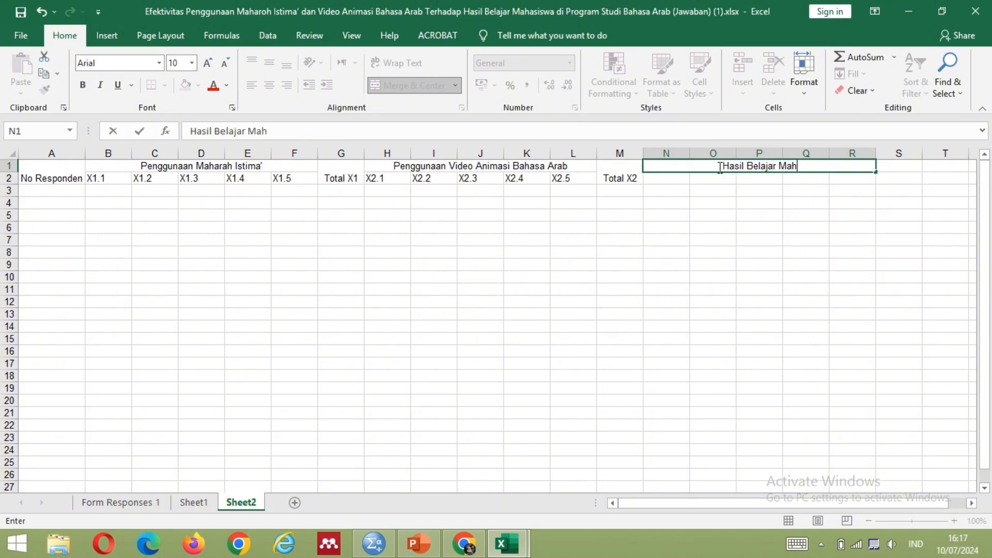
pyautogui.press('BackSpace')
pyautogui.write('ssiw')
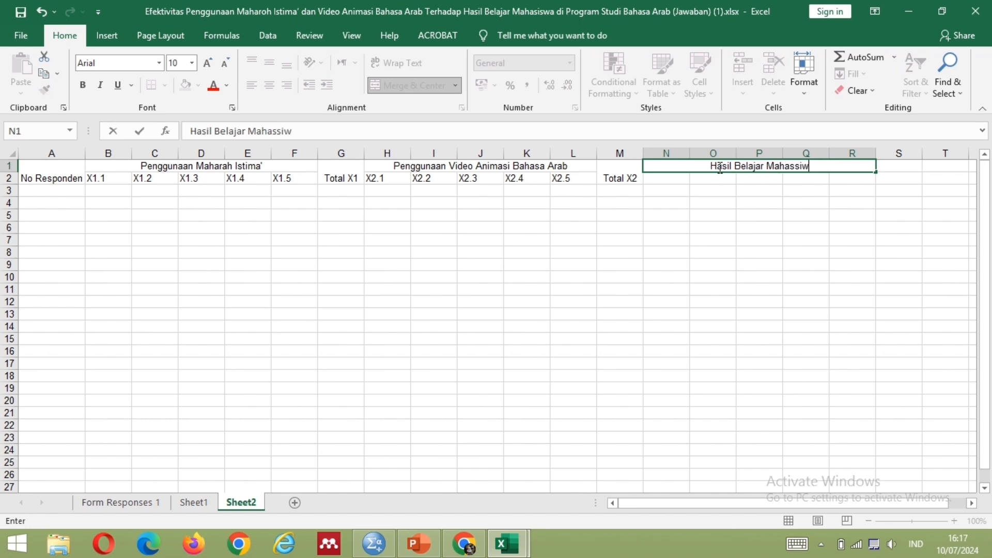
pyautogui.press('BackSpace')
pyautogui.press('BackSpace')
pyautogui.press('BackSpace')
pyautogui.write('iswa ')
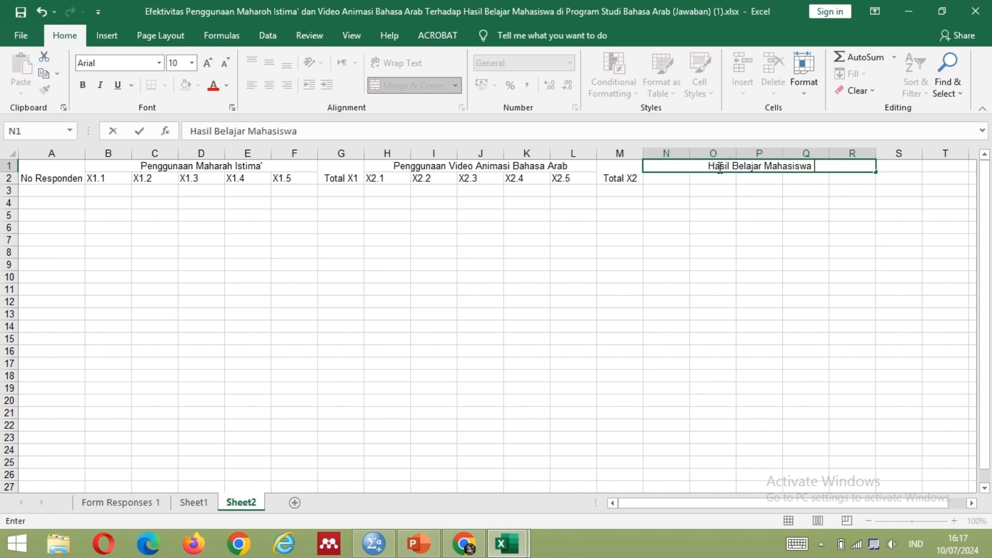
pyautogui.write('Di')
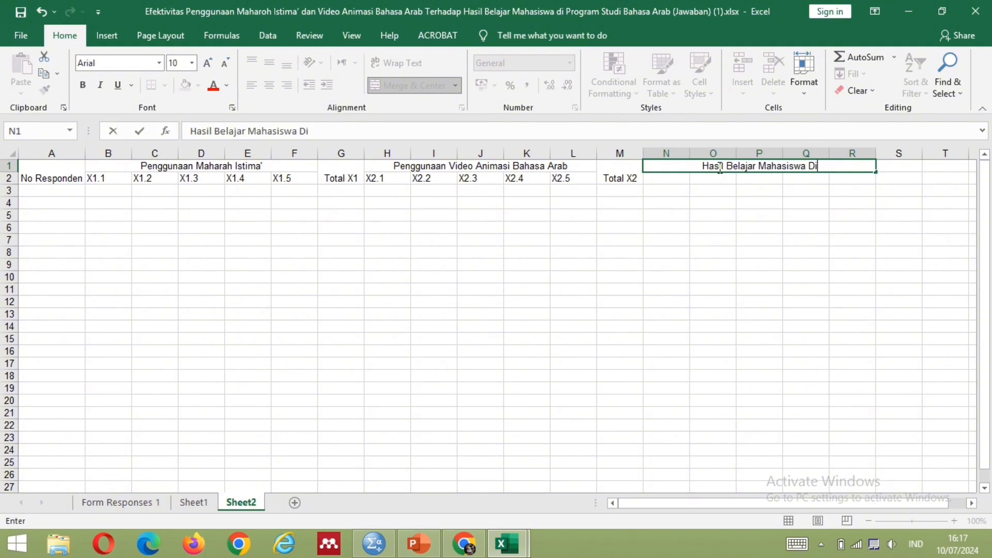
pyautogui.press('BackSpace')
pyautogui.press('BackSpace')
pyautogui.write('di P')
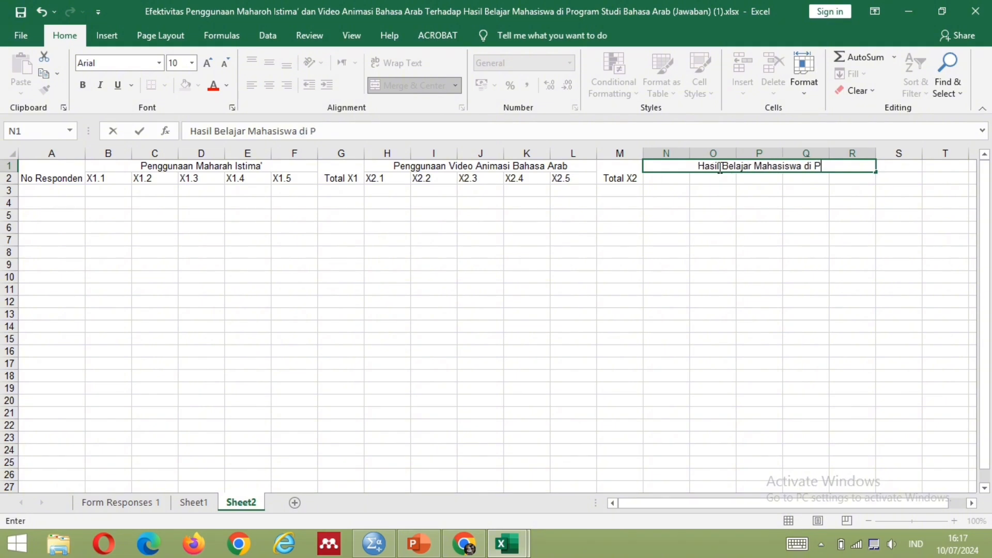
pyautogui.write('rodi PBA')
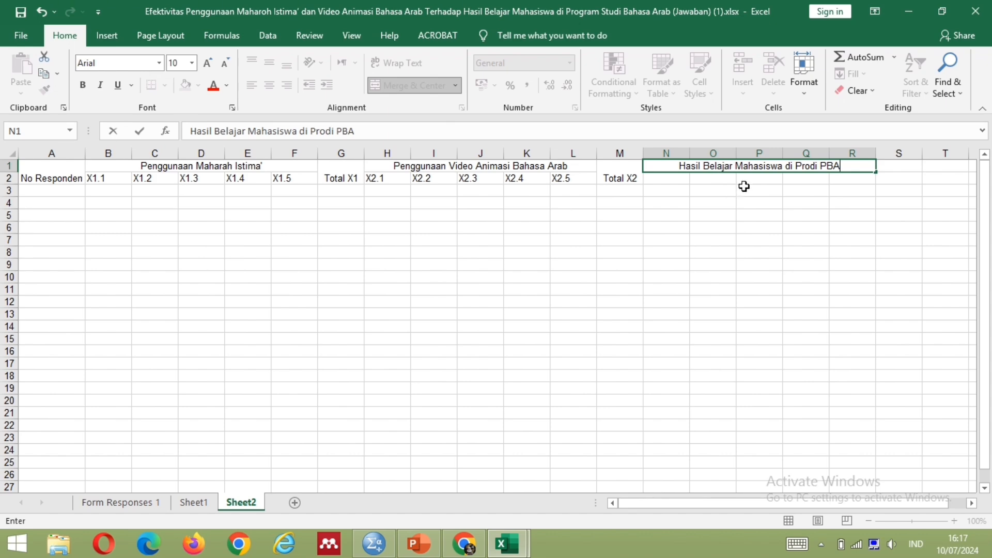
# Step: Enter the item label Y1 in cell N2 and try to extend it across N2:R2
pyautogui.click(671, 178)
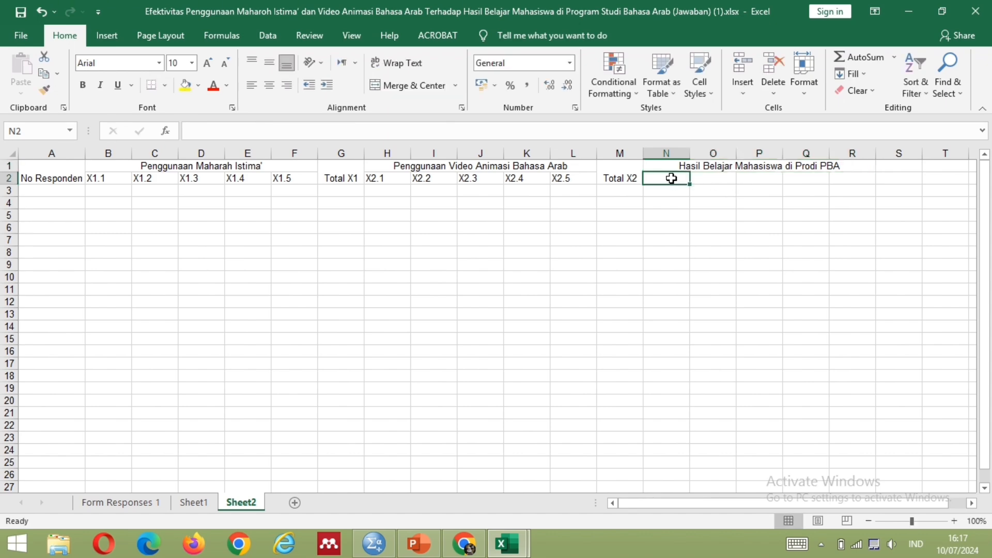
pyautogui.write('y')
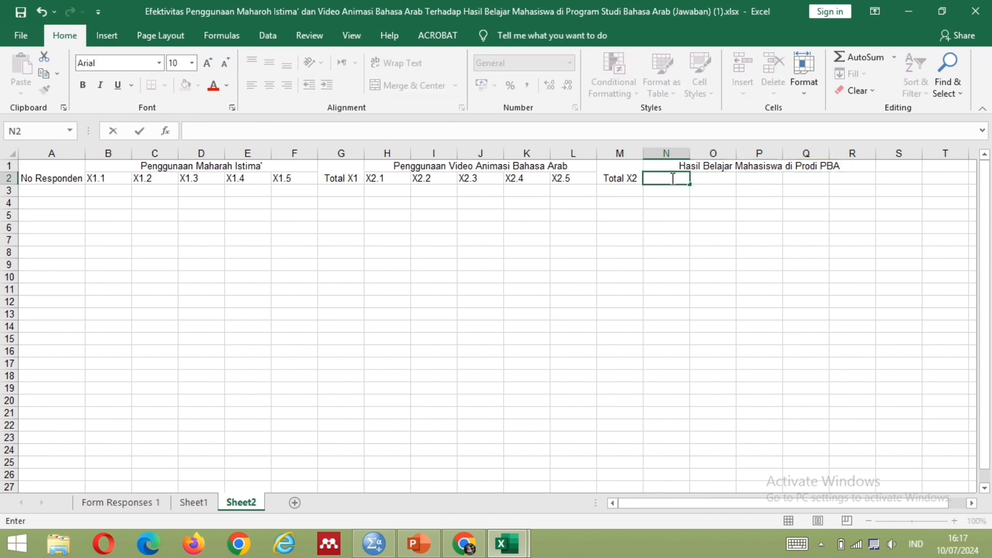
pyautogui.write('Y1')
pyautogui.moveTo(702, 178); pyautogui.dragTo(847, 180)
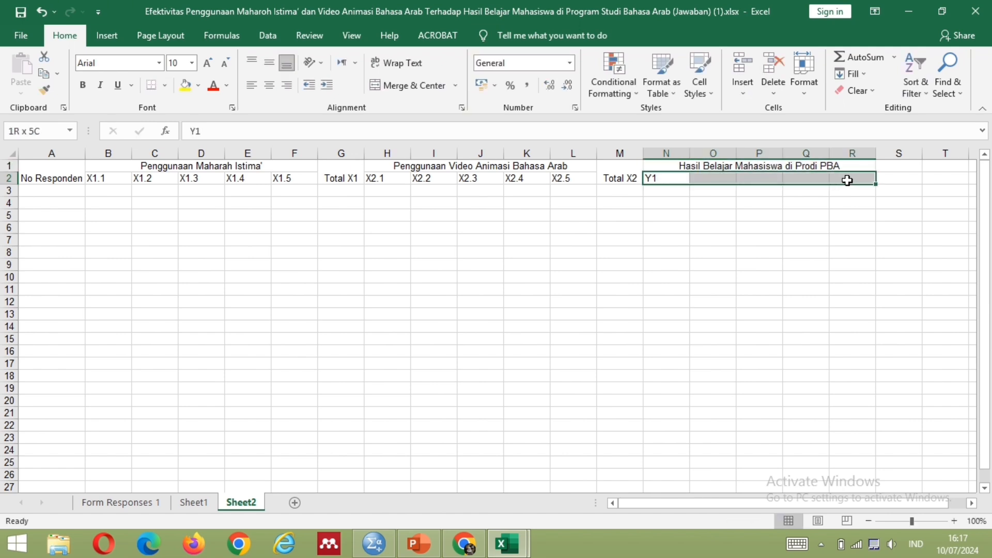
# Step: Enter the item label Y2 in cell O2 and try to extend it across O2:R2
pyautogui.click(698, 178)
pyautogui.write('Y2')
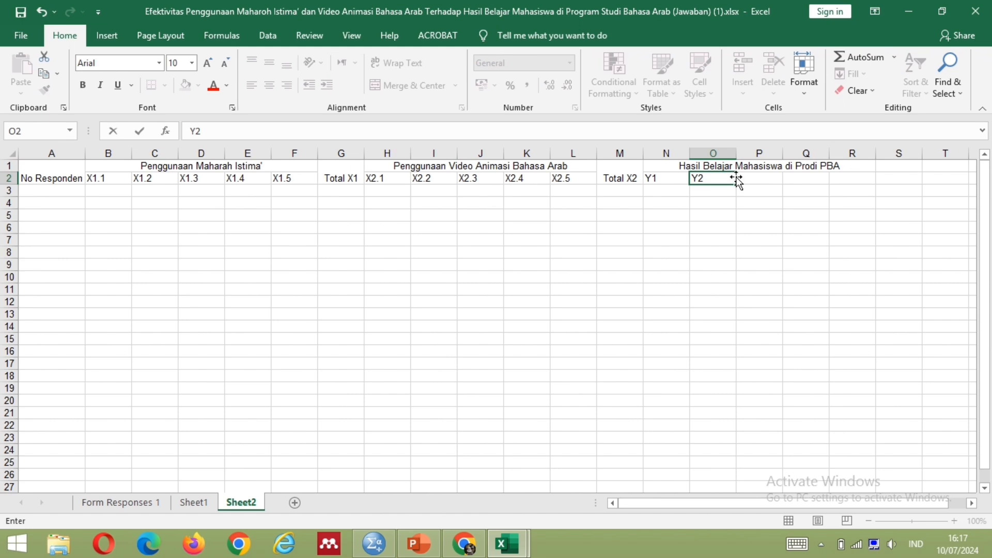
pyautogui.moveTo(736, 180); pyautogui.dragTo(839, 177)
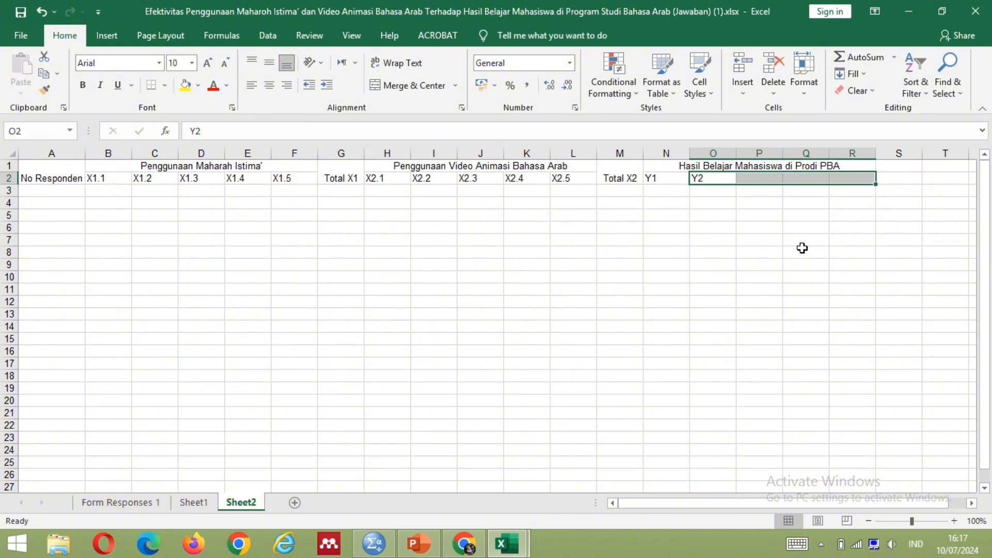
# Step: Enter the item label Y3 in cell P2 and extend the label series through Y5 in cell R2
pyautogui.click(794, 265)
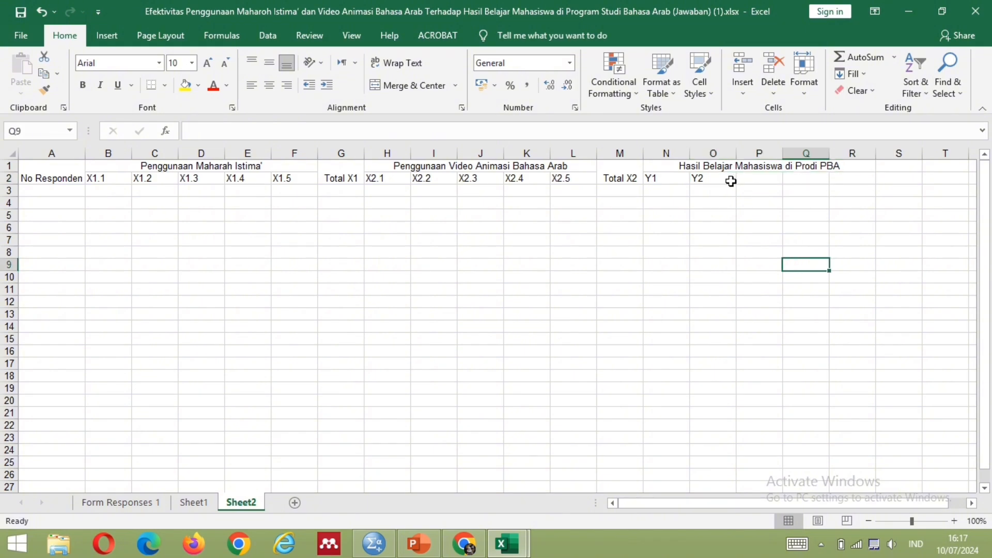
pyautogui.moveTo(730, 181); pyautogui.dragTo(859, 177)
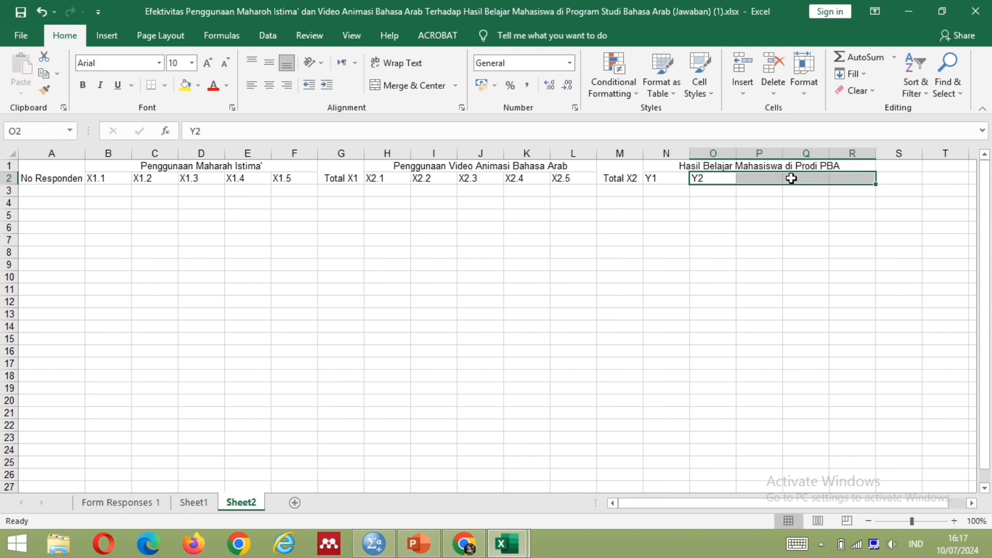
pyautogui.click(775, 178)
pyautogui.write('Y3')
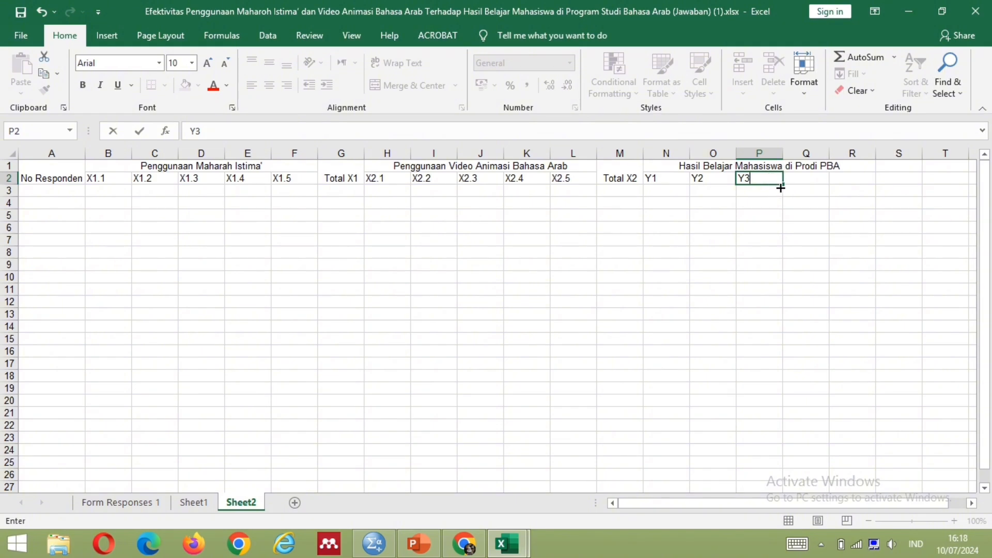
pyautogui.moveTo(783, 184); pyautogui.dragTo(858, 184)
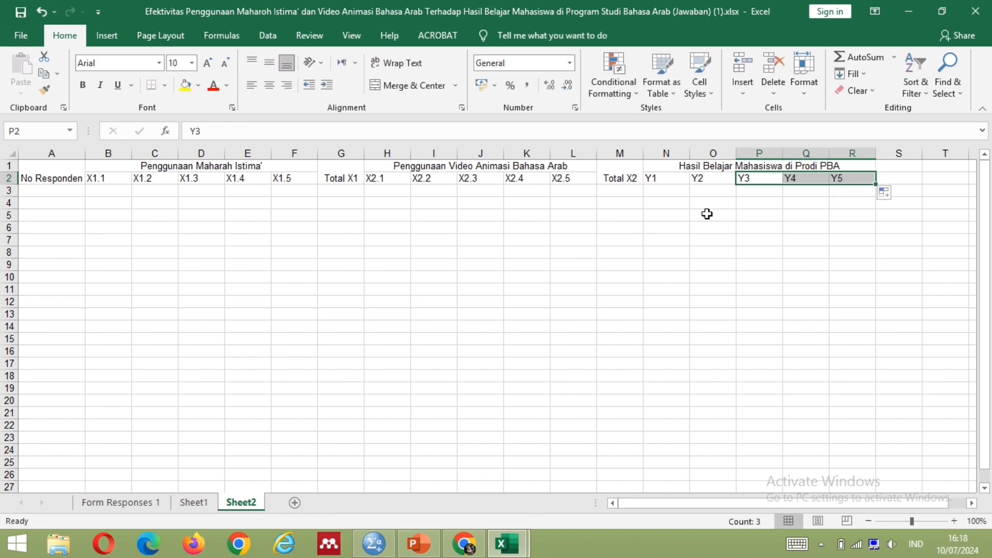
# Step: Merge and center cells S1:S2 and enter the heading "Total Y" in the merged cell
pyautogui.click(904, 169)
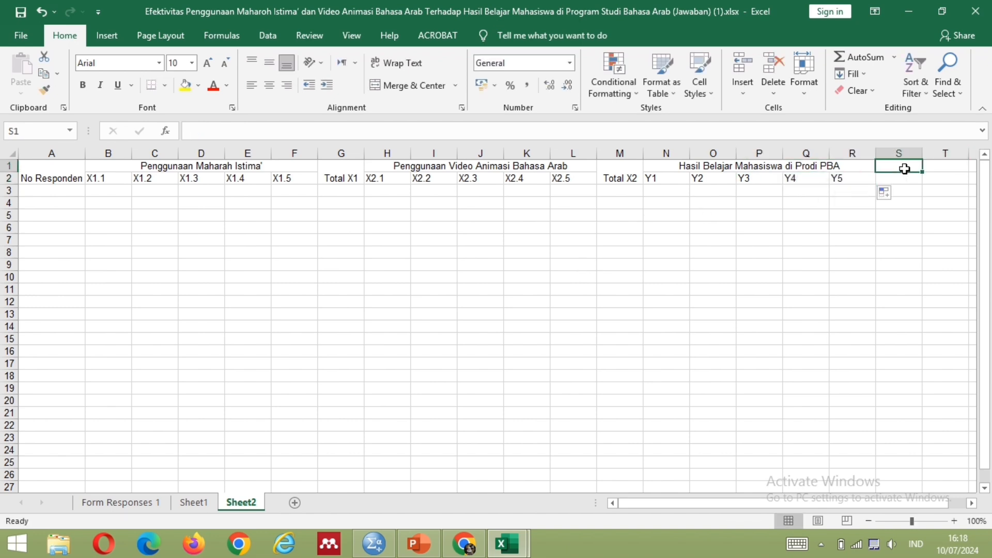
pyautogui.moveTo(921, 175); pyautogui.dragTo(920, 182)
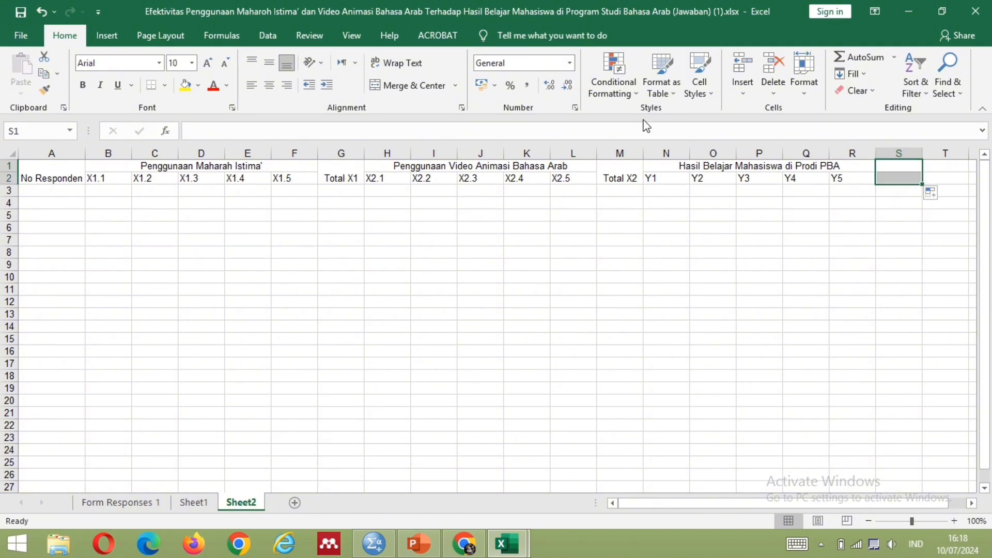
pyautogui.click(431, 86)
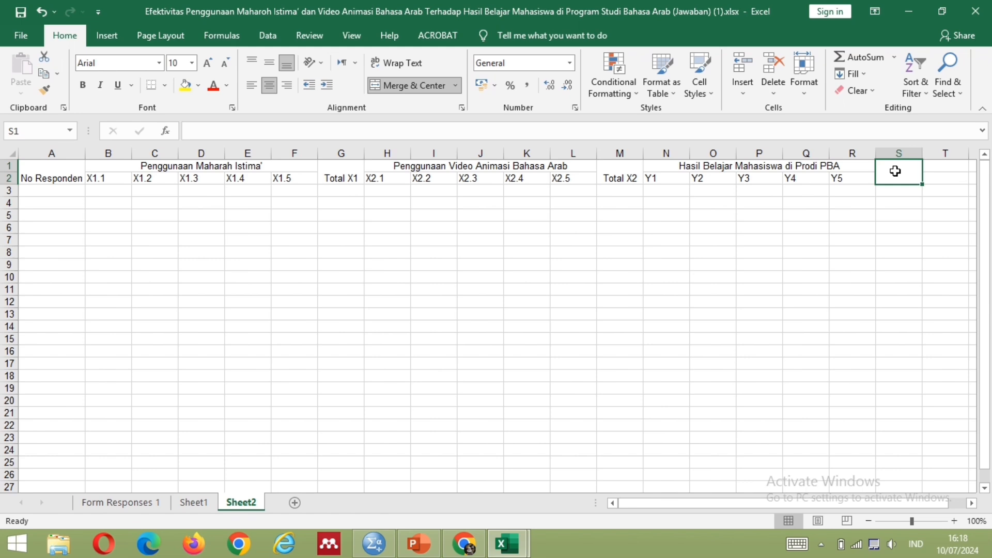
pyautogui.write('t')
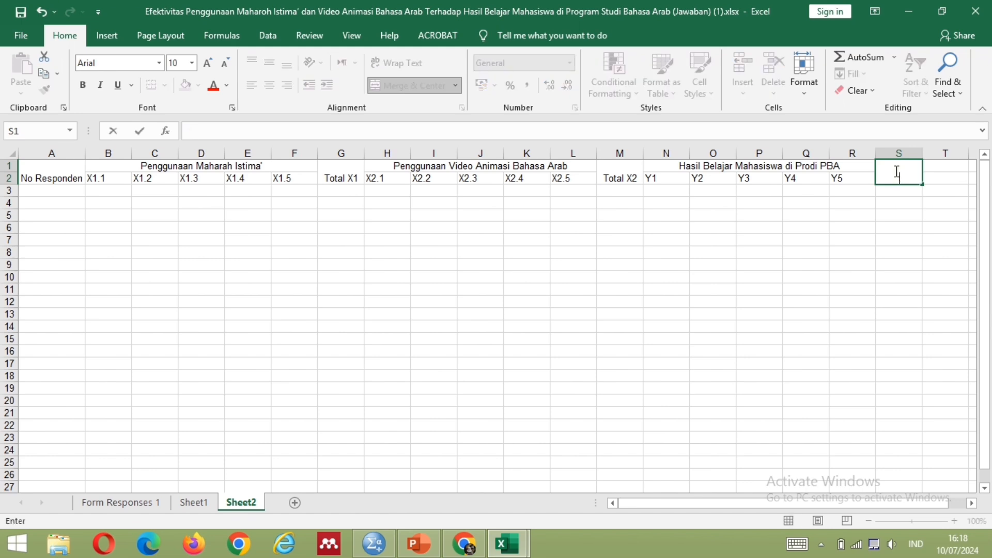
pyautogui.write('Total Y')
# Step: Enter 1 in cell A3 under No Responden and copy it down to cell A41
pyautogui.click(72, 196)
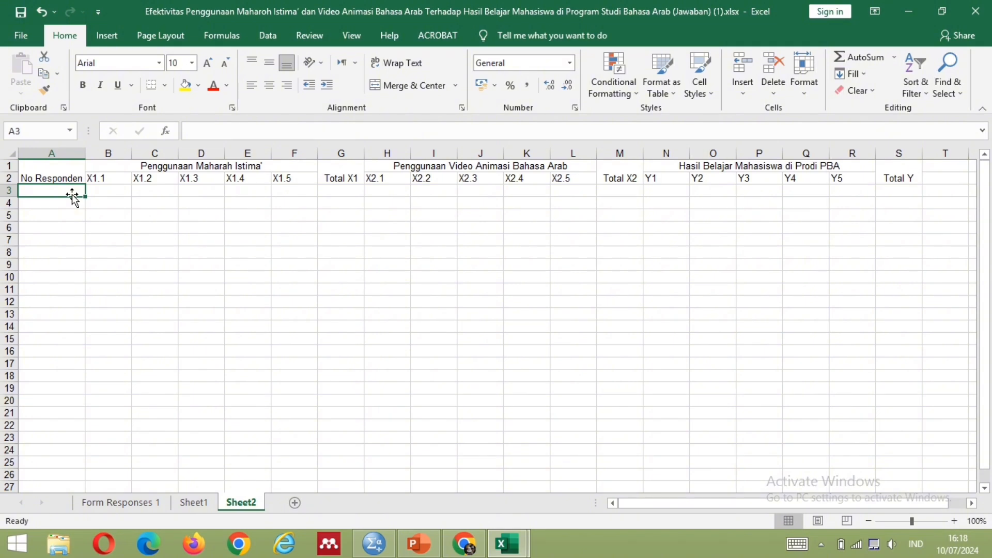
pyautogui.write('1')
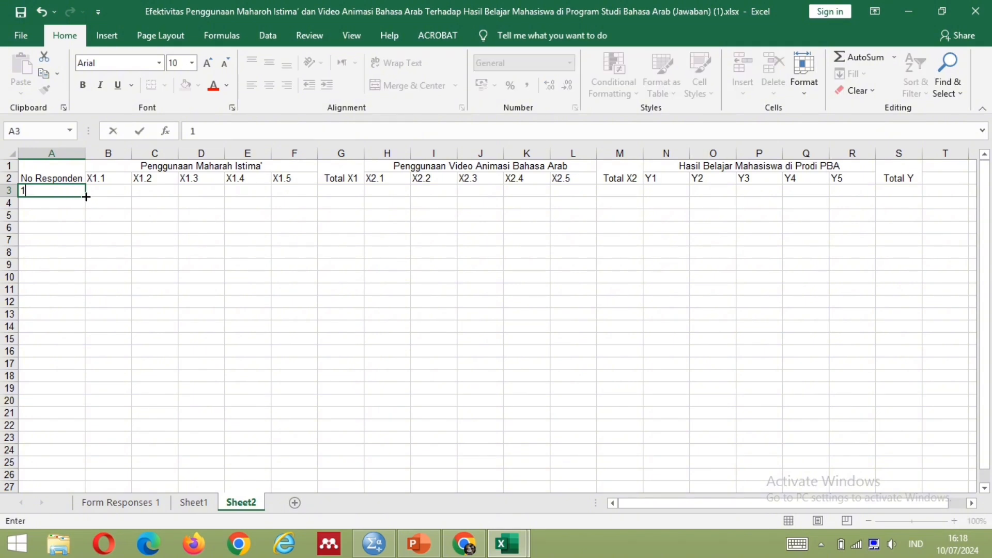
pyautogui.moveTo(86, 197); pyautogui.dragTo(74, 488)
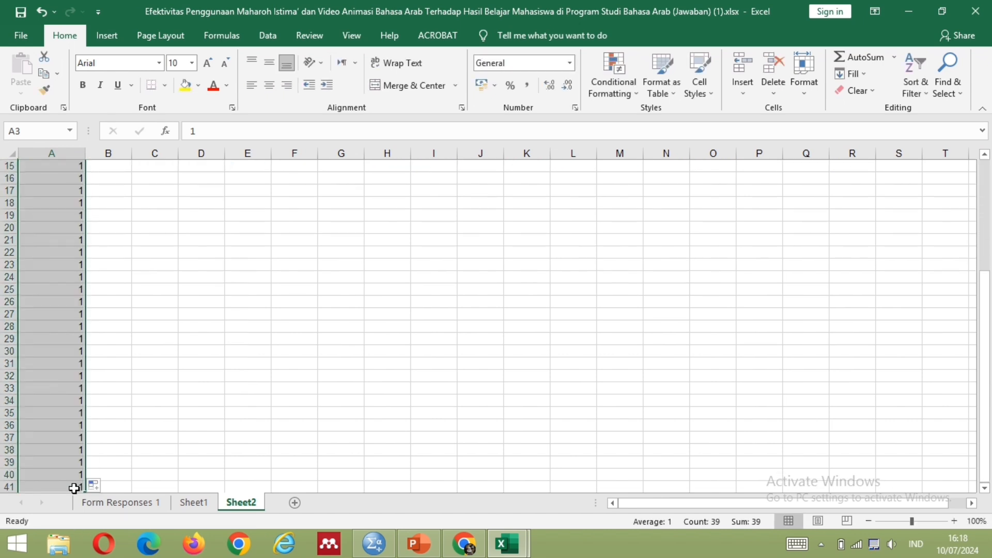
pyautogui.scroll(5, 132, 323)
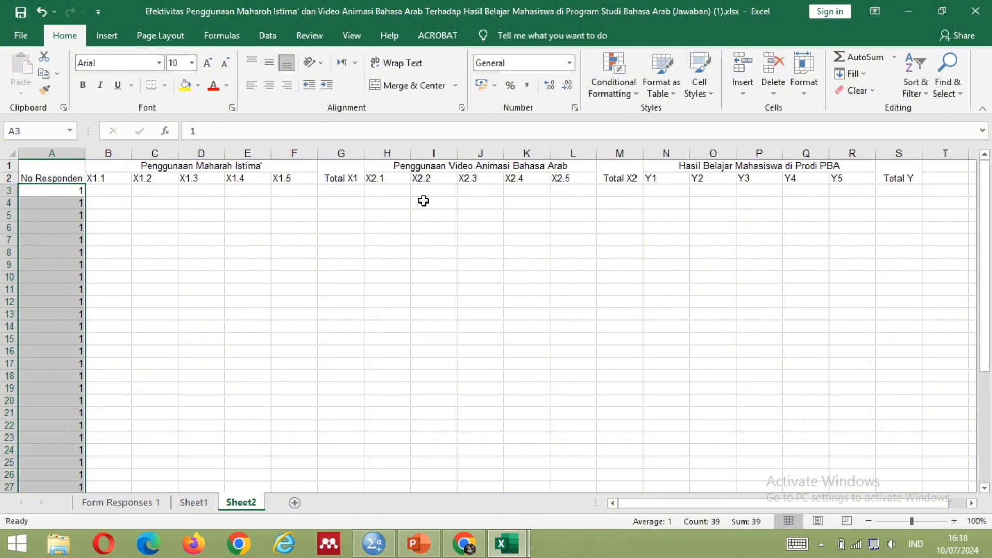
# Step: Convert the copied numbers in A3:A41 to a linear column series with step value 1 and stop value 40
pyautogui.click(857, 78)
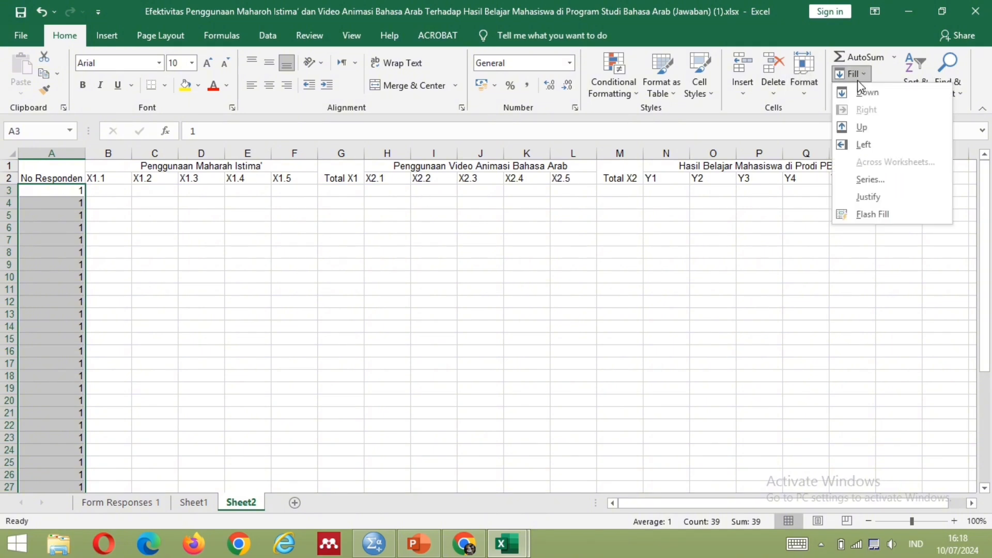
pyautogui.click(871, 180)
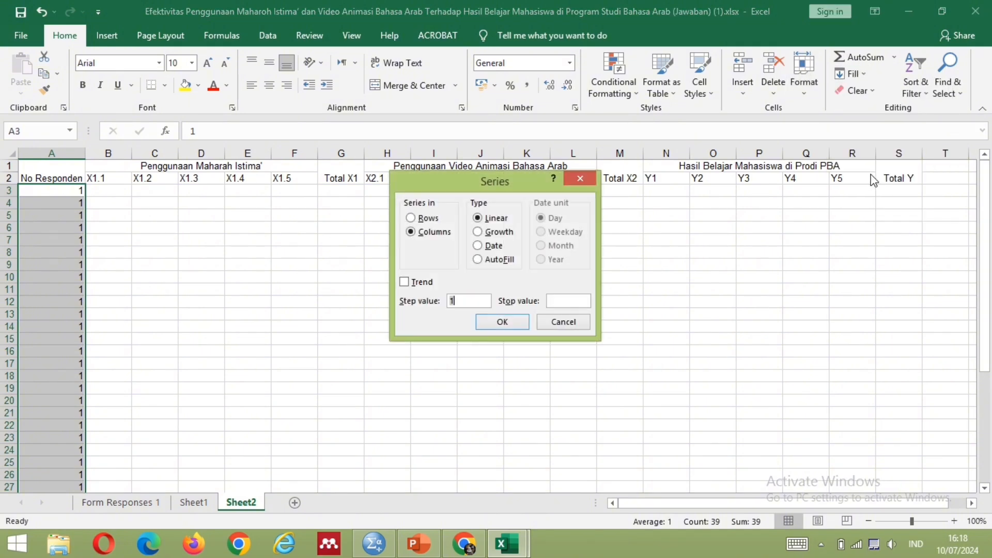
pyautogui.click(554, 300)
pyautogui.write('40')
pyautogui.press('Return')
# Step: Extend the respondent numbering in column A to number 41 in cell A43
pyautogui.scroll(-20, 176, 280)
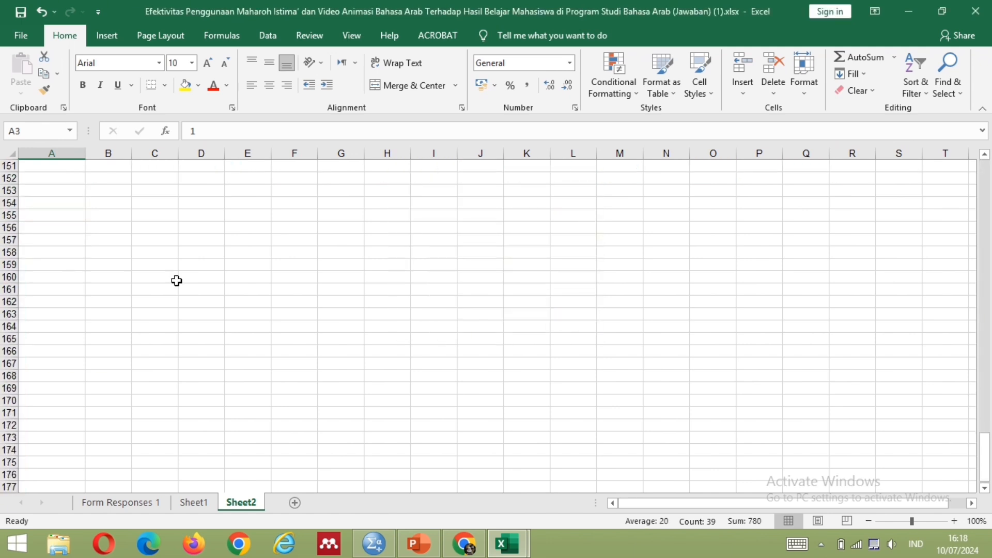
pyautogui.scroll(20, 177, 280)
pyautogui.scroll(16, 177, 281)
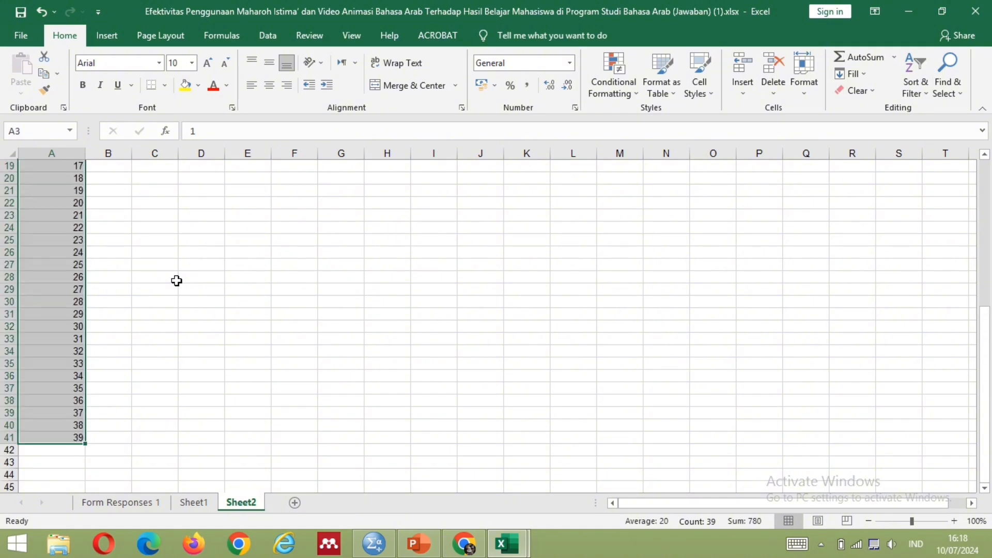
pyautogui.scroll(-6, 176, 281)
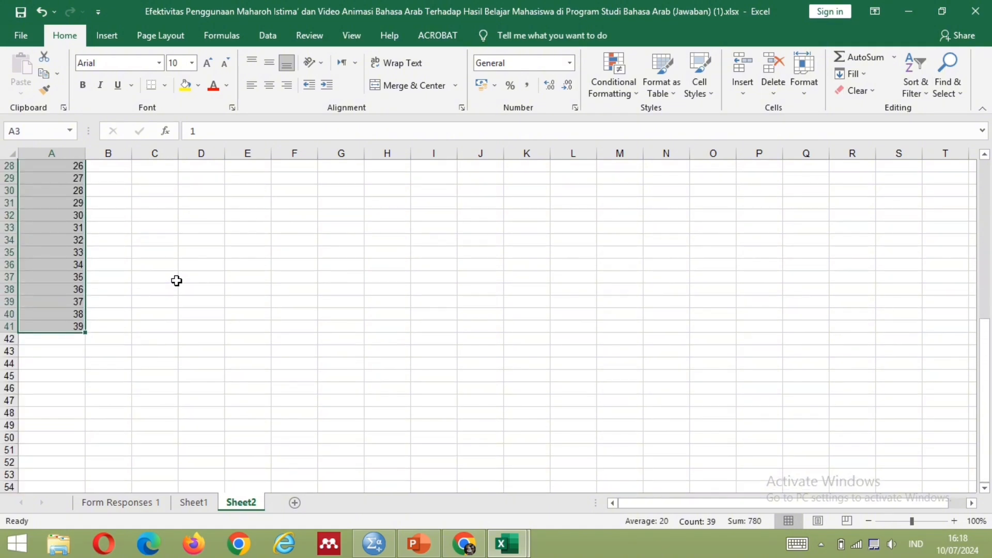
pyautogui.scroll(9, 176, 280)
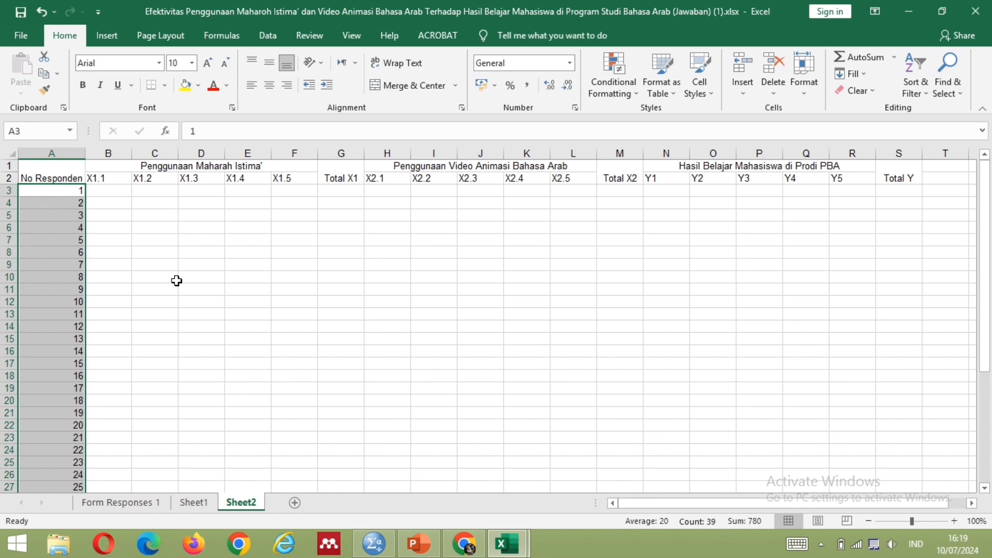
pyautogui.scroll(-17, 176, 280)
pyautogui.scroll(17, 176, 281)
pyautogui.scroll(-5, 176, 280)
pyautogui.scroll(-19, 176, 280)
pyautogui.scroll(8, 157, 271)
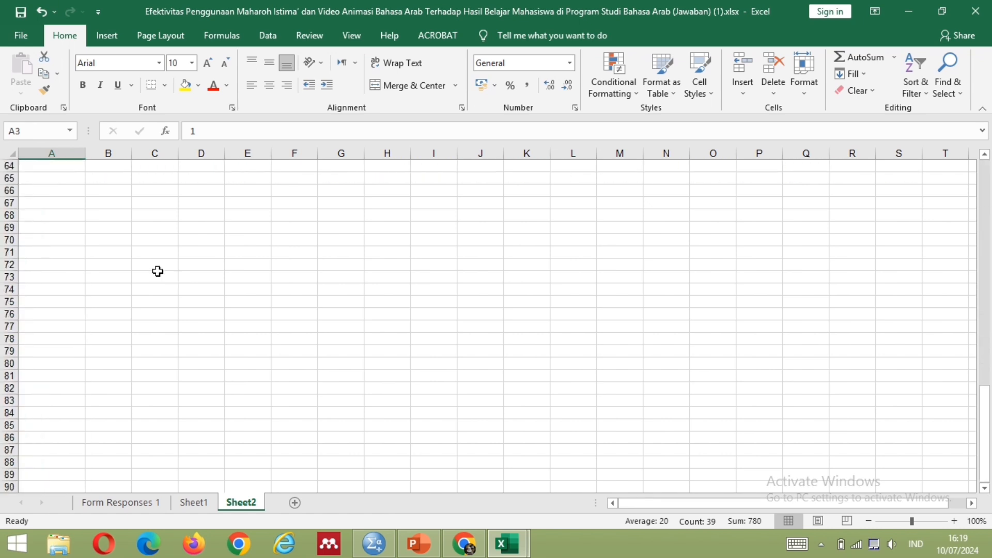
pyautogui.scroll(3, 157, 271)
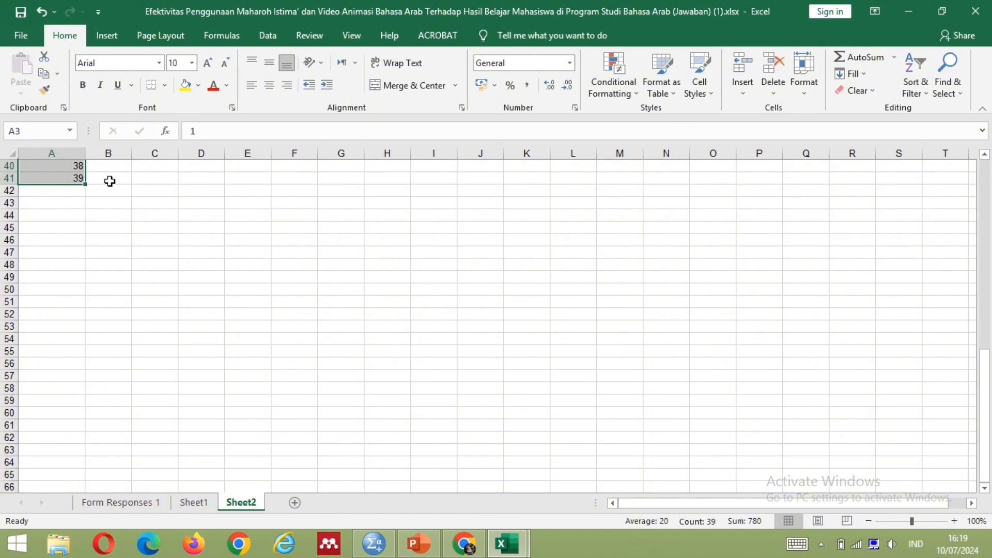
pyautogui.moveTo(84, 184); pyautogui.dragTo(86, 211)
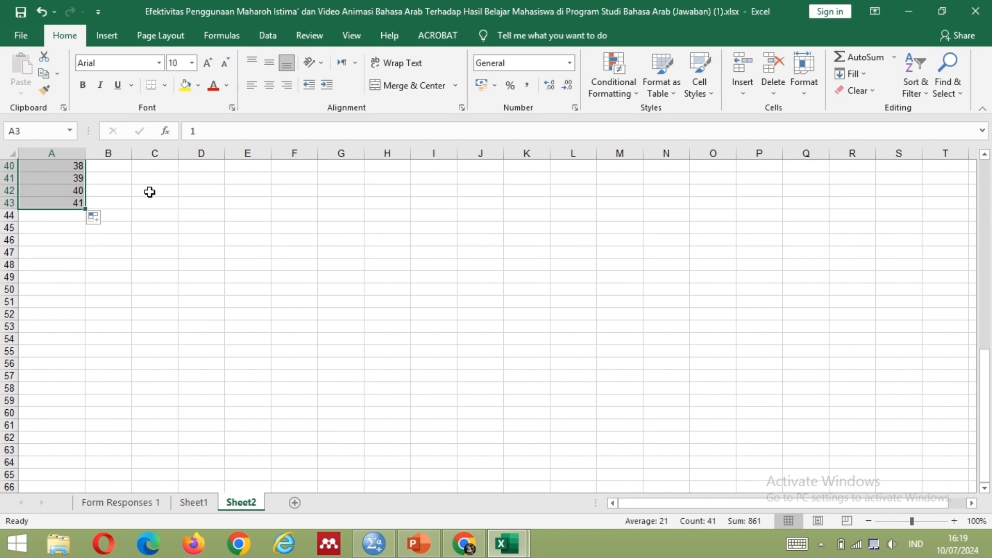
pyautogui.scroll(13, 148, 193)
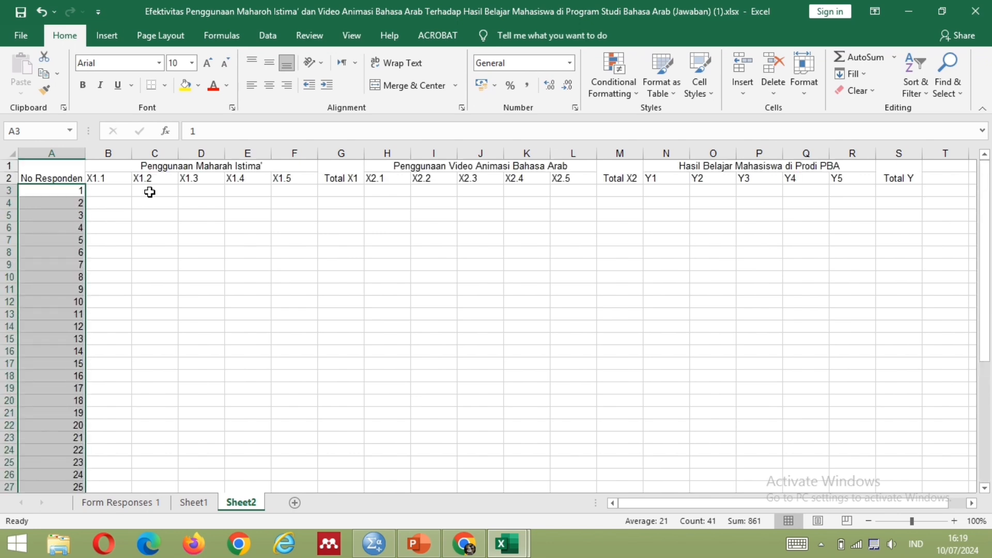
# Step: Copy the scores for questions 1 to 5 (D2:H42) from Form Responses 1 into Sheet2, starting at cell B3
pyautogui.click(116, 193)
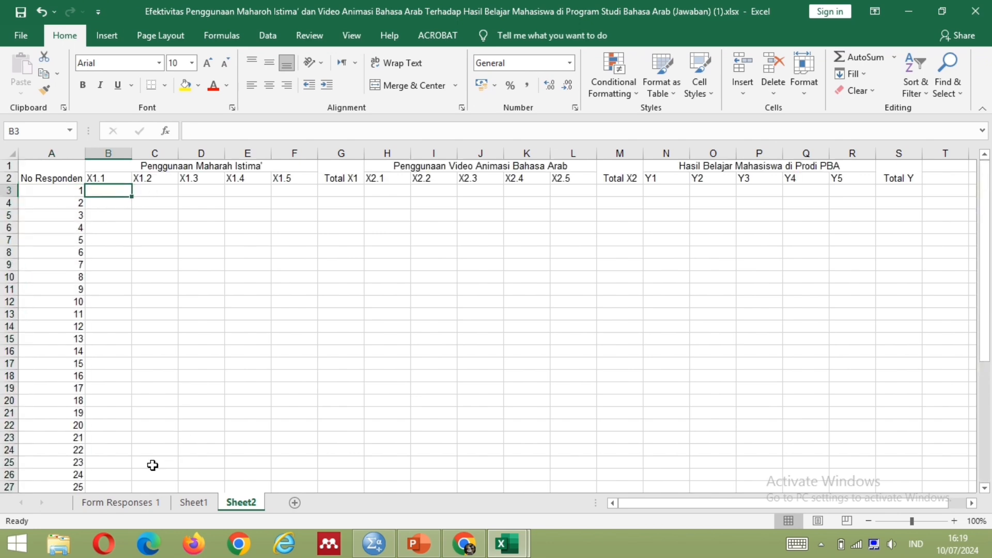
pyautogui.click(123, 507)
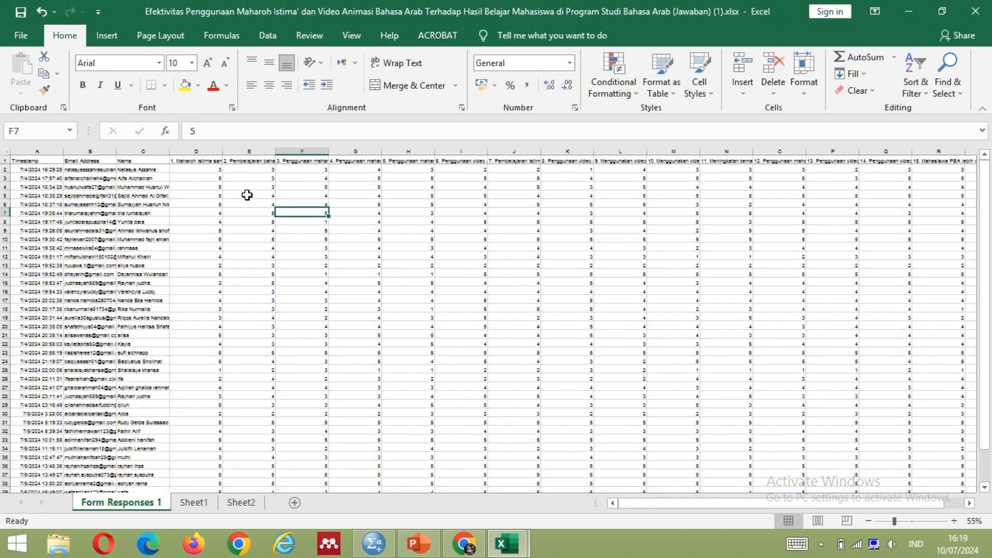
pyautogui.moveTo(215, 172); pyautogui.dragTo(434, 335)
pyautogui.moveTo(435, 384); pyautogui.dragTo(426, 474)
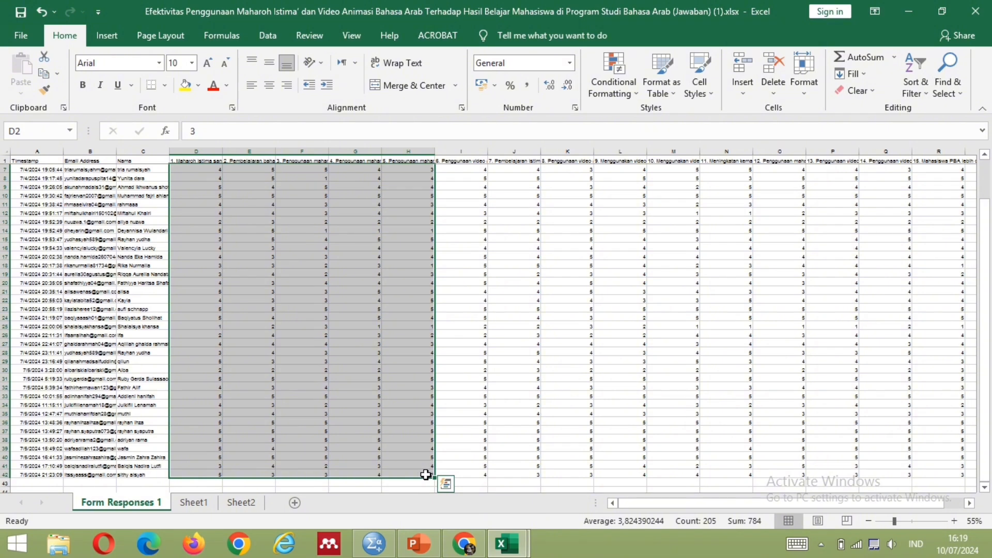
pyautogui.hotkey('ctrl', 'c')
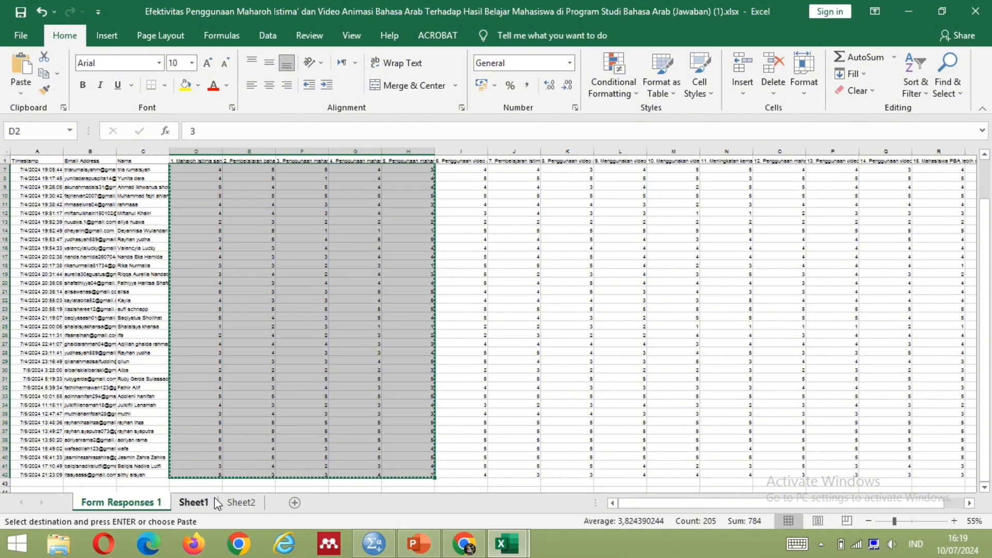
pyautogui.click(241, 502)
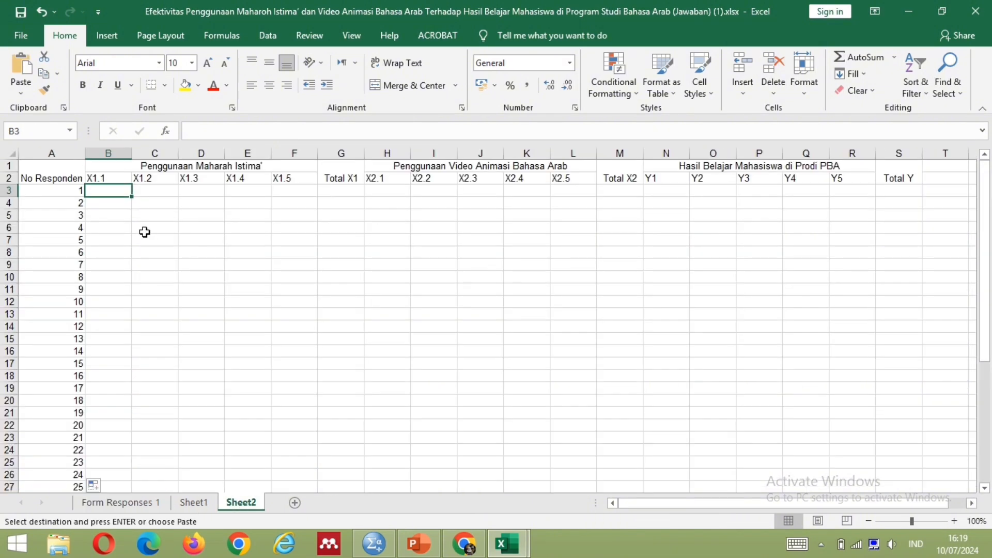
pyautogui.hotkey('ctrl', 'v')
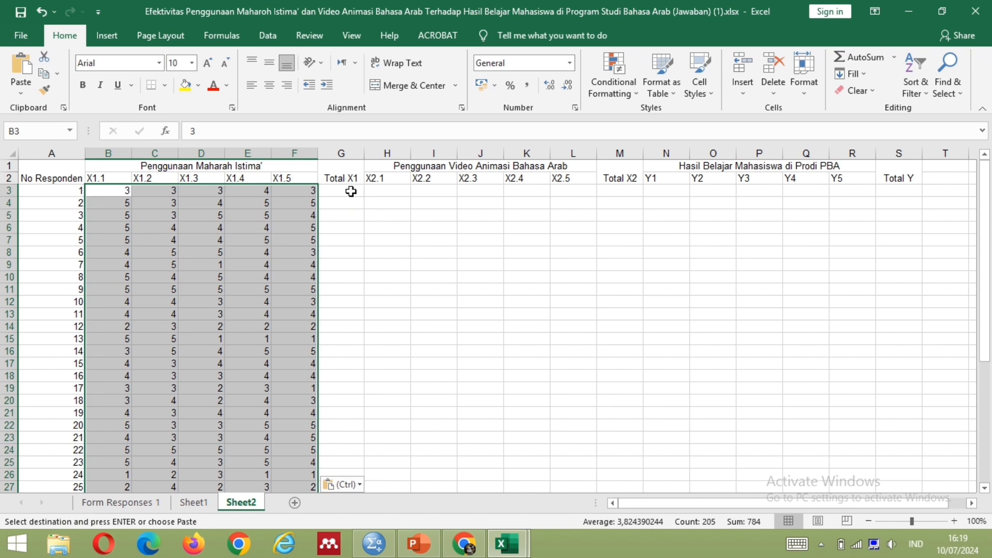
# Step: Enter the formula =SUM(B3:F3) in cell G3 under Total X1
pyautogui.click(331, 190)
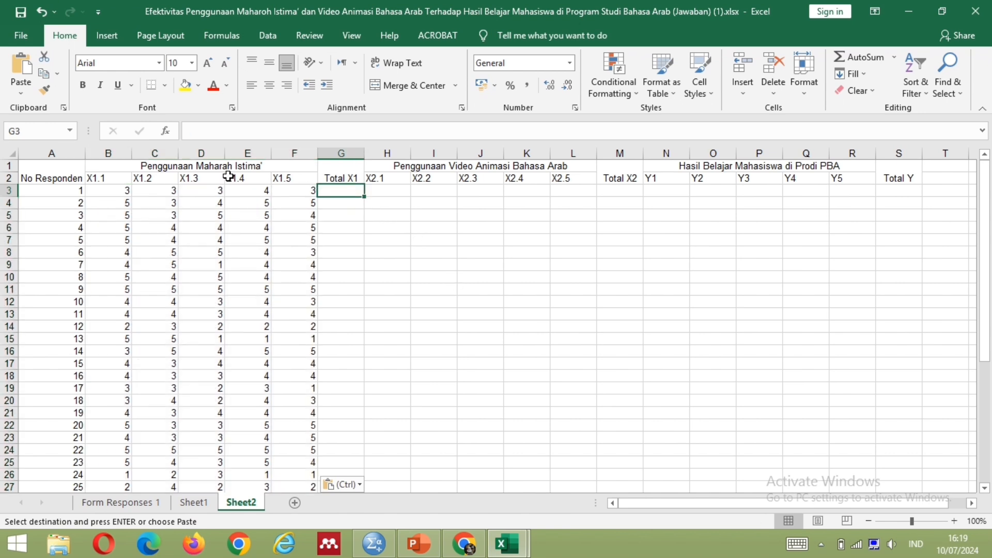
pyautogui.click(120, 192)
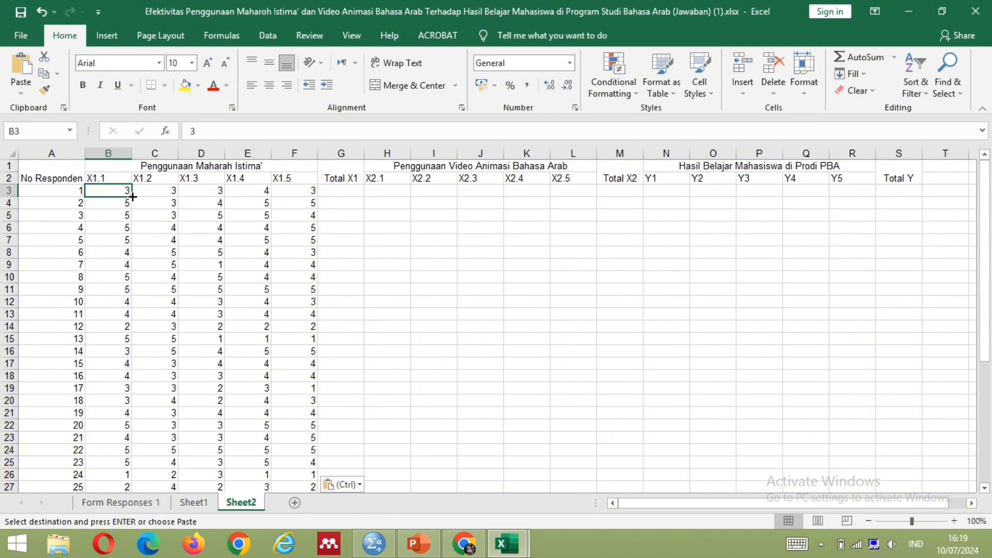
pyautogui.click(339, 192)
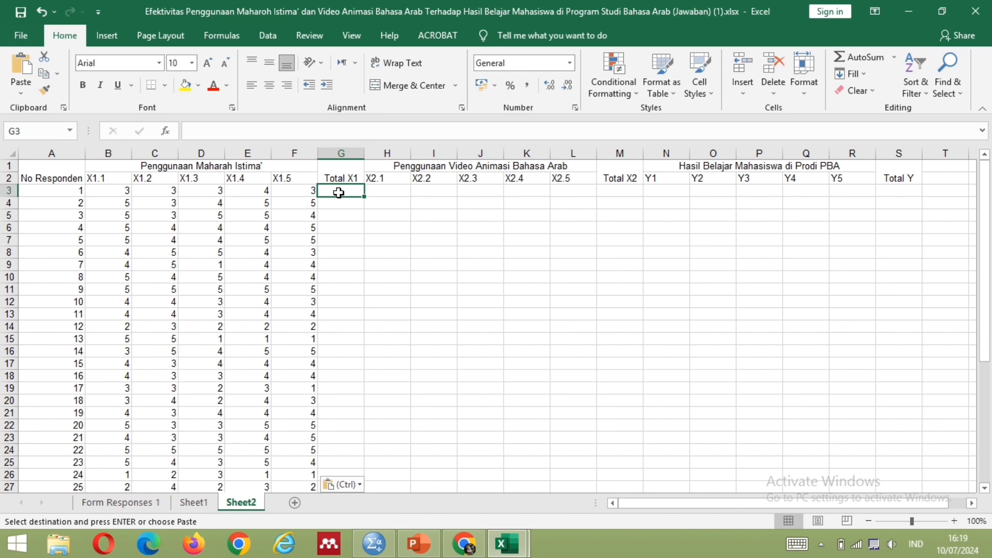
pyautogui.write('=')
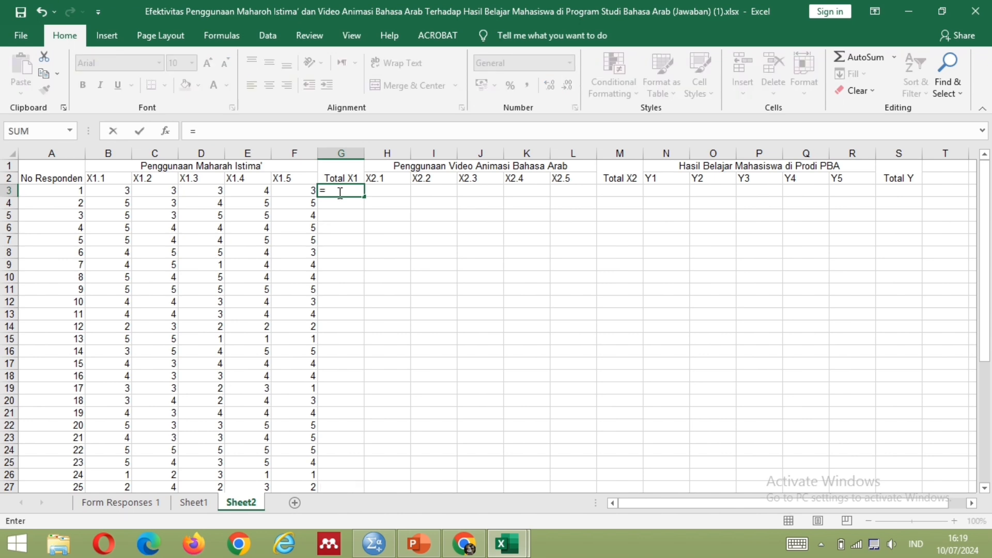
pyautogui.write('SU')
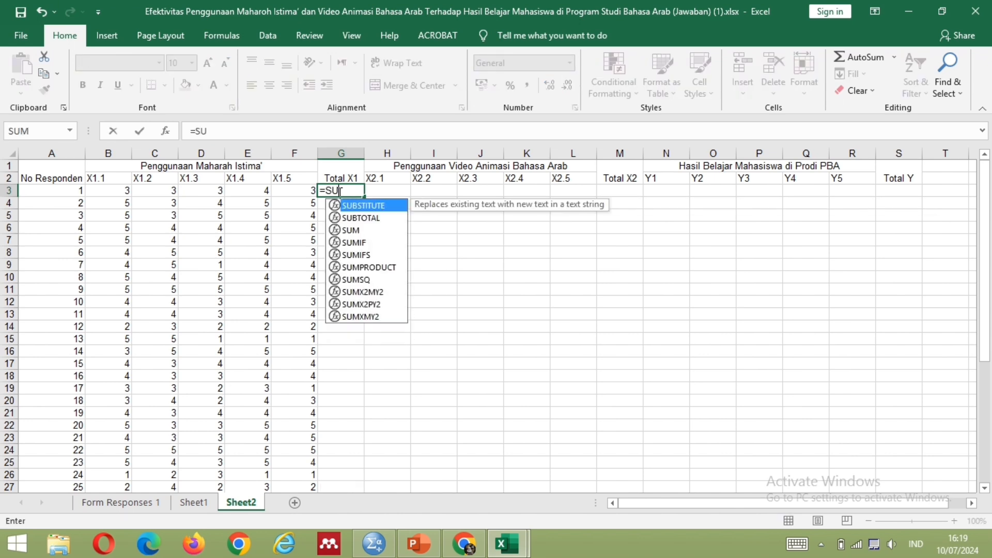
pyautogui.write('M')
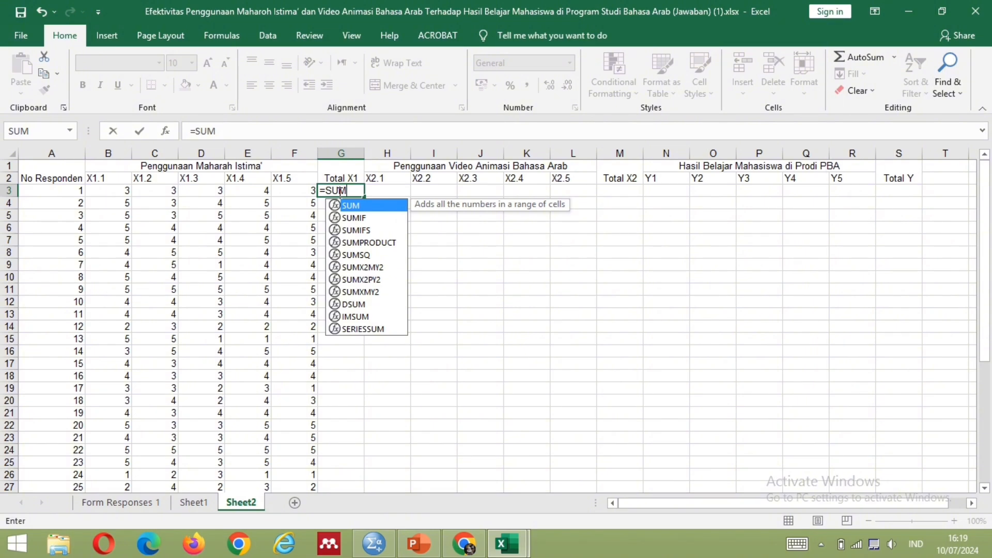
pyautogui.write('(')
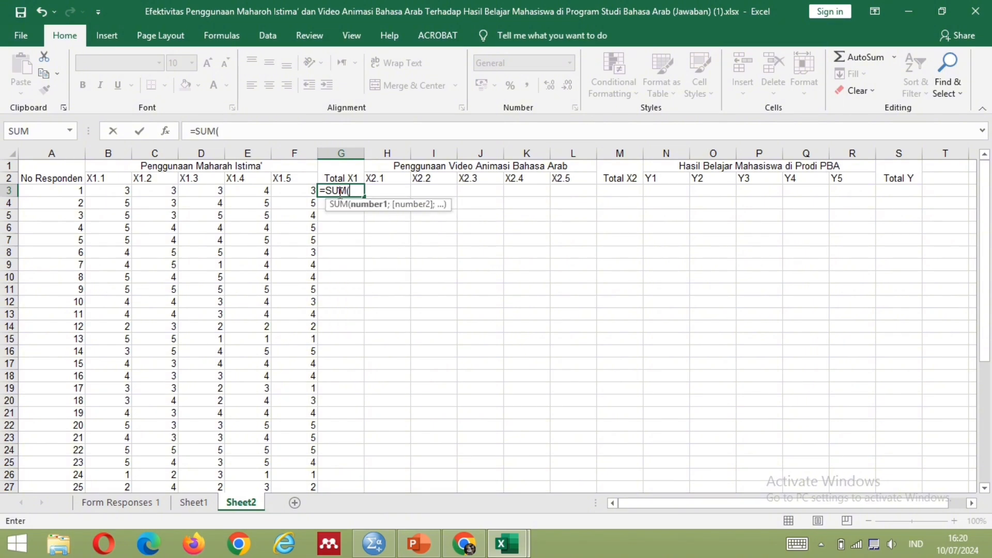
pyautogui.write('B')
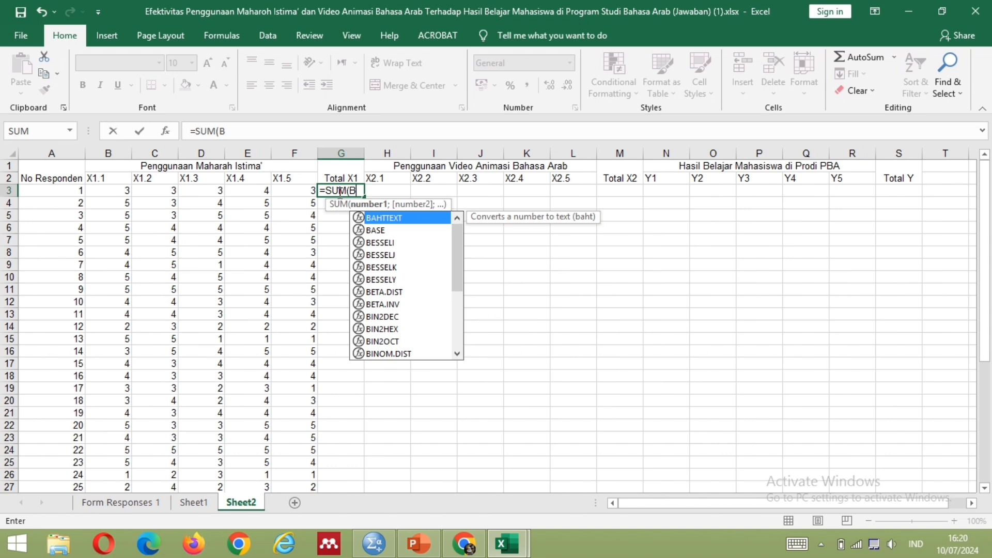
pyautogui.write('3')
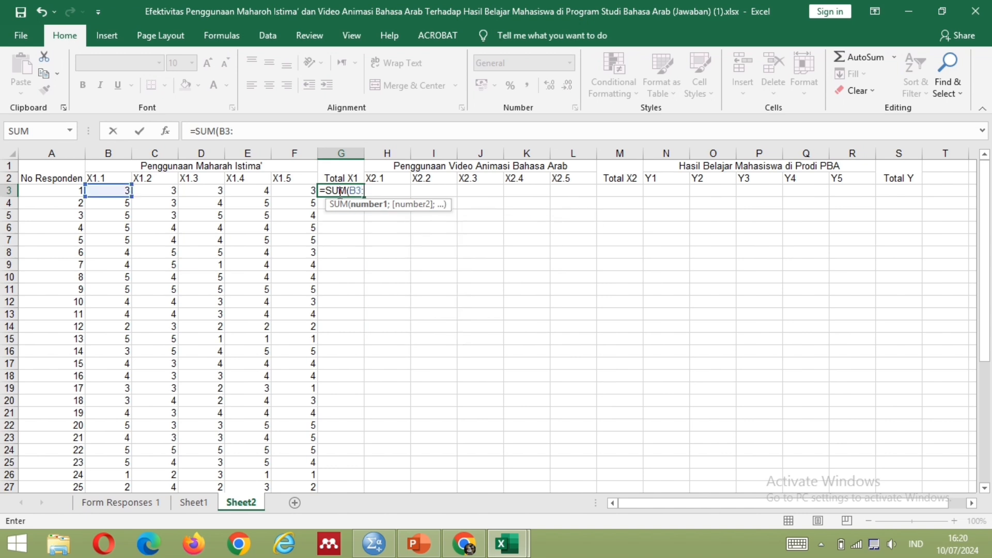
pyautogui.write(':F')
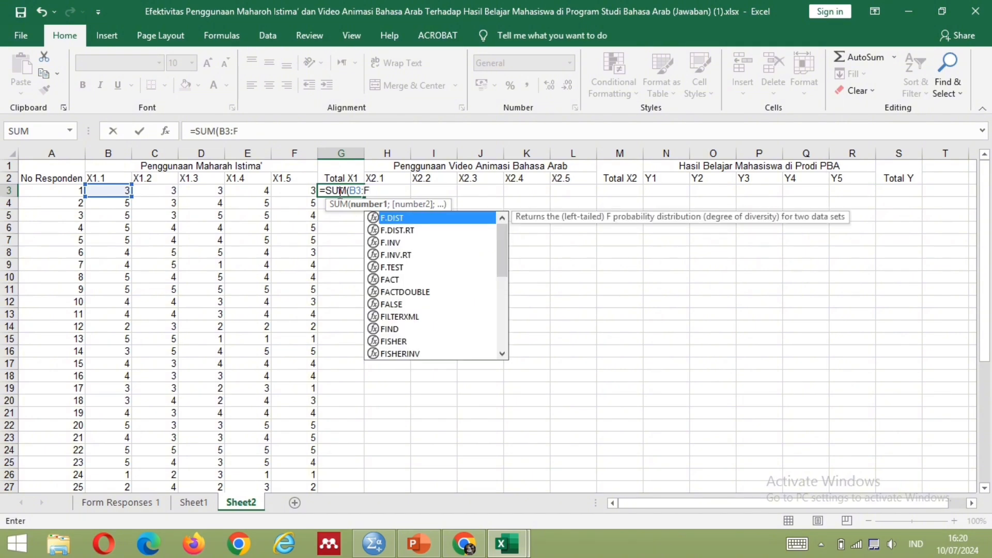
pyautogui.write('#)')
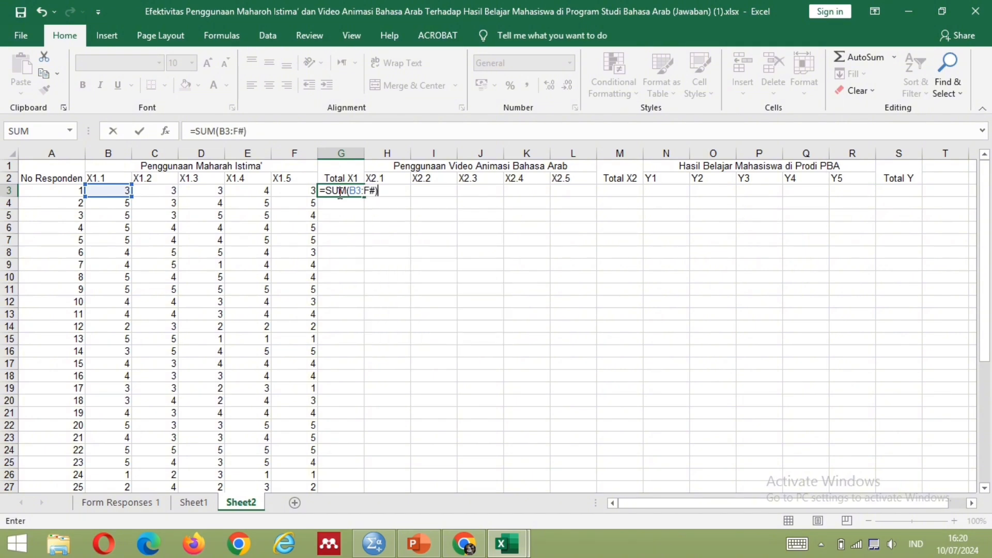
pyautogui.press('BackSpace')
pyautogui.press('BackSpace')
pyautogui.write('3')
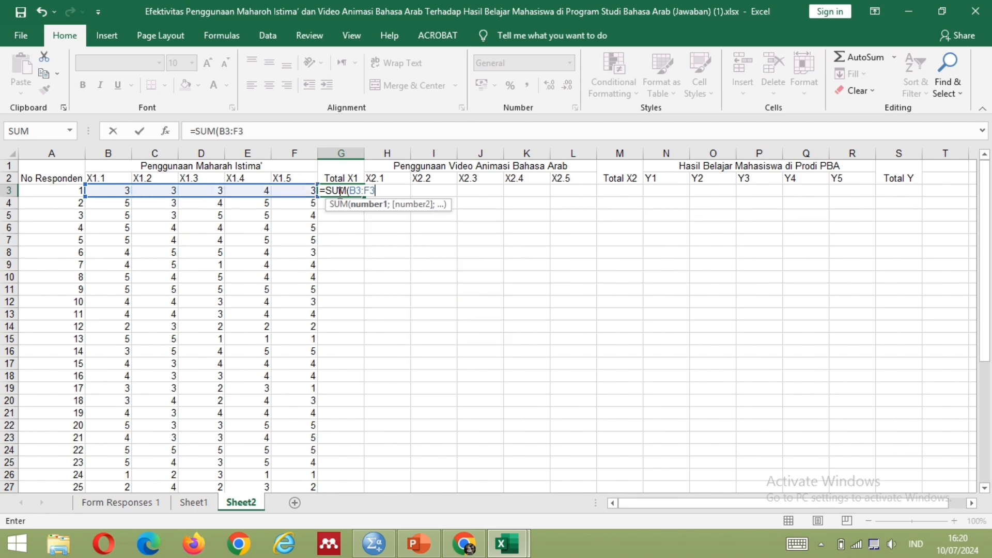
pyautogui.write(')')
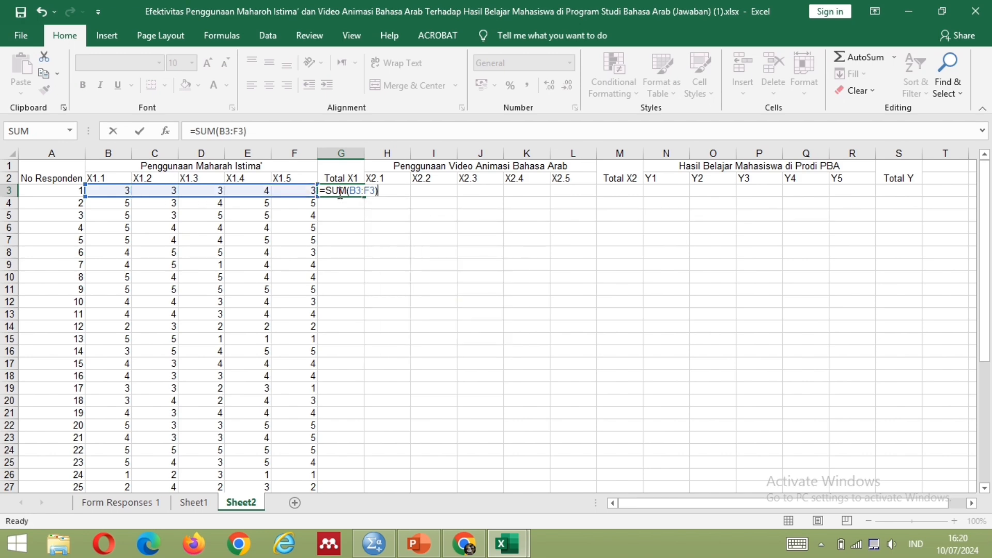
pyautogui.press('Return')
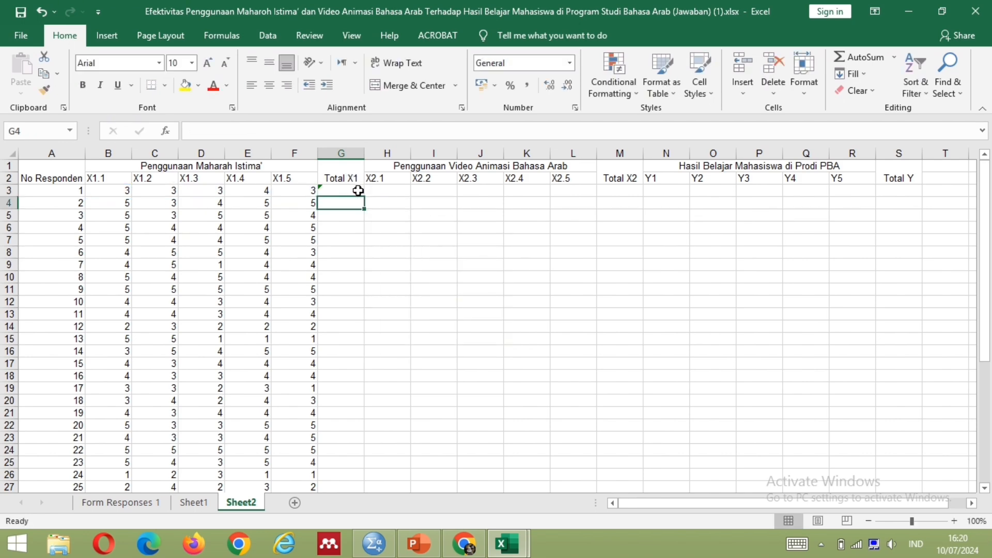
# Step: Copy the Total X1 formula from G3 down to G43 for all respondents
pyautogui.click(358, 190)
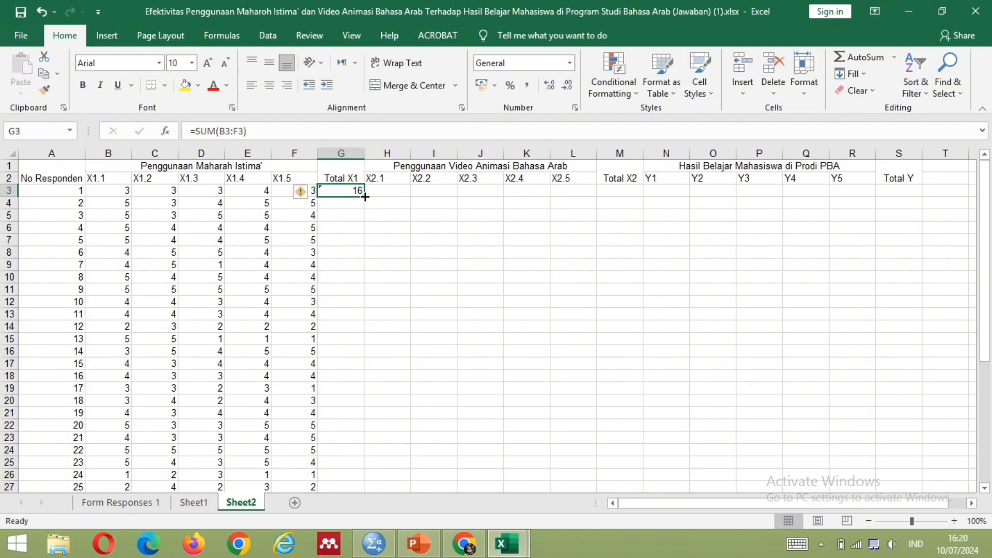
pyautogui.moveTo(365, 196); pyautogui.dragTo(364, 472)
pyautogui.rightClick(432, 240)
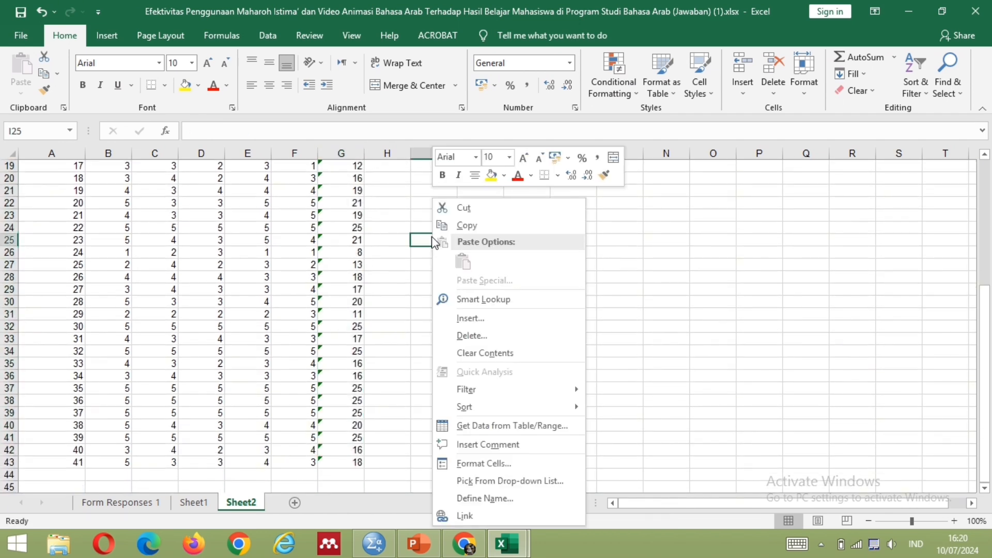
pyautogui.scroll(6, 395, 227)
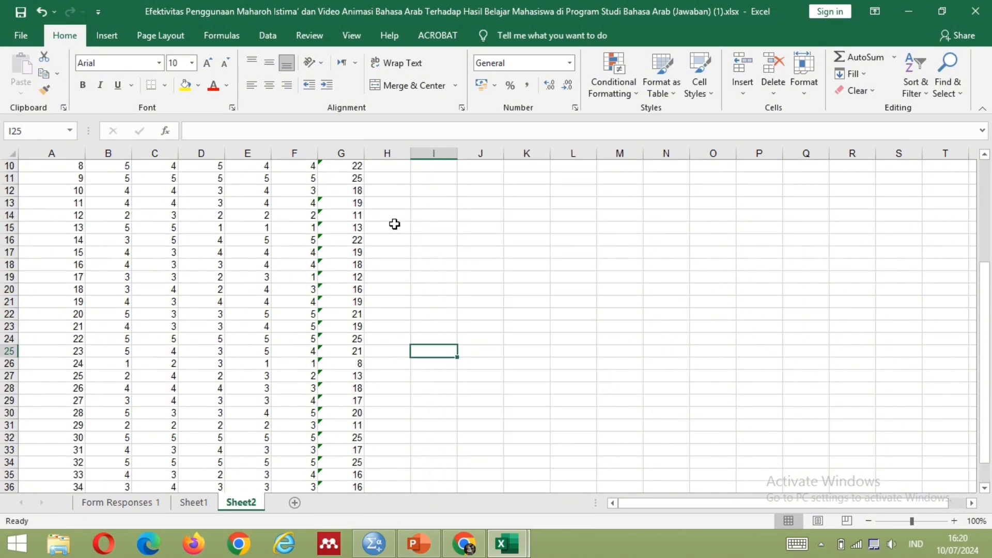
# Step: Copy the scores for questions 6 to 10 (I7:M42) from Form Responses 1 into Sheet2, starting at cell H3
pyautogui.click(401, 193)
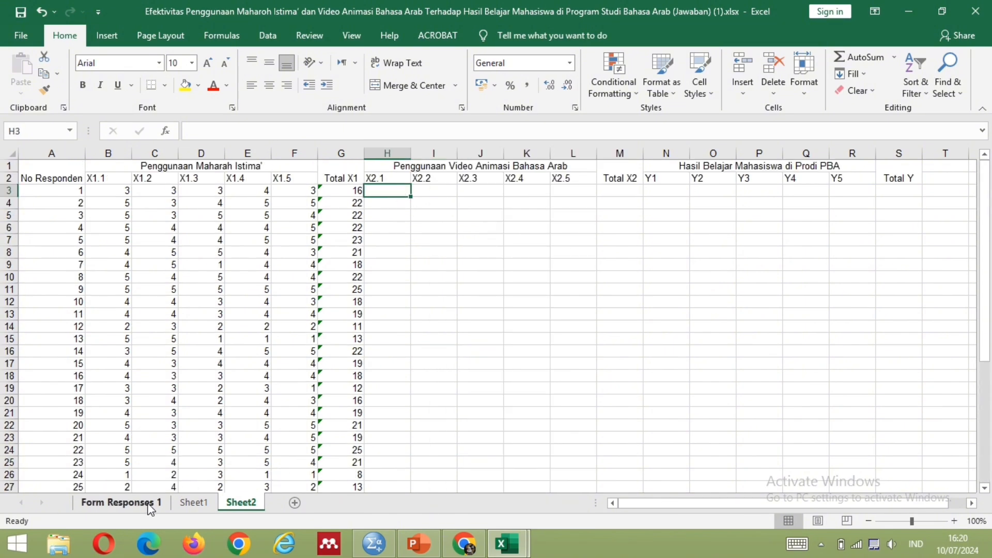
pyautogui.click(123, 502)
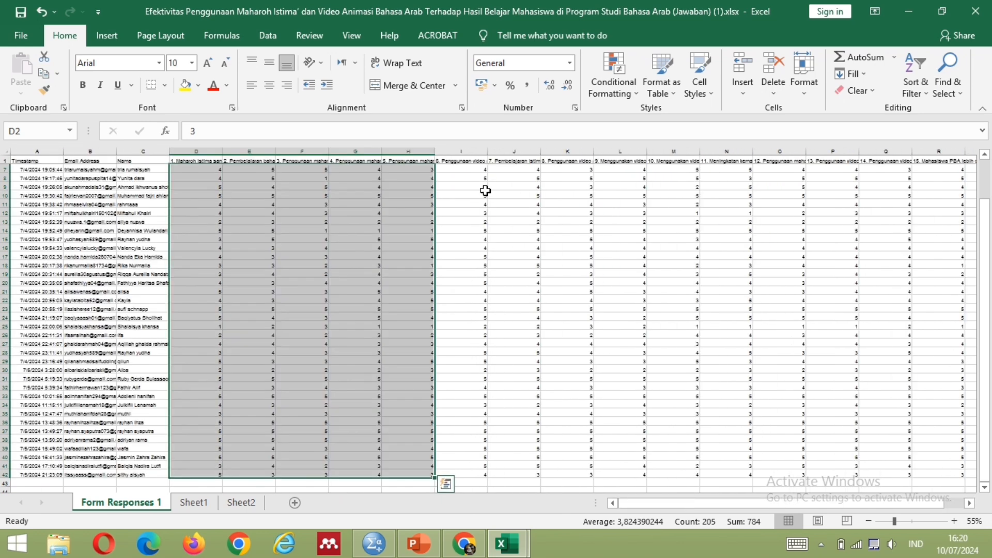
pyautogui.moveTo(485, 171); pyautogui.dragTo(684, 408)
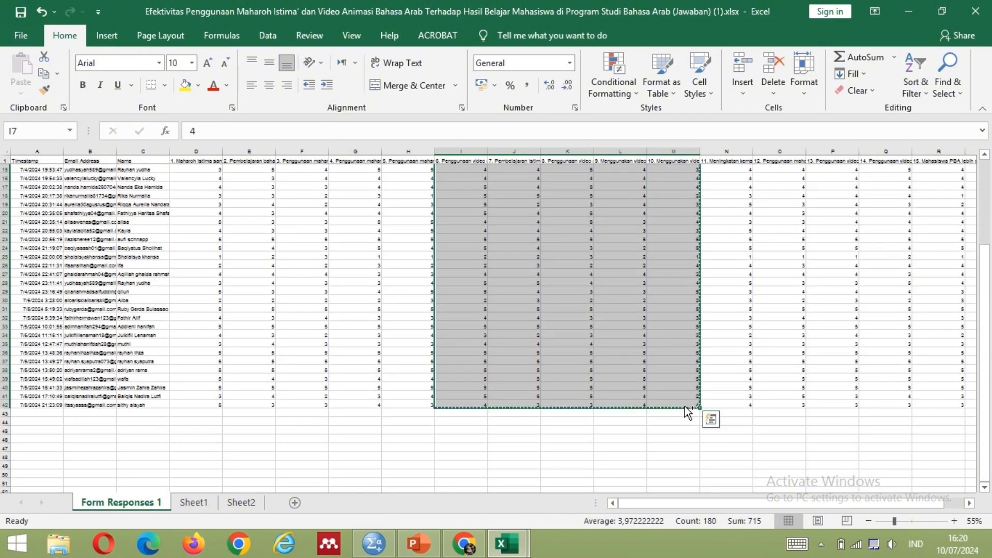
pyautogui.hotkey('ctrl', 'c')
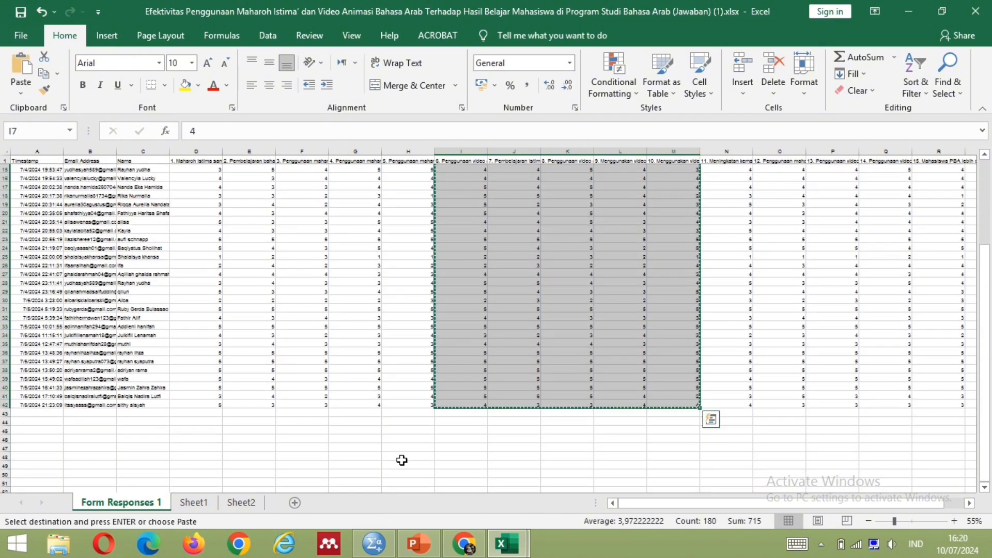
pyautogui.click(238, 503)
pyautogui.hotkey('ctrl', 'v')
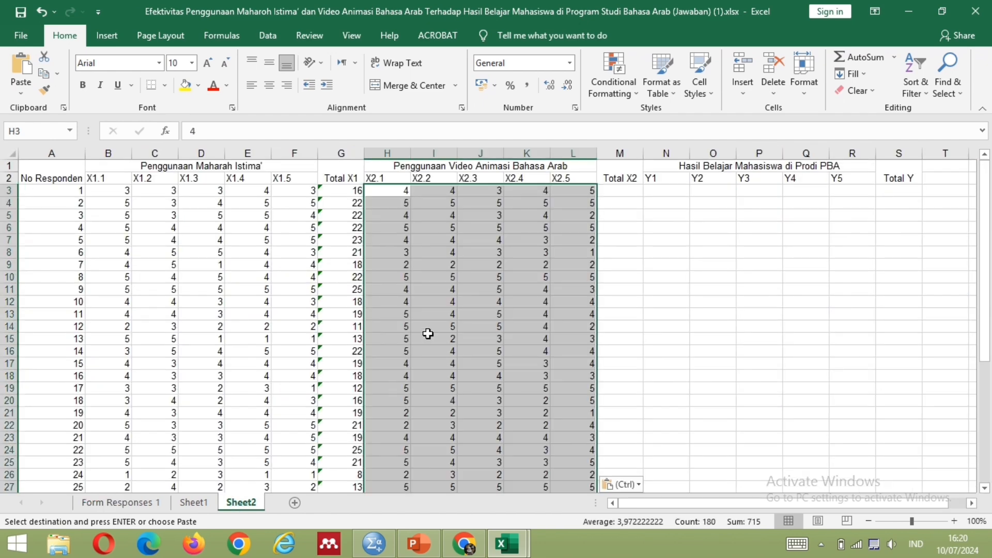
# Step: Copy the score in H3 across to L3 and enter the formula =SUM(H3:L3) in cell M3 under Total X2
pyautogui.click(405, 194)
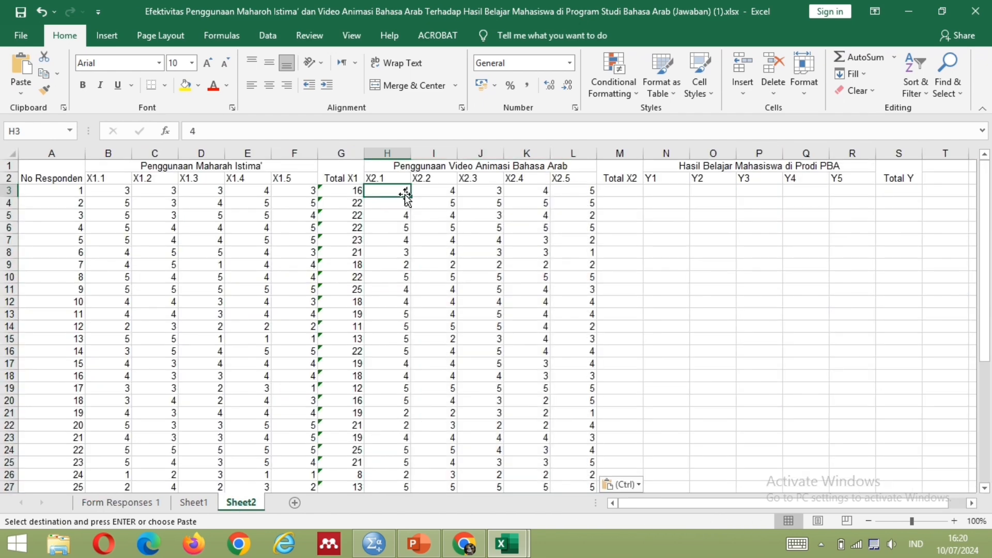
pyautogui.moveTo(405, 194); pyautogui.dragTo(584, 197)
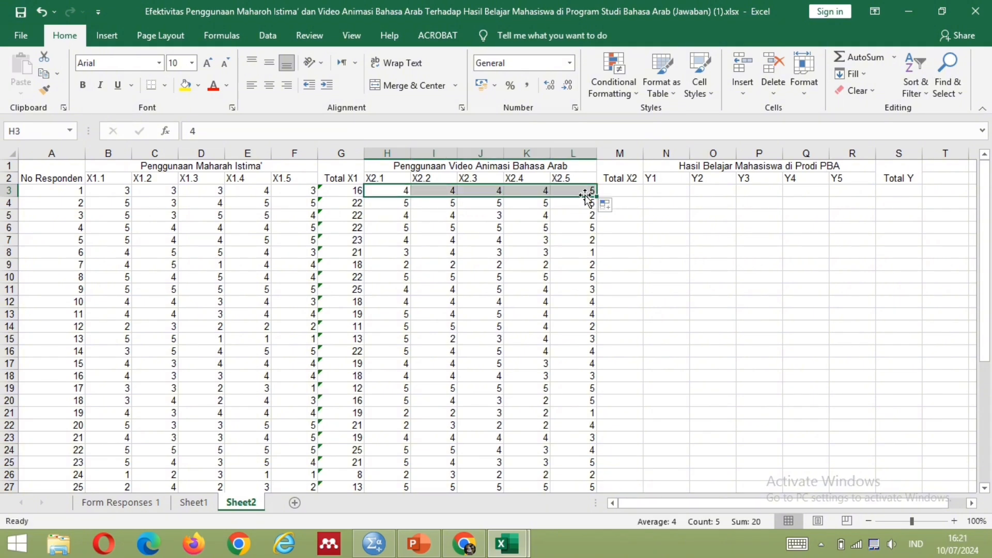
pyautogui.click(617, 192)
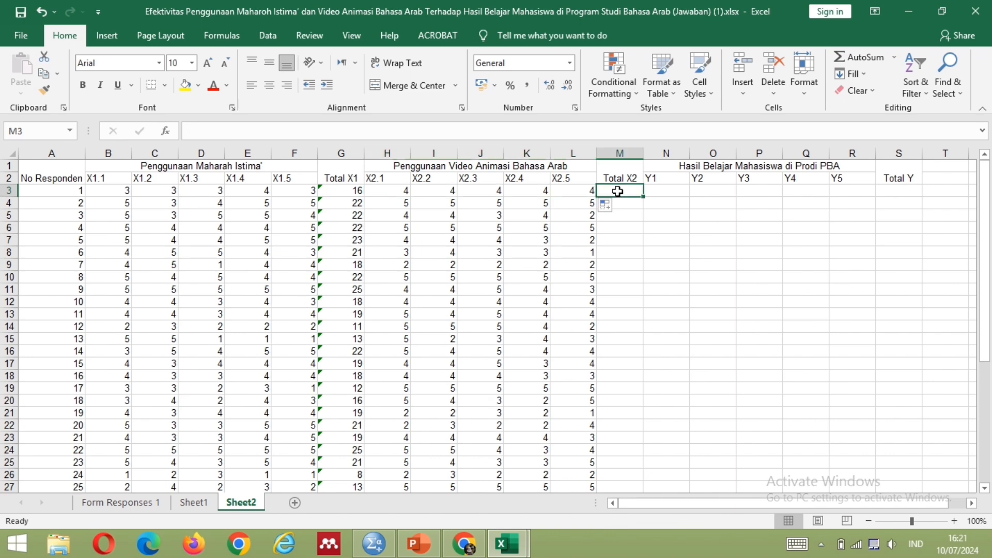
pyautogui.write('=')
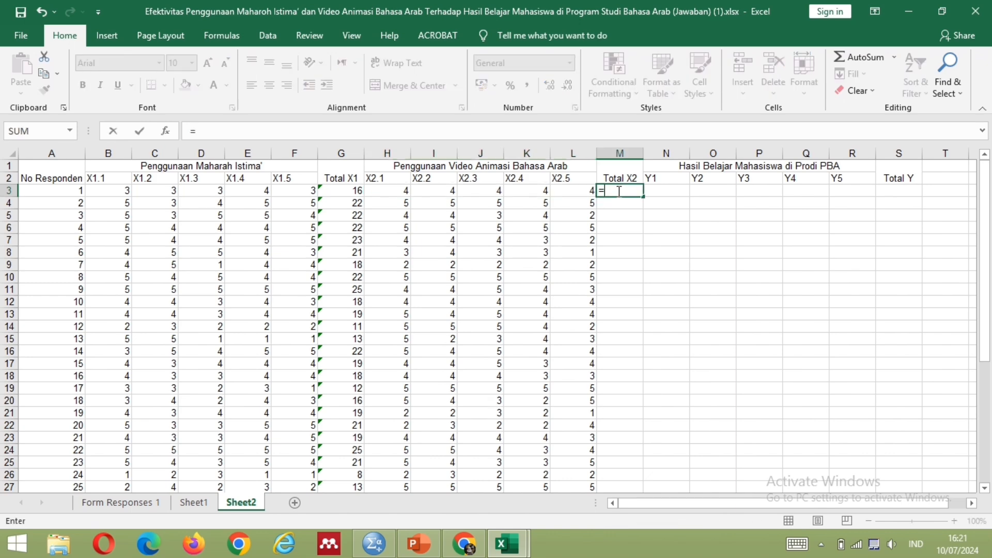
pyautogui.write('SUM')
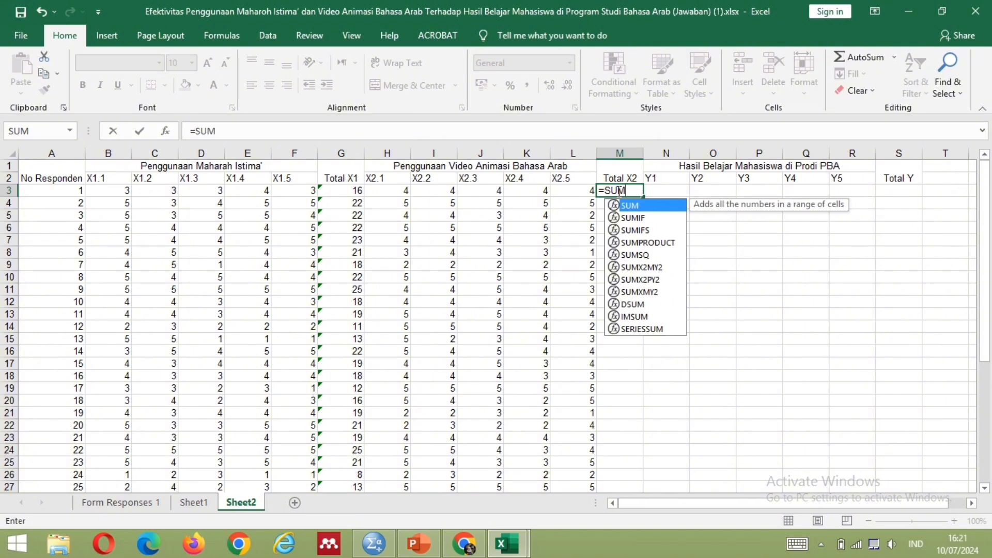
pyautogui.write('(M')
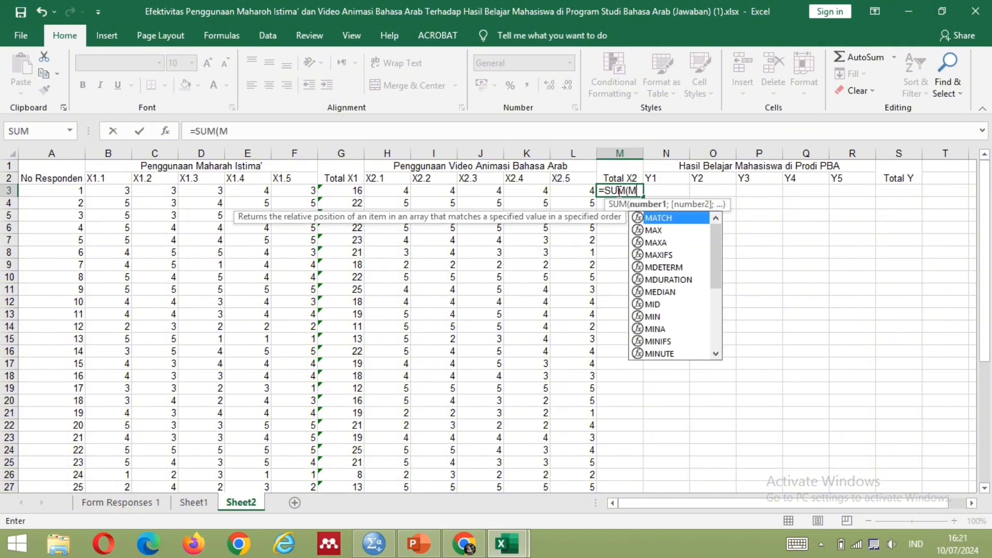
pyautogui.write('3')
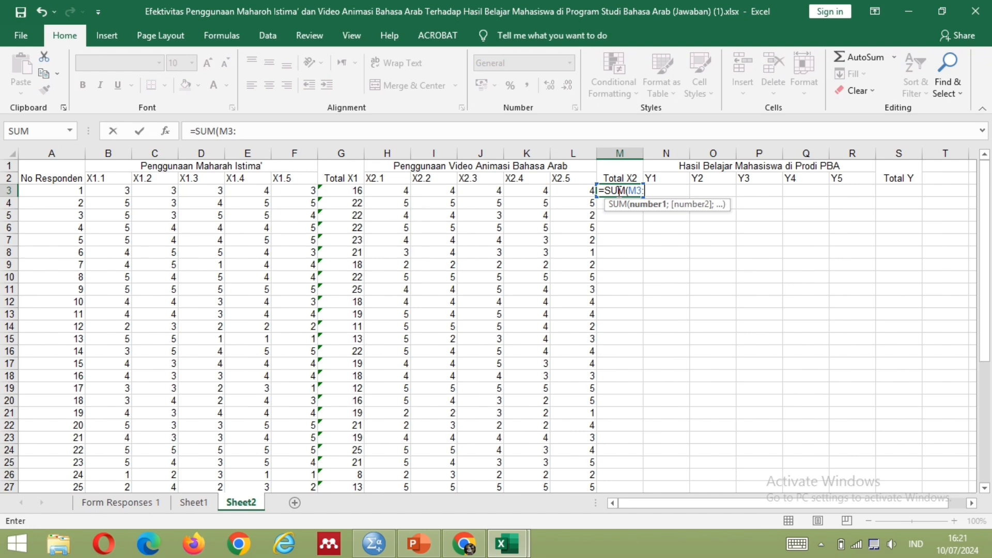
pyautogui.press('BackSpace')
pyautogui.press('BackSpace')
pyautogui.write('H3')
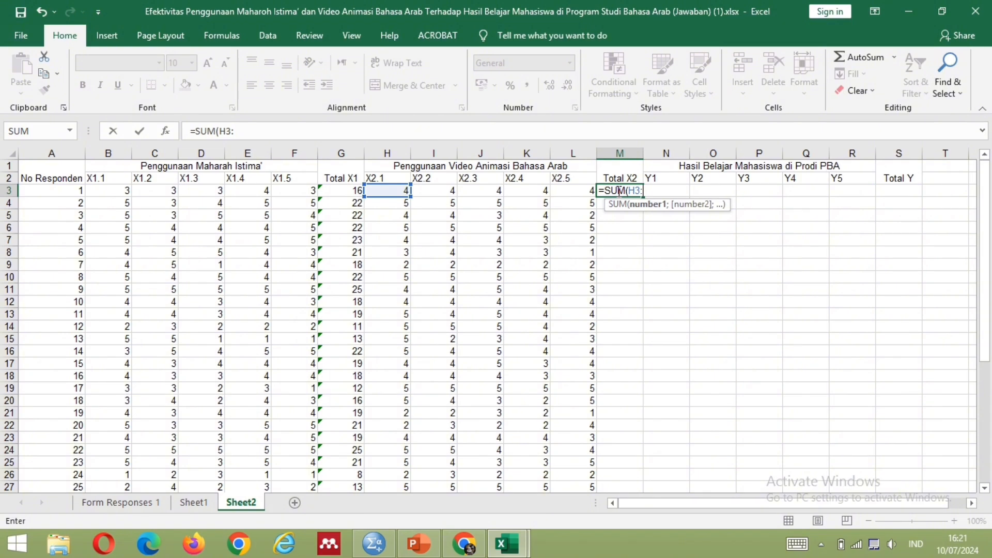
pyautogui.write(':L3')
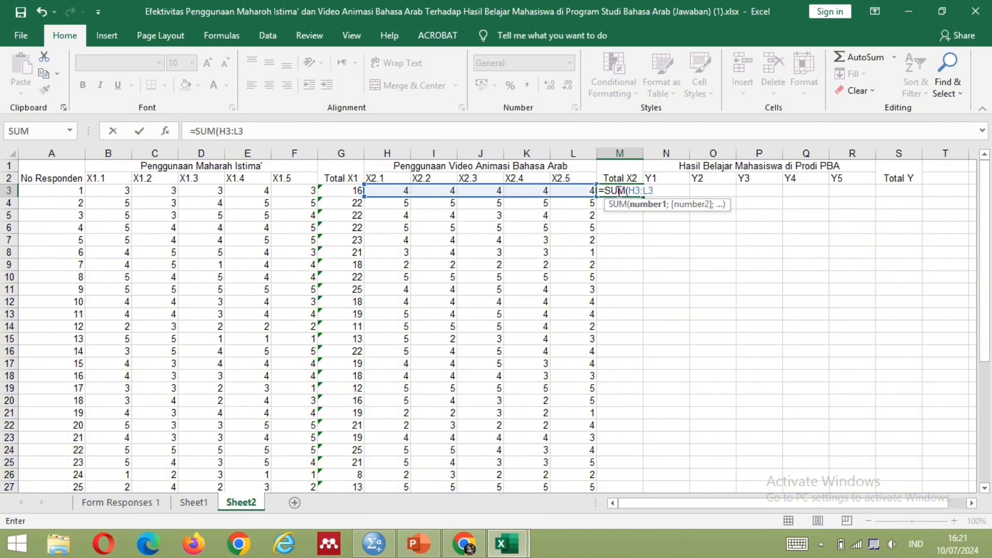
pyautogui.press('Return')
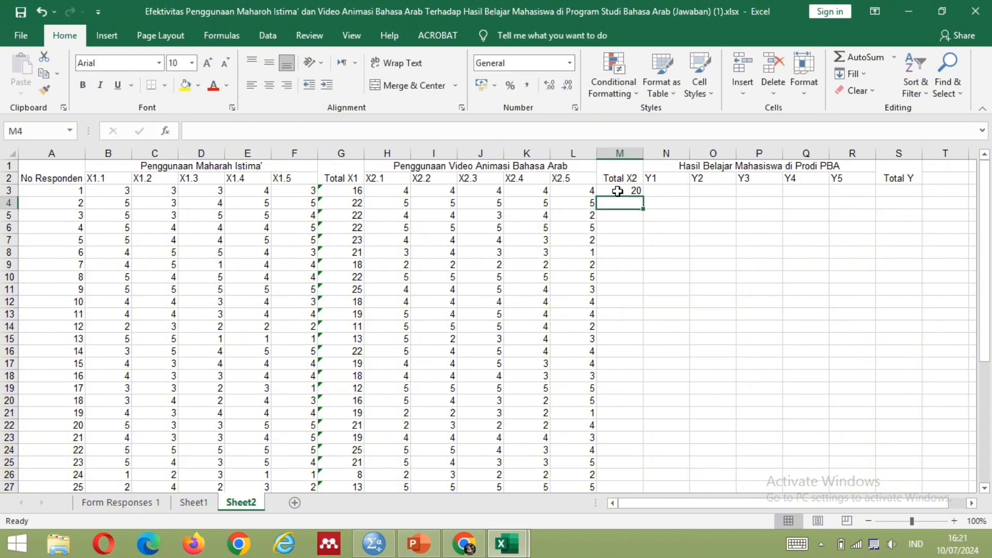
# Step: Try to copy the Total X2 formula from M3 down to M38
pyautogui.click(629, 192)
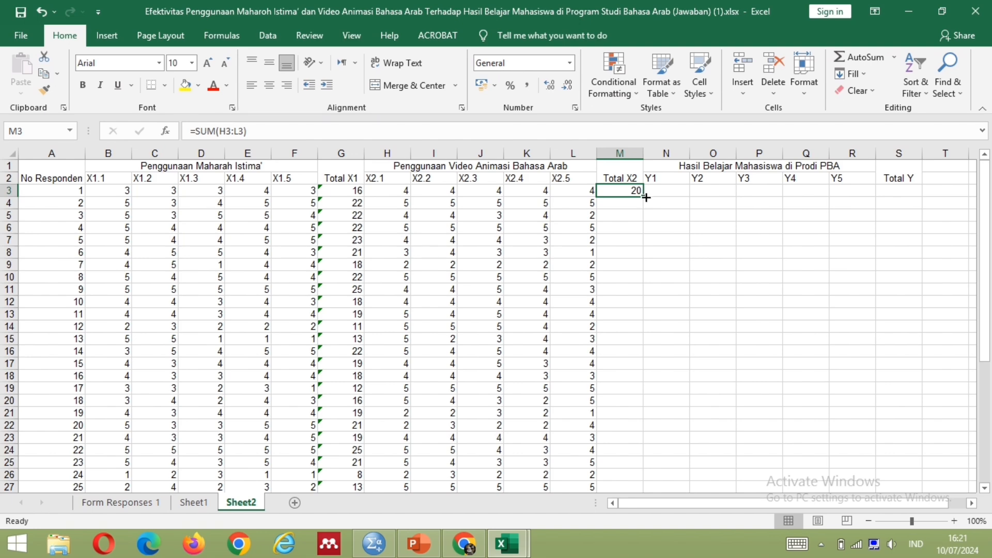
pyautogui.moveTo(642, 196); pyautogui.dragTo(632, 419)
pyautogui.click(632, 419)
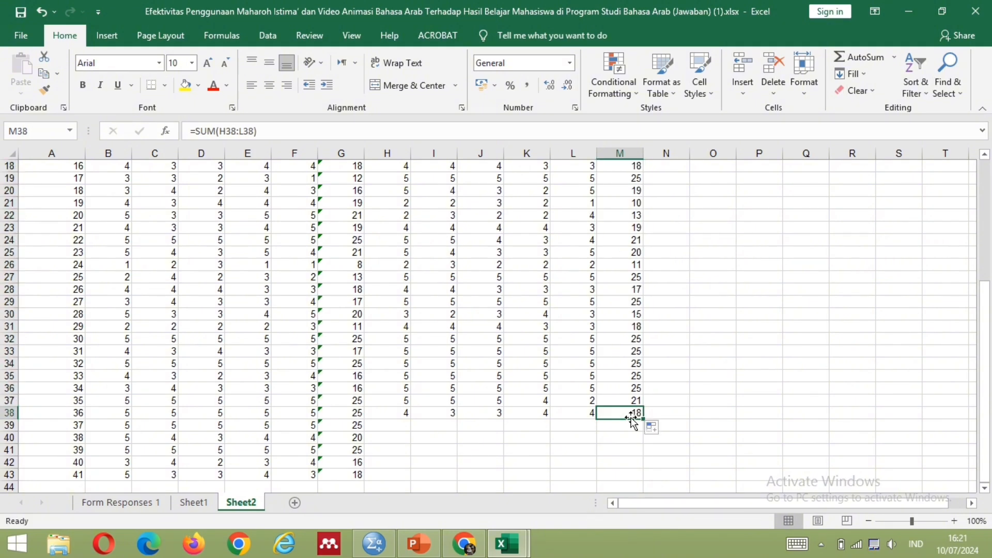
pyautogui.hotkey('ctrl', 'z')
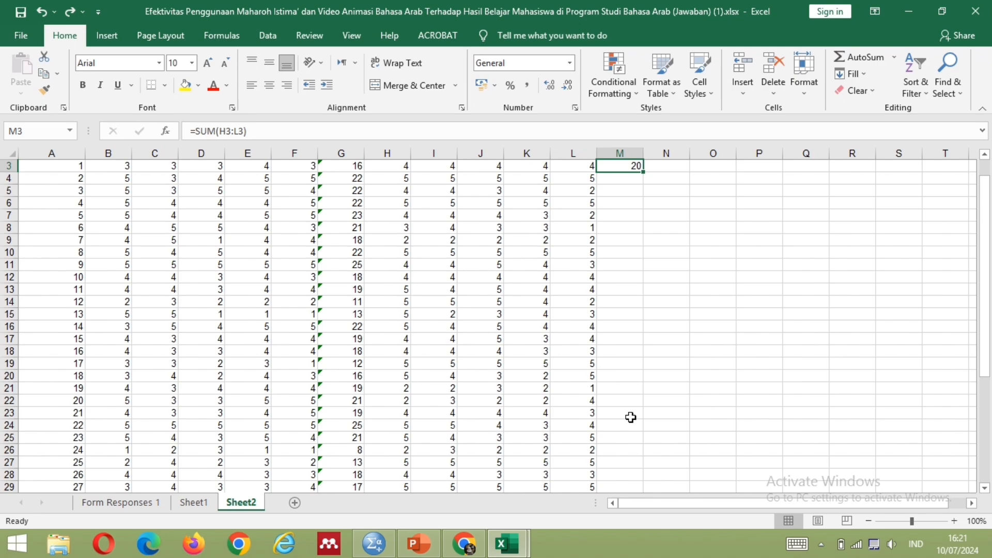
# Step: Clear the Total X2 formula in M3 and undo the pasted X2 scores in columns H to L
pyautogui.press('Delete')
pyautogui.scroll(1, 631, 417)
pyautogui.keyDown('ctrl'); pyautogui.scroll(10, 631, 417); pyautogui.keyUp('ctrl')
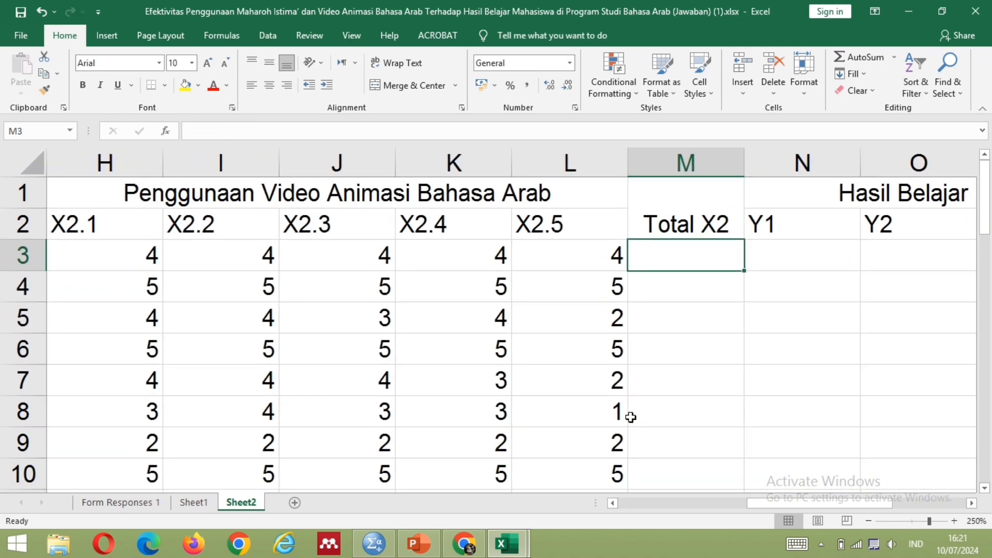
pyautogui.keyDown('ctrl'); pyautogui.scroll(-6, 631, 417); pyautogui.keyUp('ctrl')
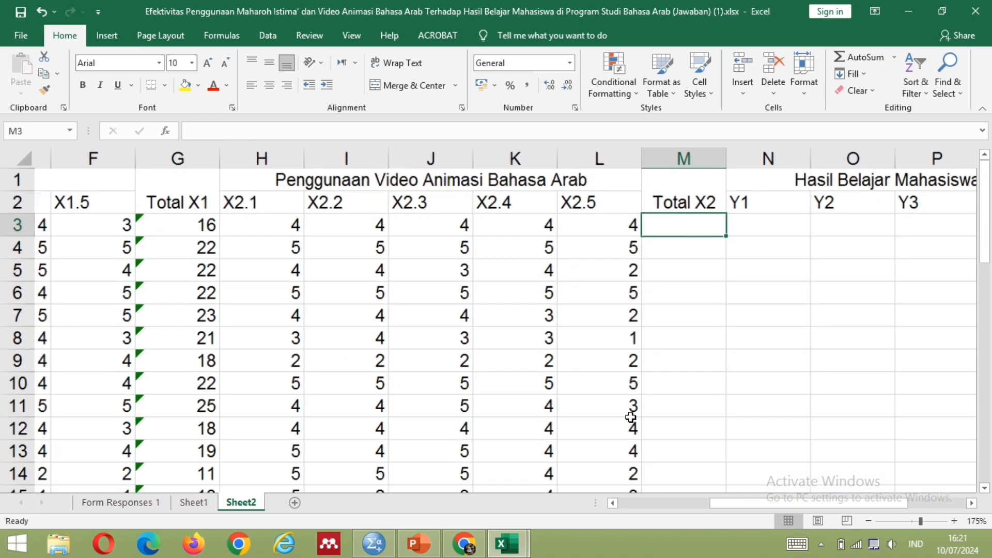
pyautogui.keyDown('ctrl'); pyautogui.scroll(-4, 631, 416); pyautogui.keyUp('ctrl')
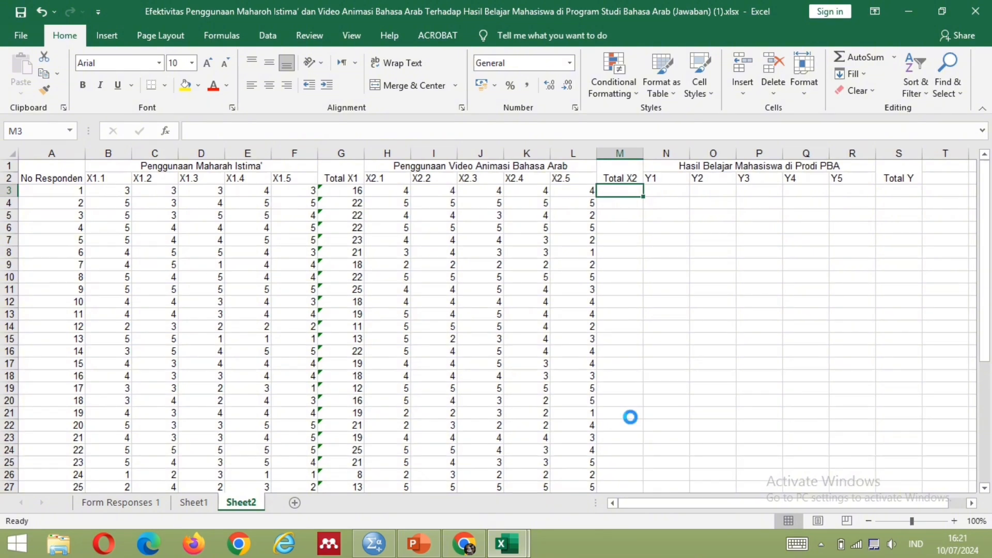
pyautogui.keyDown('ctrl'); pyautogui.scroll(1, 631, 417); pyautogui.keyUp('ctrl')
pyautogui.keyDown('ctrl'); pyautogui.scroll(6, 630, 417); pyautogui.keyUp('ctrl')
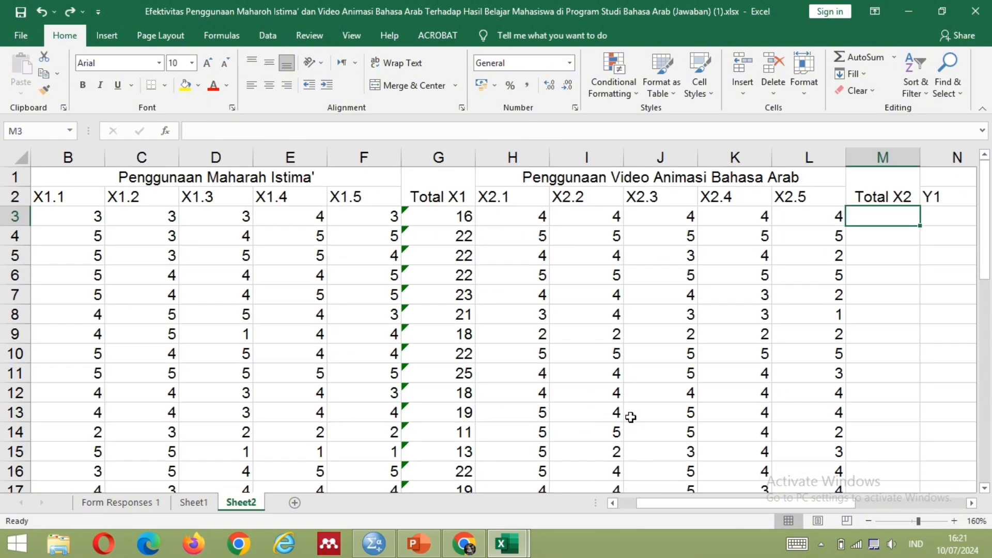
pyautogui.keyDown('ctrl'); pyautogui.scroll(6, 631, 417); pyautogui.keyUp('ctrl')
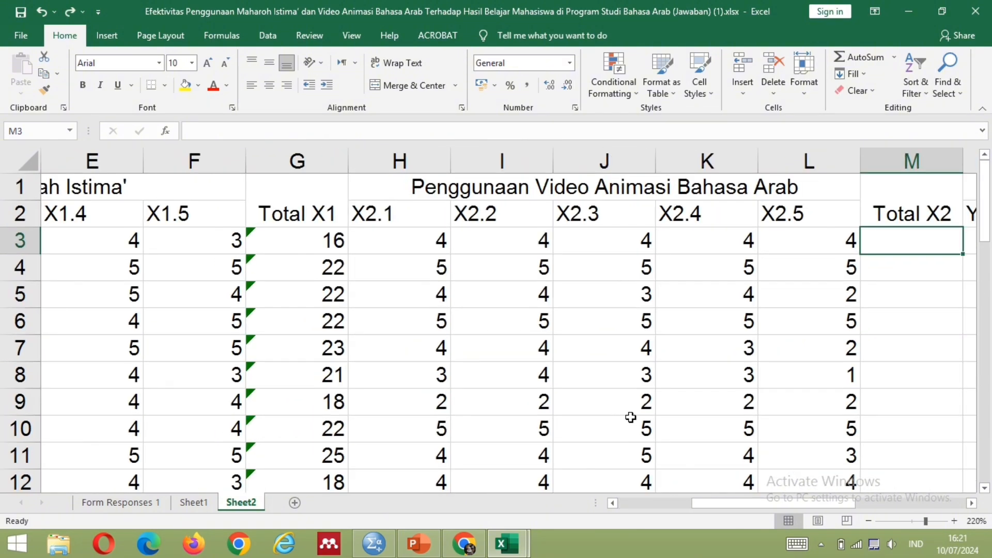
pyautogui.keyDown('ctrl'); pyautogui.scroll(-13, 631, 416); pyautogui.keyUp('ctrl')
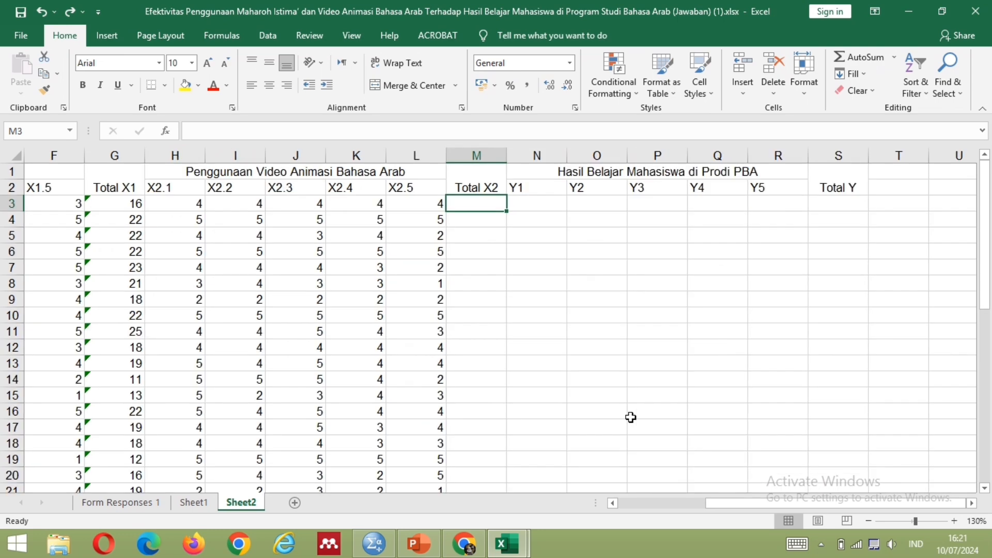
pyautogui.hotkey('ctrl', 'z')
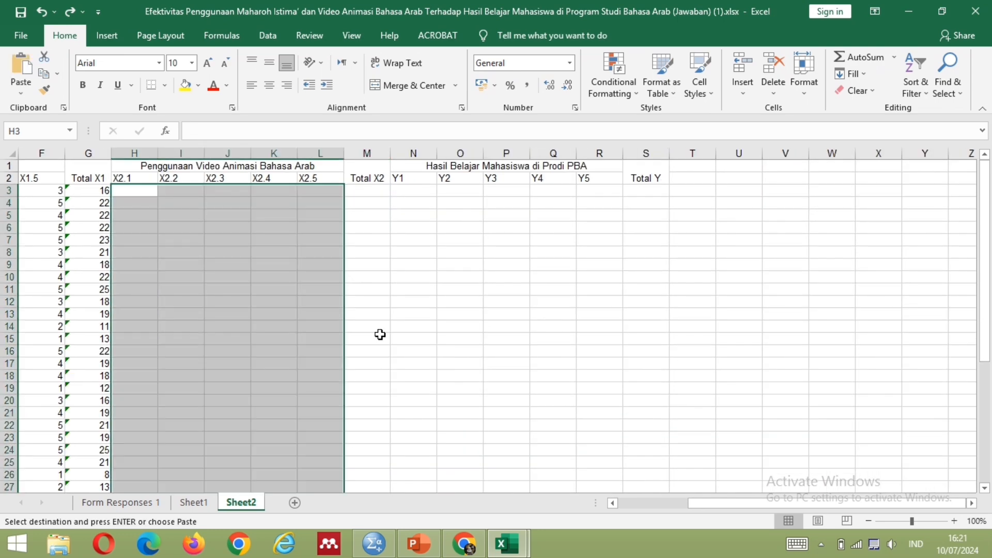
pyautogui.hscroll(-3, 378, 334)
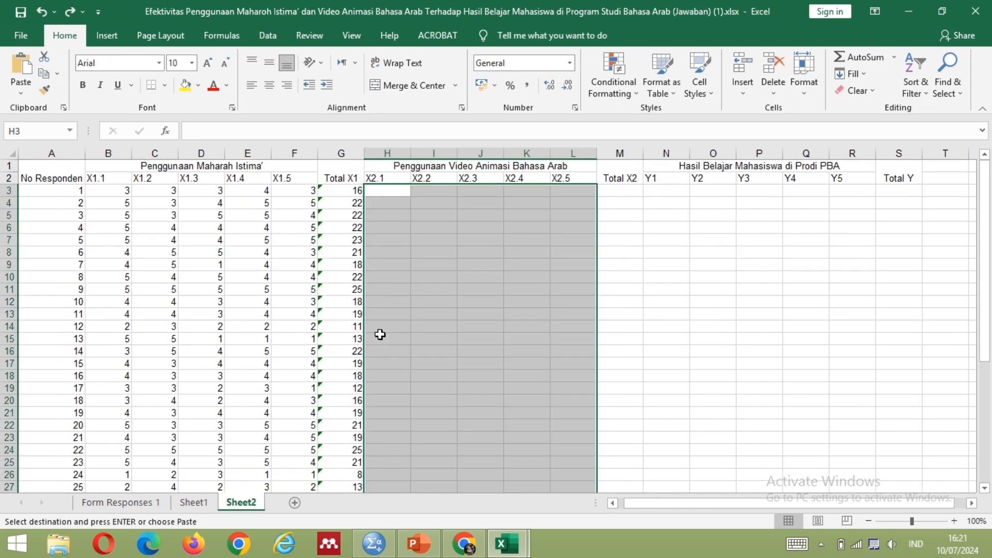
# Step: Copy the scores for questions 6 to 10 (I2:M42) from Form Responses 1 into Sheet2, starting at cell H3
pyautogui.click(153, 503)
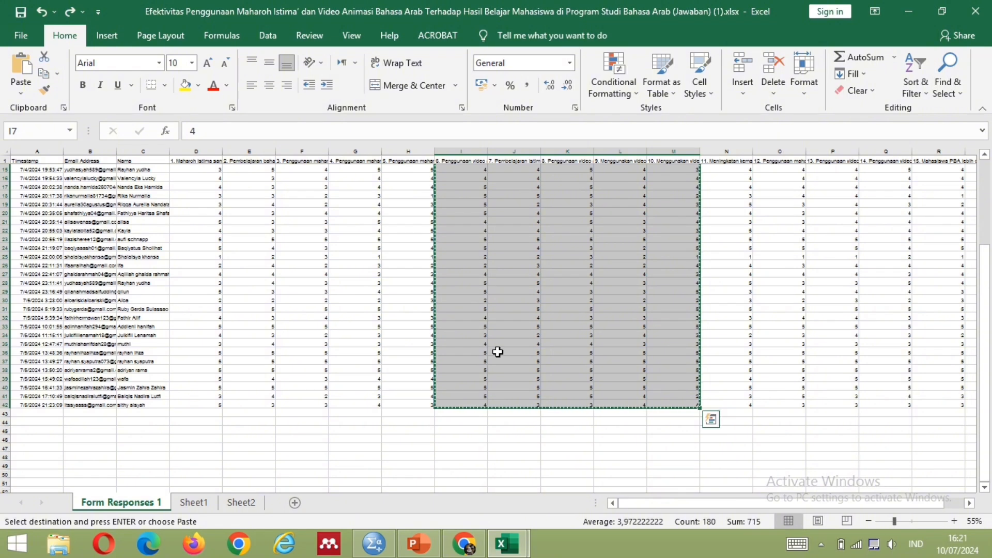
pyautogui.scroll(5, 497, 352)
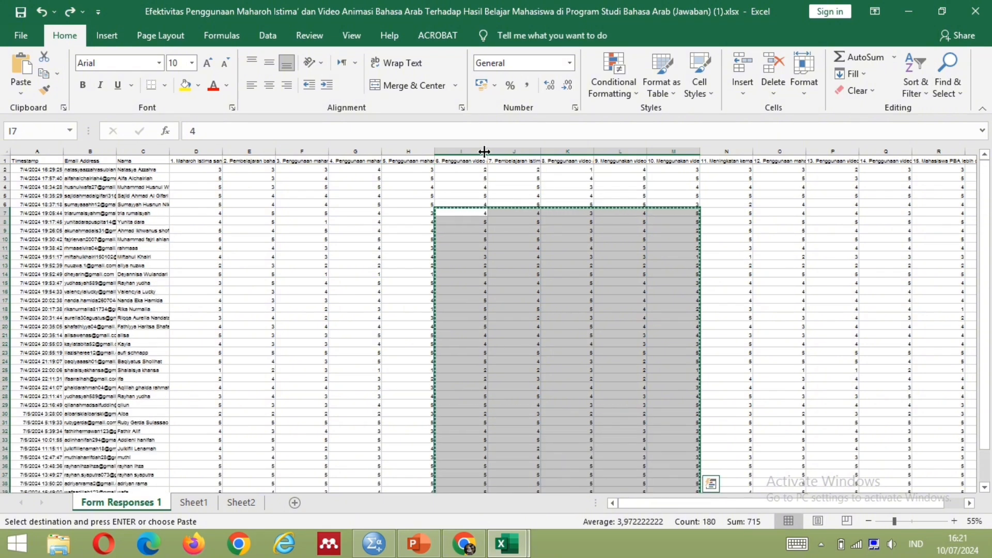
pyautogui.click(481, 167)
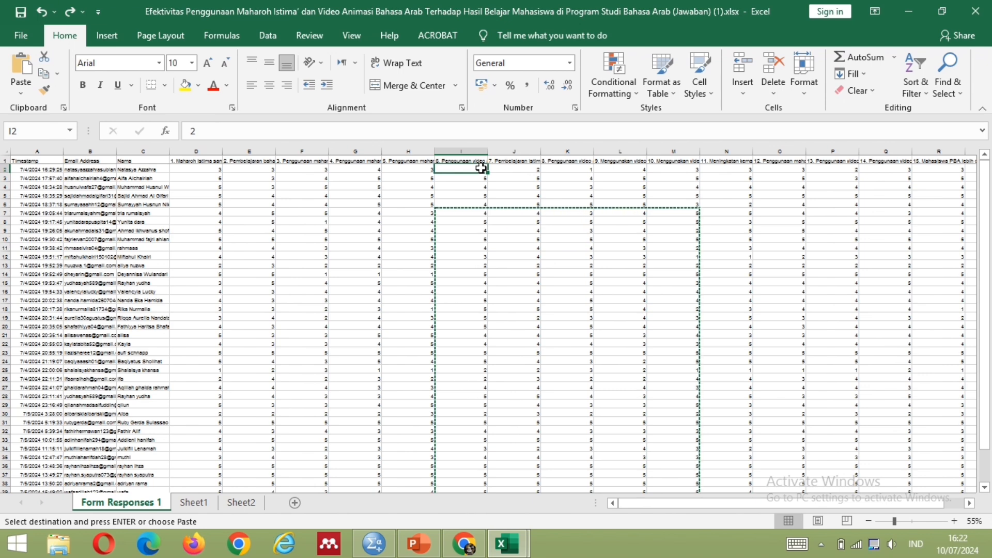
pyautogui.moveTo(481, 168)
pyautogui.mouseDown()
pyautogui.moveTo(616, 415)
pyautogui.moveTo(698, 509)
pyautogui.moveTo(684, 439)
pyautogui.moveTo(691, 403)
pyautogui.mouseUp()
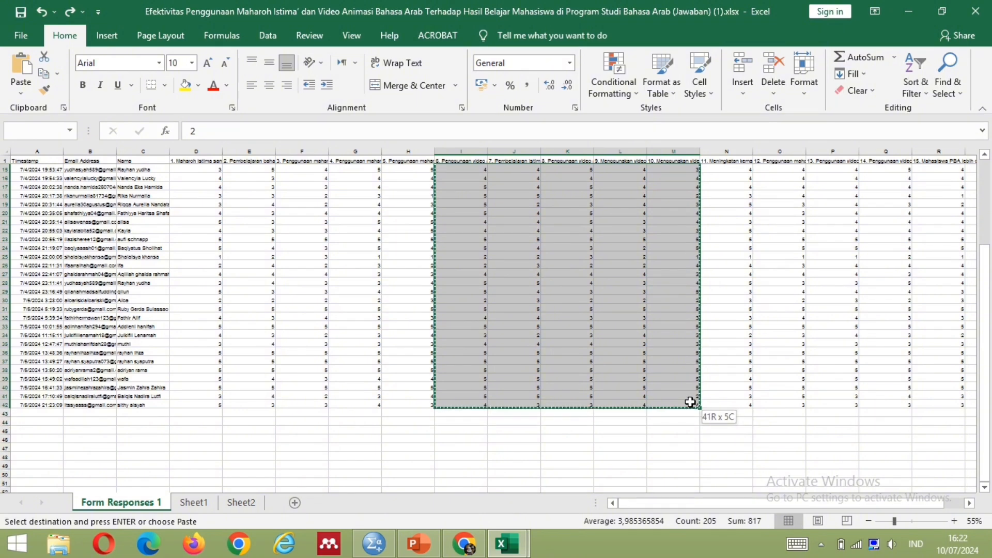
pyautogui.hotkey('ctrl', 'v')
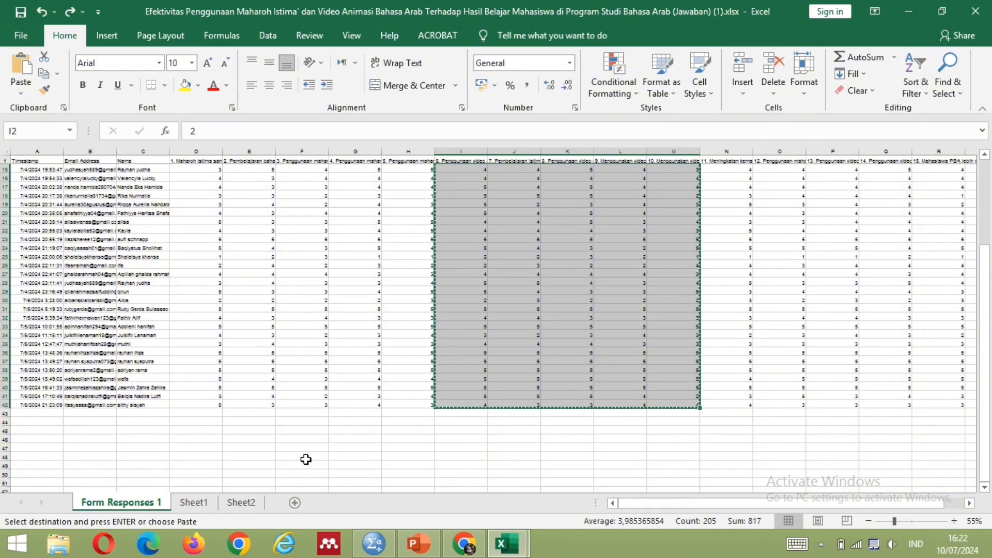
pyautogui.click(255, 503)
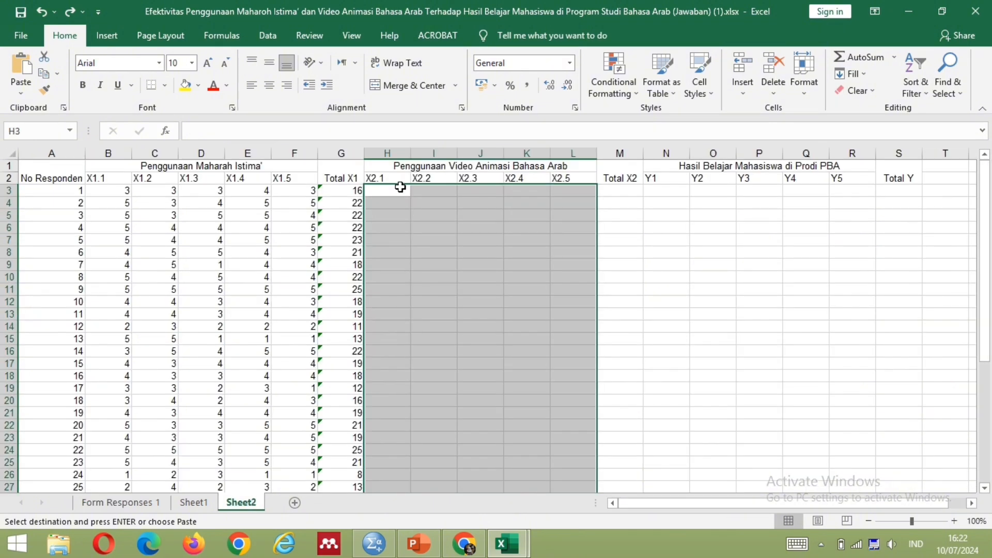
pyautogui.click(395, 187)
pyautogui.hotkey('ctrl', 'v')
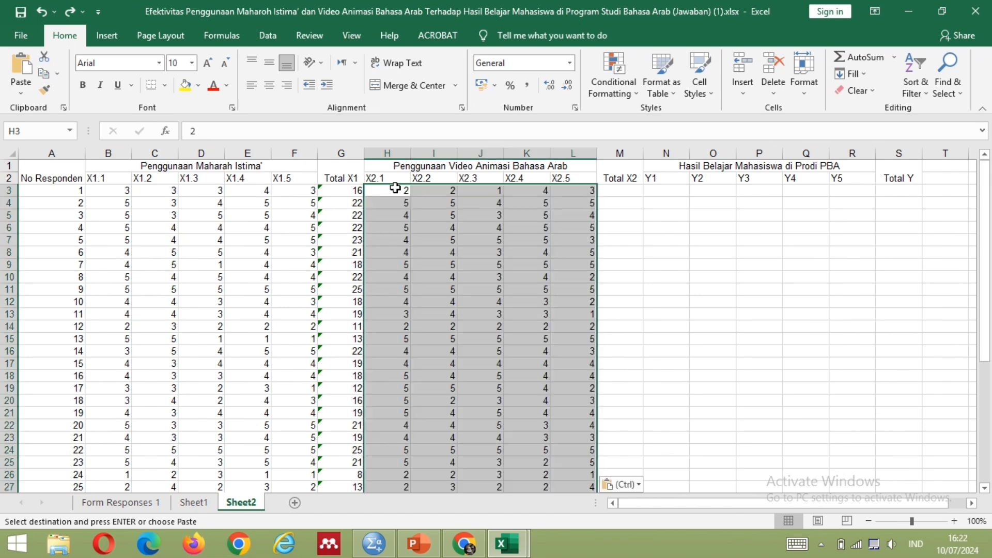
# Step: Enter the formula =SUM(H3:L3) in cell M3 under Total X2
pyautogui.click(628, 189)
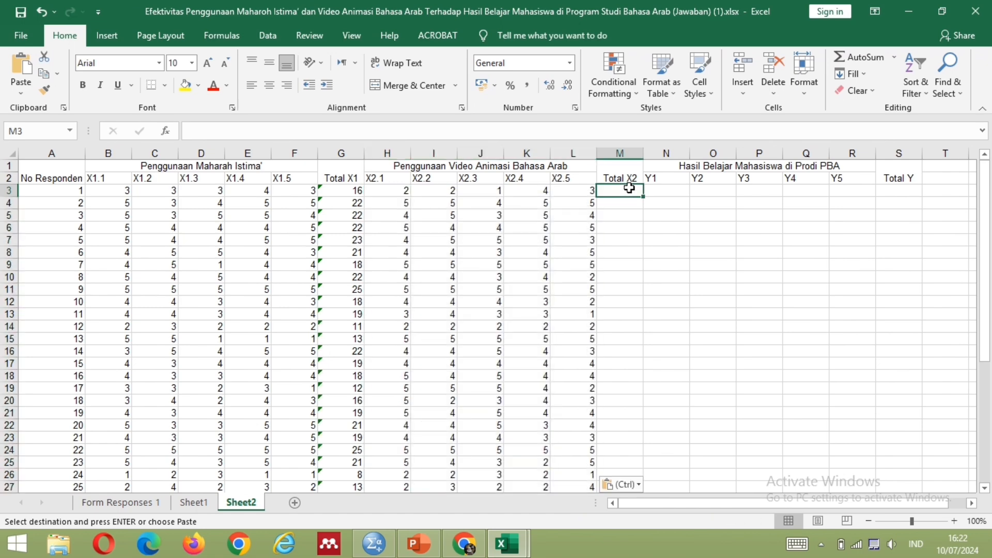
pyautogui.write('=SU')
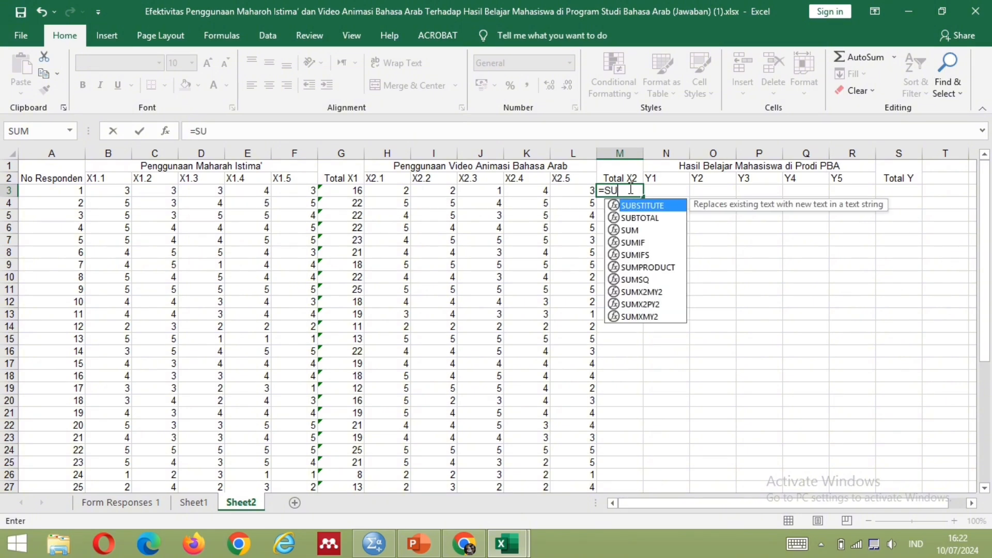
pyautogui.write('M(')
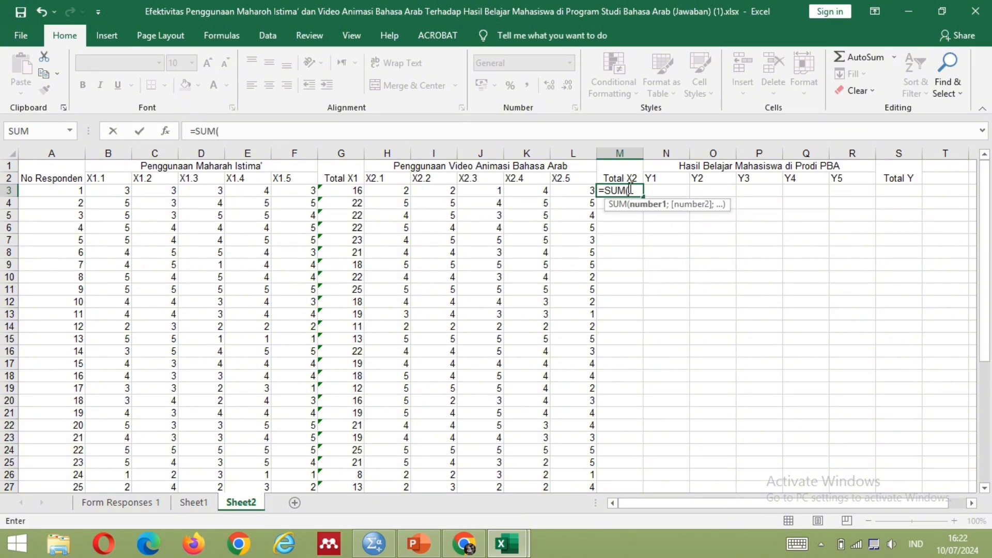
pyautogui.write('H')
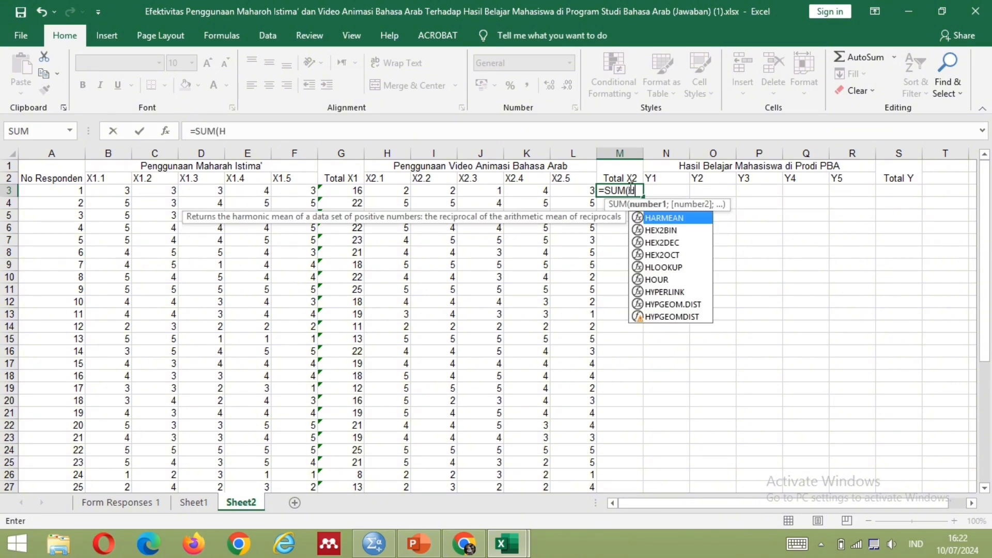
pyautogui.write('3')
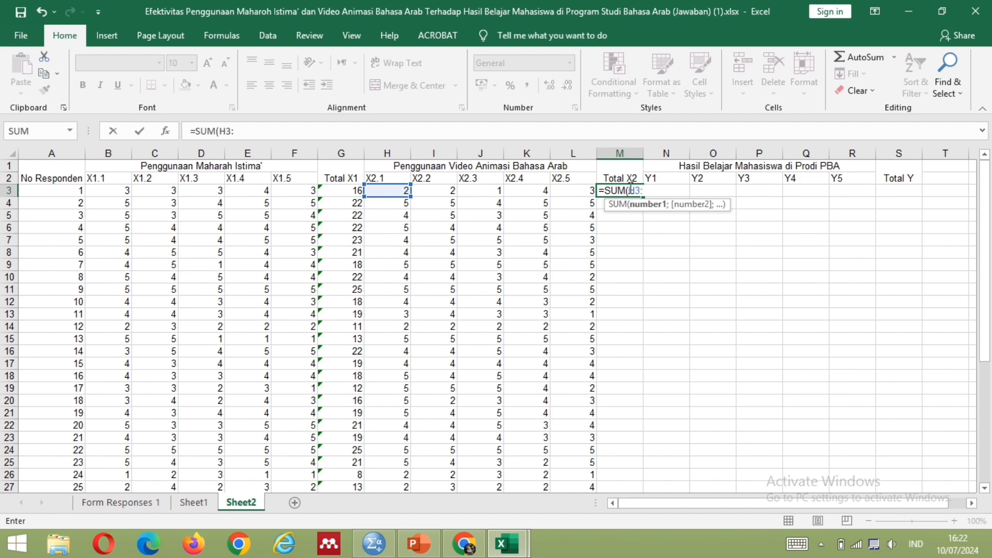
pyautogui.write(':L3')
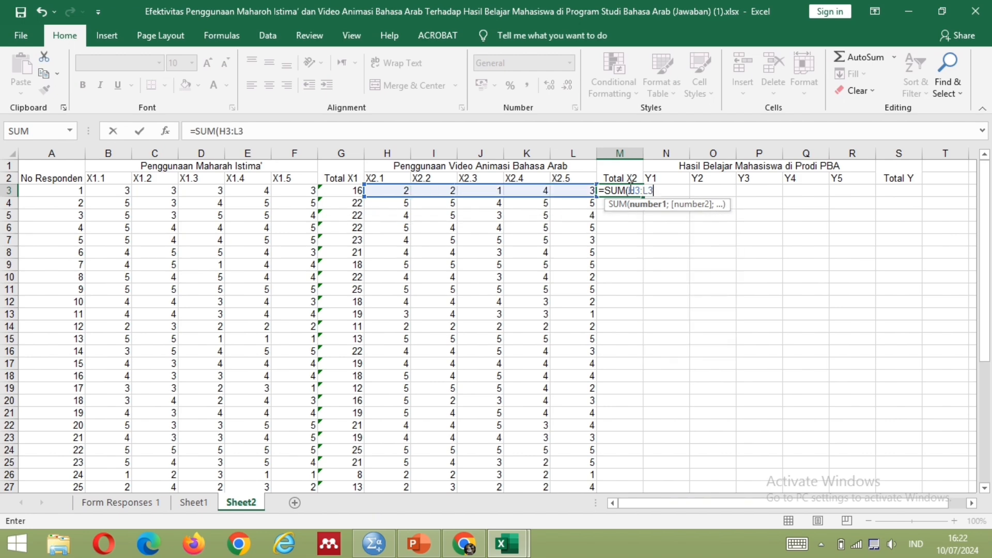
pyautogui.write(')')
pyautogui.press('Return')
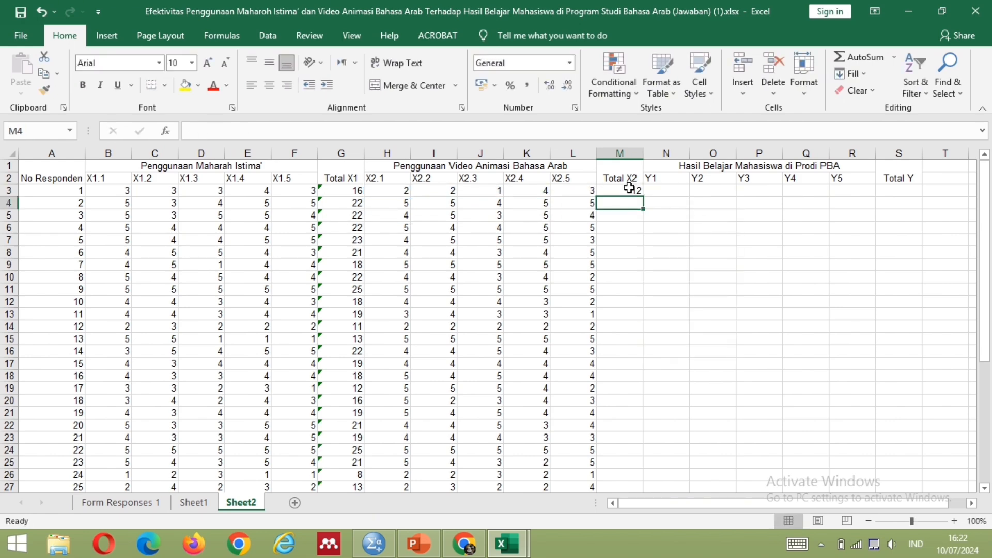
# Step: Copy the Total X2 formula from M3 down to M43 for all respondents
pyautogui.click(639, 192)
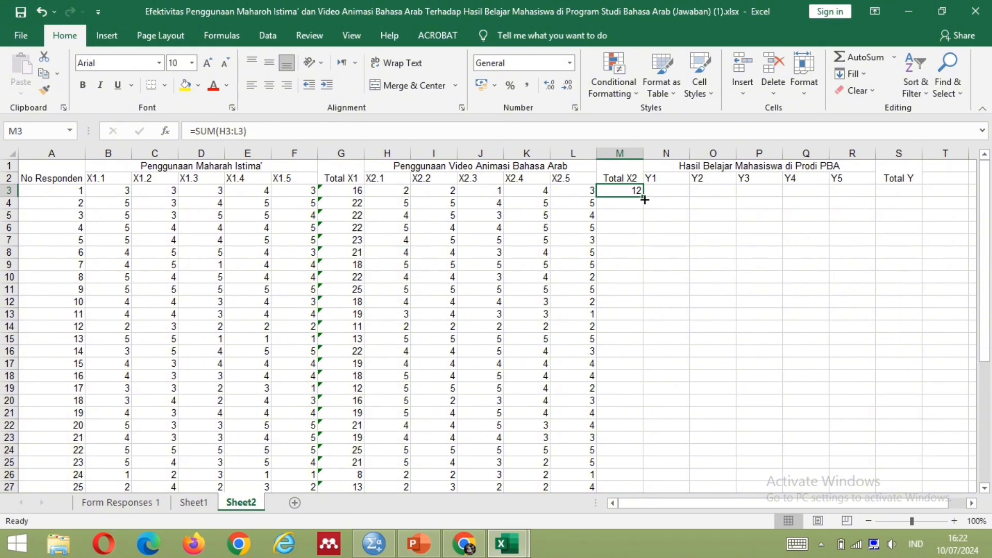
pyautogui.moveTo(644, 196); pyautogui.dragTo(645, 487)
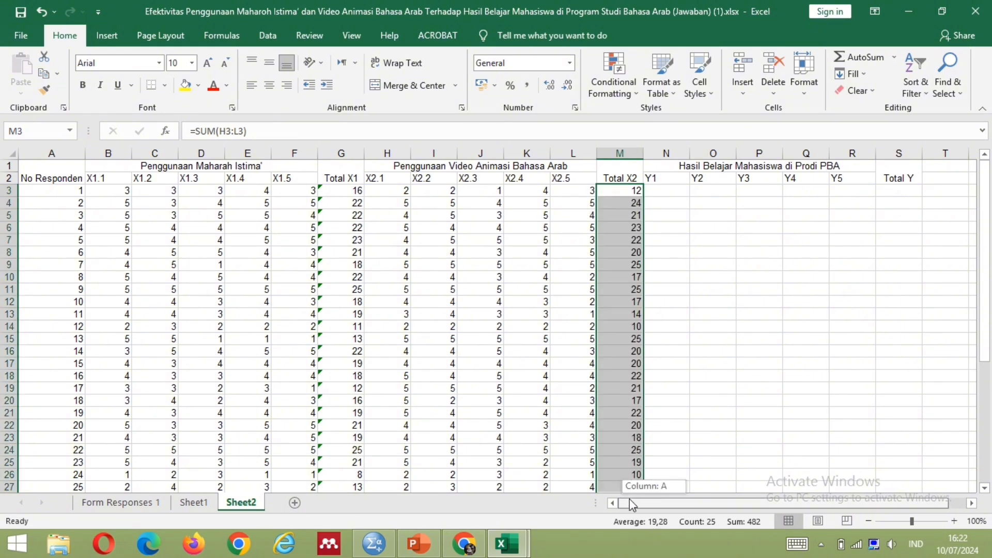
pyautogui.scroll(-17, 627, 455)
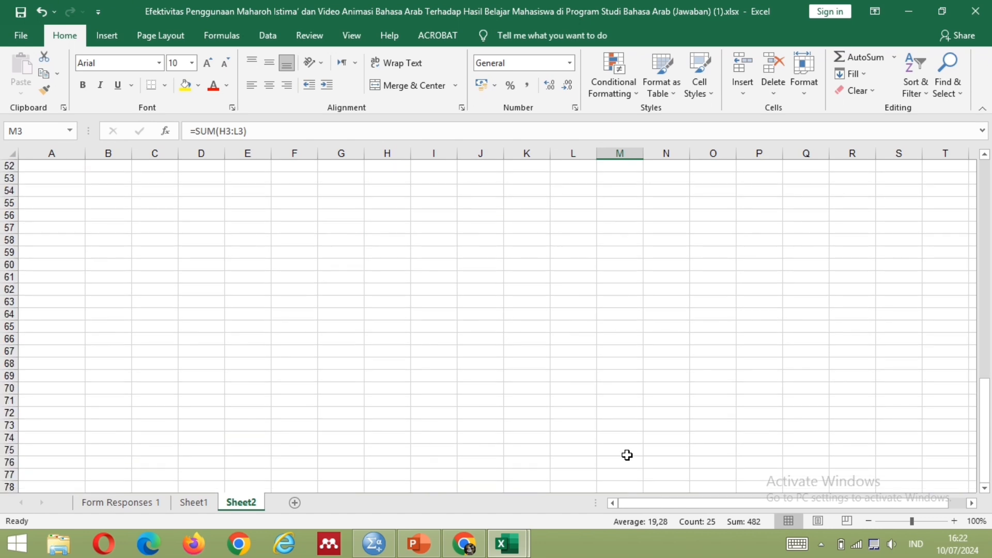
pyautogui.scroll(13, 627, 455)
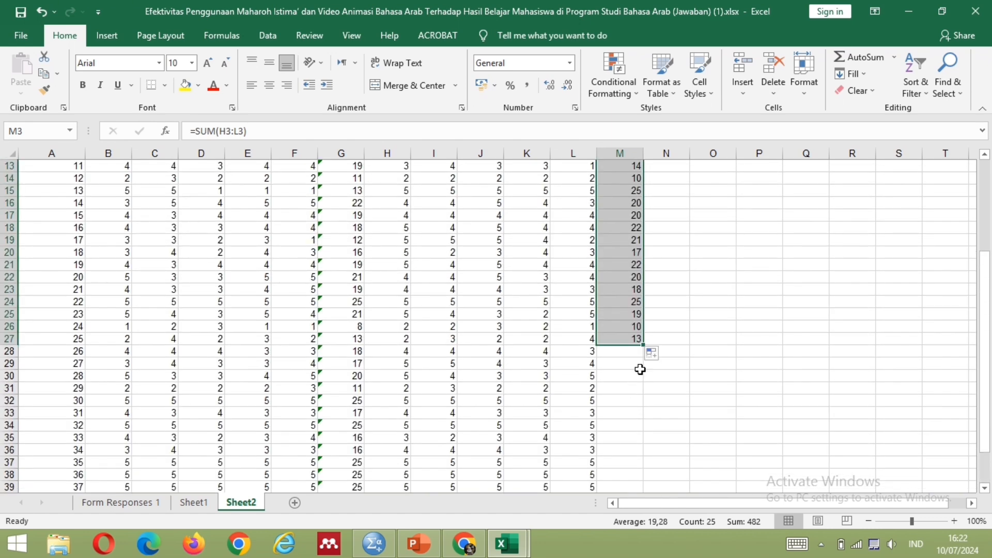
pyautogui.moveTo(644, 344); pyautogui.dragTo(631, 441)
pyautogui.scroll(7, 689, 328)
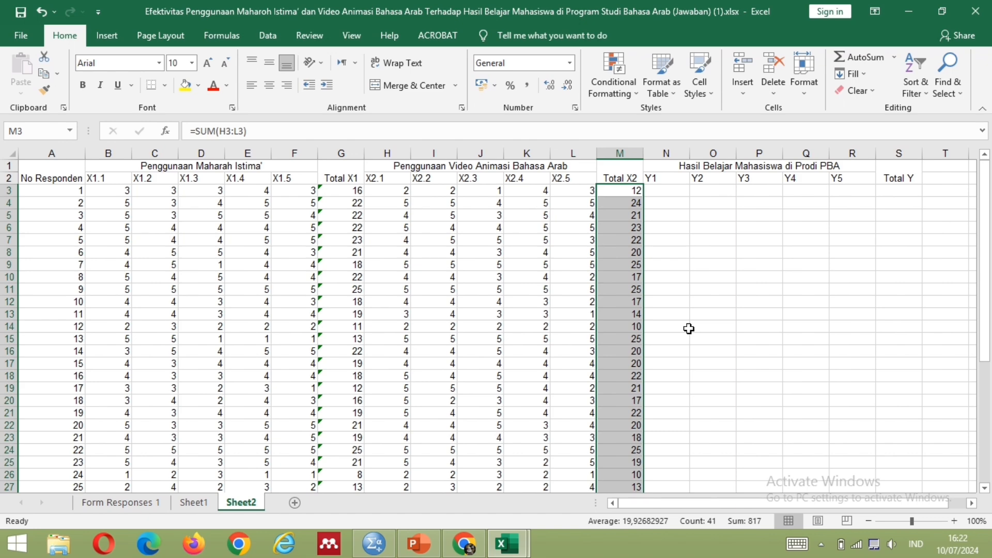
# Step: Copy the scores for questions 11 to 15 (N2:R42) from Form Responses 1 into Sheet2, starting at cell N3 under Y1
pyautogui.hscroll(12, 688, 328)
pyautogui.hscroll(-9, 689, 329)
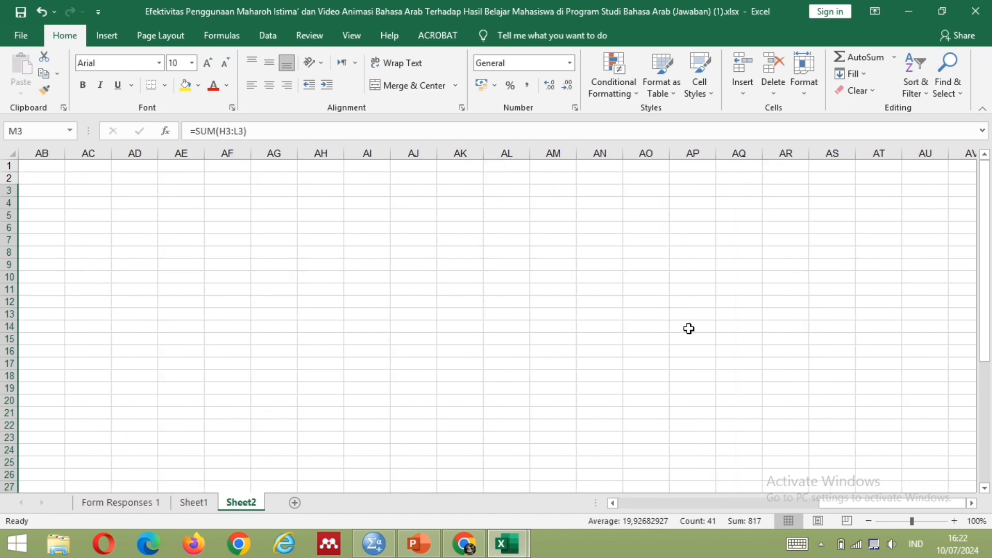
pyautogui.hscroll(-5, 688, 329)
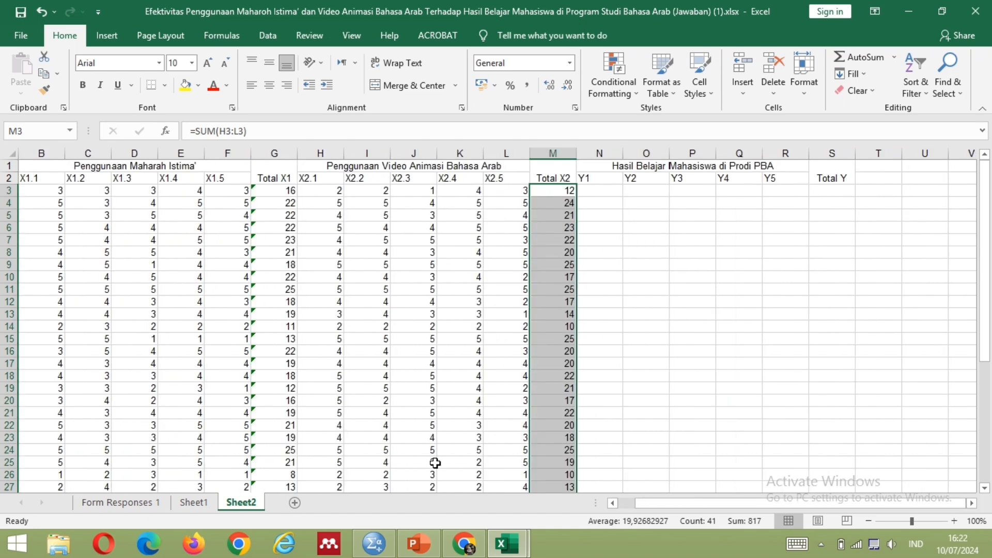
pyautogui.click(145, 503)
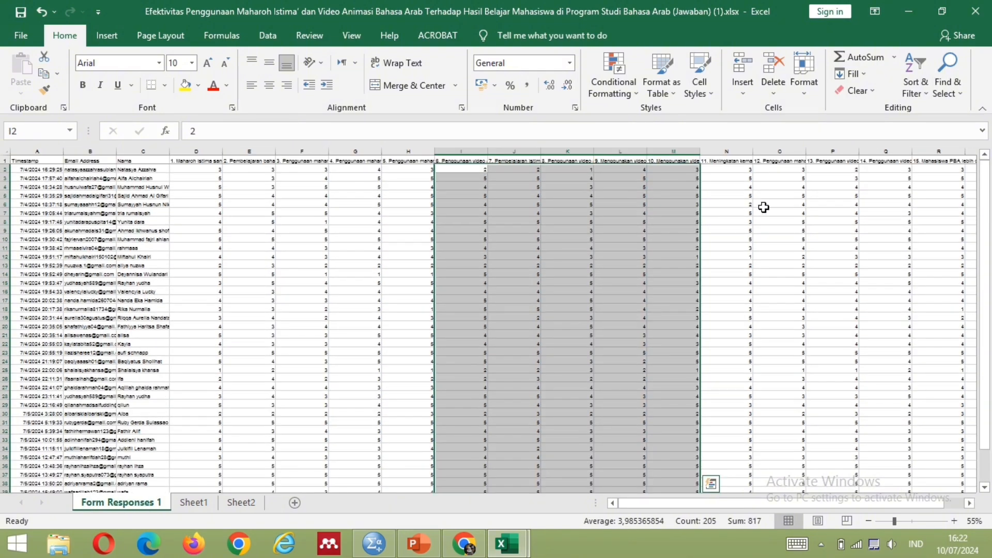
pyautogui.hscroll(9, 762, 205)
pyautogui.hscroll(-8, 763, 207)
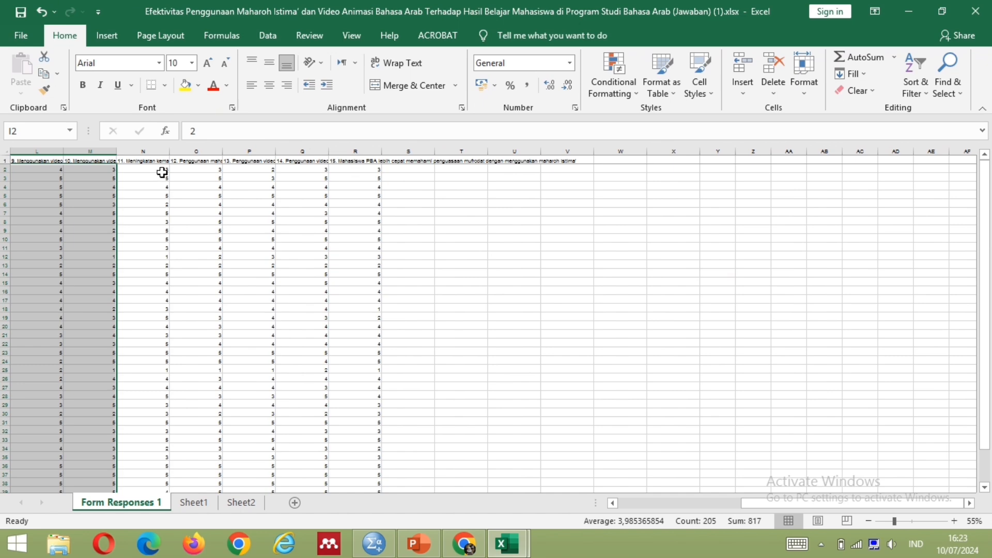
pyautogui.moveTo(135, 170); pyautogui.dragTo(374, 474)
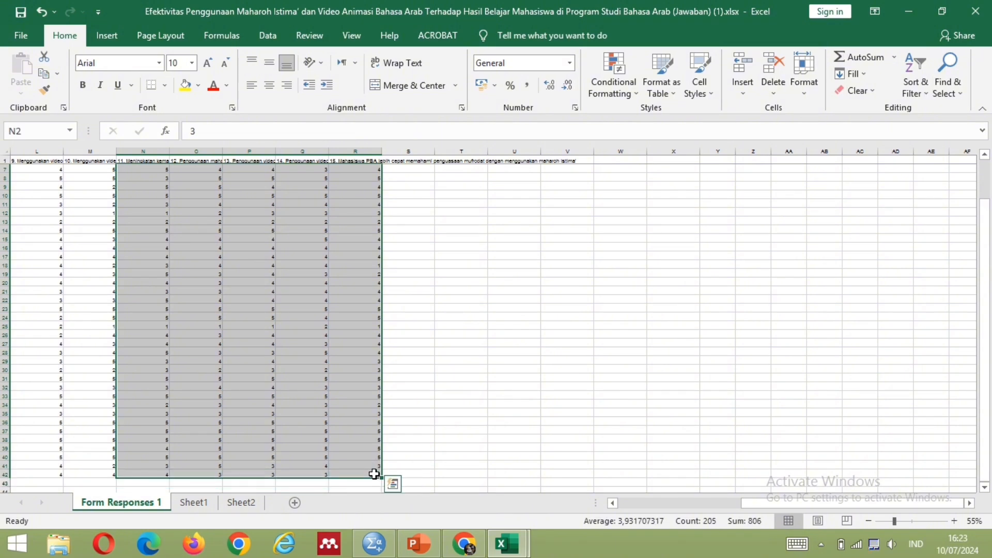
pyautogui.hotkey('ctrl', 'c')
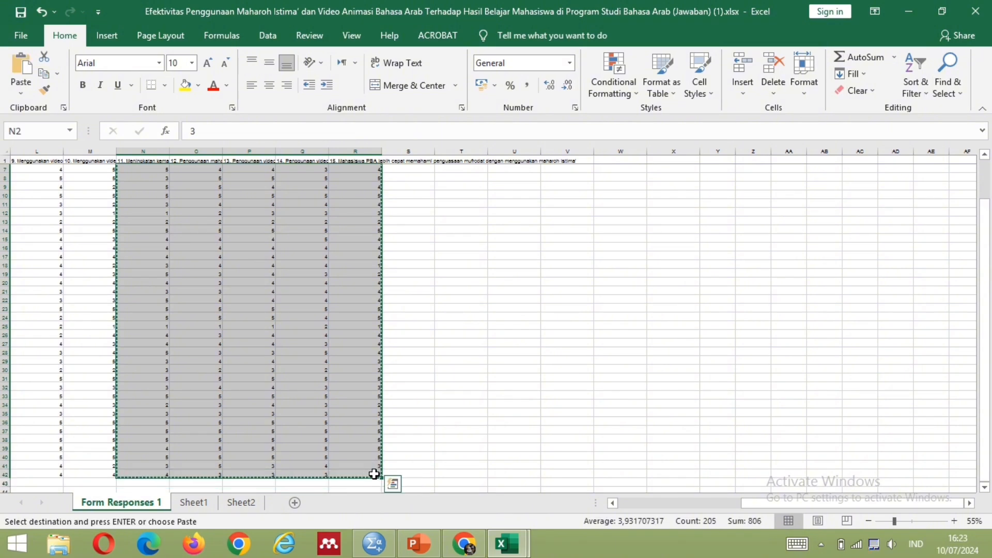
pyautogui.click(238, 503)
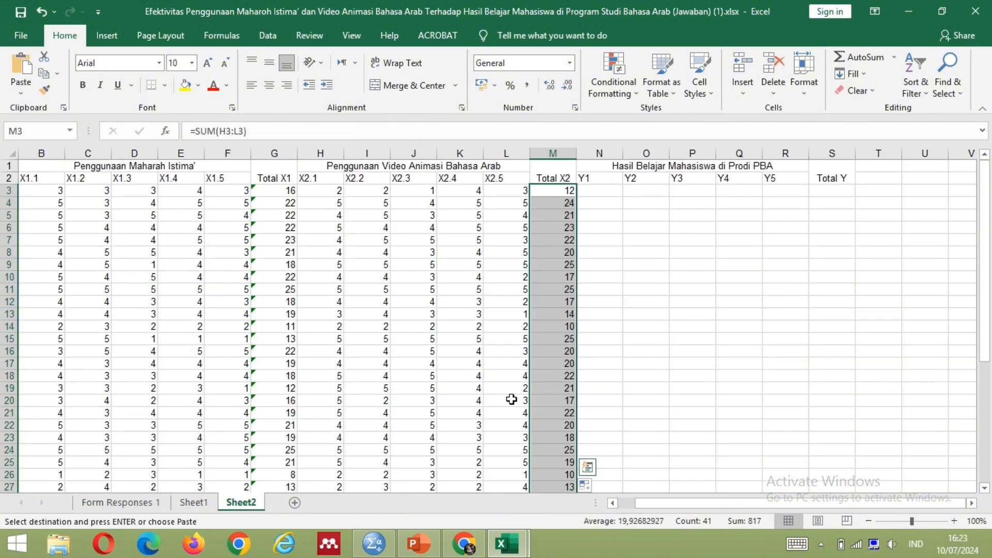
pyautogui.click(618, 192)
pyautogui.hotkey('ctrl', 'v')
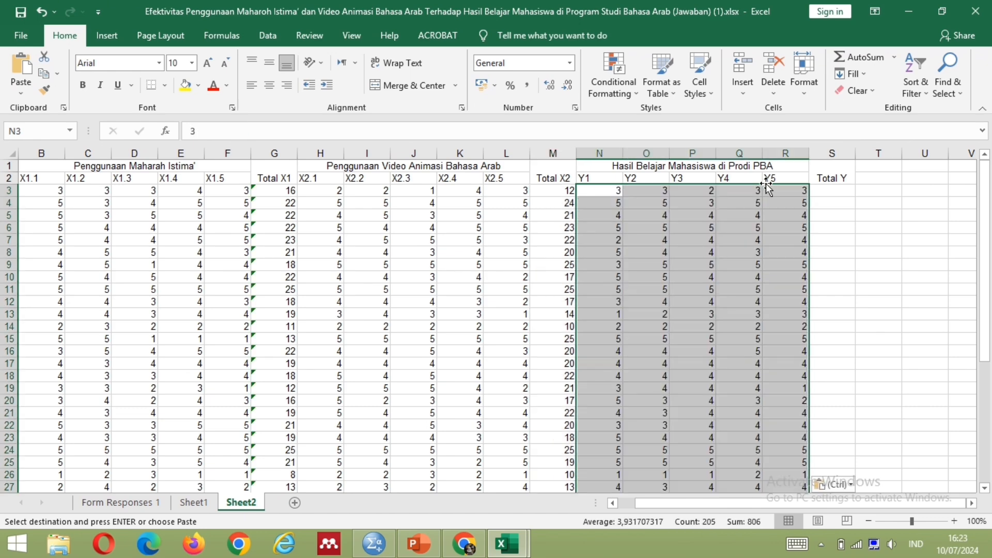
# Step: Enter the formula =SUM(N3:R3) in cell S3 under Total Y
pyautogui.click(838, 192)
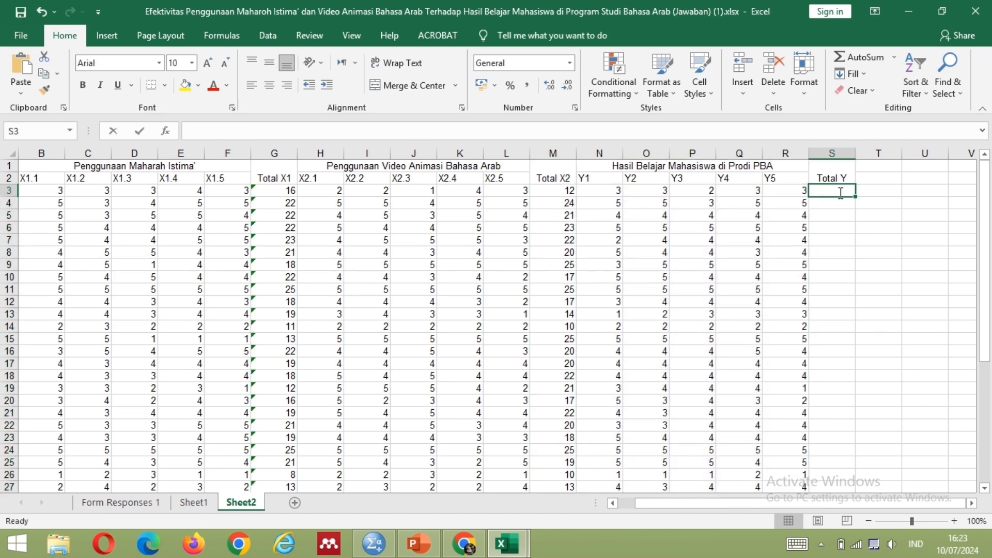
pyautogui.write('=S')
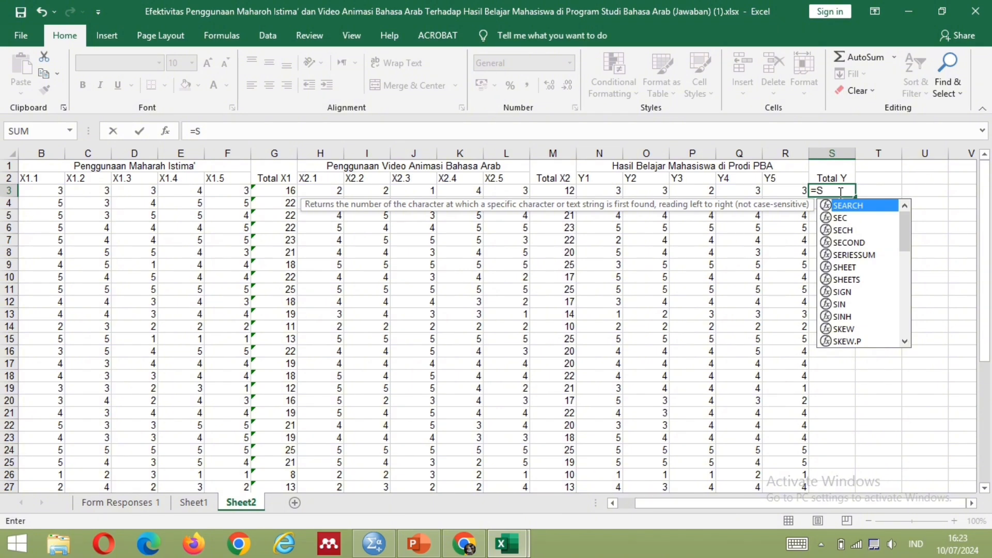
pyautogui.write('u')
pyautogui.press('BackSpace')
pyautogui.write('UM')
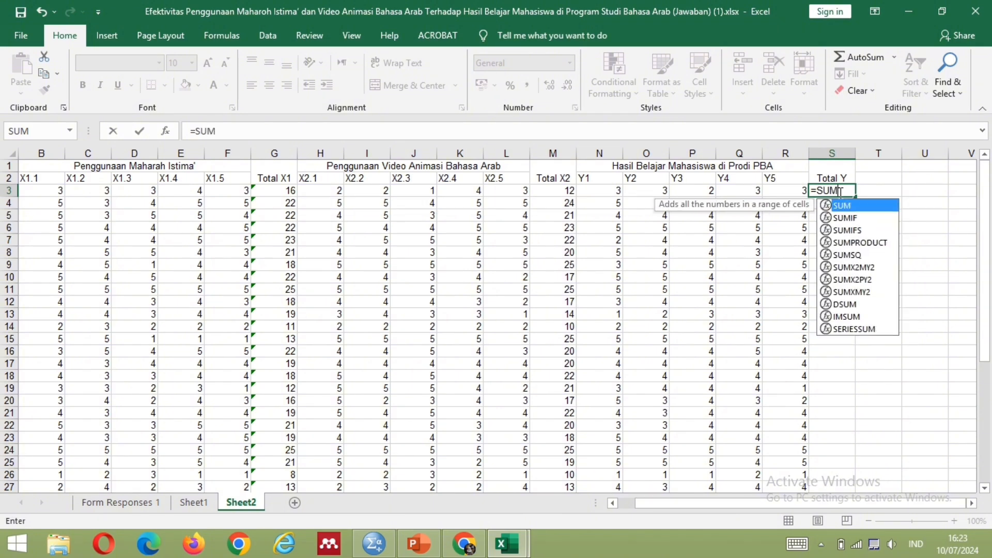
pyautogui.write('(')
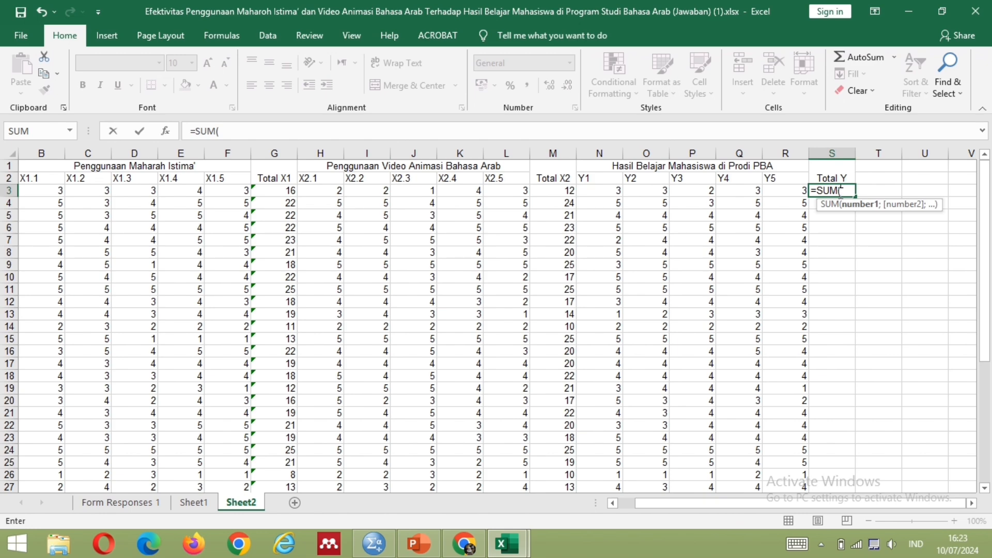
pyautogui.write('N')
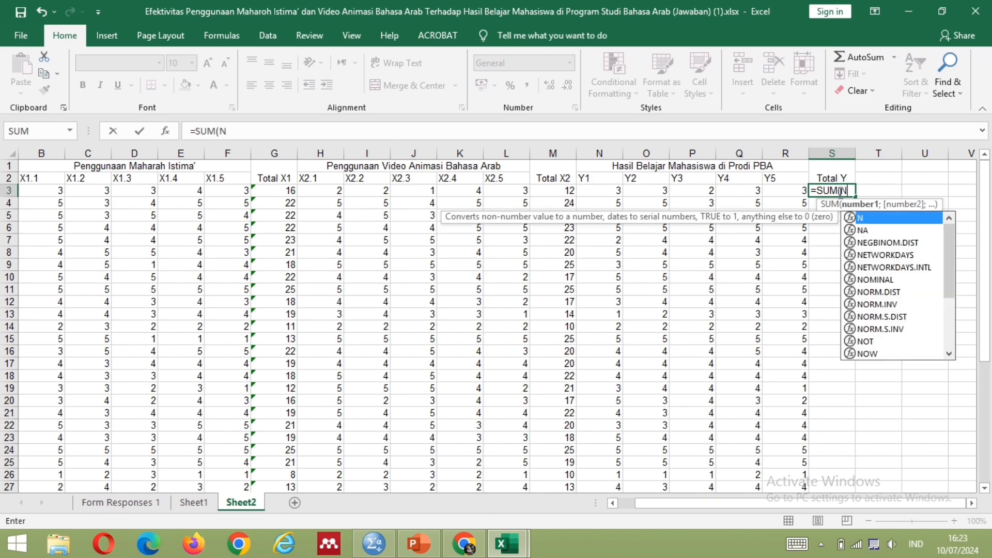
pyautogui.write('#')
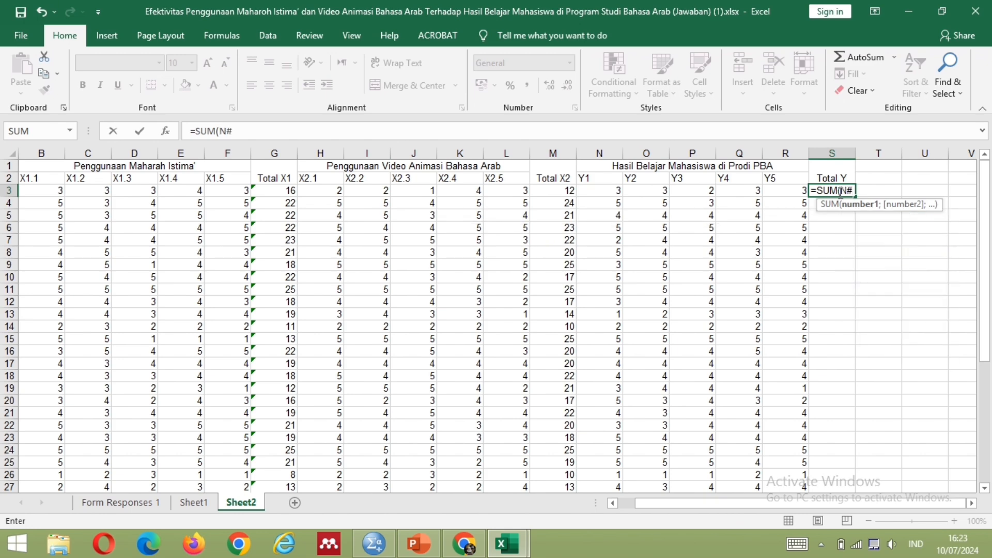
pyautogui.press('BackSpace')
pyautogui.write('3')
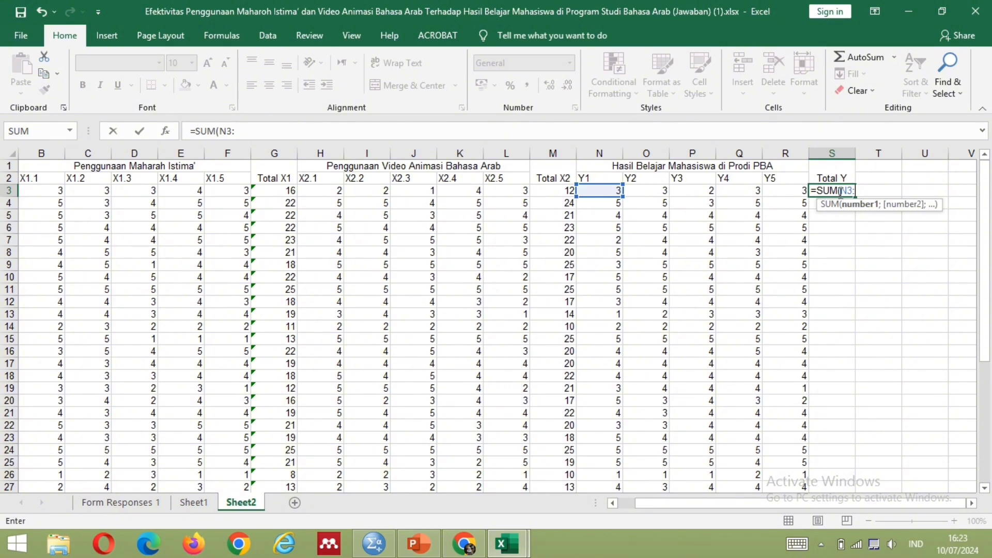
pyautogui.write(':R3')
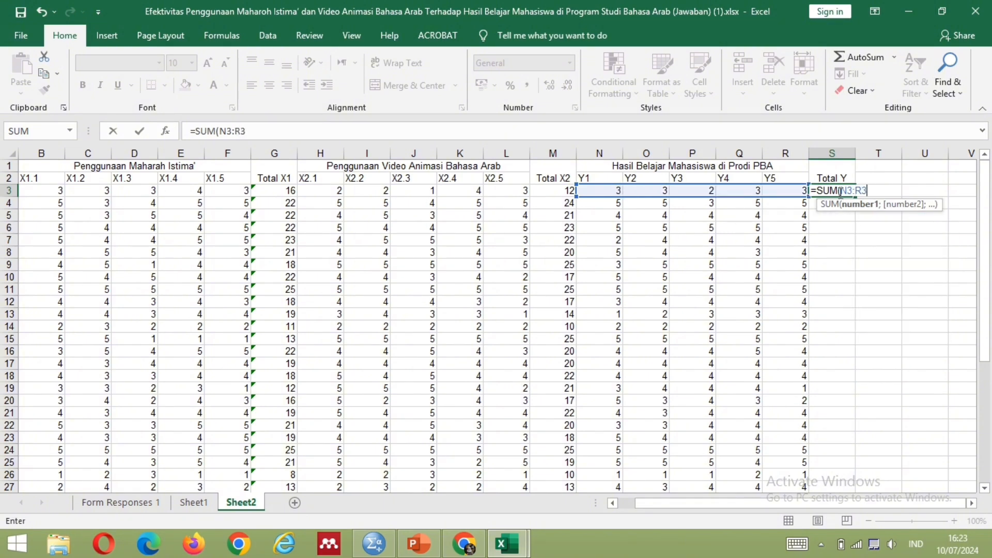
pyautogui.write(')')
pyautogui.press('Return')
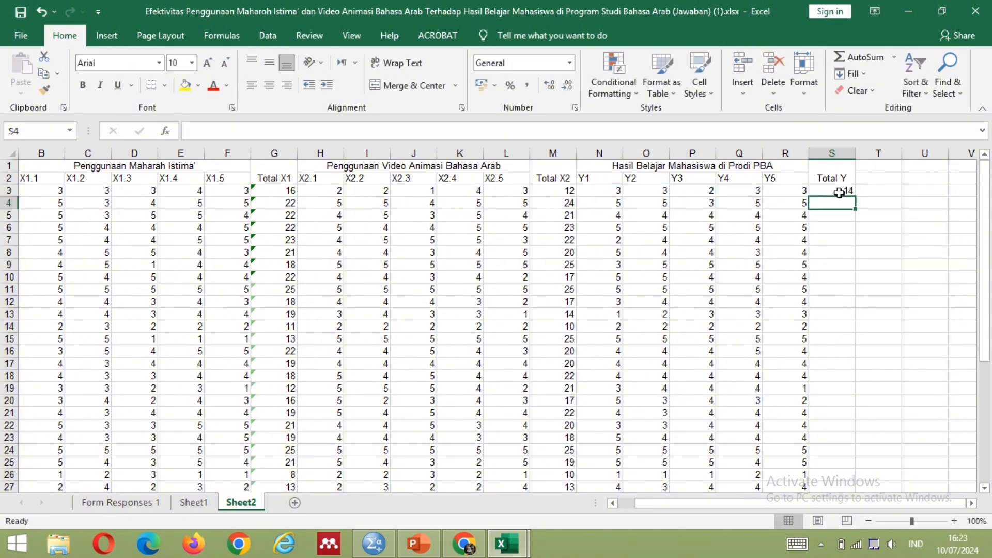
# Step: Copy the Total Y formula from S3 down to S43 for all respondents
pyautogui.click(842, 190)
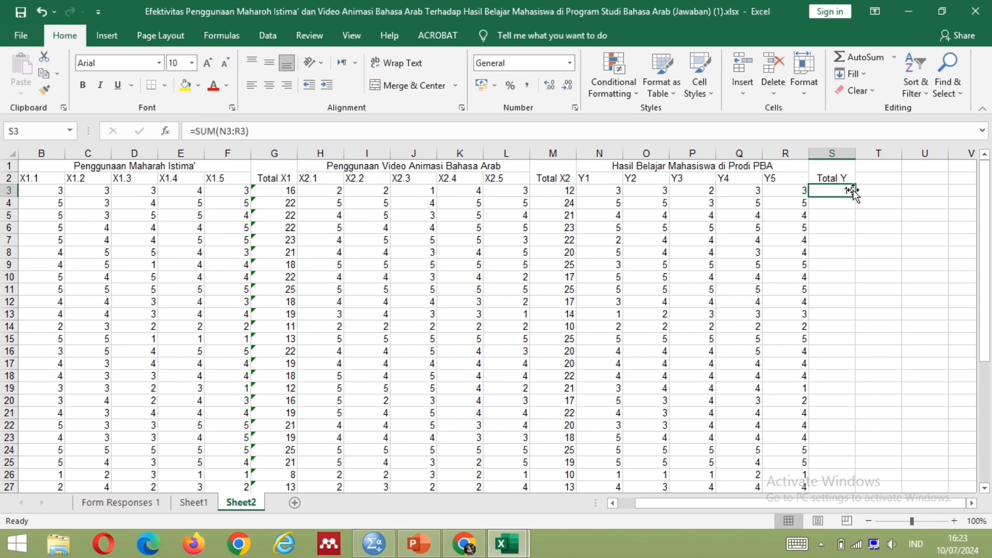
pyautogui.moveTo(854, 195); pyautogui.dragTo(848, 471)
pyautogui.scroll(6, 881, 370)
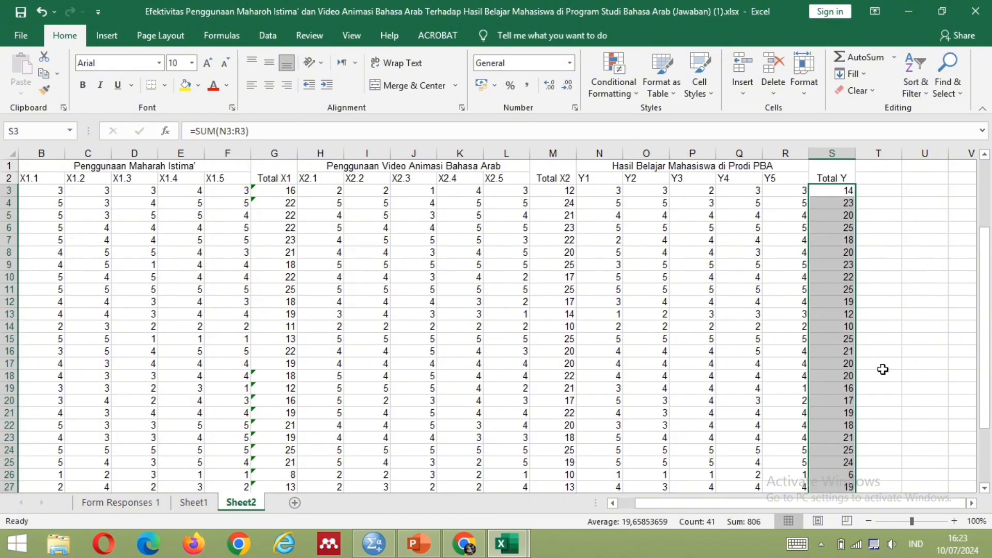
pyautogui.scroll(-3, 568, 329)
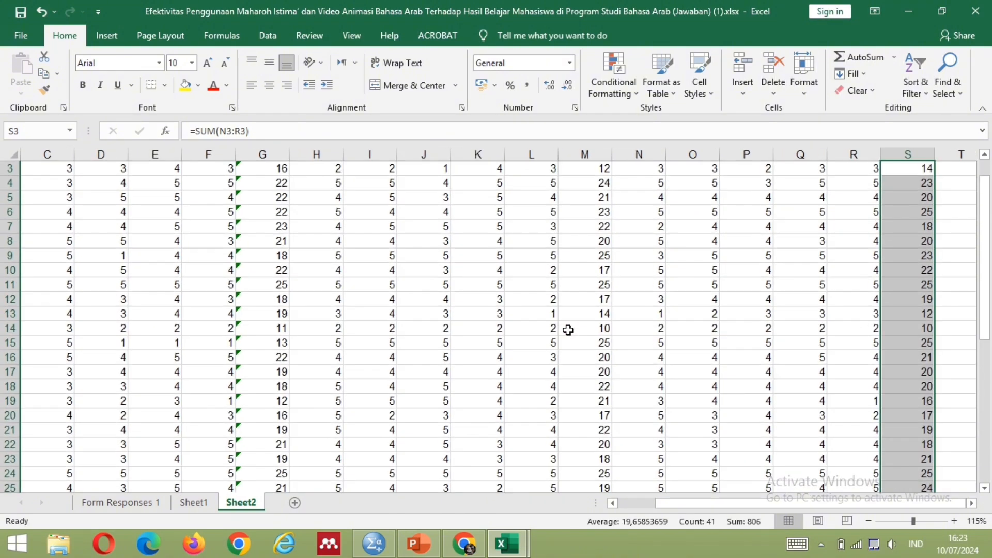
pyautogui.scroll(-3, 568, 329)
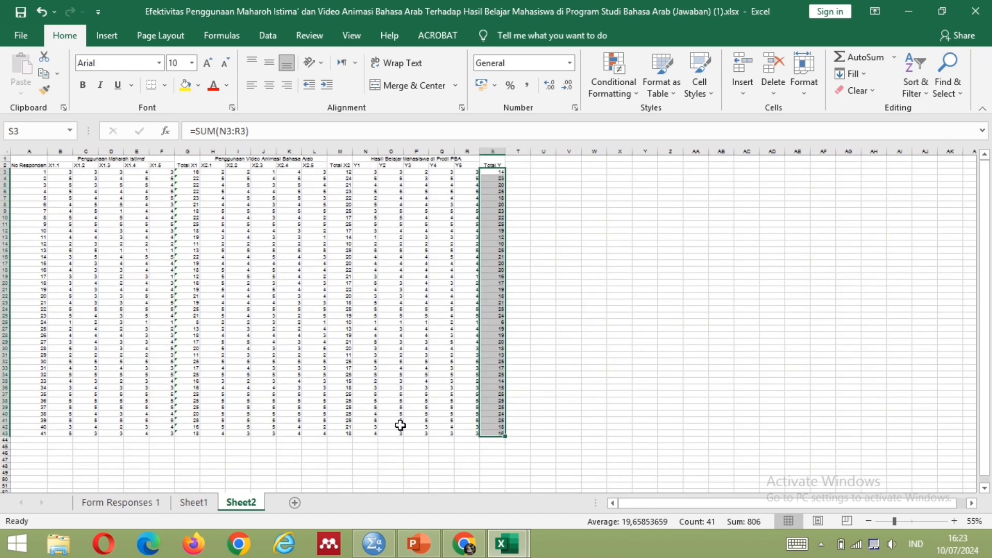
pyautogui.scroll(2, 401, 425)
pyautogui.scroll(1, 400, 425)
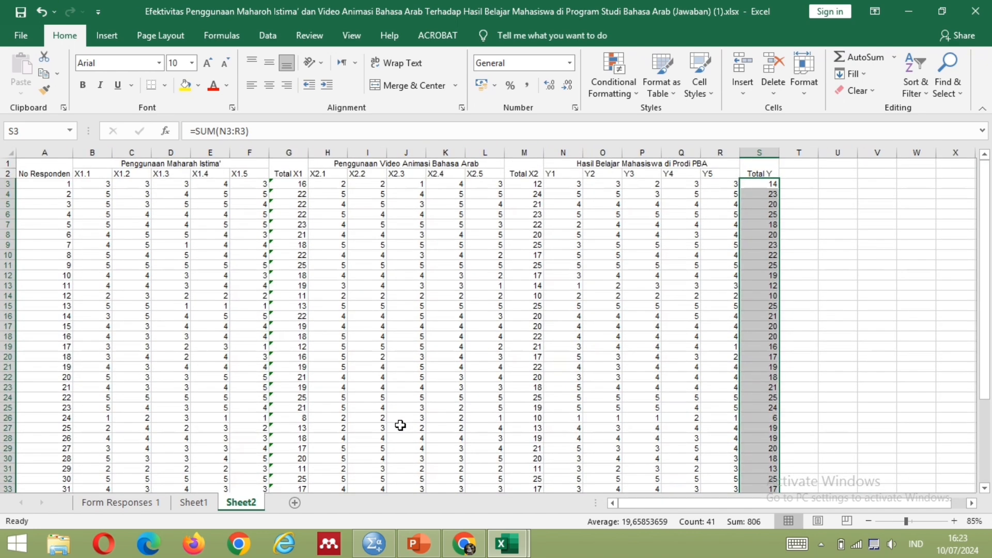
# Step: Fill the merged No Responden header cell with a light blue theme colour
pyautogui.click(39, 166)
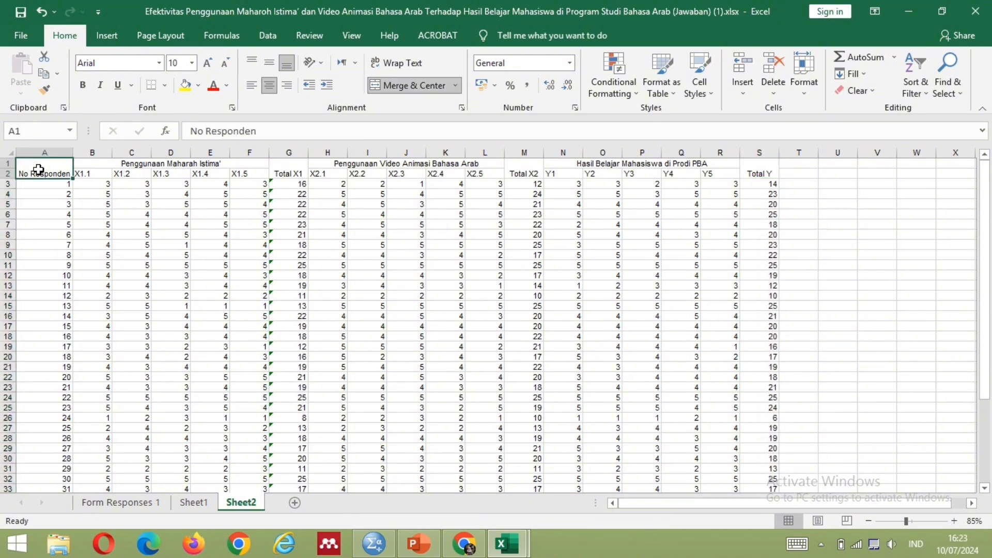
pyautogui.moveTo(72, 177); pyautogui.dragTo(47, 172)
pyautogui.click(198, 85)
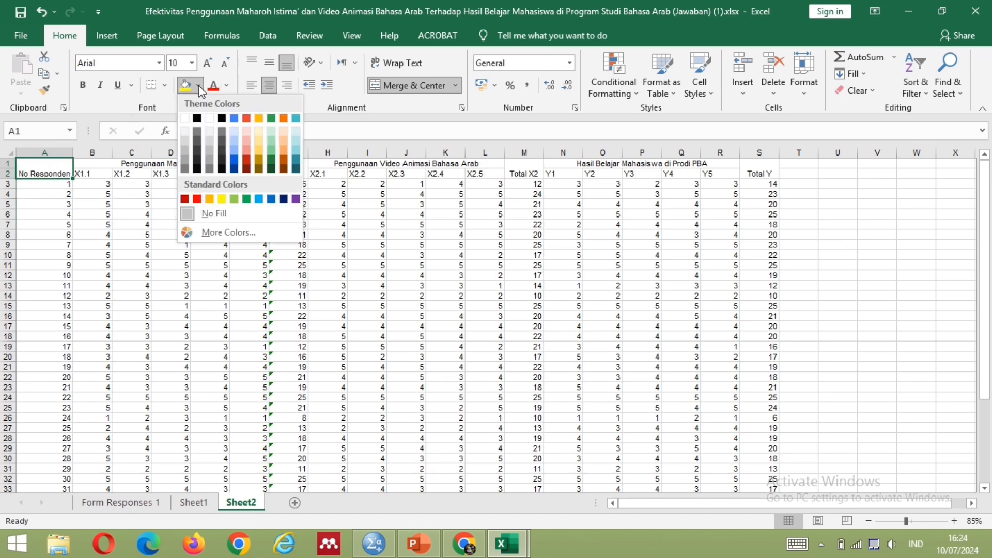
pyautogui.click(234, 153)
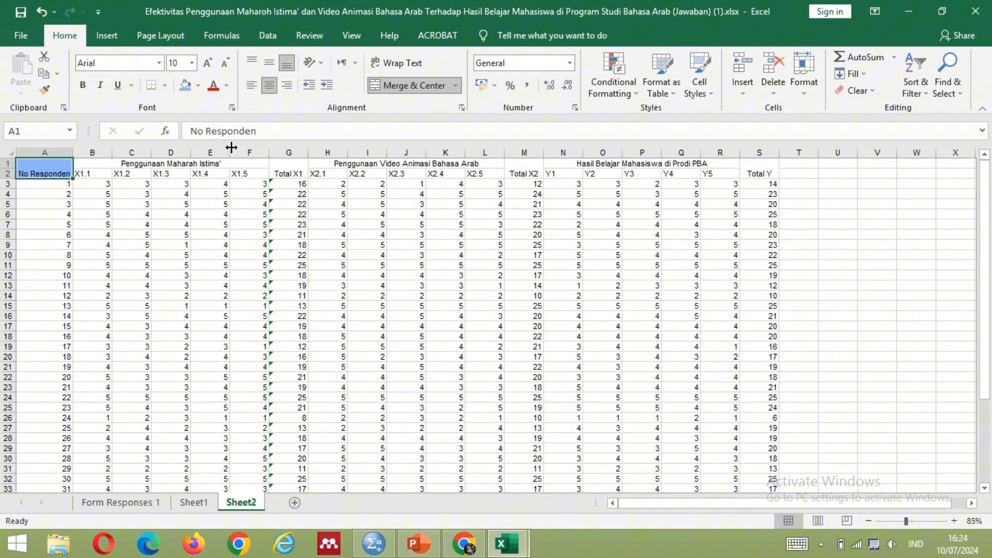
pyautogui.click(93, 163)
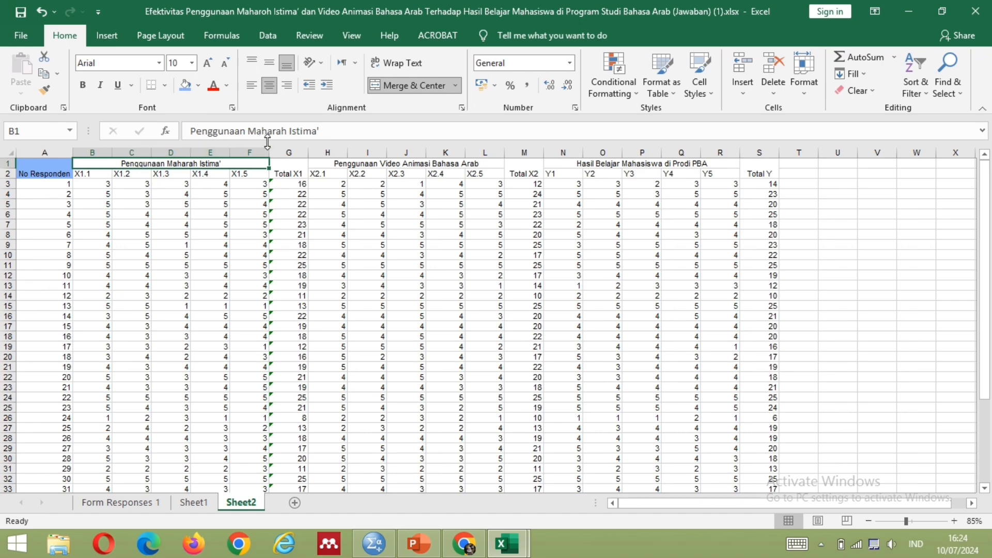
pyautogui.moveTo(269, 168); pyautogui.dragTo(266, 180)
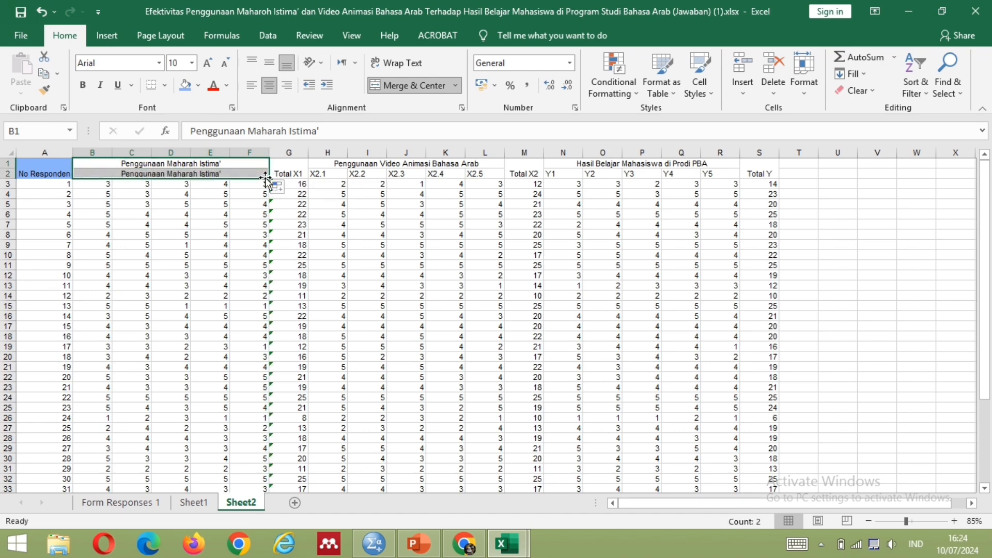
pyautogui.hotkey('ctrl', 'z')
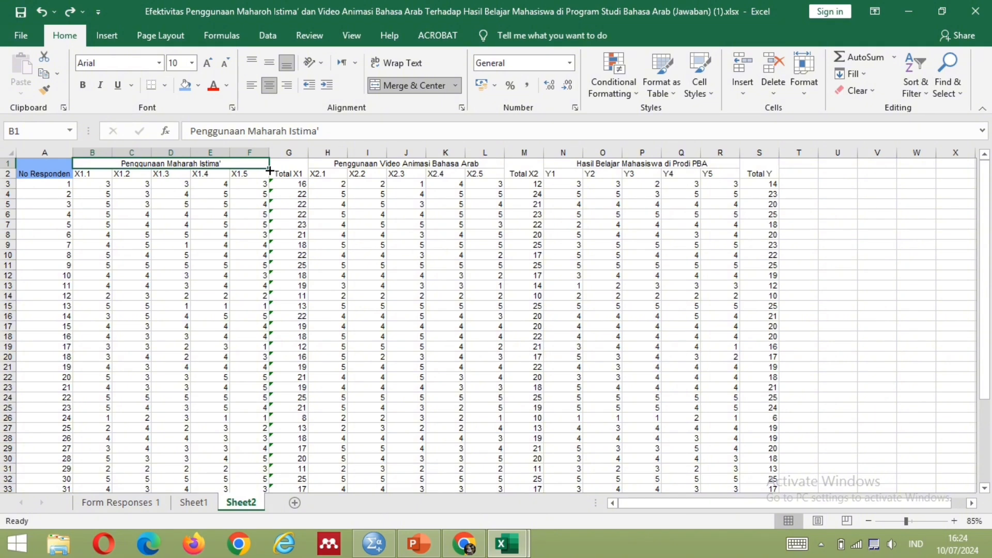
pyautogui.moveTo(269, 171); pyautogui.dragTo(268, 177)
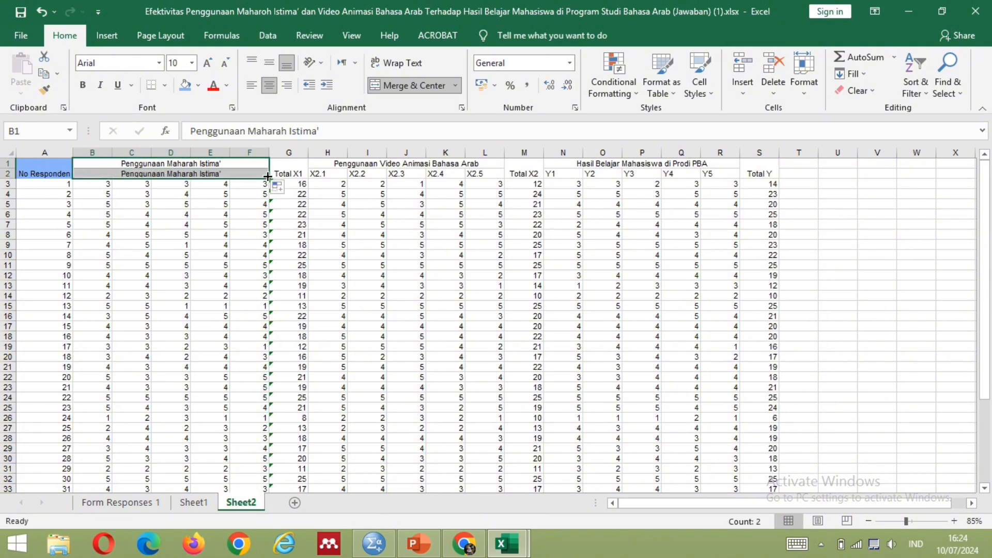
pyautogui.hotkey('ctrl', 'z')
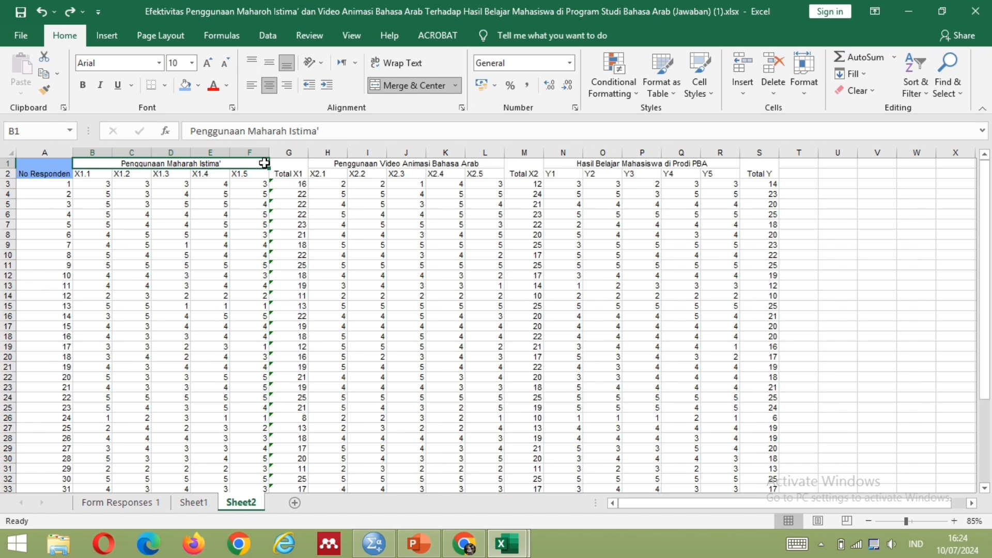
# Step: Fill the Penggunaan Maharah Istima' heading and its X1.1 to X1.5 labels (B1:F2) with a light orange theme colour
pyautogui.moveTo(264, 163); pyautogui.dragTo(265, 176)
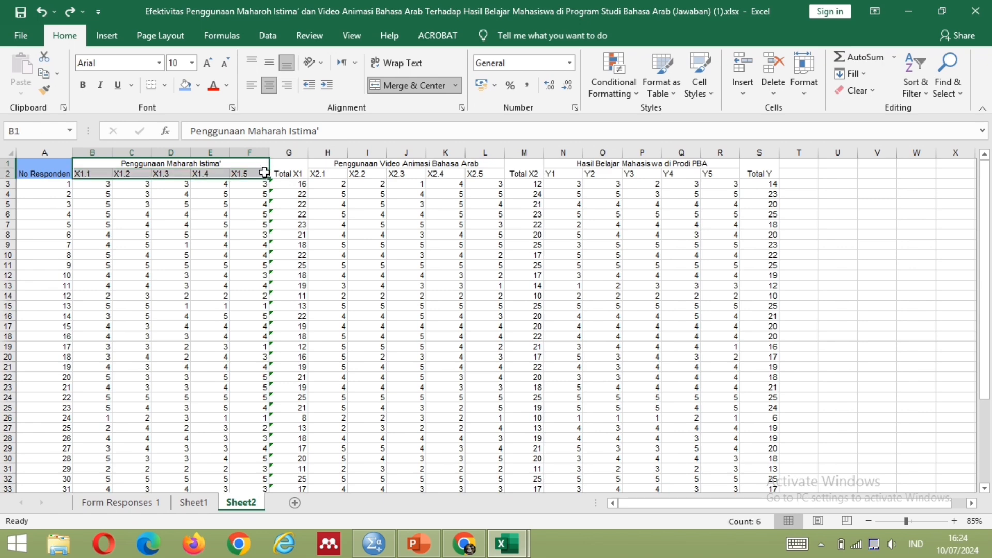
pyautogui.click(198, 86)
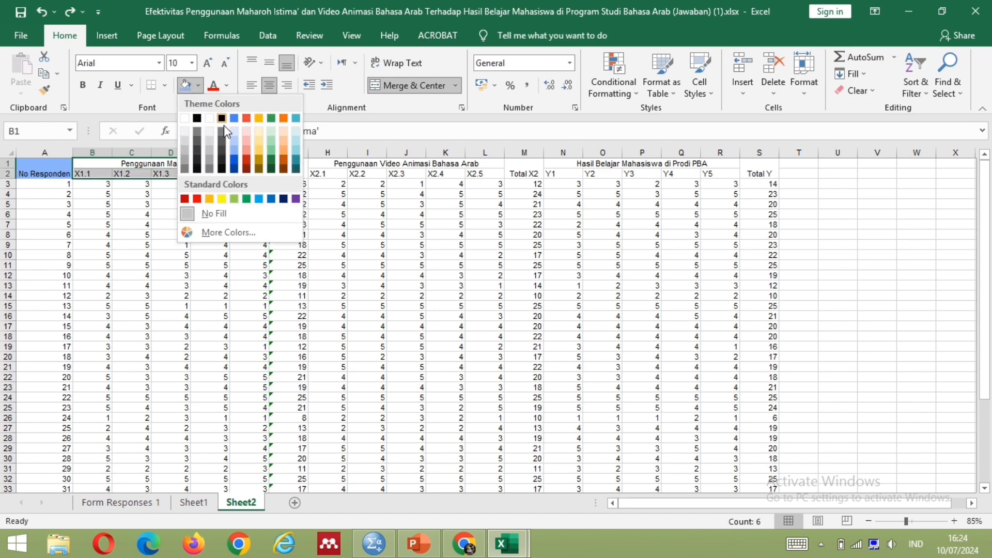
pyautogui.click(259, 147)
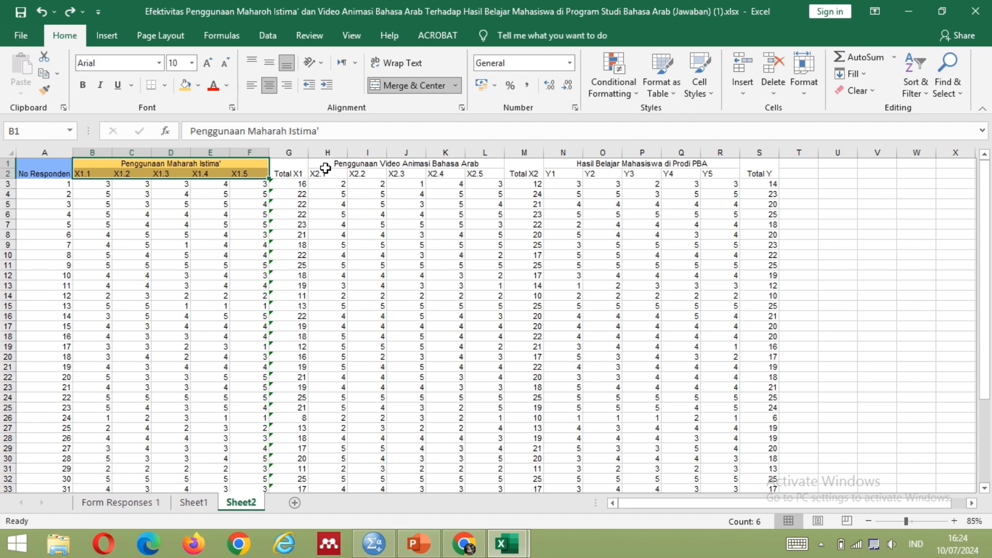
# Step: Fill the Penggunaan Video Animasi Bahasa Arab heading and its X2.1 to X2.5 labels (H1:L2) with a light red theme colour
pyautogui.click(407, 164)
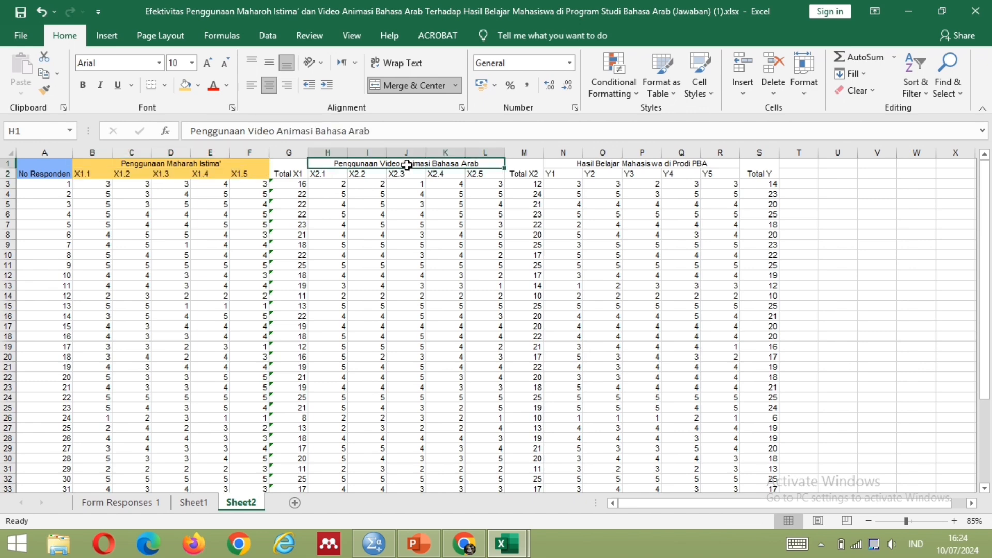
pyautogui.moveTo(407, 164); pyautogui.dragTo(409, 172)
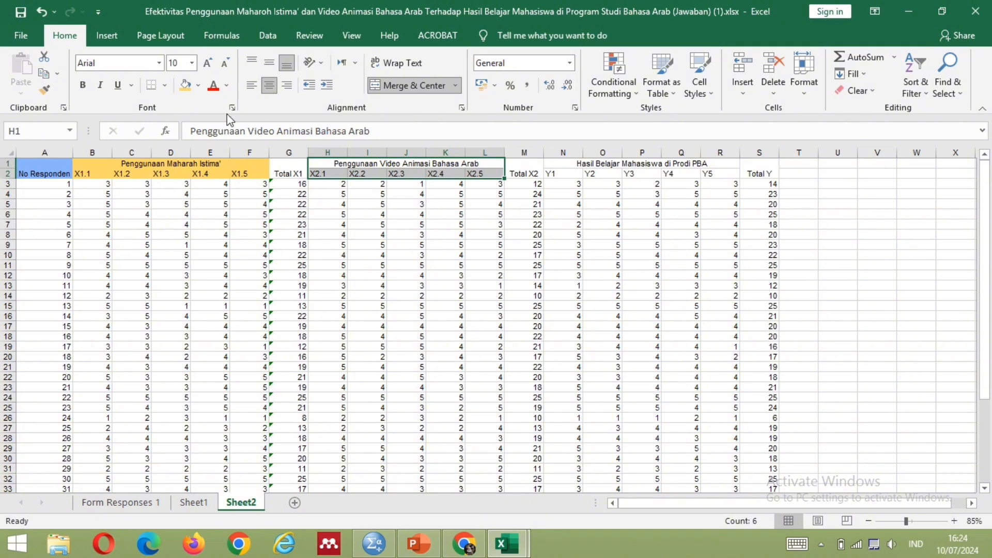
pyautogui.click(196, 87)
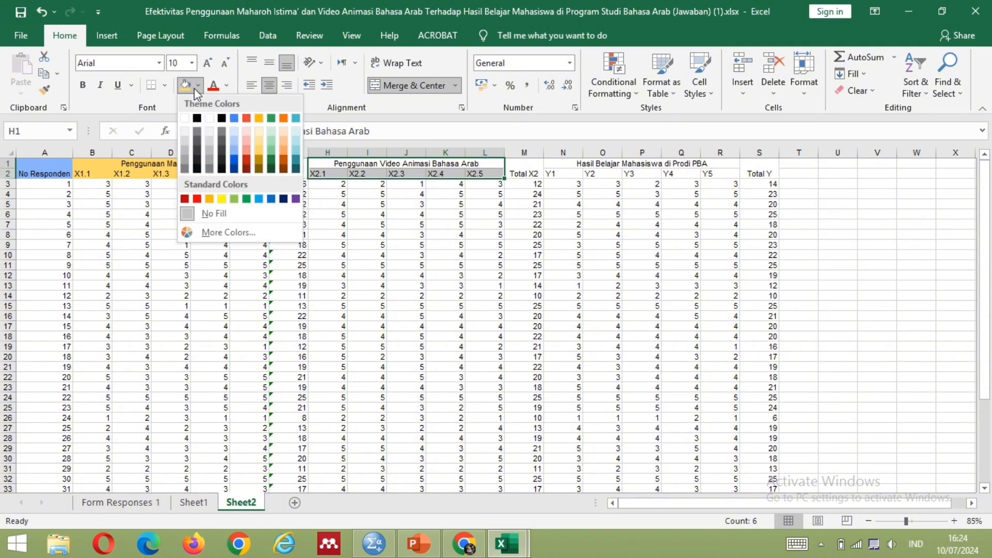
pyautogui.click(246, 153)
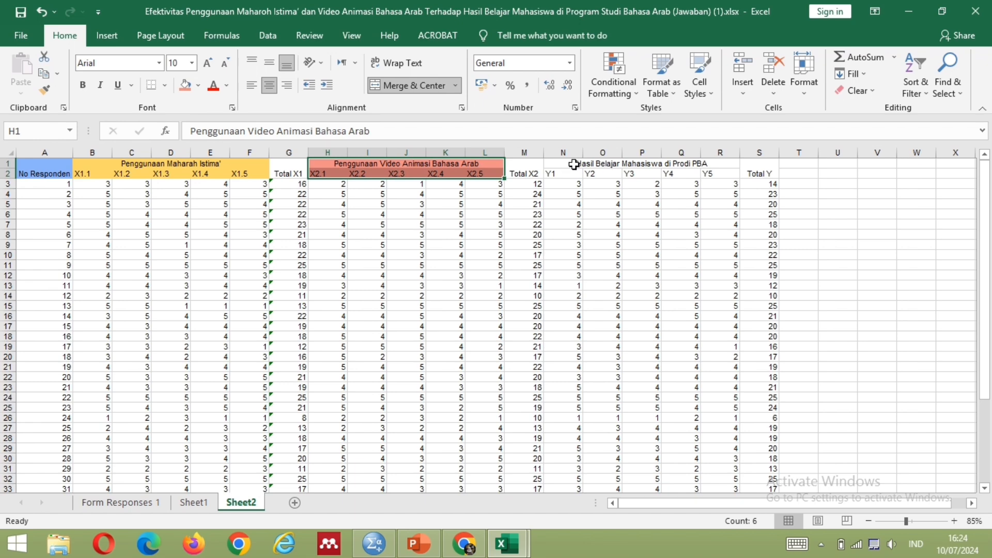
# Step: Fill the Hasil Belajar Mahasiswa di Prodi PBA heading and its Y1 to Y5 labels (N1:R2) with a light green theme colour
pyautogui.moveTo(574, 165); pyautogui.dragTo(574, 173)
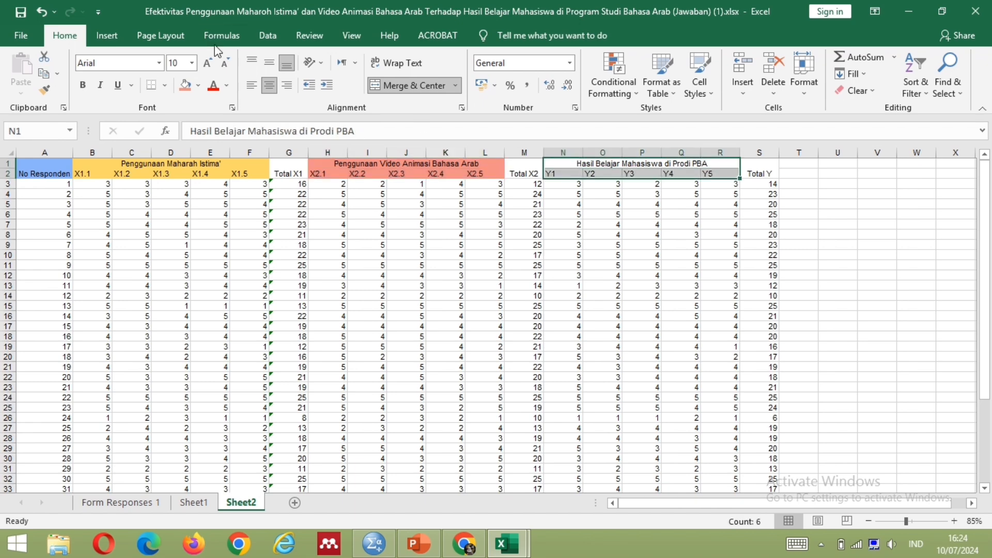
pyautogui.click(197, 86)
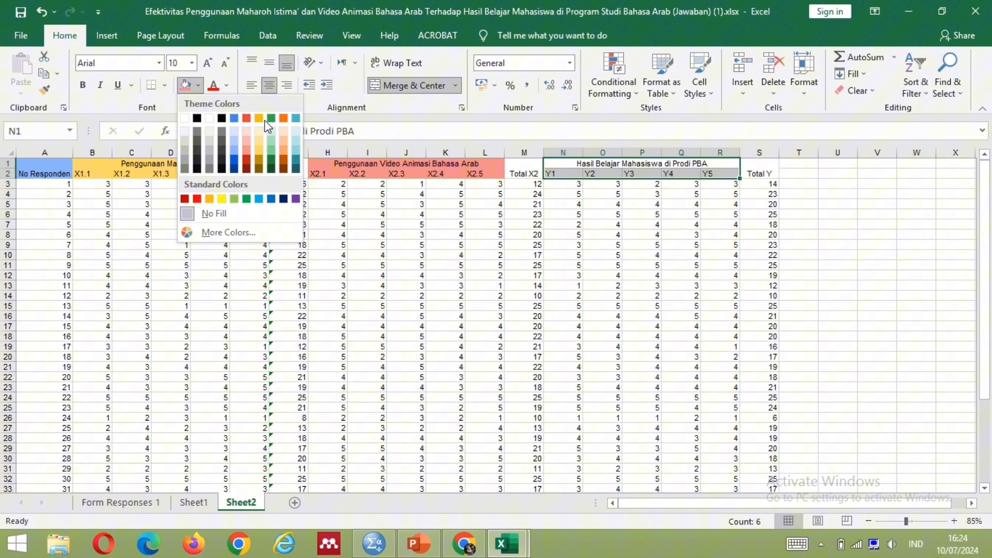
pyautogui.click(272, 148)
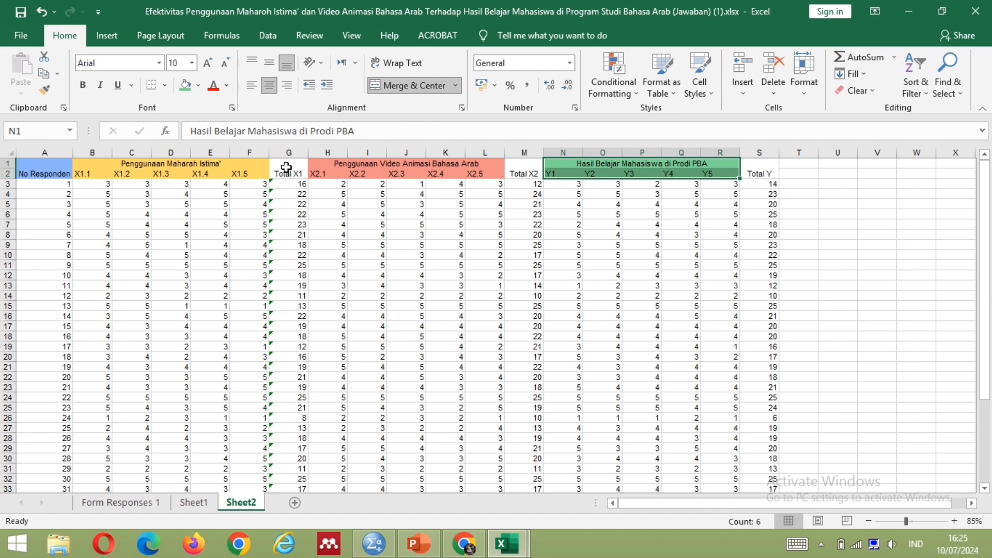
# Step: Fill the X1 header block including the Total X1 header (B1:G2) with the same light orange theme colour
pyautogui.click(257, 171)
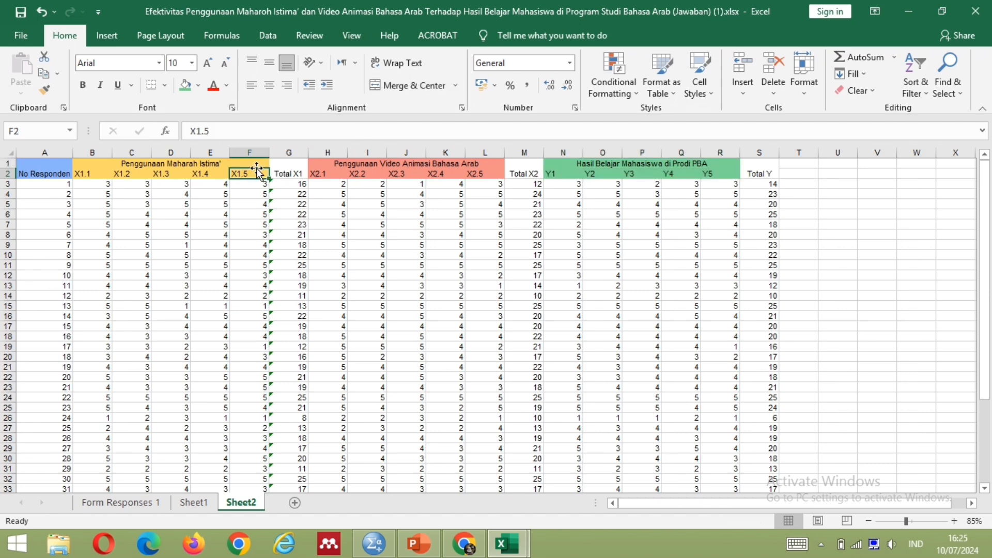
pyautogui.click(255, 163)
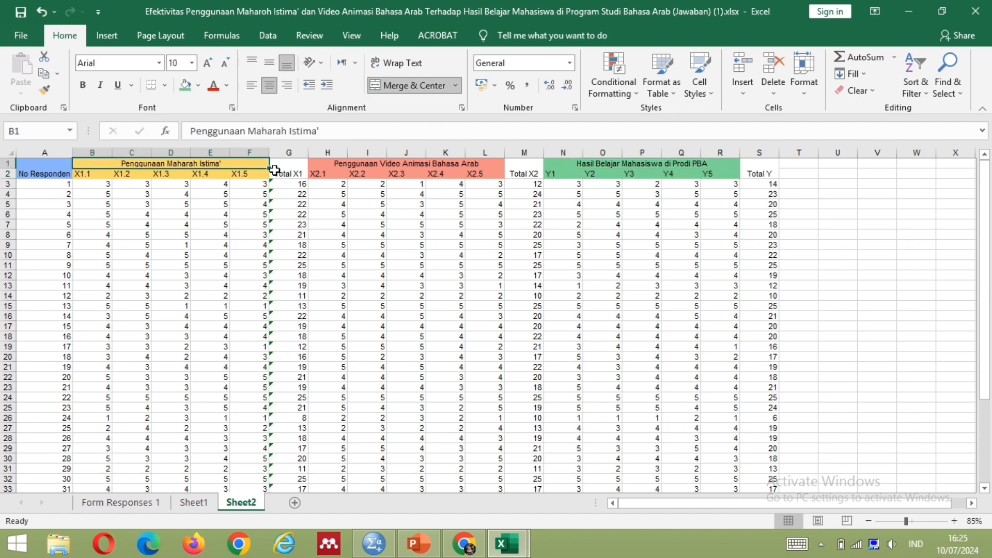
pyautogui.moveTo(274, 170); pyautogui.dragTo(276, 174)
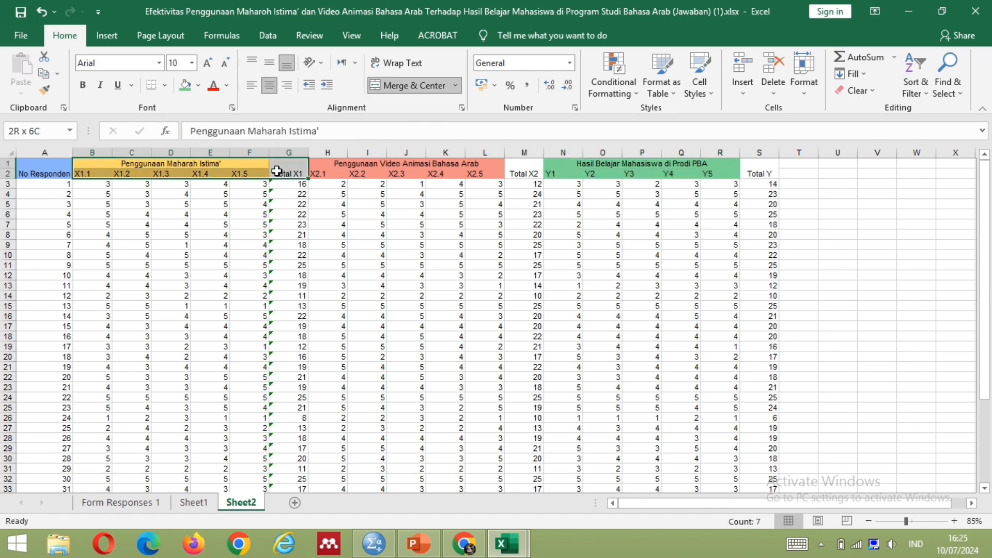
pyautogui.click(199, 86)
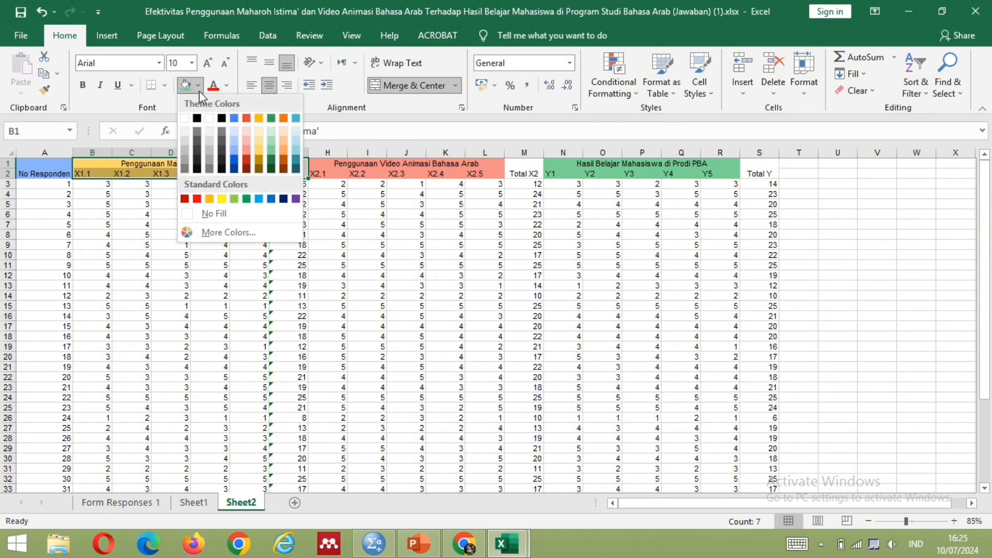
pyautogui.click(259, 151)
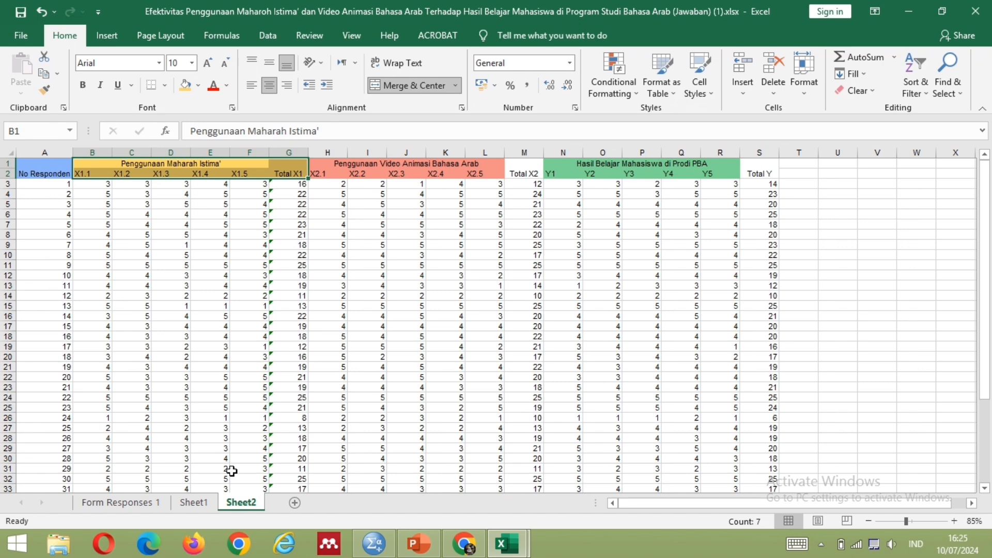
# Step: Check the colouring on Sheet1, and fill Sheet2's whole Total X1 column (G1:G43) with the same light orange colour
pyautogui.click(205, 504)
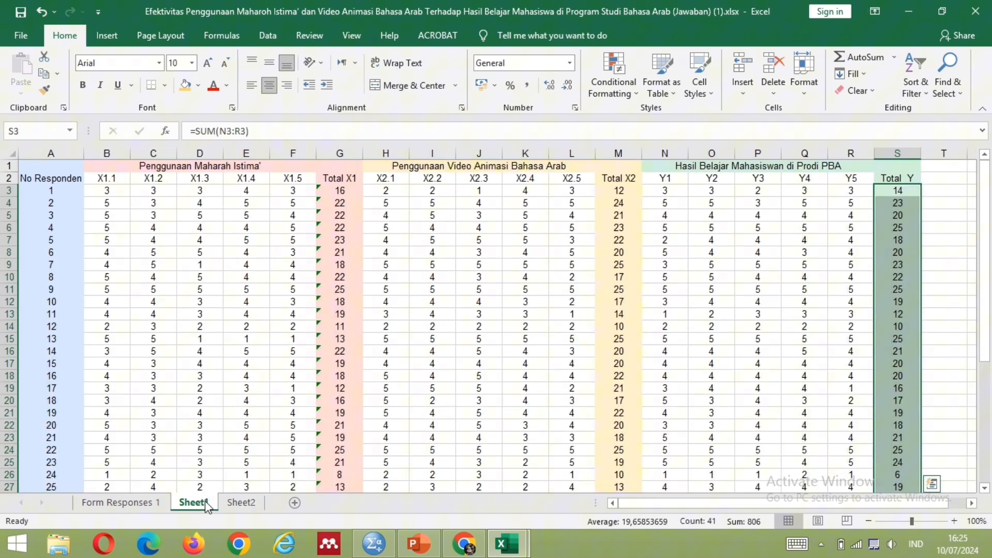
pyautogui.click(241, 503)
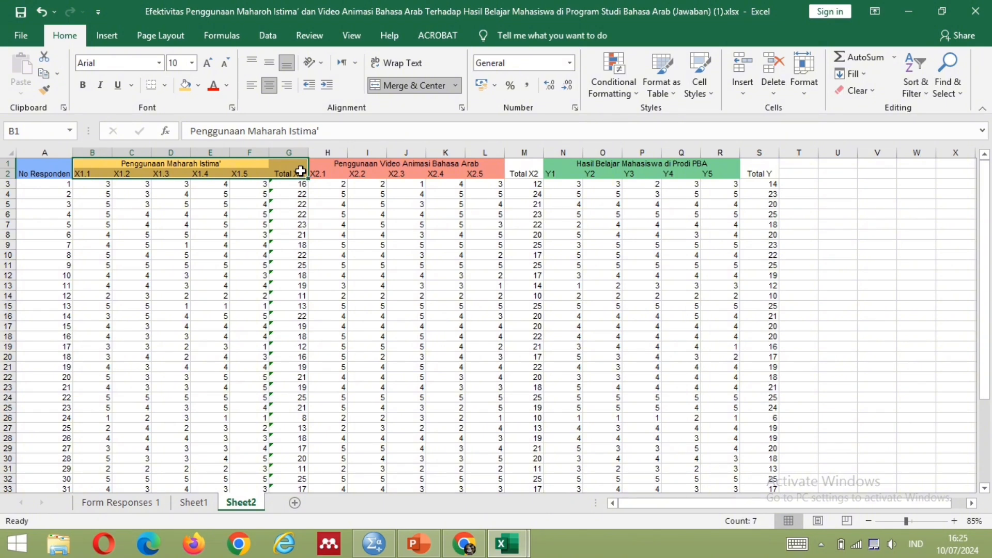
pyautogui.moveTo(300, 171); pyautogui.dragTo(293, 467)
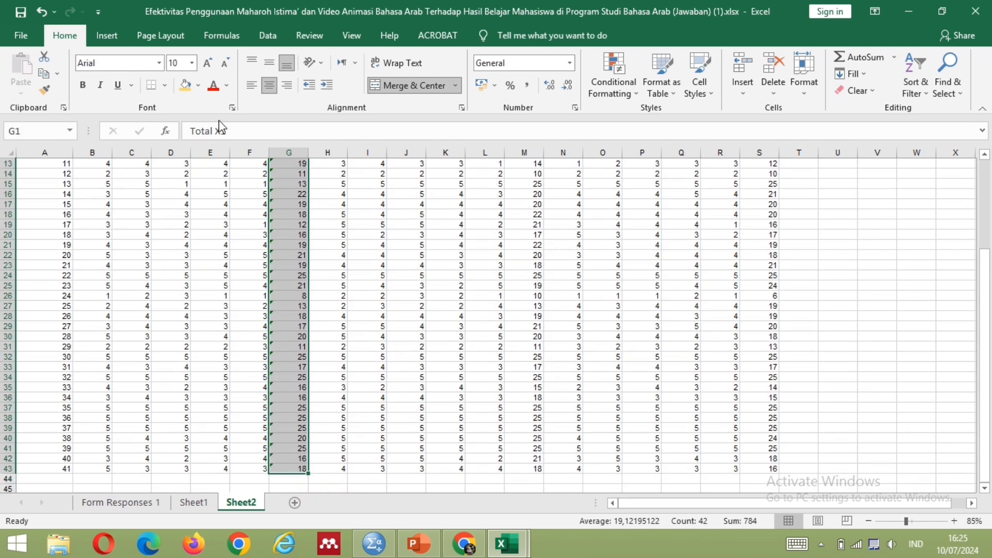
pyautogui.click(187, 85)
pyautogui.scroll(4, 375, 226)
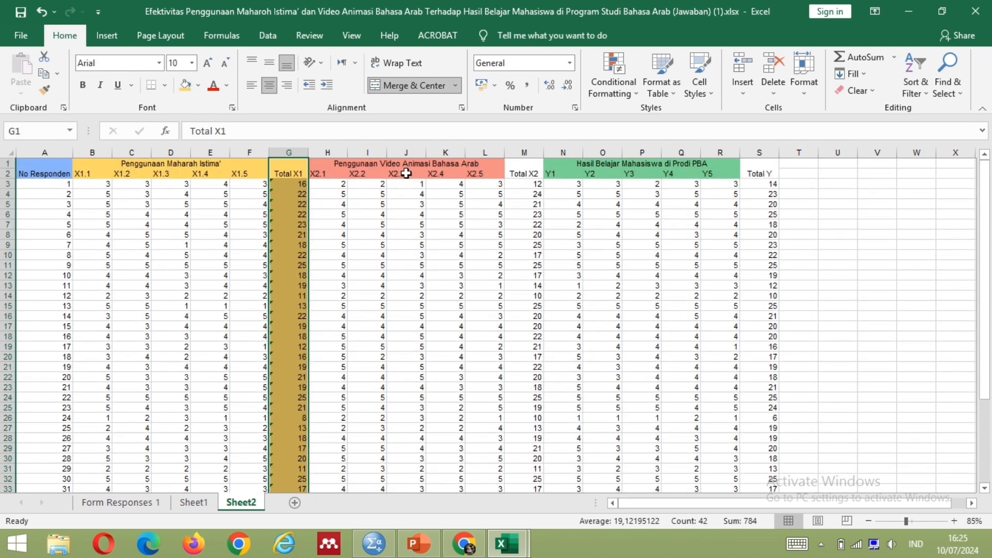
pyautogui.click(433, 170)
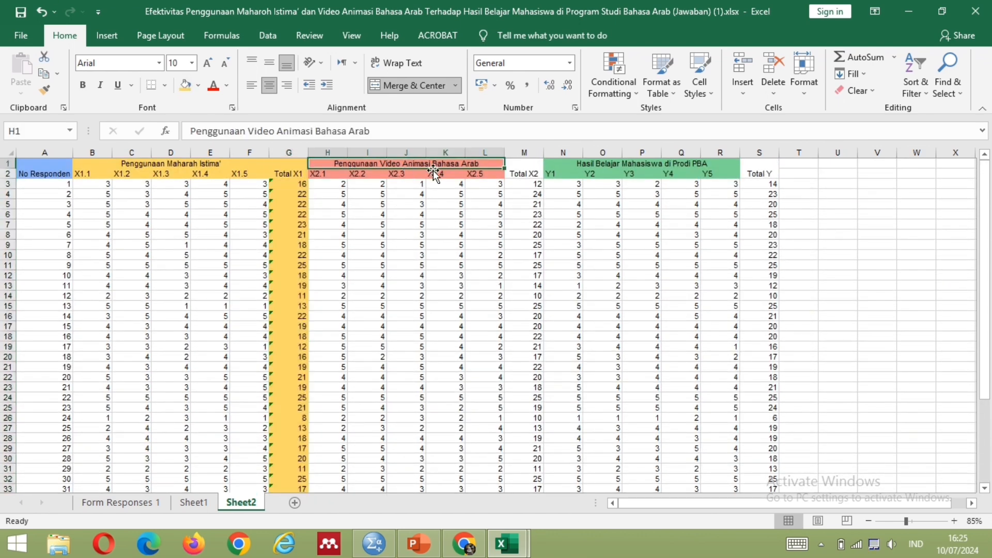
pyautogui.doubleClick(495, 164)
pyautogui.doubleClick(487, 164)
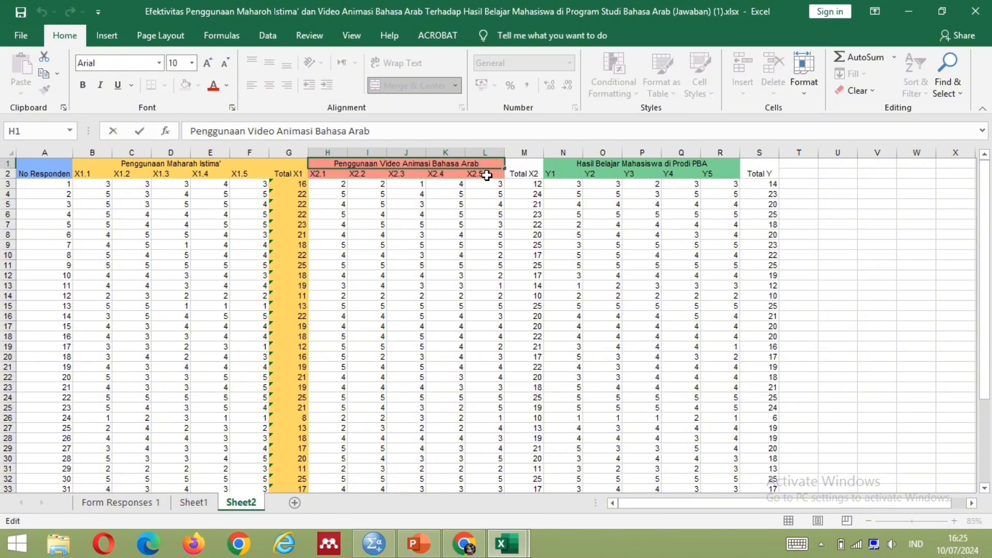
pyautogui.click(484, 173)
pyautogui.moveTo(488, 163)
pyautogui.mouseDown()
pyautogui.moveTo(488, 173)
pyautogui.moveTo(522, 170)
pyautogui.moveTo(520, 234)
pyautogui.moveTo(525, 177)
pyautogui.moveTo(520, 165)
pyautogui.moveTo(506, 169)
pyautogui.mouseUp()
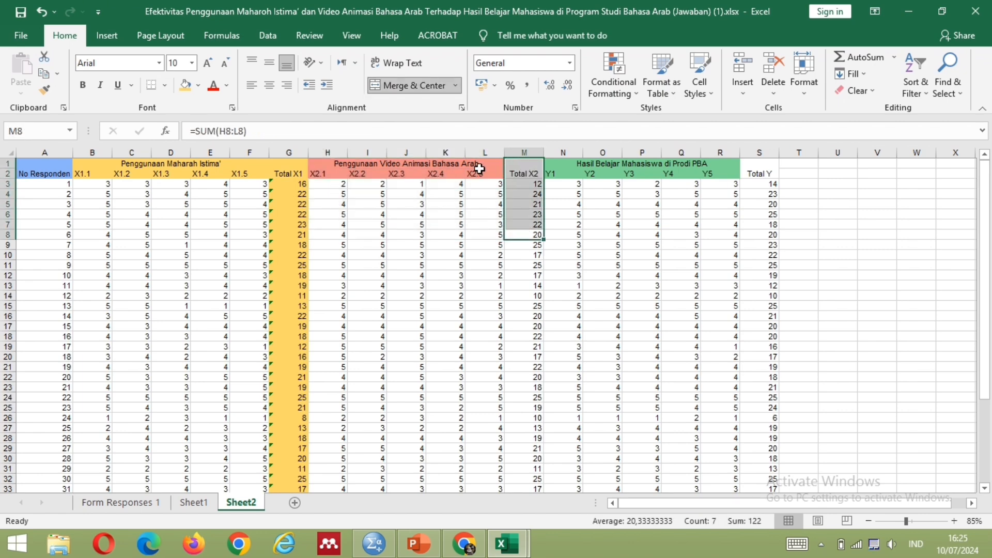
pyautogui.click(516, 171)
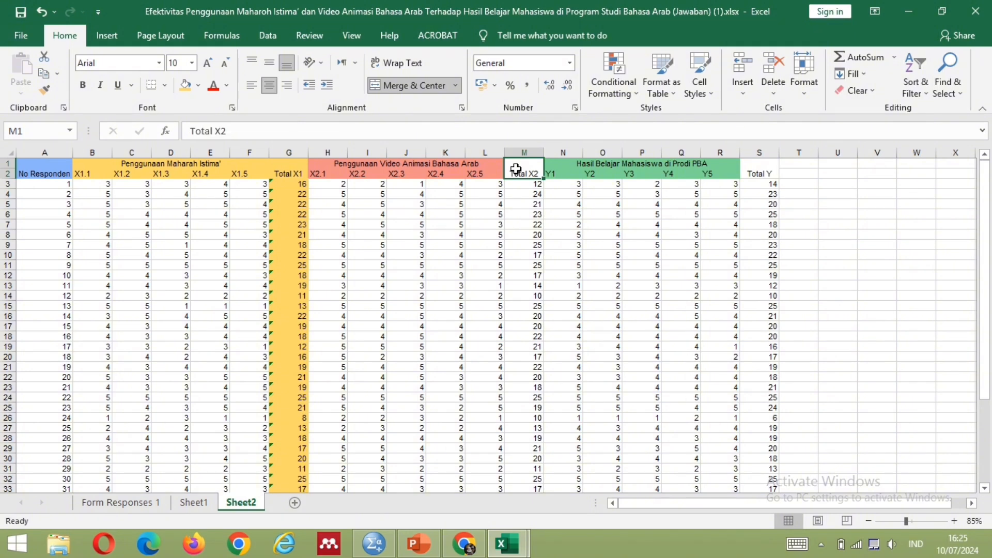
pyautogui.moveTo(516, 171); pyautogui.dragTo(527, 485)
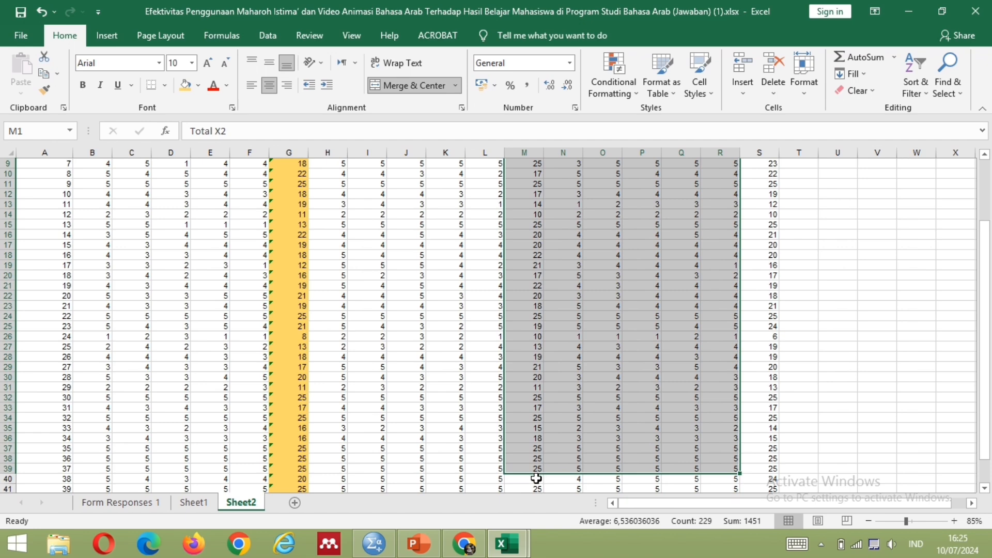
pyautogui.scroll(3, 512, 429)
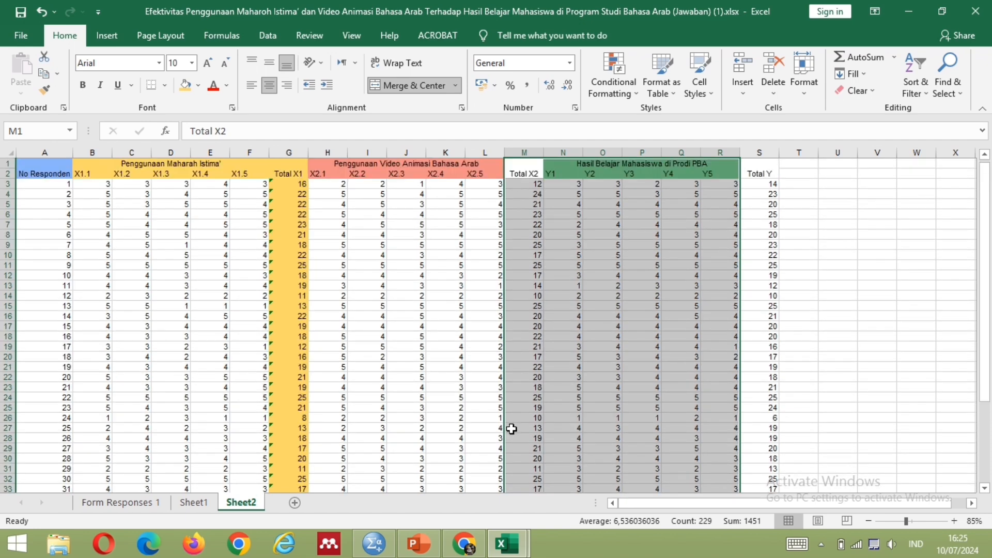
pyautogui.click(523, 173)
pyautogui.moveTo(523, 173); pyautogui.dragTo(530, 448)
pyautogui.click(529, 448)
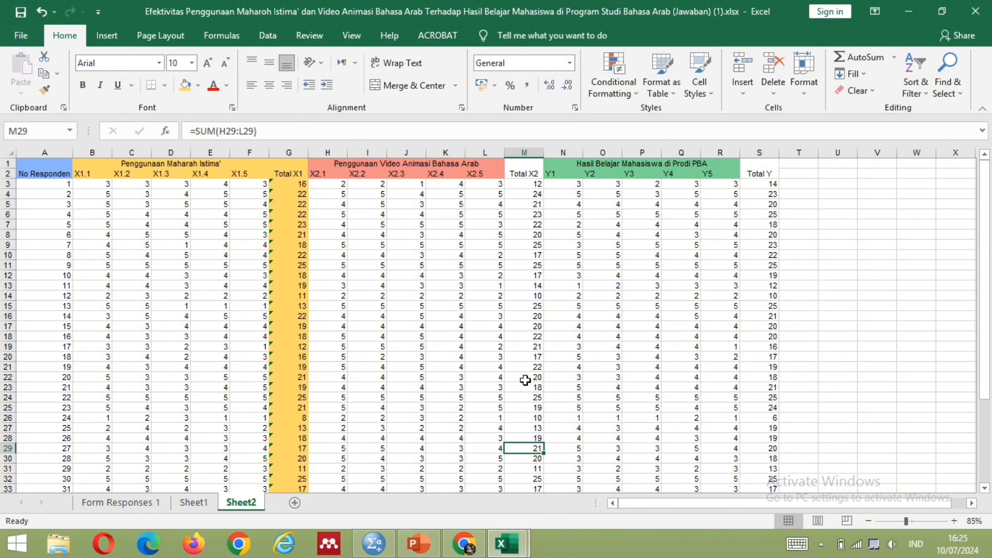
pyautogui.hotkey('ctrl', 'z')
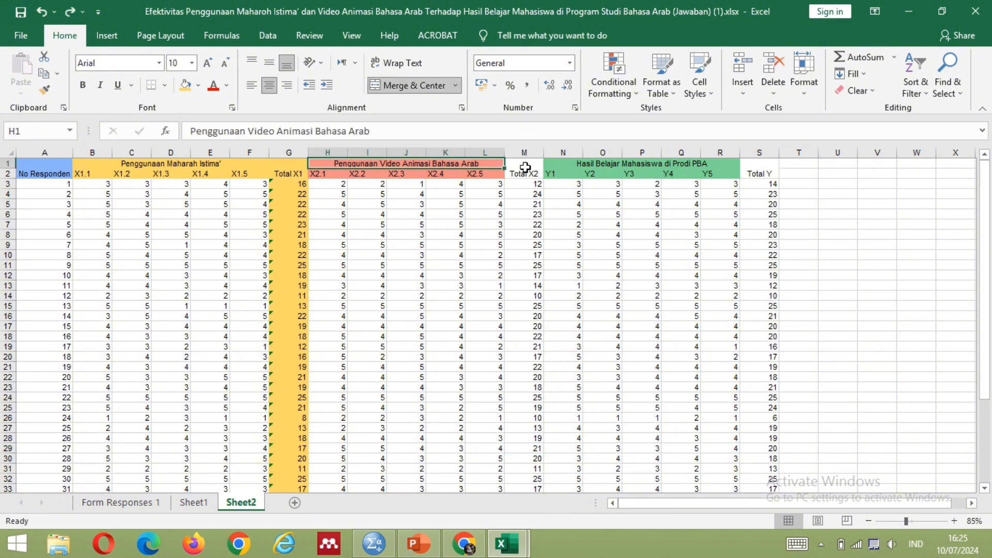
pyautogui.moveTo(524, 168); pyautogui.dragTo(537, 421)
pyautogui.press('Escape')
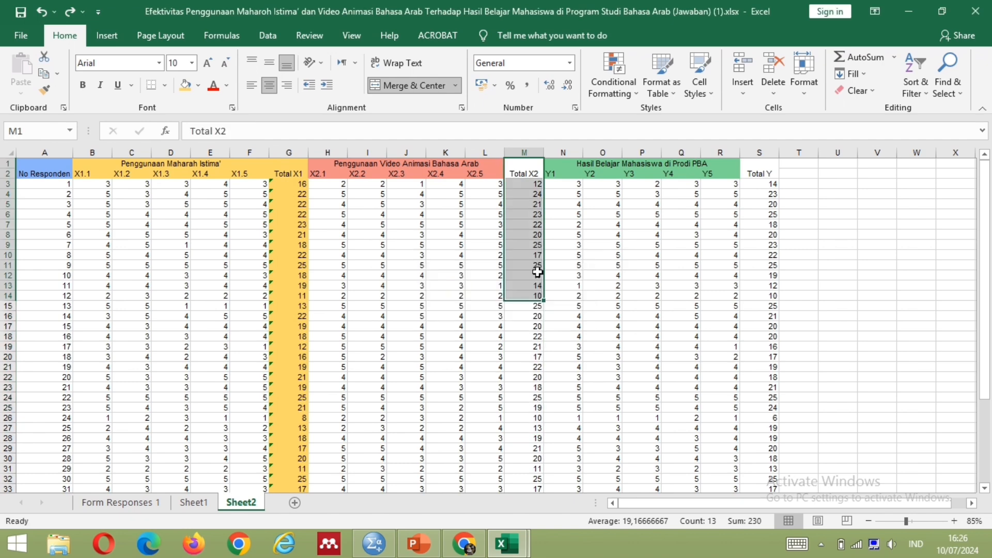
pyautogui.click(531, 173)
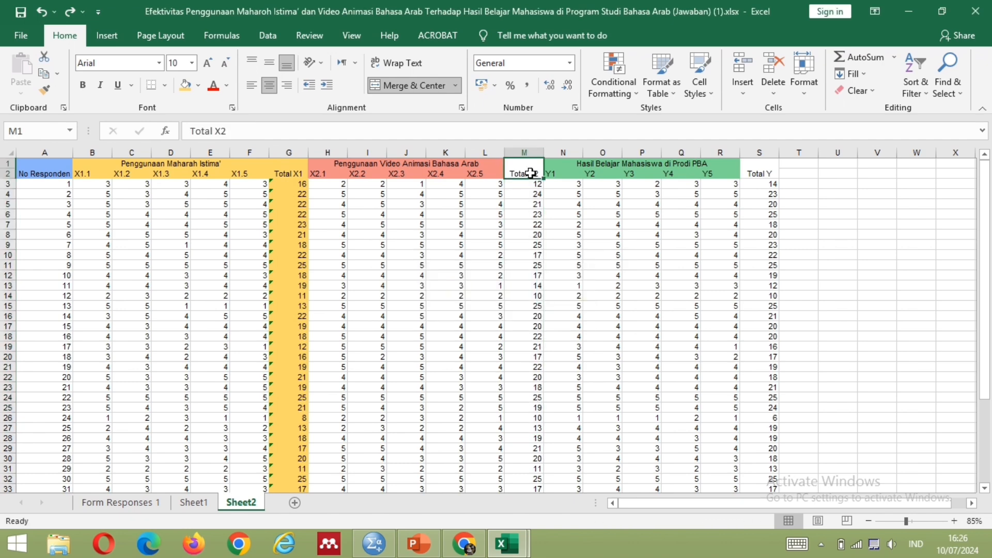
pyautogui.doubleClick(526, 174)
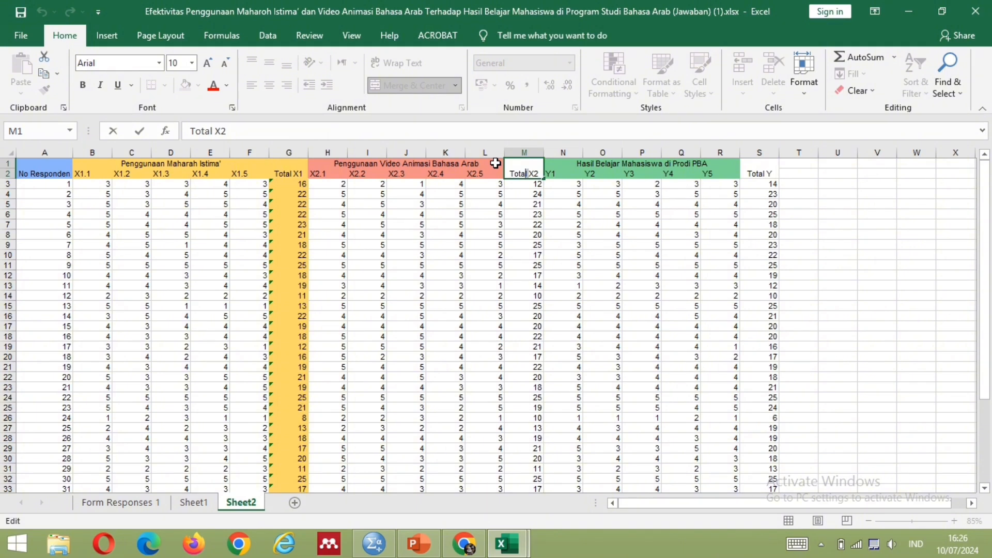
pyautogui.click(495, 164)
pyautogui.moveTo(517, 171); pyautogui.dragTo(525, 447)
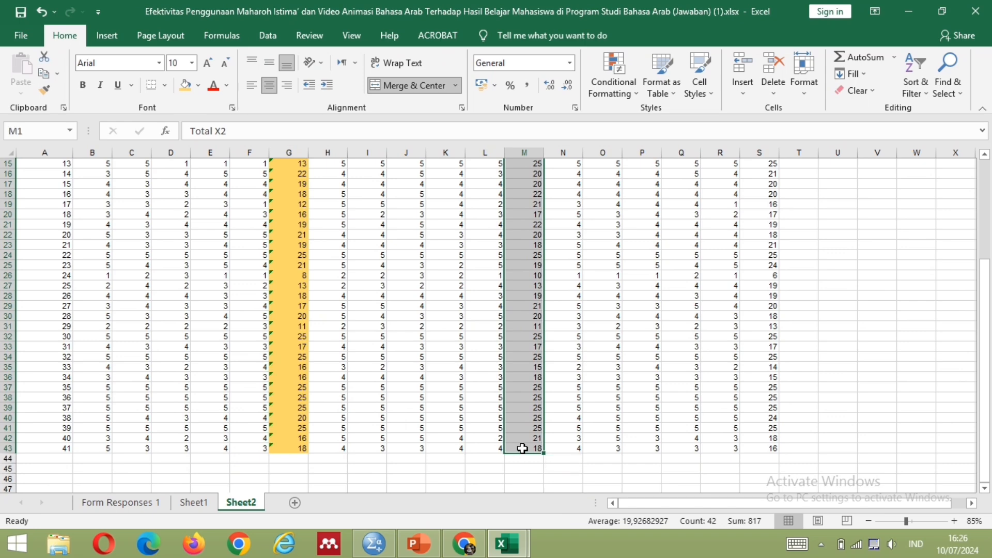
pyautogui.write('4')
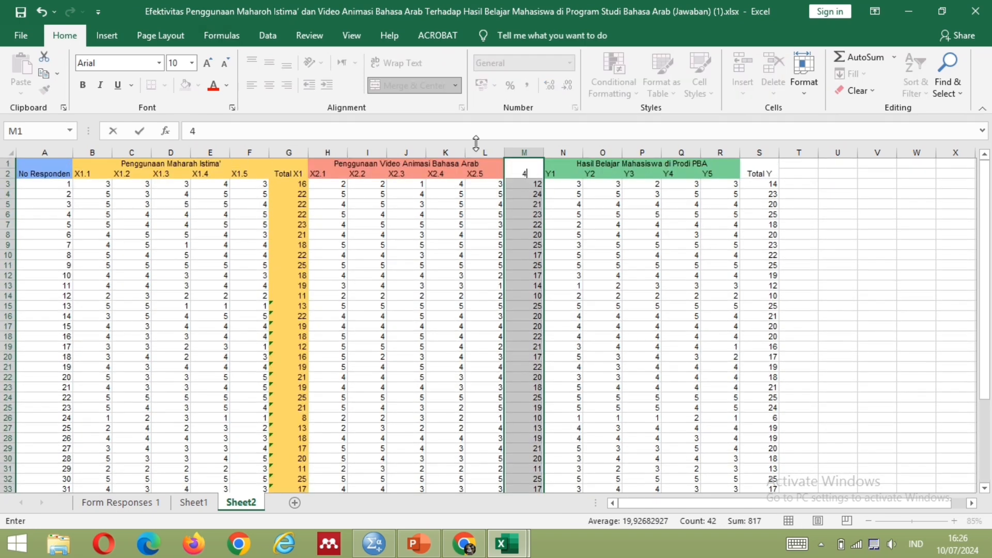
pyautogui.press('BackSpace')
pyautogui.write('Total X2')
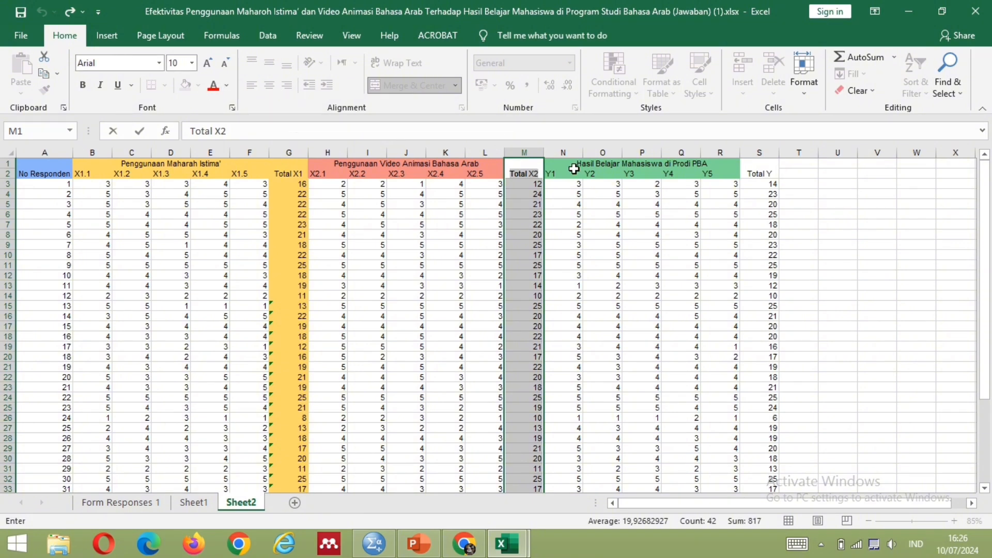
pyautogui.click(524, 174)
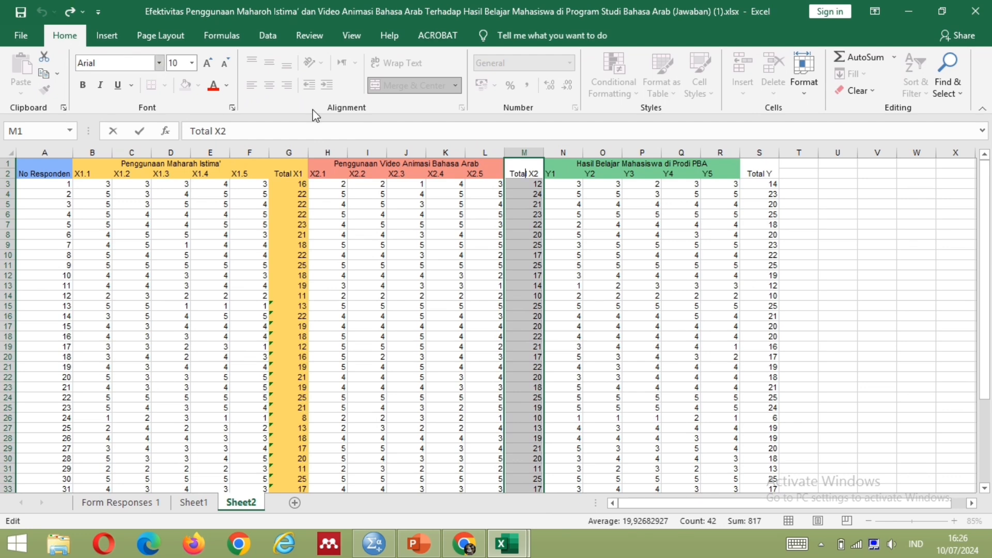
pyautogui.click(533, 199)
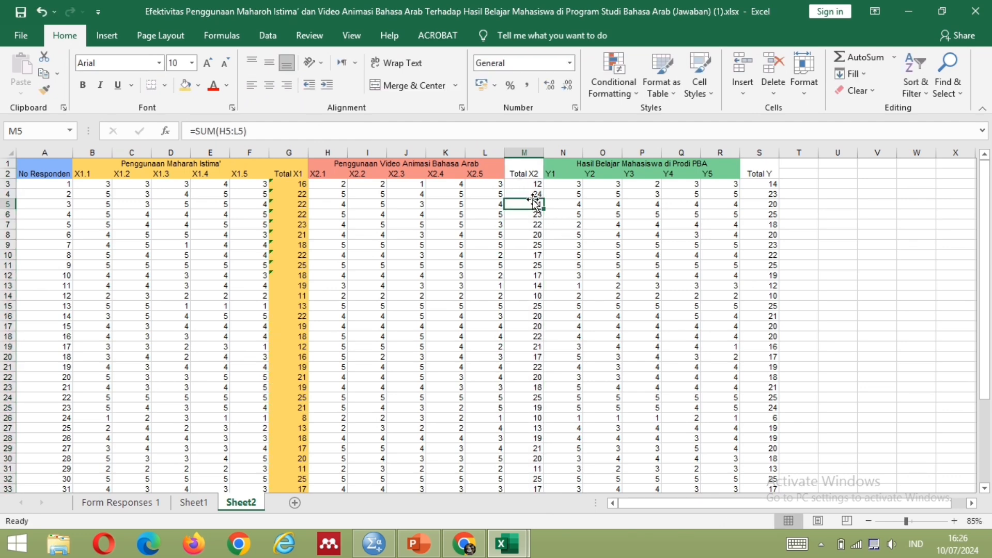
# Step: Fill the whole Total X2 column including its header (M1:M43) with the light red theme colour
pyautogui.click(531, 169)
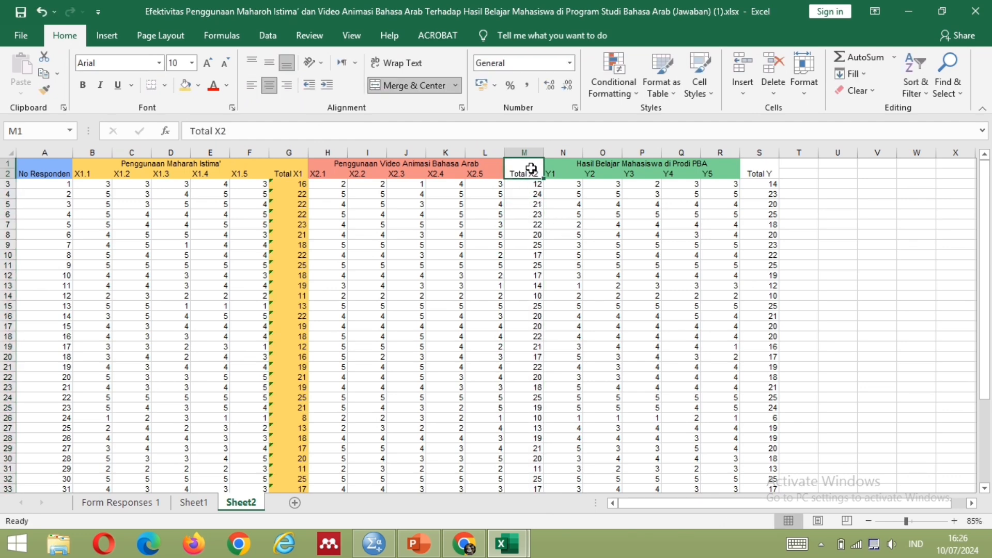
pyautogui.moveTo(531, 169); pyautogui.dragTo(527, 405)
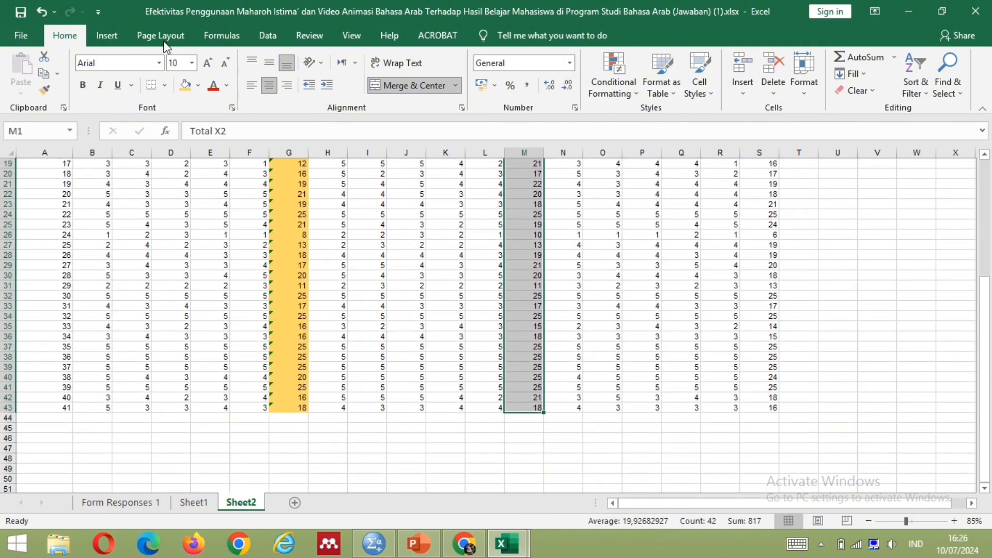
pyautogui.click(197, 88)
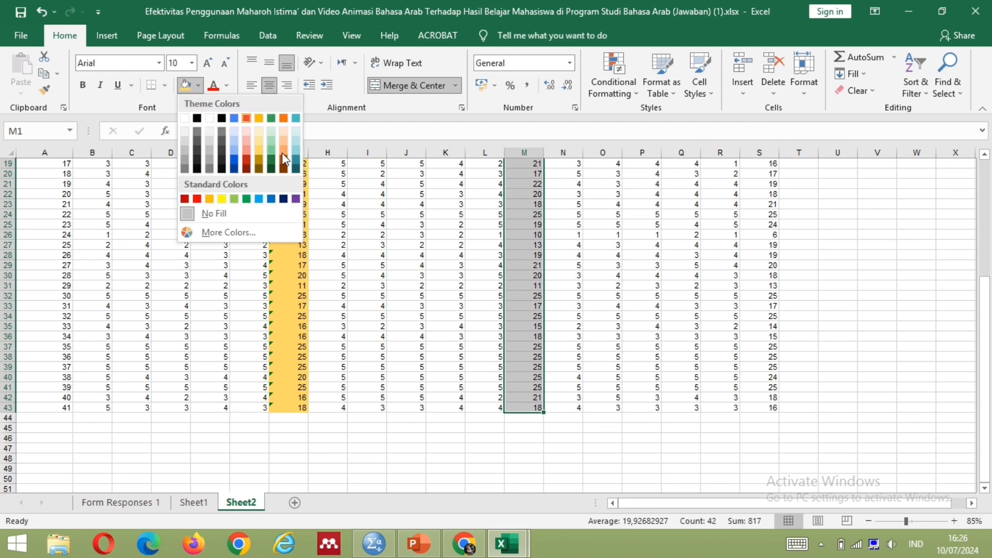
pyautogui.click(249, 150)
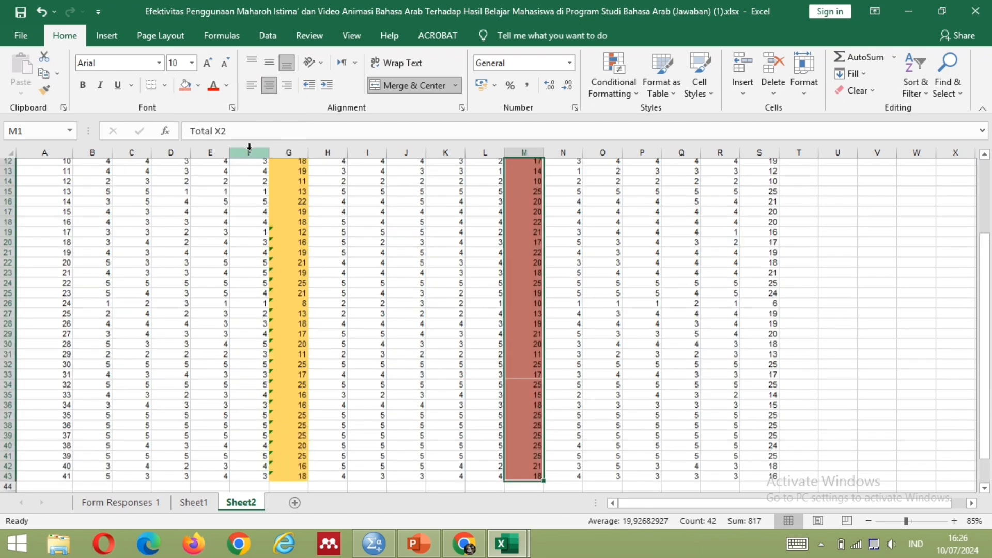
pyautogui.scroll(6, 422, 229)
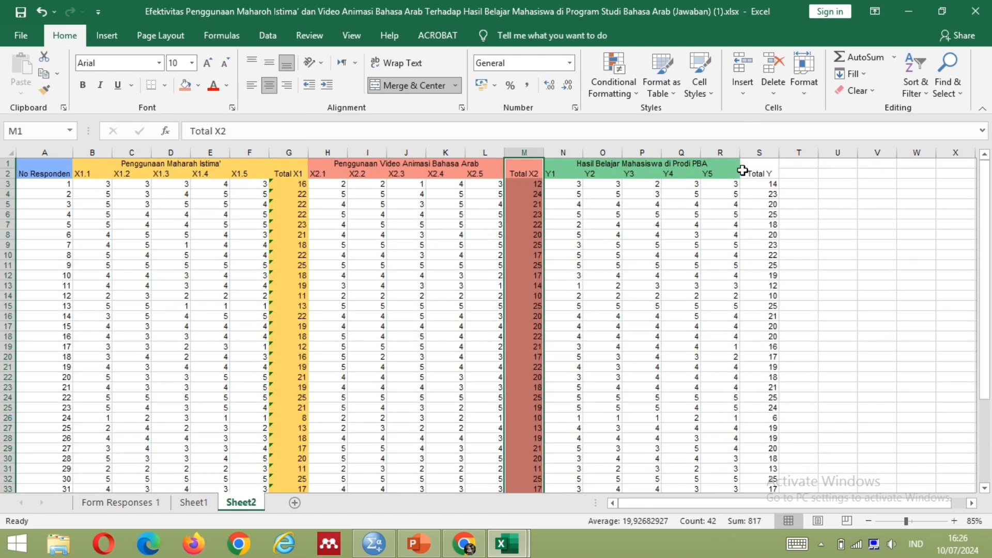
# Step: Fill the whole Total Y column including its header (S1:S43) with the light green theme colour
pyautogui.moveTo(753, 164); pyautogui.dragTo(759, 424)
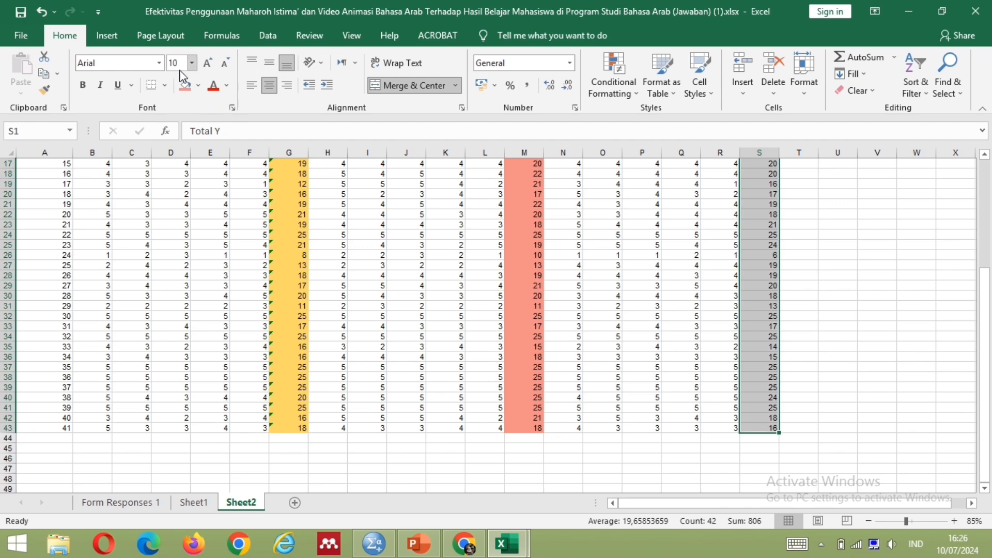
pyautogui.click(199, 86)
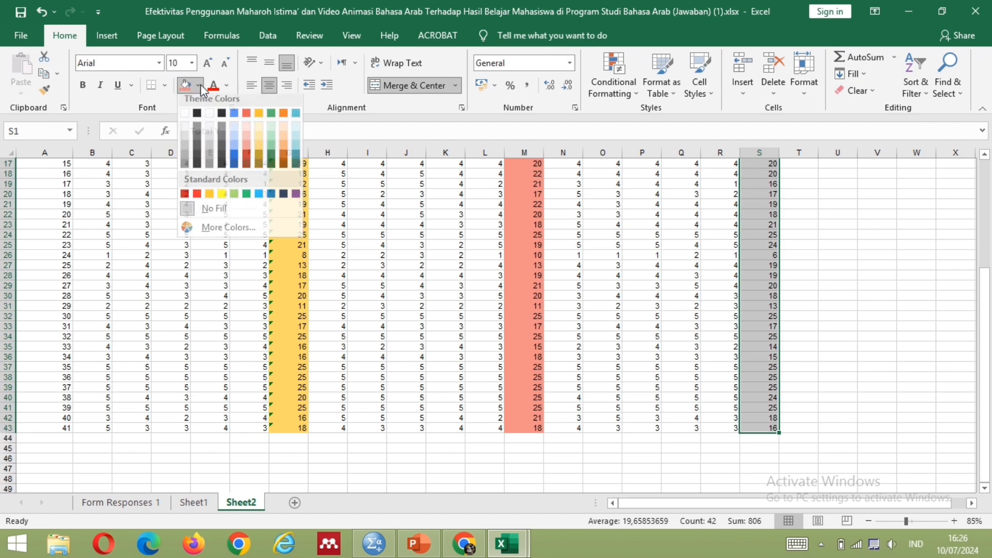
pyautogui.click(272, 153)
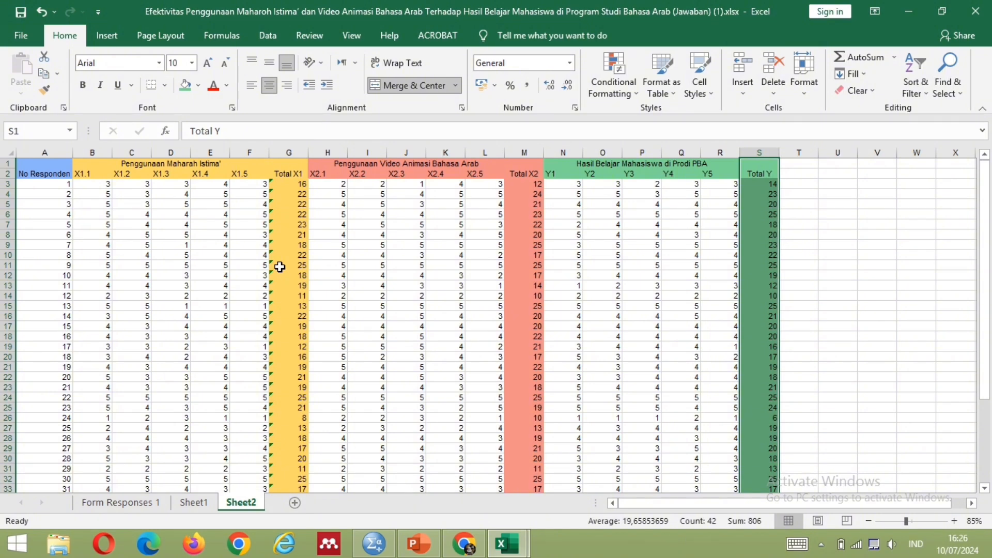
# Step: Fill the whole No Responden column including its header (A1:A43) with a light blue theme colour
pyautogui.click(56, 171)
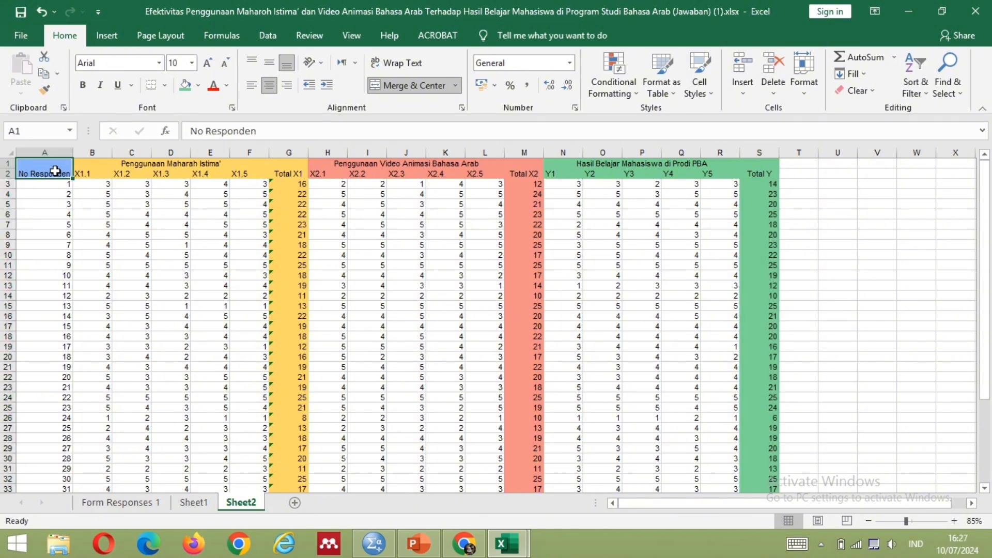
pyautogui.moveTo(55, 171); pyautogui.dragTo(60, 431)
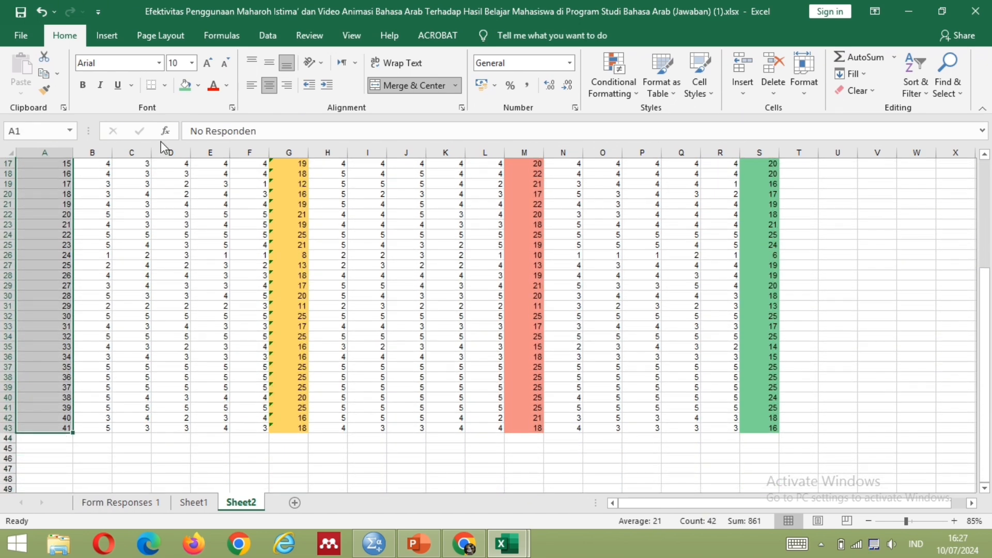
pyautogui.click(197, 85)
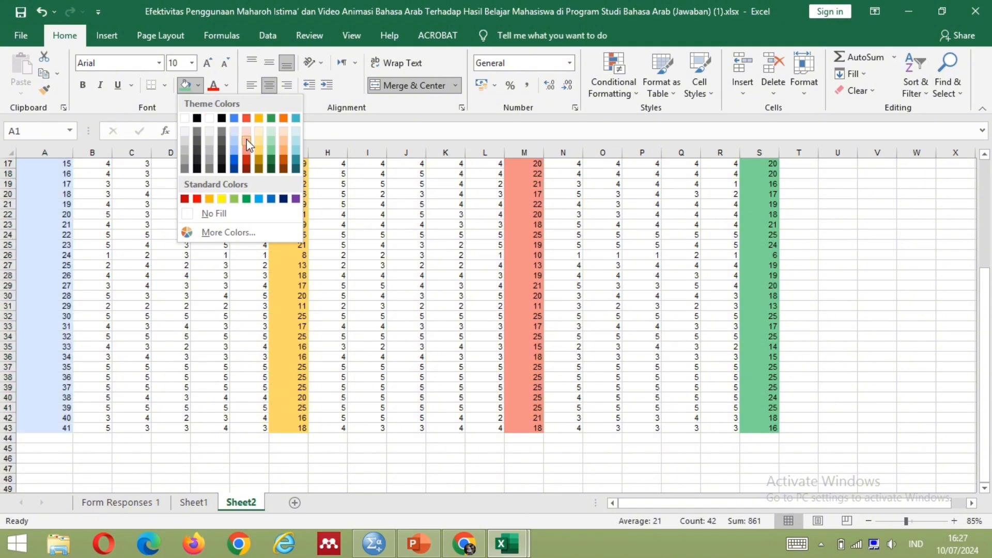
# Step: Fill the No Responden column on Sheet2 with a medium blue shade of the theme colors
pyautogui.click(235, 154)
pyautogui.scroll(5, 259, 241)
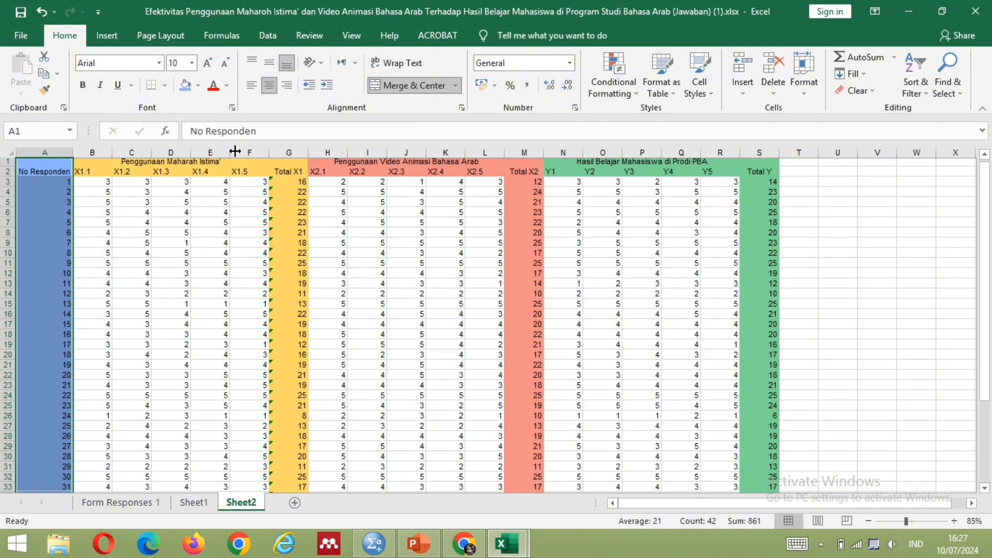
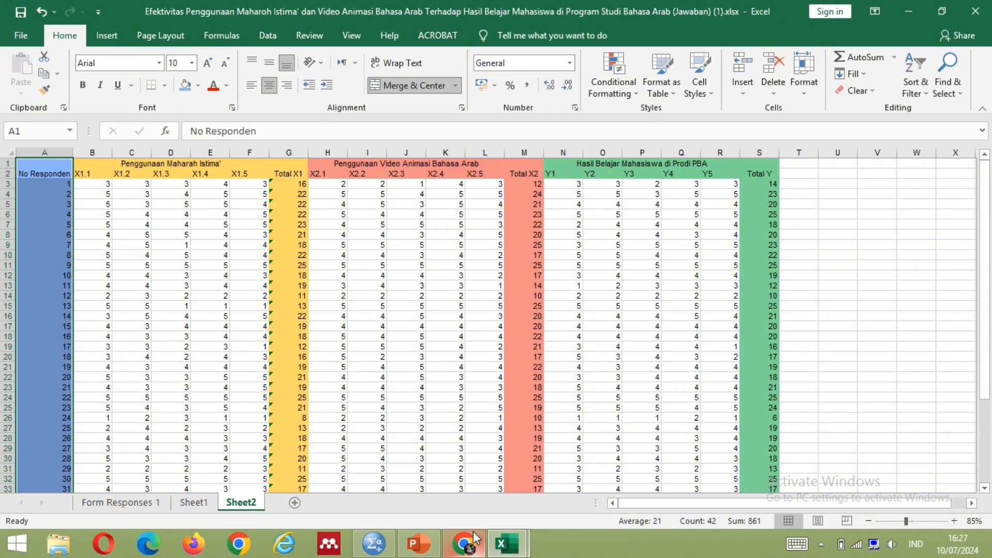
pyautogui.click(393, 552)
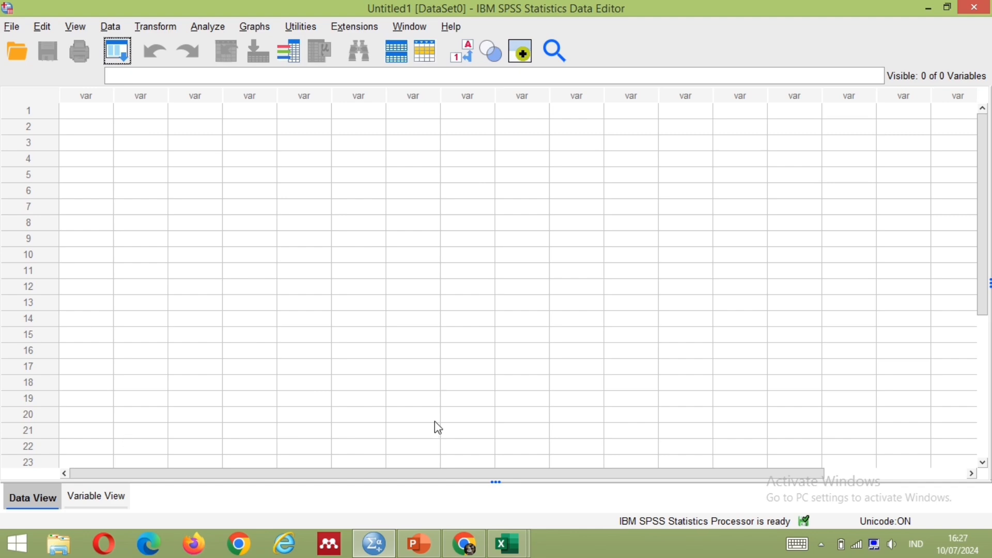
pyautogui.moveTo(518, 555)
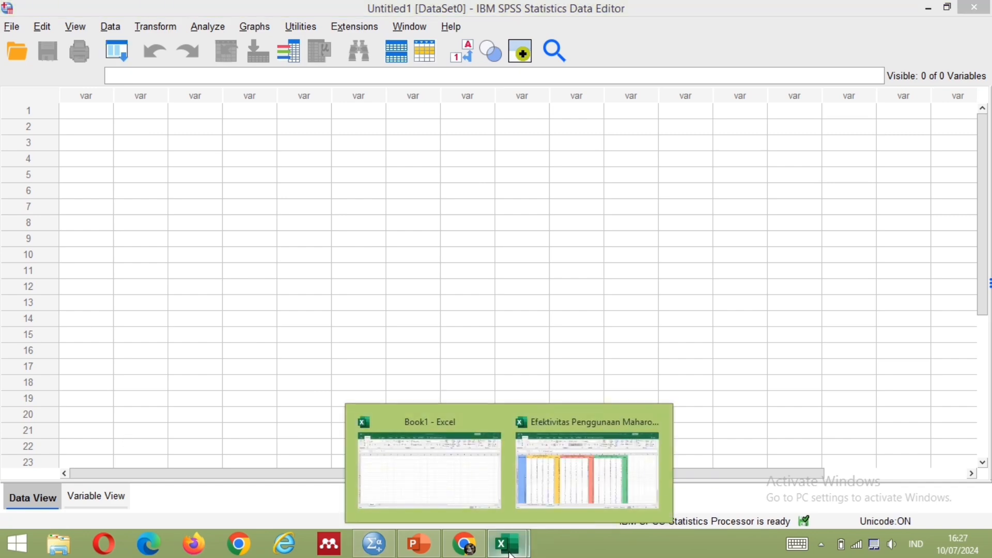
pyautogui.click(578, 496)
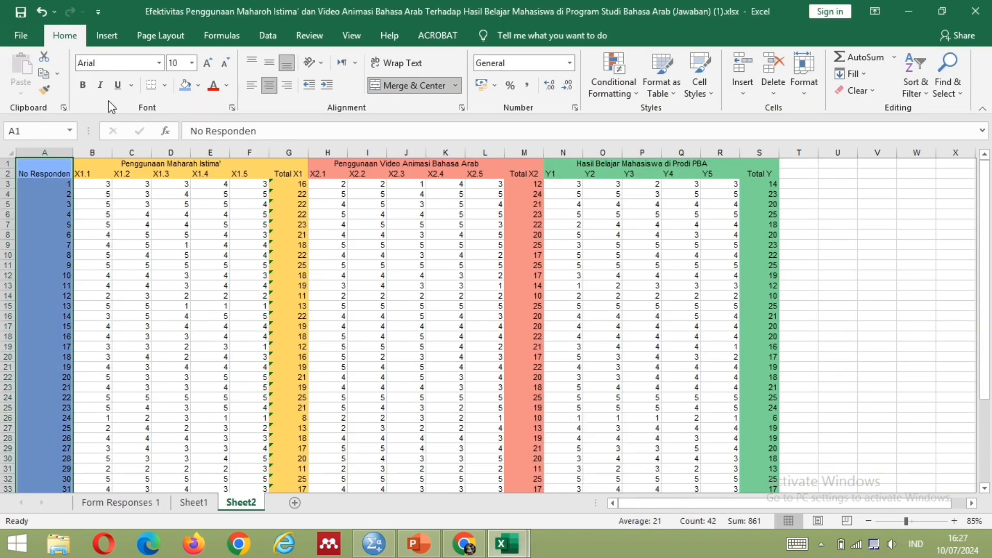
pyautogui.click(22, 36)
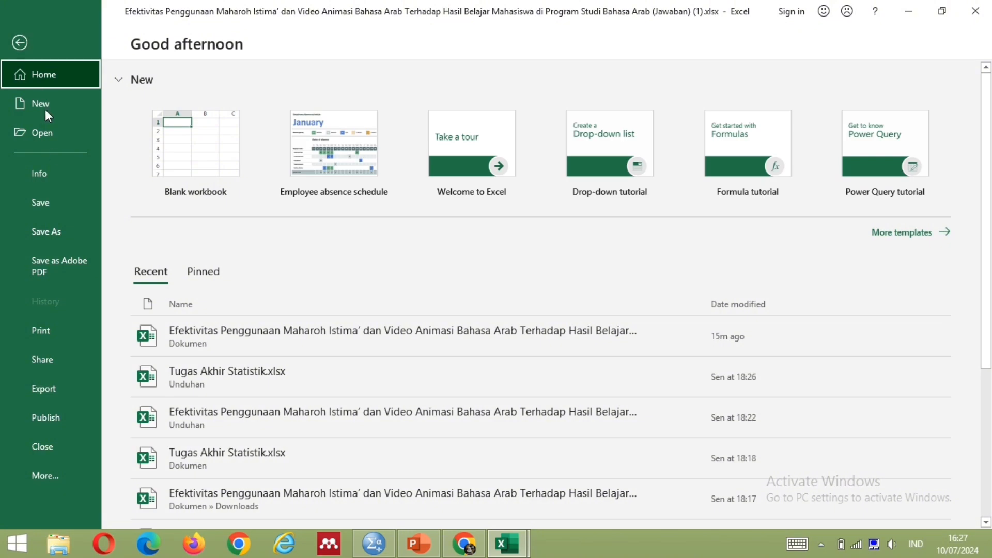
pyautogui.click(58, 225)
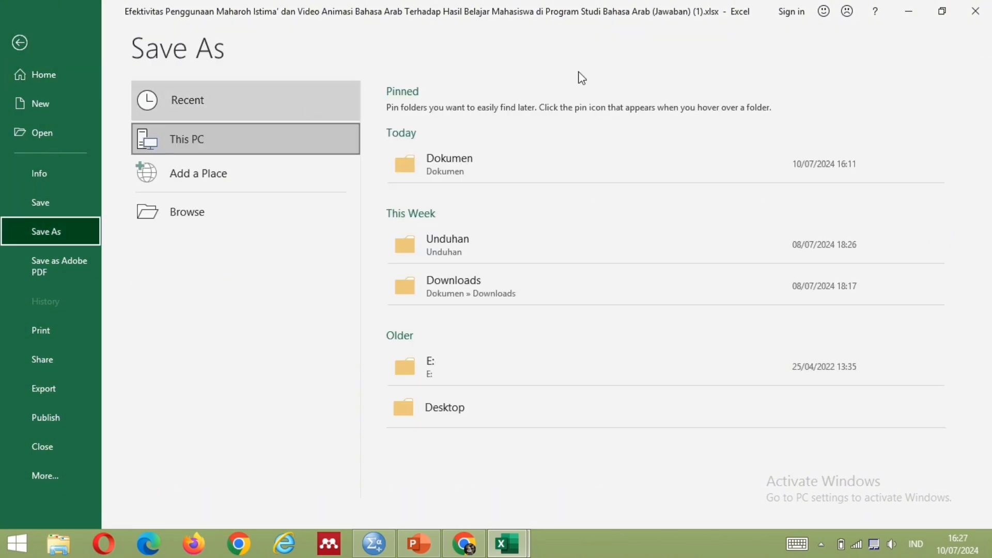
pyautogui.click(18, 42)
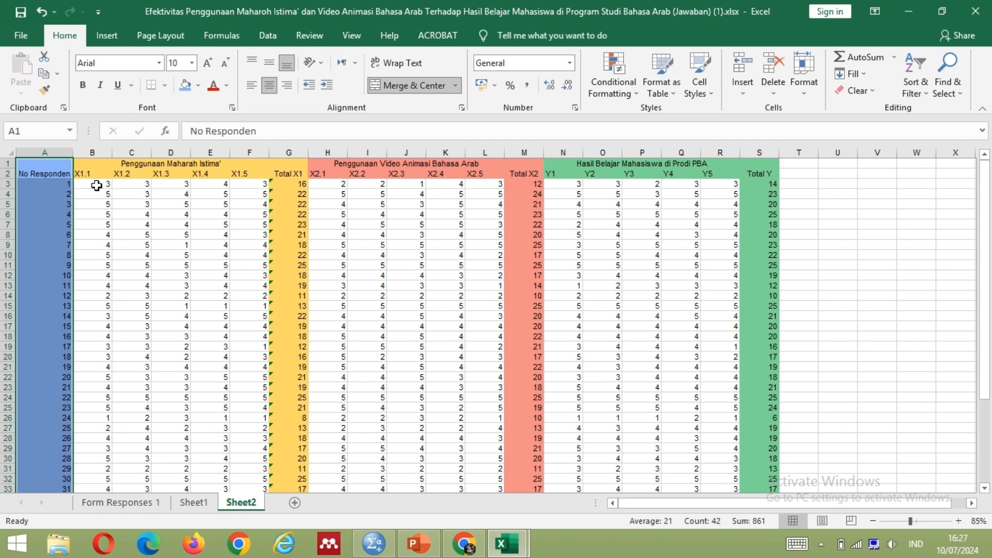
# Step: Copy the Penggunaan Maharah Istima' item scores in B3:F43 and check the empty data set in SPSS
pyautogui.moveTo(96, 185); pyautogui.dragTo(250, 469)
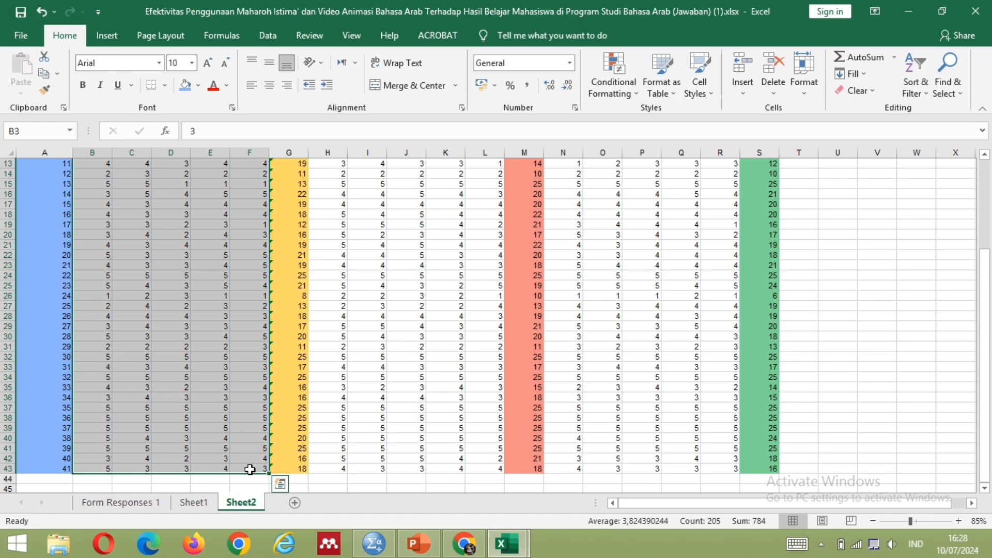
pyautogui.hotkey('ctrl', 'c')
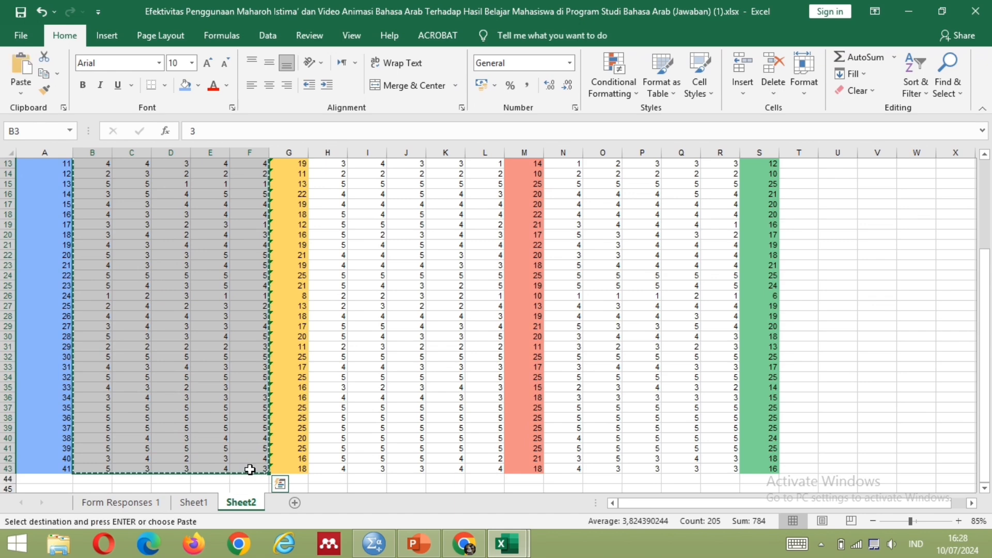
pyautogui.scroll(4, 250, 469)
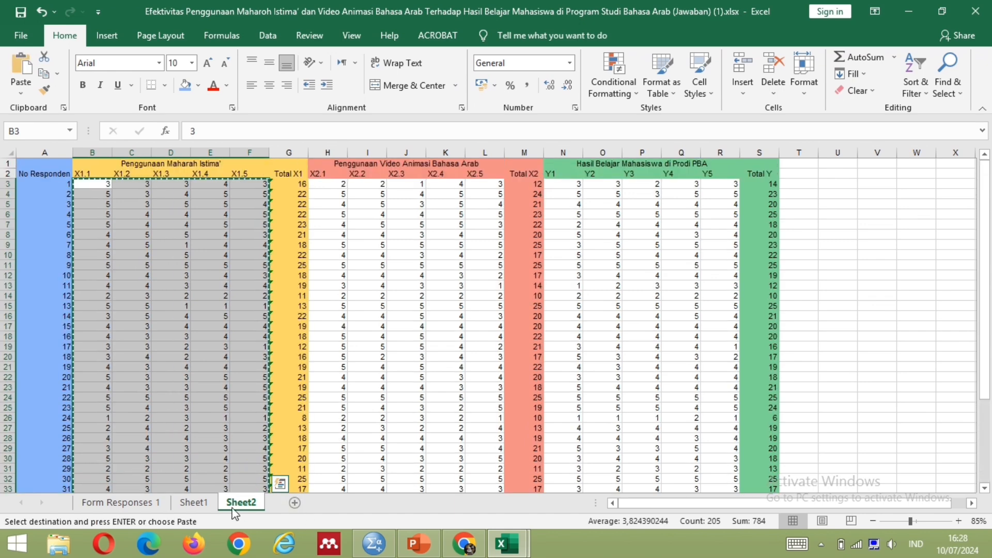
pyautogui.click(377, 551)
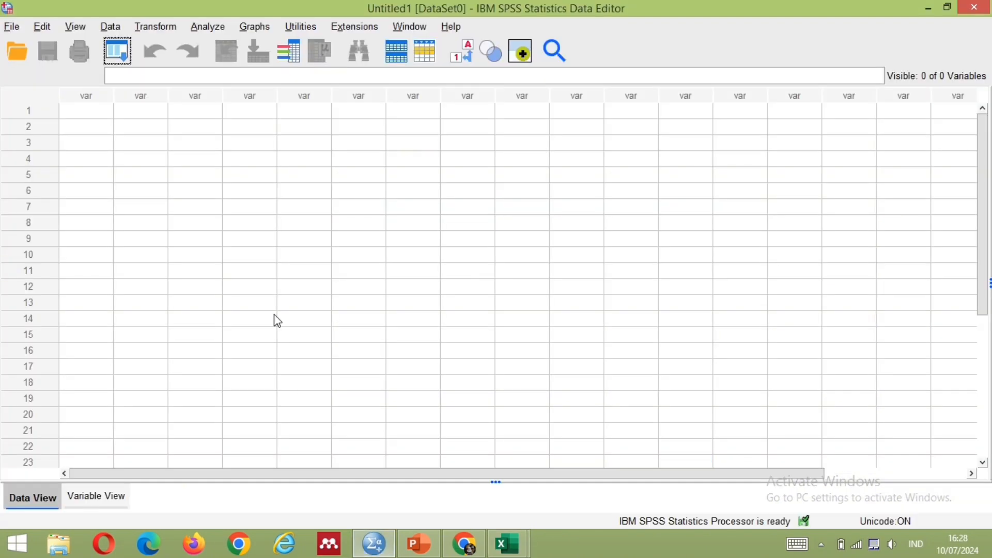
pyautogui.moveTo(518, 542)
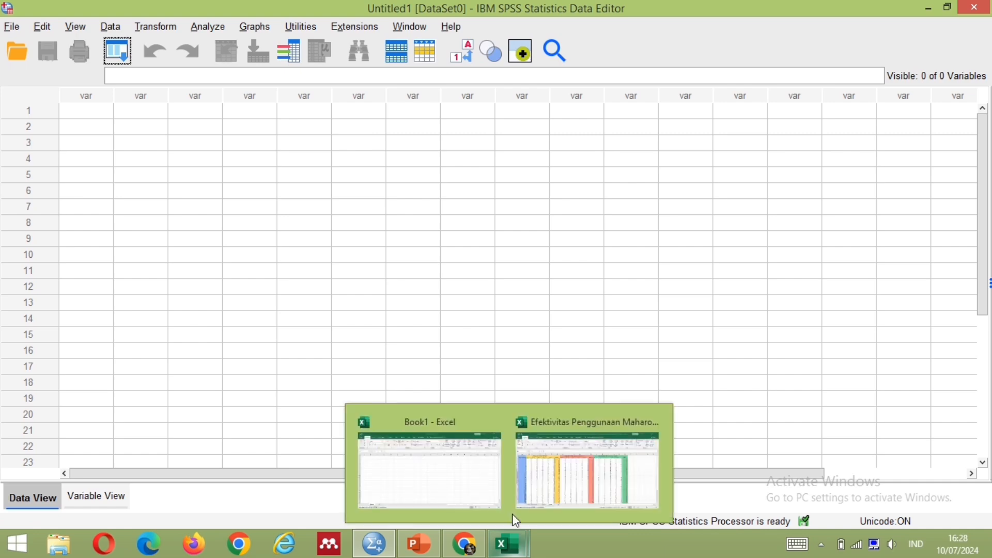
pyautogui.click(533, 481)
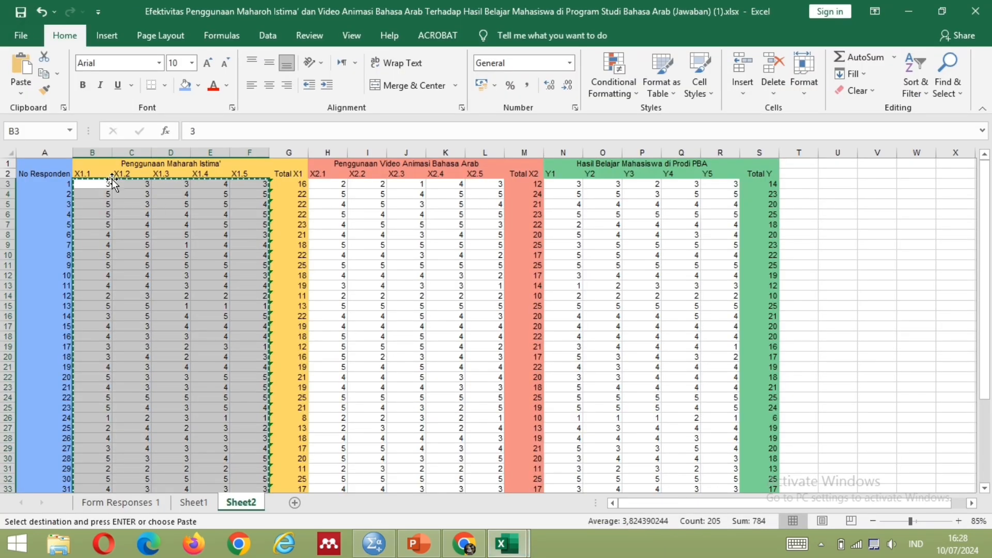
pyautogui.click(94, 164)
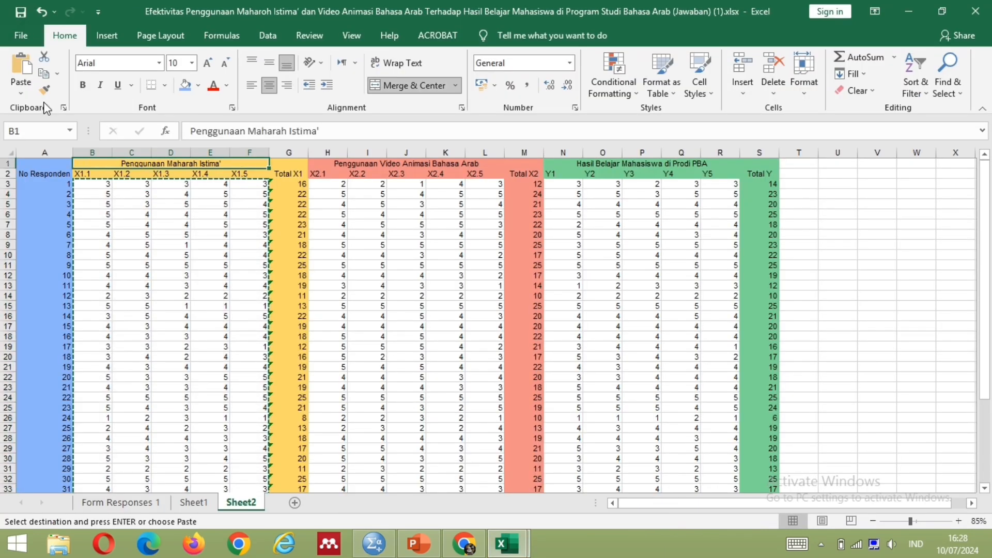
# Step: Save a copy of the workbook in the Unduhan (Downloads) folder under the name "Uji data gform"
pyautogui.click(26, 31)
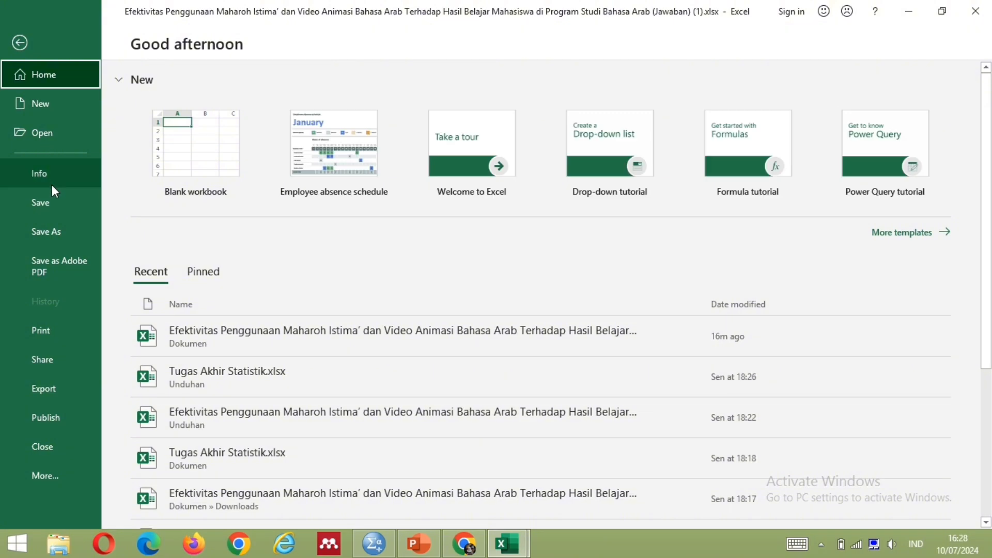
pyautogui.click(49, 232)
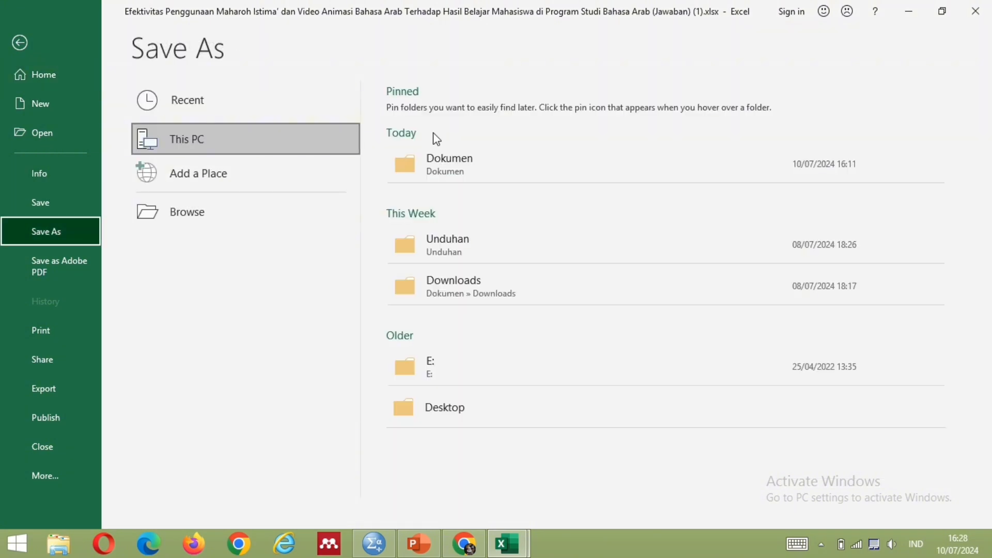
pyautogui.click(470, 240)
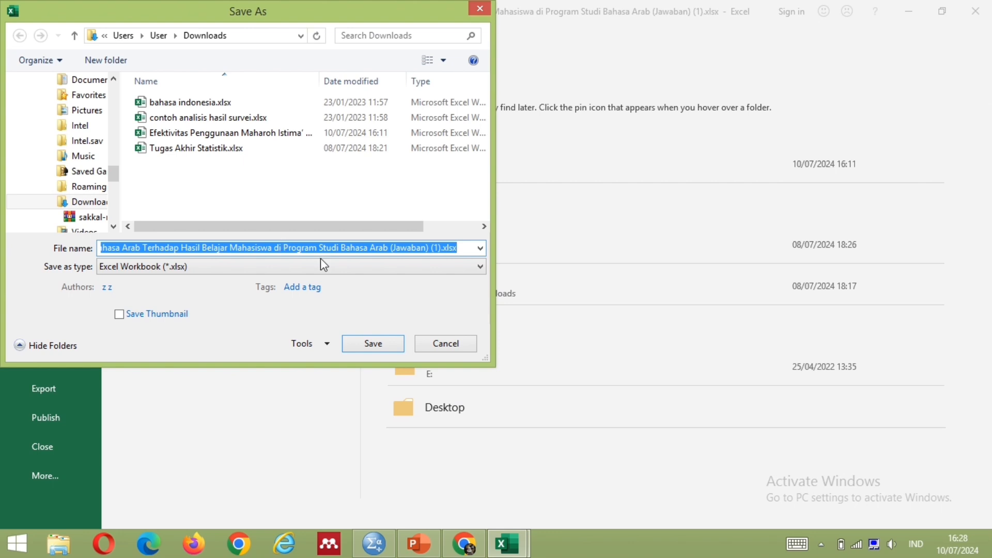
pyautogui.click(439, 249)
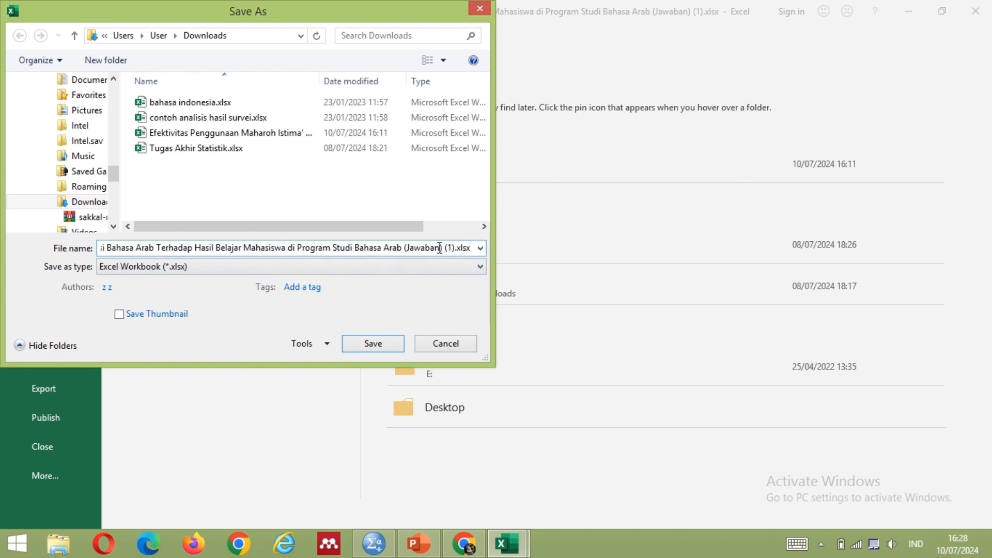
pyautogui.press('BackSpace')
pyautogui.press('BackSpace')
pyautogui.press('BackSpace')
pyautogui.press('BackSpace')
pyautogui.press('BackSpace')
pyautogui.press('BackSpace')
pyautogui.press('BackSpace')
pyautogui.press('BackSpace')
pyautogui.press('BackSpace')
pyautogui.press('BackSpace')
pyautogui.press('BackSpace')
pyautogui.press('BackSpace')
pyautogui.press('BackSpace')
pyautogui.press('BackSpace')
pyautogui.press('BackSpace')
pyautogui.press('BackSpace')
pyautogui.press('BackSpace')
pyautogui.press('BackSpace')
pyautogui.press('BackSpace')
pyautogui.press('BackSpace')
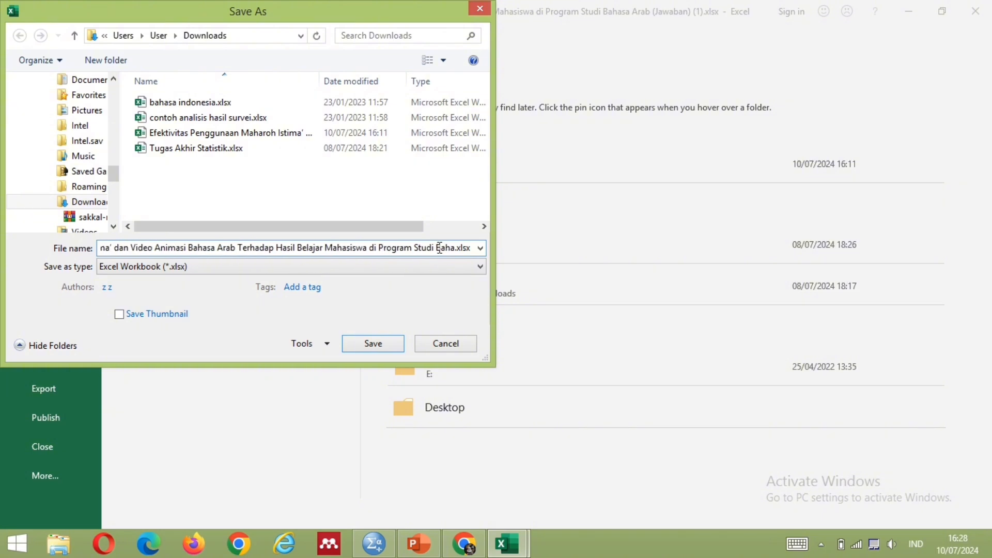
pyautogui.press('BackSpace')
pyautogui.press('BackSpace')
pyautogui.press('BackSpace')
pyautogui.press('BackSpace')
pyautogui.press('BackSpace')
pyautogui.press('BackSpace')
pyautogui.press('BackSpace')
pyautogui.press('BackSpace')
pyautogui.press('BackSpace')
pyautogui.press('BackSpace')
pyautogui.press('BackSpace')
pyautogui.press('BackSpace')
pyautogui.press('BackSpace')
pyautogui.press('BackSpace')
pyautogui.press('BackSpace')
pyautogui.press('BackSpace')
pyautogui.press('BackSpace')
pyautogui.press('BackSpace')
pyautogui.press('BackSpace')
pyautogui.press('BackSpace')
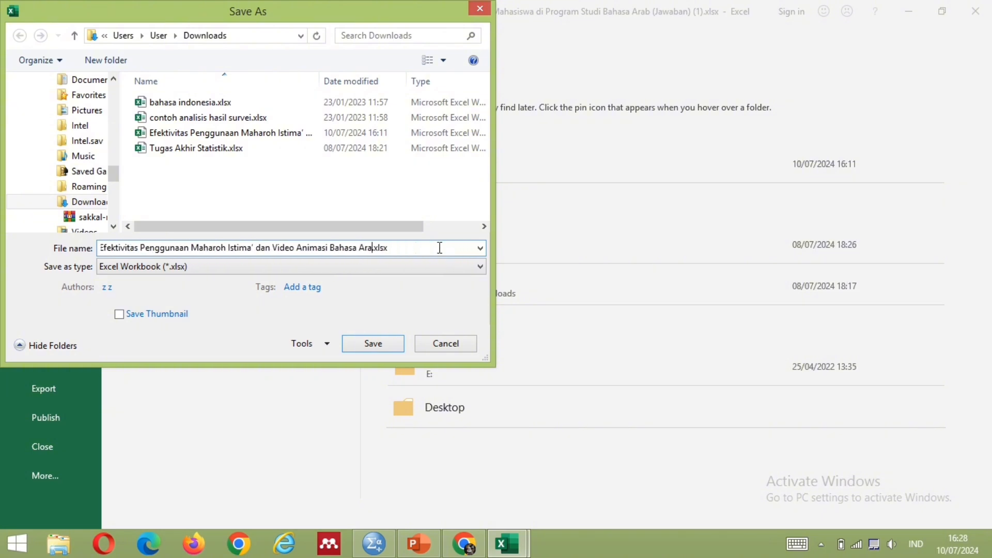
pyautogui.press('BackSpace')
pyautogui.press('BackSpace')
pyautogui.press('BackSpace')
pyautogui.press('BackSpace')
pyautogui.press('BackSpace')
pyautogui.press('BackSpace')
pyautogui.press('BackSpace')
pyautogui.press('BackSpace')
pyautogui.press('BackSpace')
pyautogui.press('BackSpace')
pyautogui.press('BackSpace')
pyautogui.press('BackSpace')
pyautogui.press('BackSpace')
pyautogui.press('BackSpace')
pyautogui.press('BackSpace')
pyautogui.press('BackSpace')
pyautogui.press('BackSpace')
pyautogui.press('BackSpace')
pyautogui.press('BackSpace')
pyautogui.press('BackSpace')
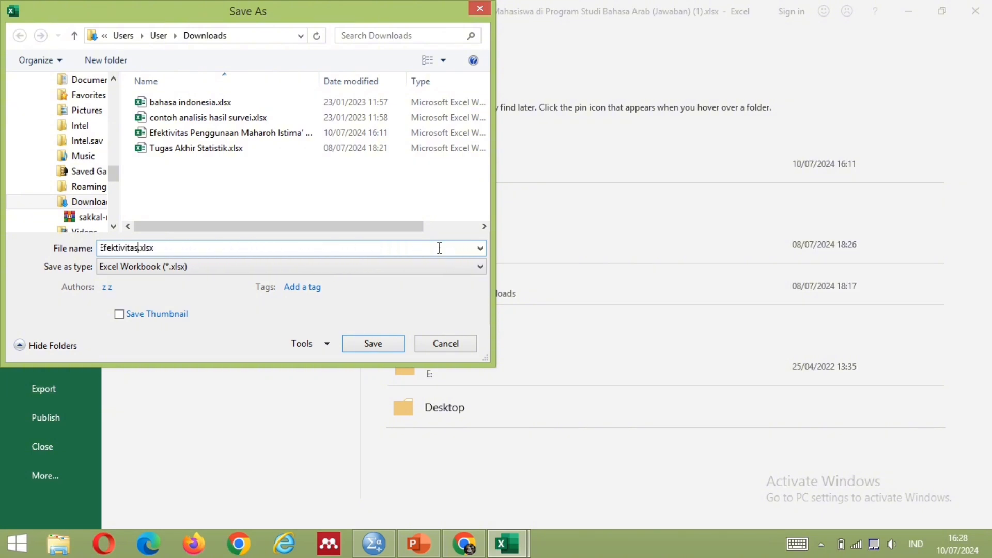
pyautogui.write('Uji data gform')
pyautogui.press('Return')
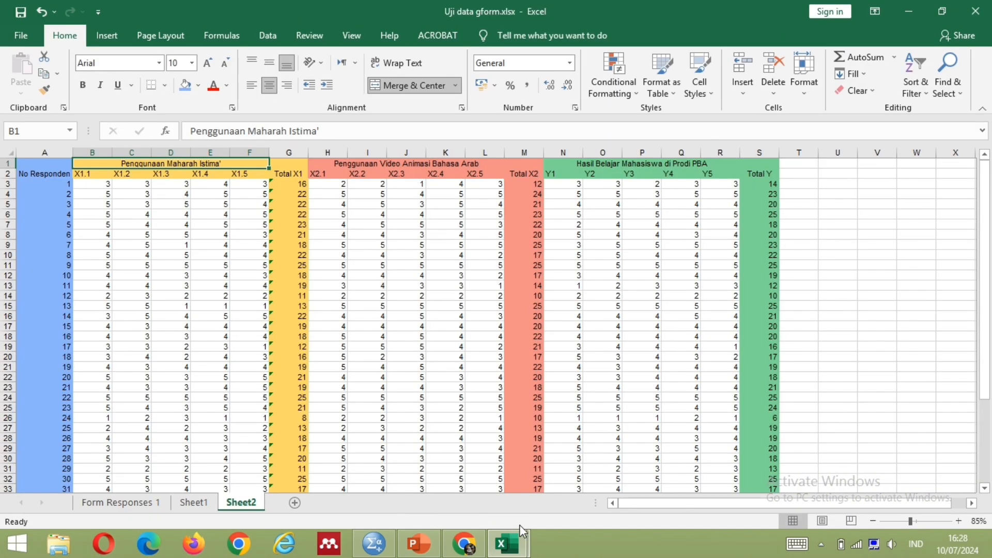
# Step: Switch to SPSS and start an Excel data import of "Uji data gform.xlsx" from the Downloads folder
pyautogui.click(374, 543)
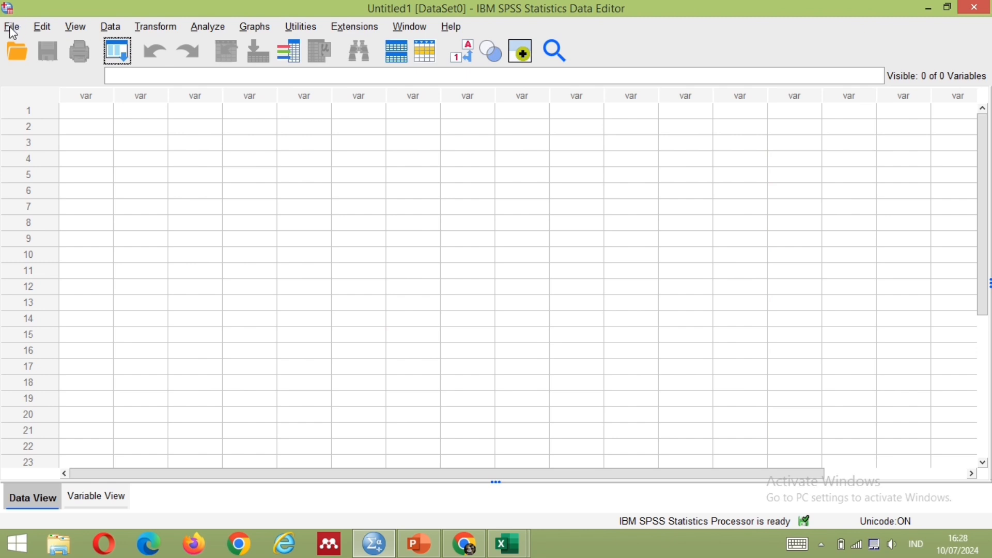
pyautogui.click(13, 28)
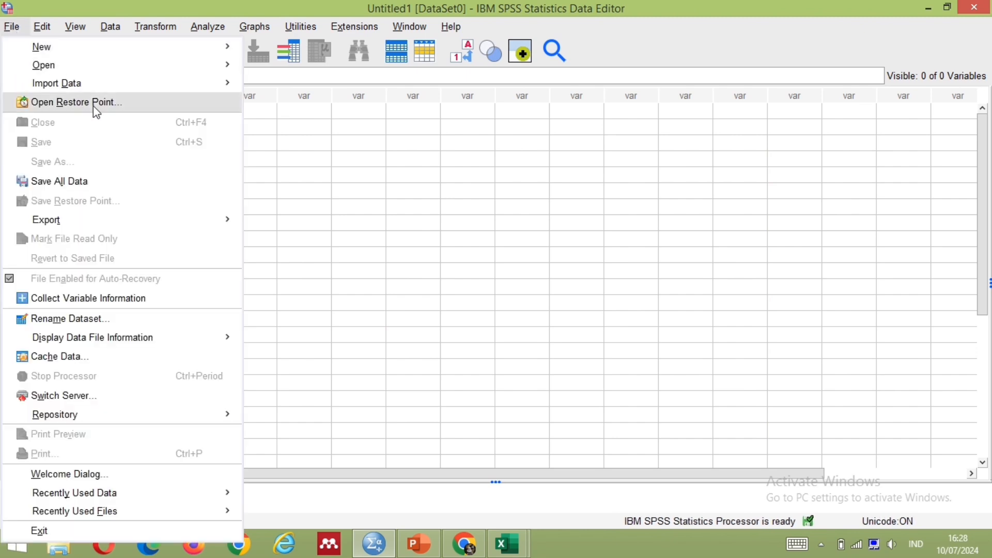
pyautogui.moveTo(103, 90)
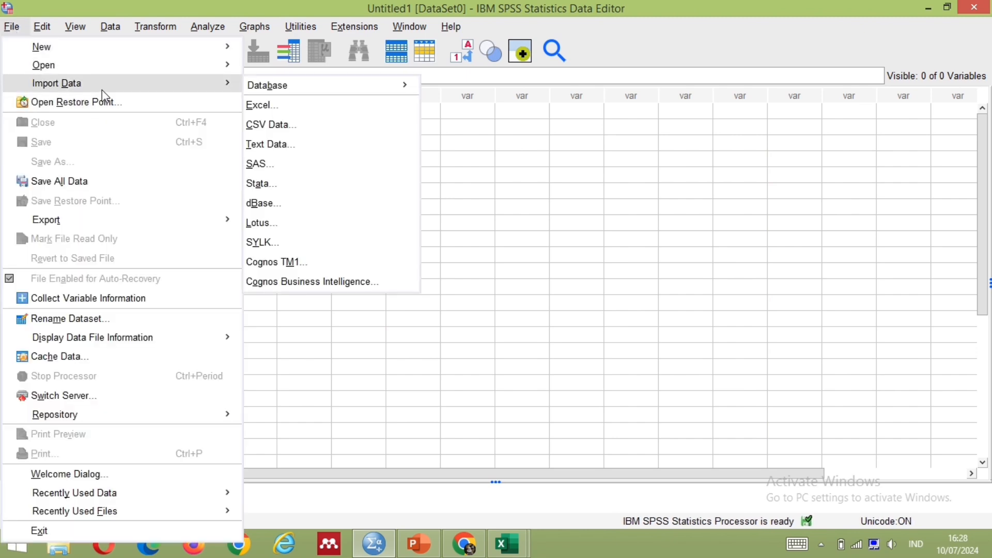
pyautogui.click(268, 107)
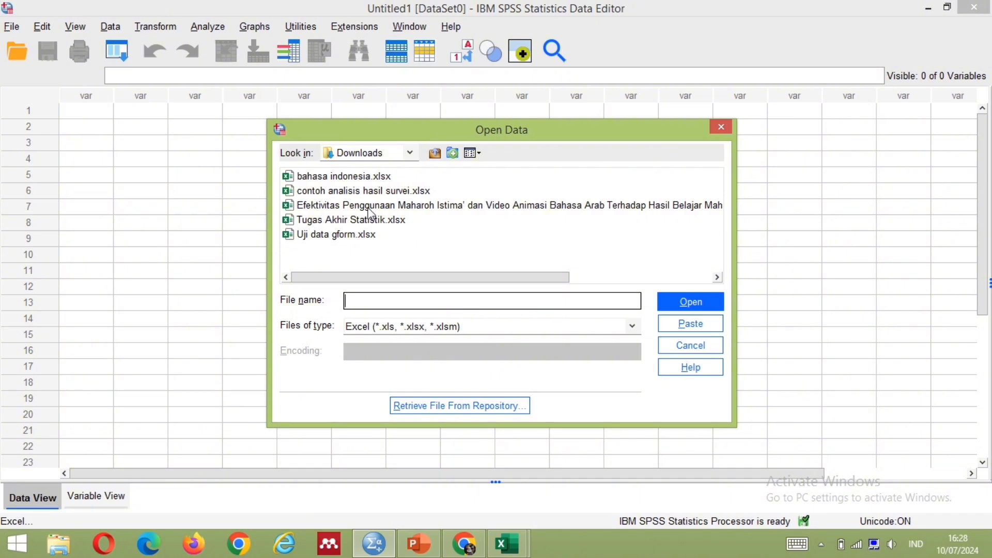
pyautogui.click(366, 238)
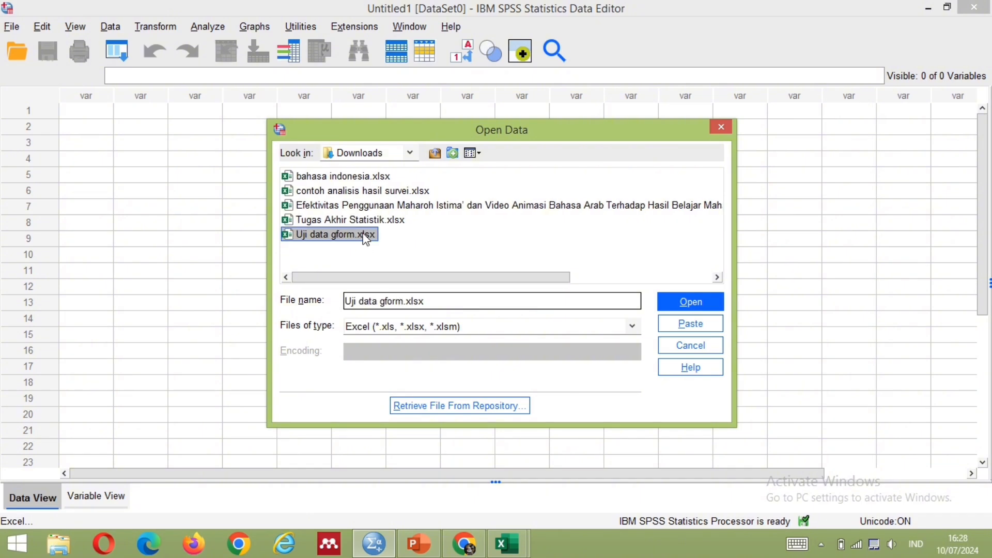
pyautogui.doubleClick(366, 236)
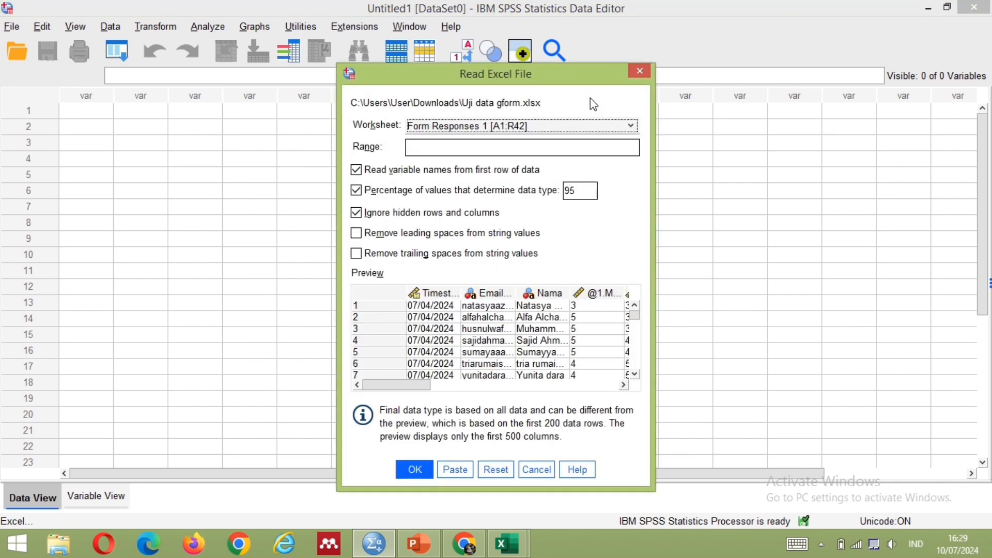
# Step: Import the Sheet2 [A1:S43] worksheet, keeping variable names read from the first row
pyautogui.click(544, 127)
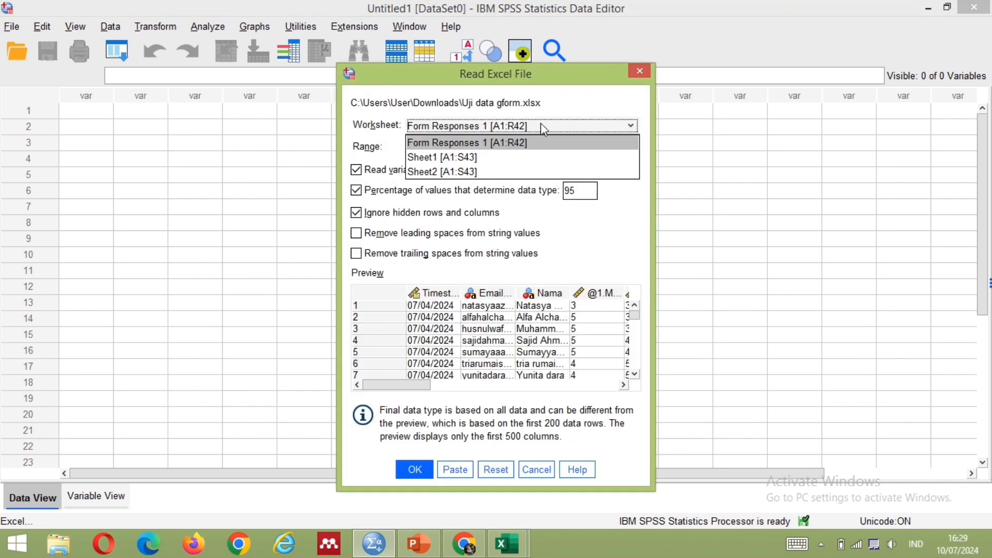
pyautogui.click(518, 171)
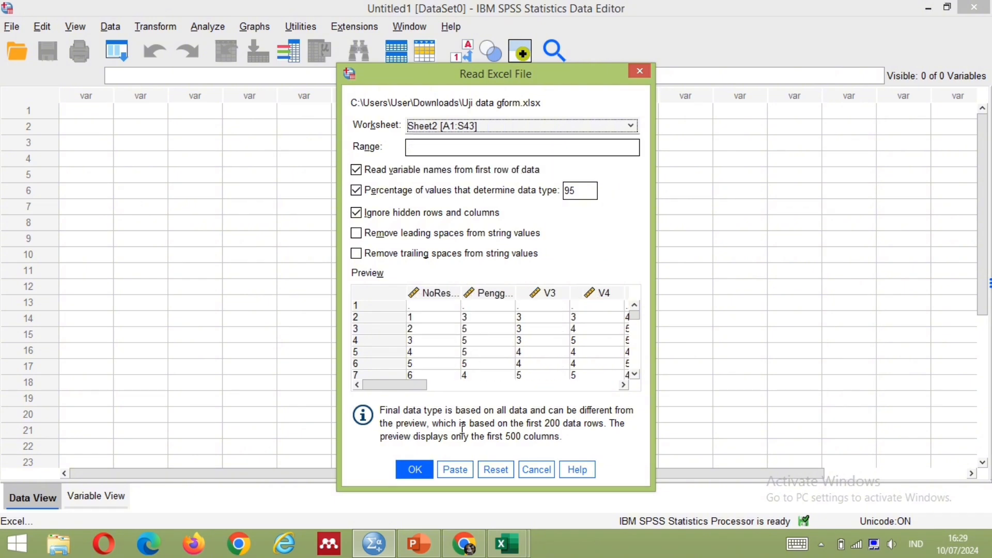
pyautogui.click(429, 470)
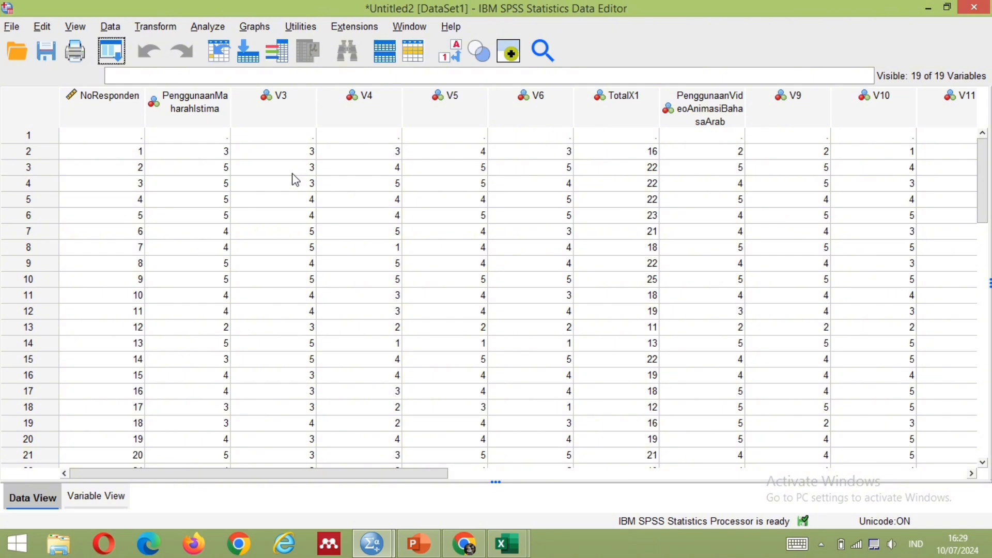
# Step: Delete the values-free first case across all variables from NoResponden to TotalY
pyautogui.click(289, 101)
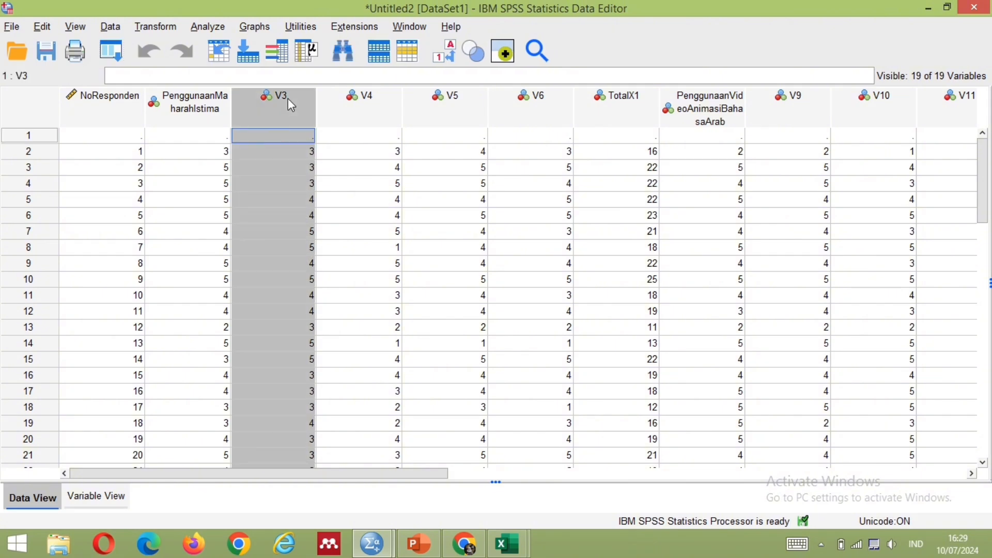
pyautogui.click(138, 137)
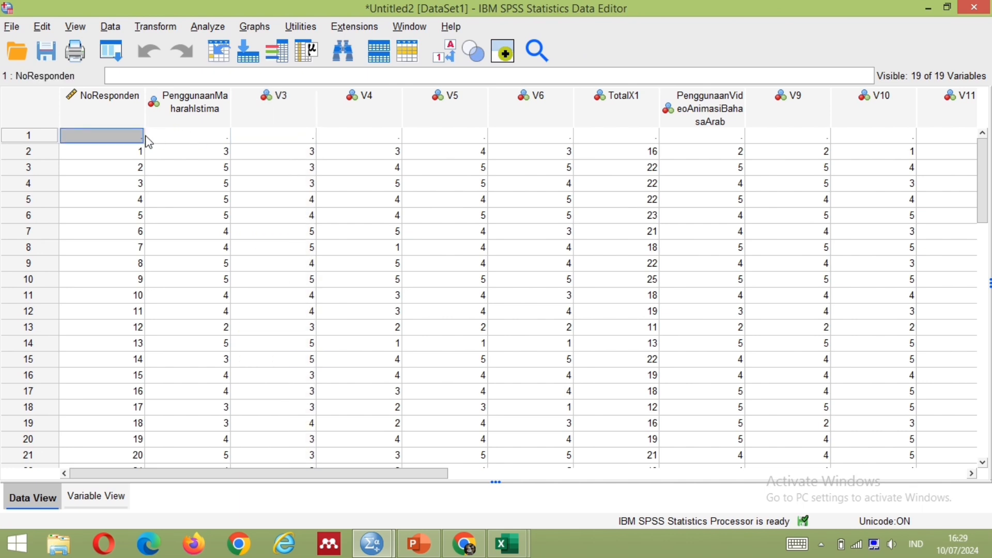
pyautogui.moveTo(133, 143); pyautogui.dragTo(709, 142)
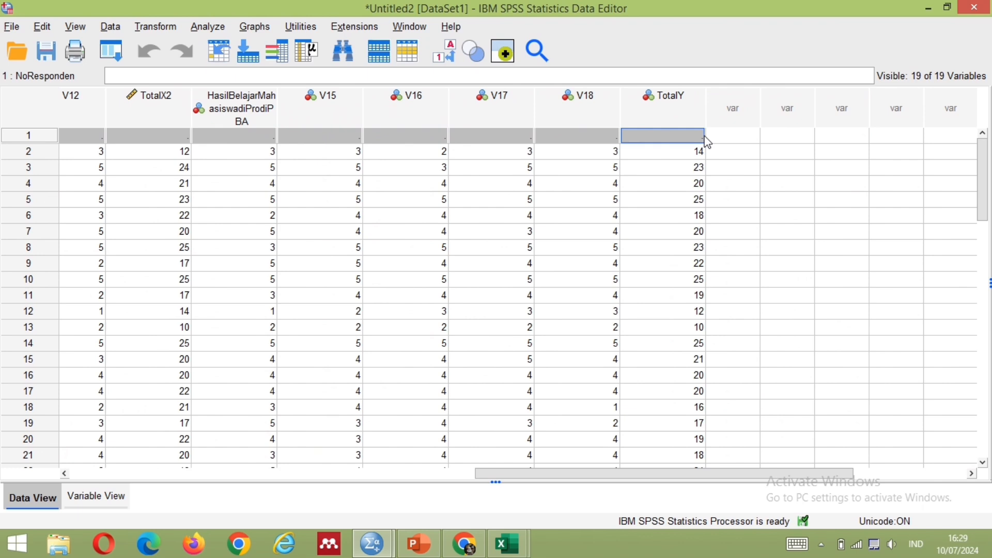
pyautogui.press('Delete')
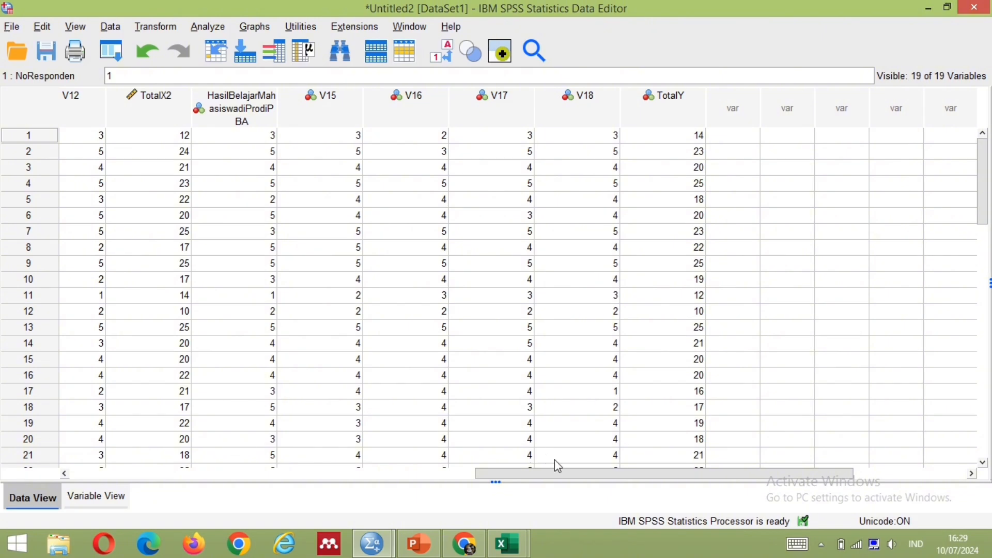
# Step: Examine the imported respondent data across the variables and down to the last filled case
pyautogui.moveTo(550, 473); pyautogui.dragTo(195, 463)
pyautogui.click(239, 442)
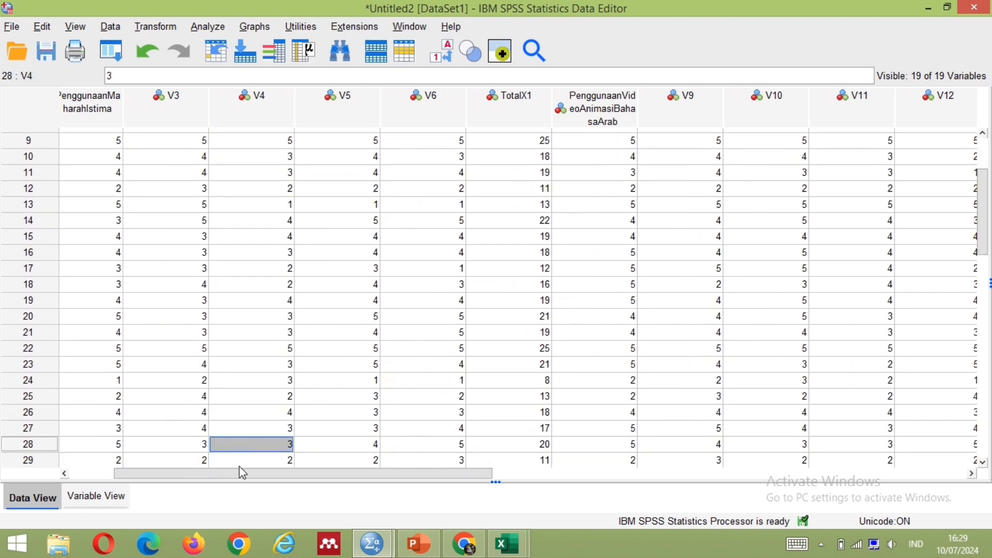
pyautogui.moveTo(243, 481); pyautogui.dragTo(163, 489)
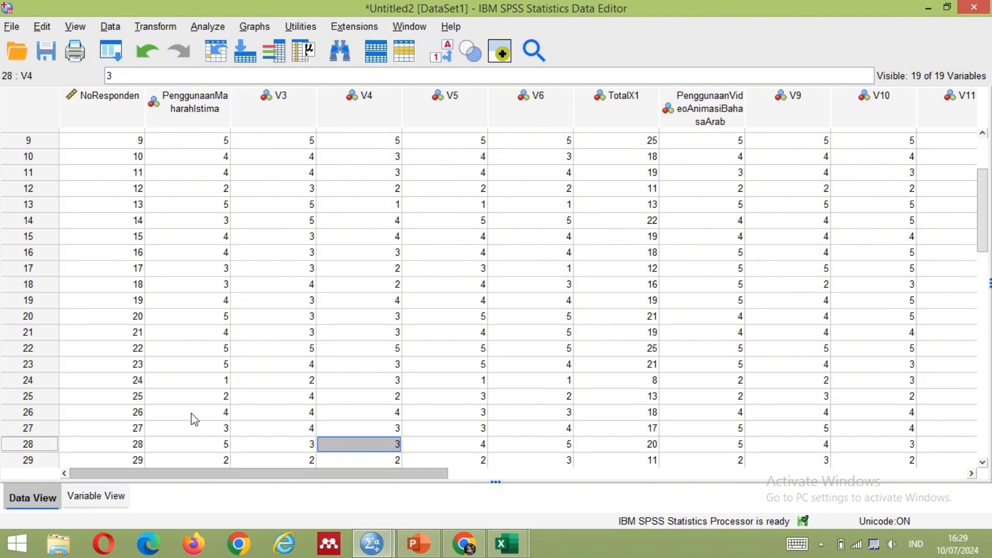
pyautogui.hscroll(2, 221, 281)
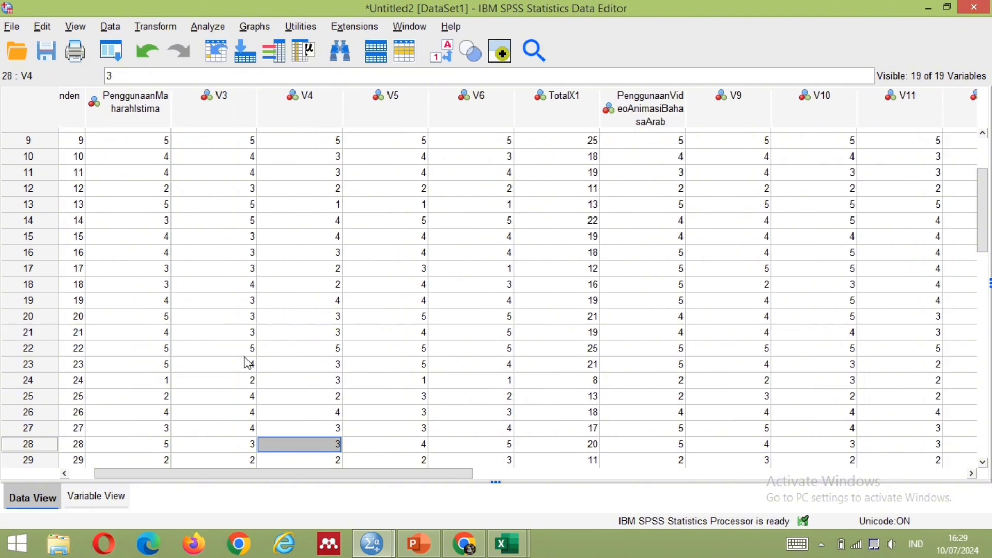
pyautogui.scroll(-10, 244, 361)
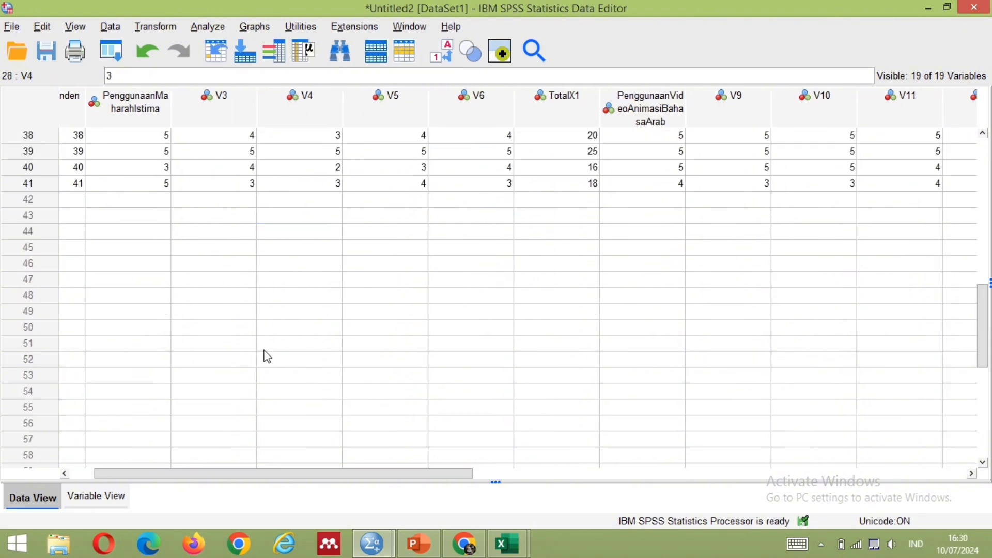
pyautogui.scroll(12, 267, 356)
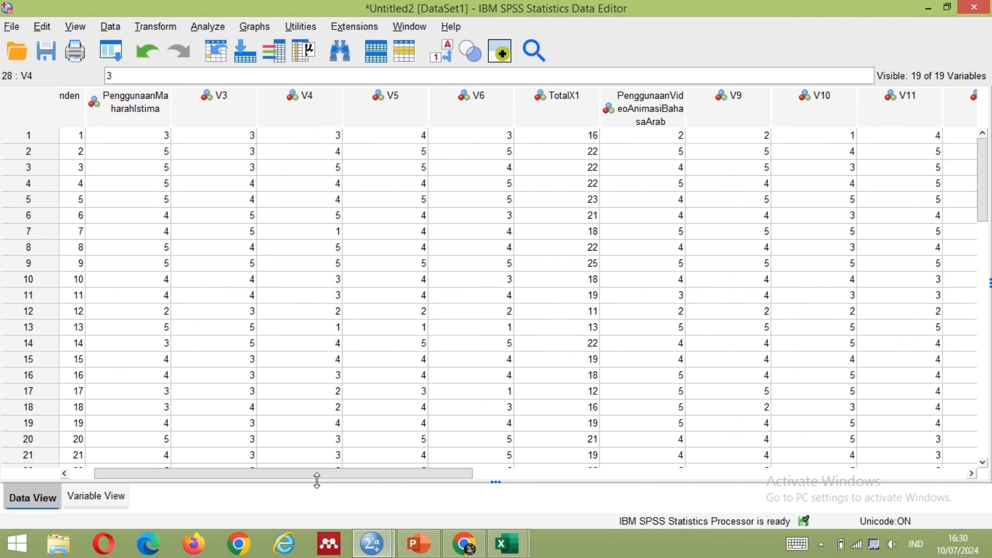
pyautogui.moveTo(321, 471); pyautogui.dragTo(278, 474)
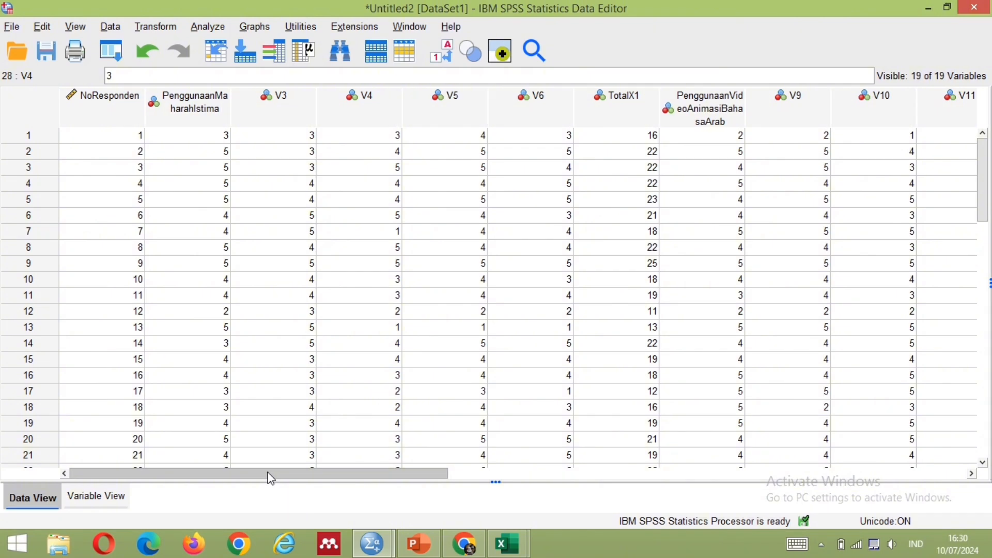
# Step: In the variable definitions, rename the variable PenggunaanMaharahIstima as X1.1
pyautogui.click(71, 498)
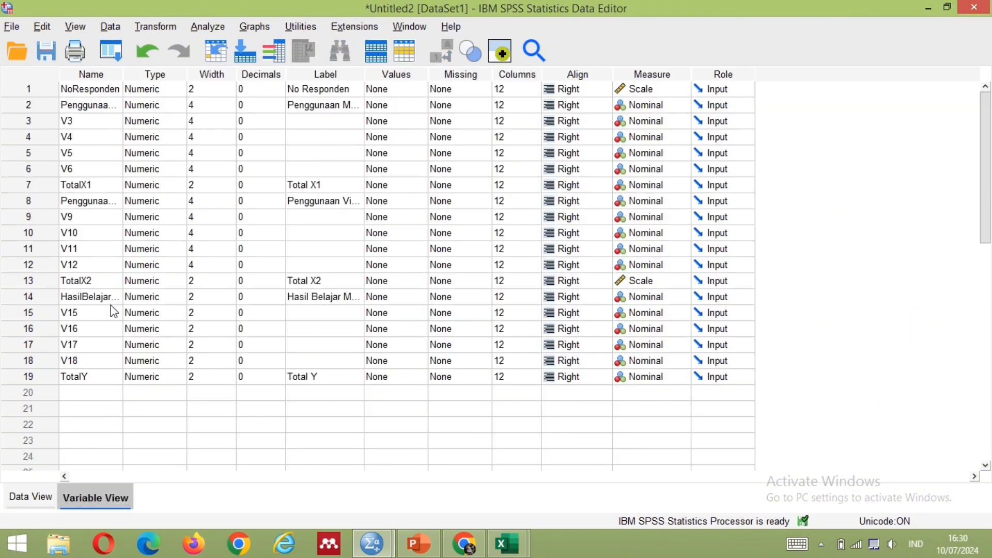
pyautogui.click(115, 106)
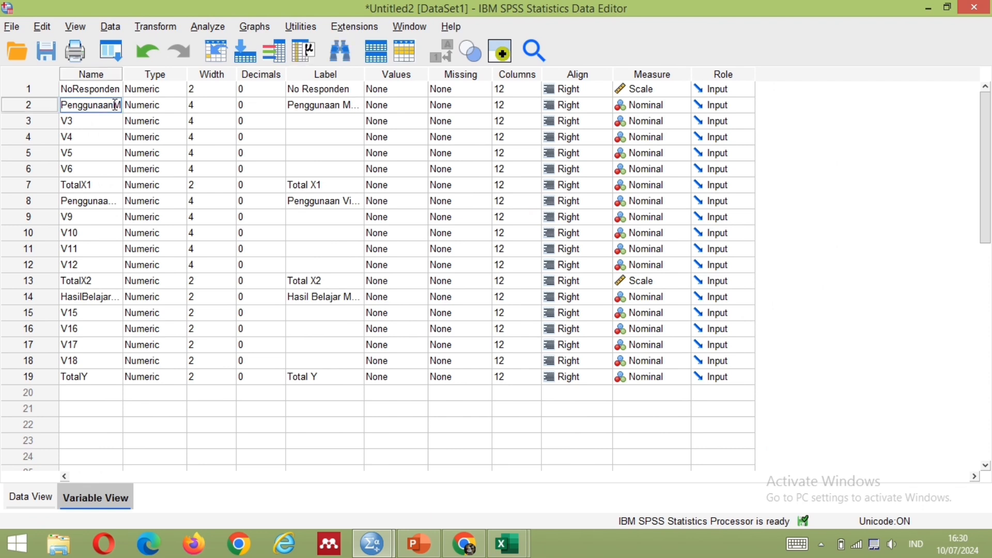
pyautogui.click(115, 105)
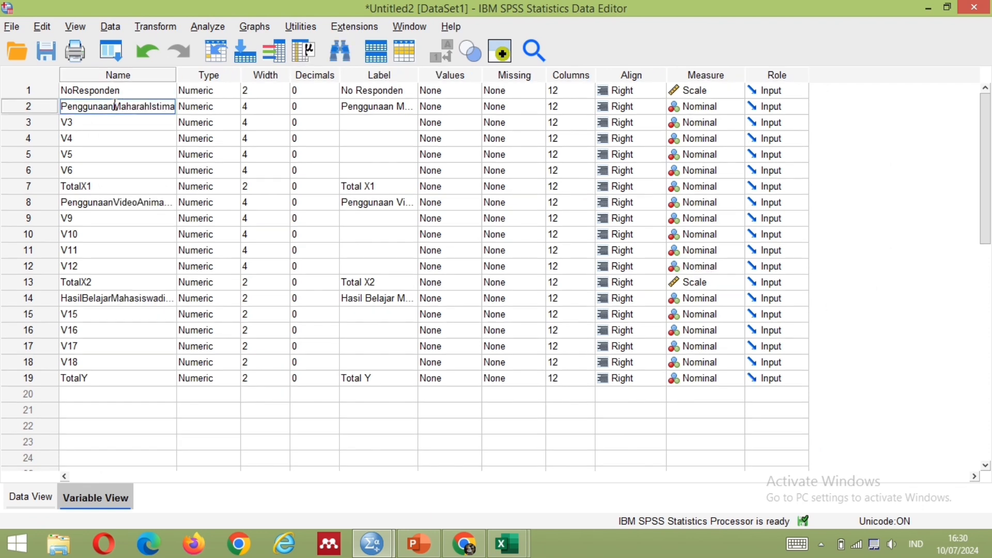
pyautogui.doubleClick(115, 106)
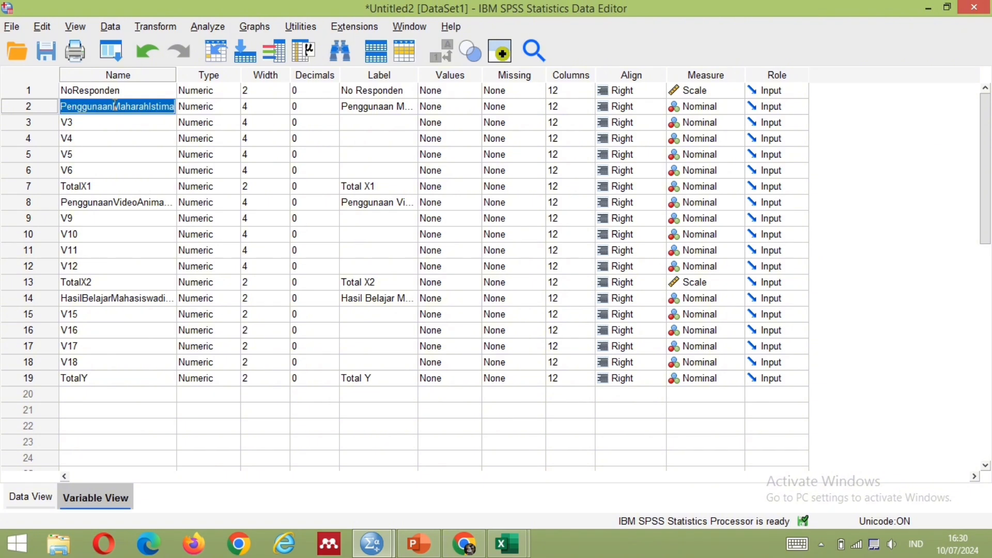
pyautogui.write('x')
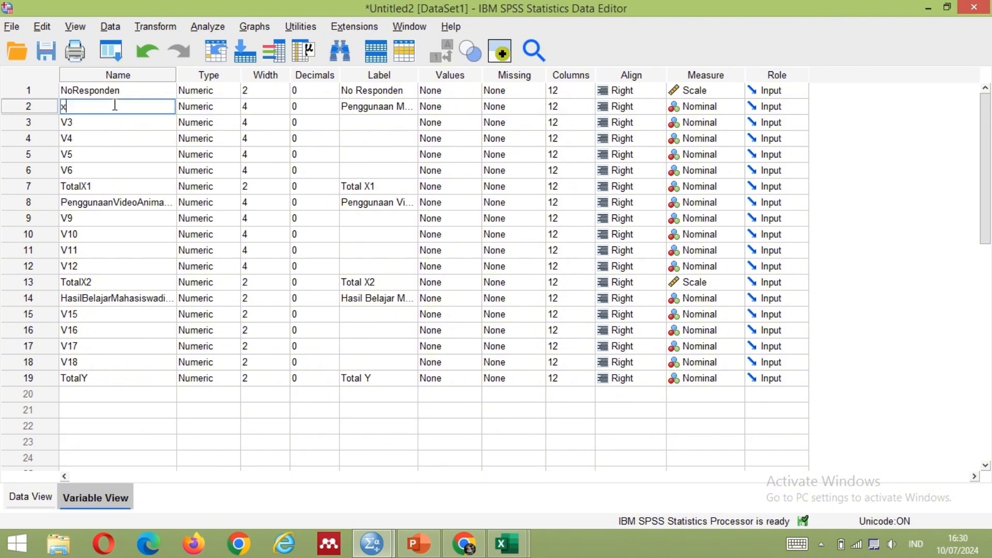
pyautogui.press('BackSpace')
pyautogui.write('X1.1')
pyautogui.press('Tab')
pyautogui.click(117, 110)
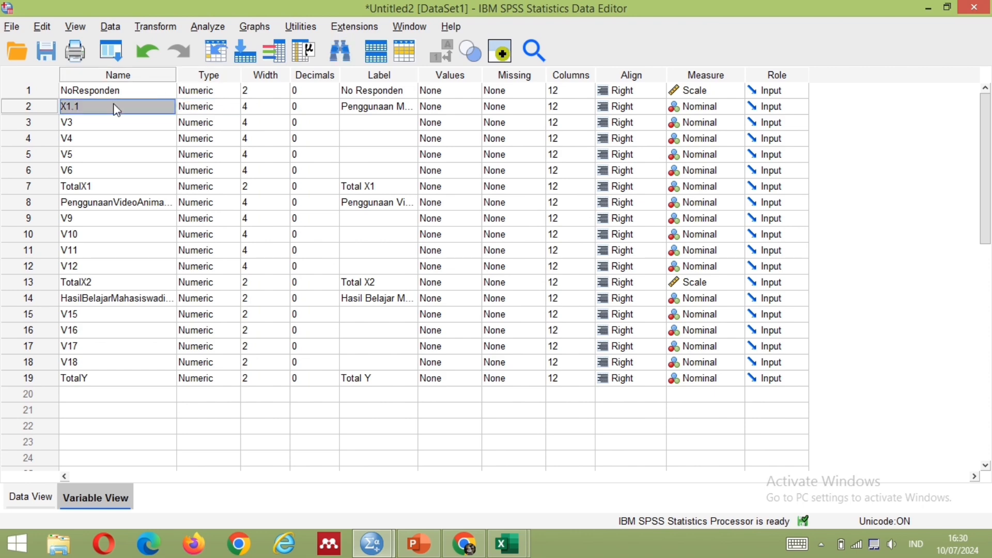
# Step: Rename variable V3 as X1.2 and variable V4 as X1.3
pyautogui.press('Down')
pyautogui.write('X')
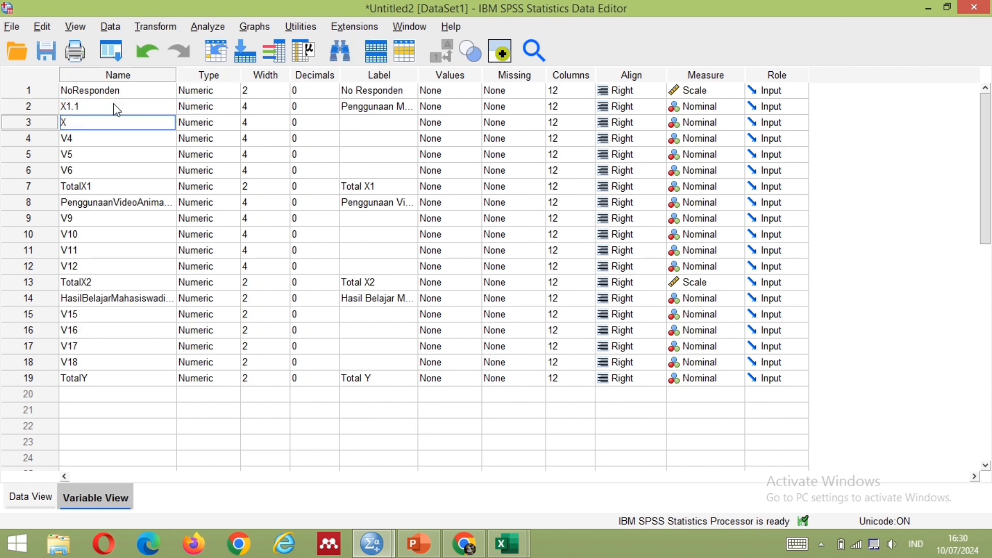
pyautogui.write('1.2')
pyautogui.press('Return')
pyautogui.write('X')
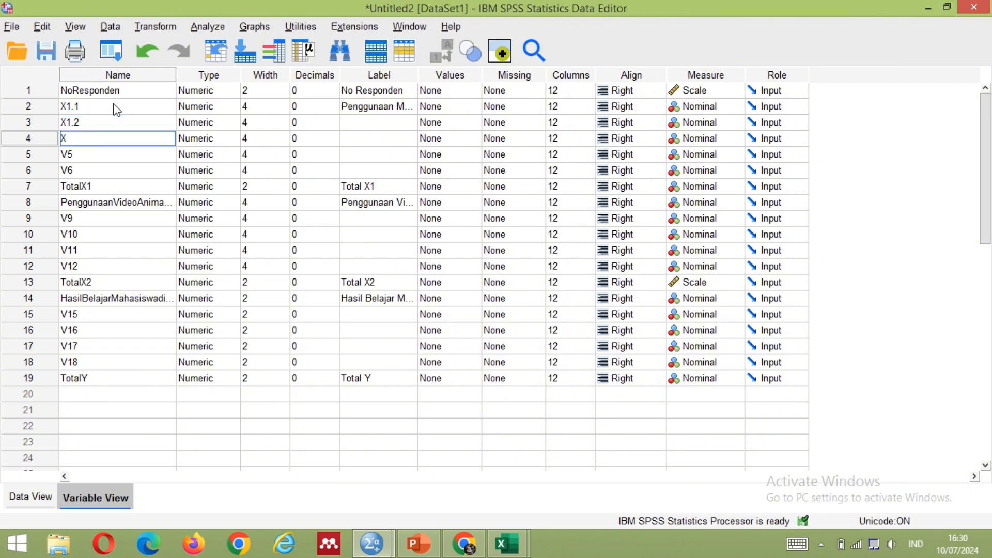
pyautogui.write('1.3')
pyautogui.press('Return')
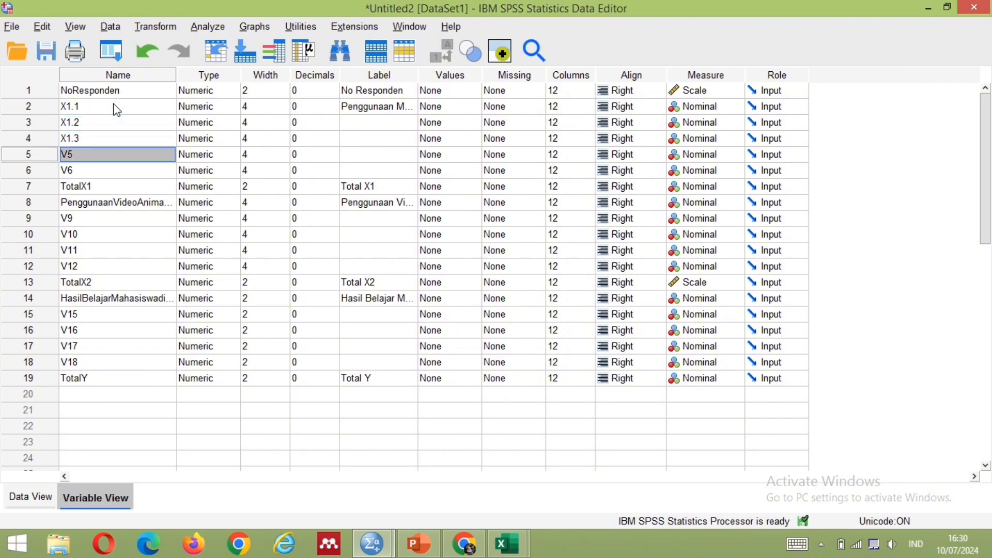
# Step: Rename variable V5 as X1.4 and variable V6 as X1.5
pyautogui.write('X1.4')
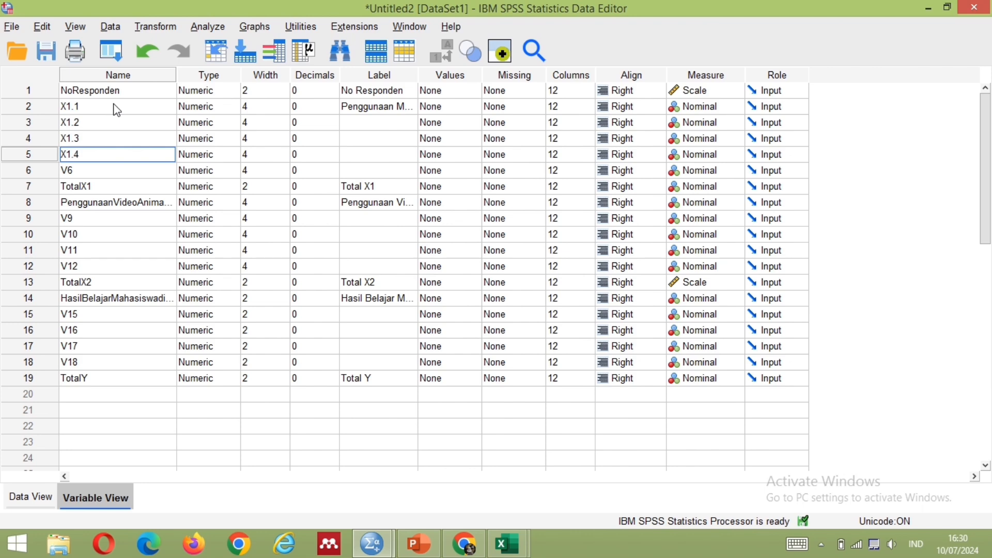
pyautogui.press('Return')
pyautogui.write('X')
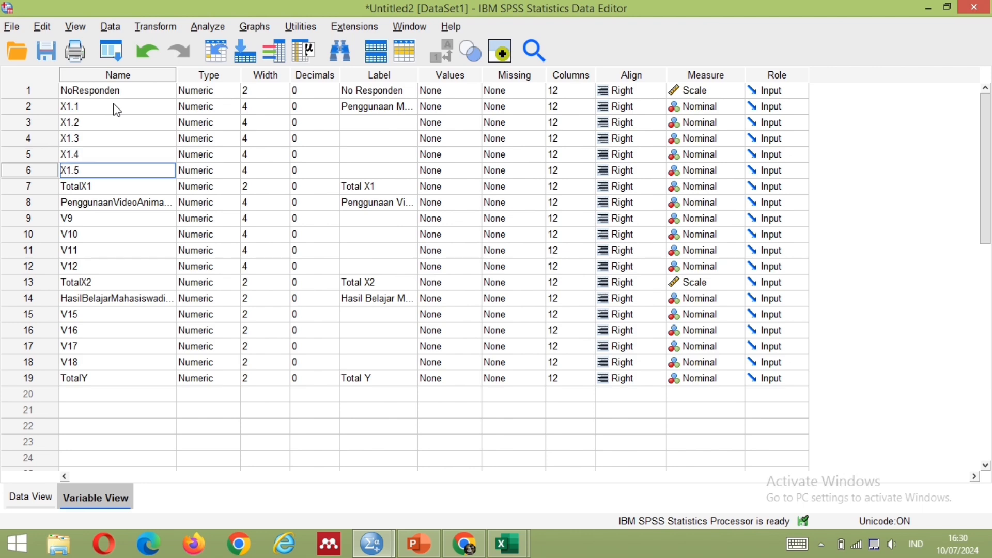
pyautogui.write('1.5')
pyautogui.press('Return')
# Step: Rename the variables PenggunaanVideoAnimasiBahasaArab, V9 and V10 as X2.1, X2.2 and X2.3
pyautogui.press('Down')
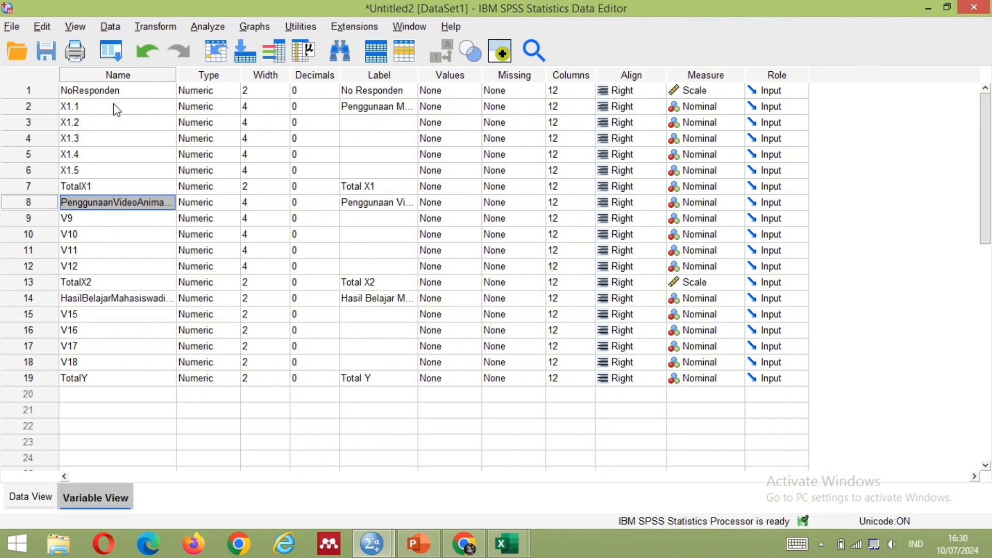
pyautogui.write('X2.1')
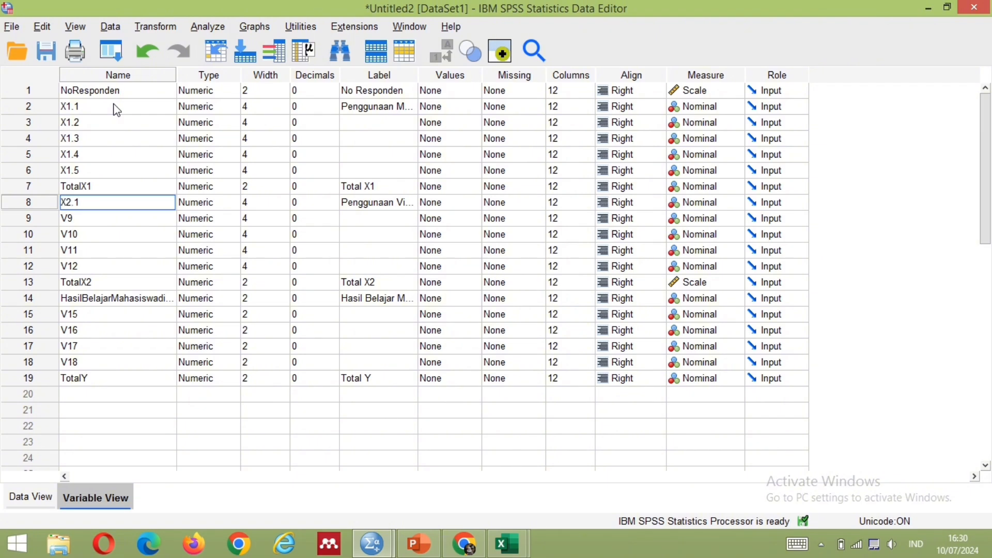
pyautogui.press('Return')
pyautogui.write('X2.2')
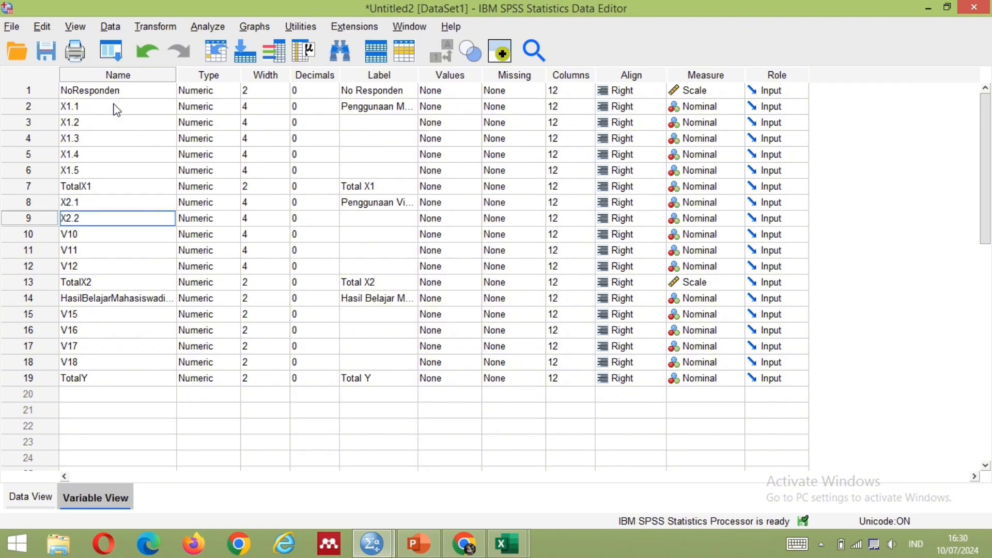
pyautogui.press('Return')
pyautogui.write('X2')
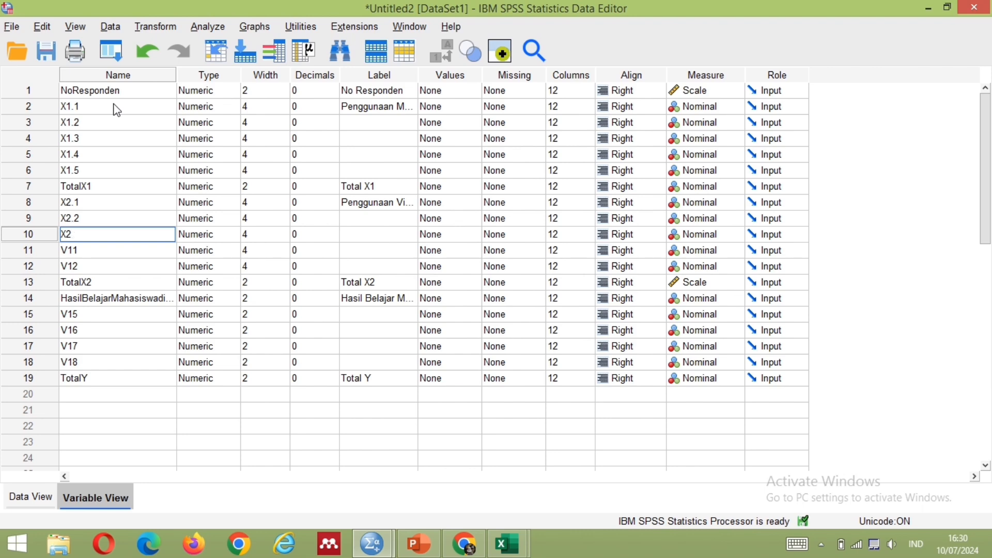
pyautogui.write('.3')
pyautogui.press('Return')
# Step: Rename variable V11 as X2.4 and variable V12 as X2.5
pyautogui.write('X')
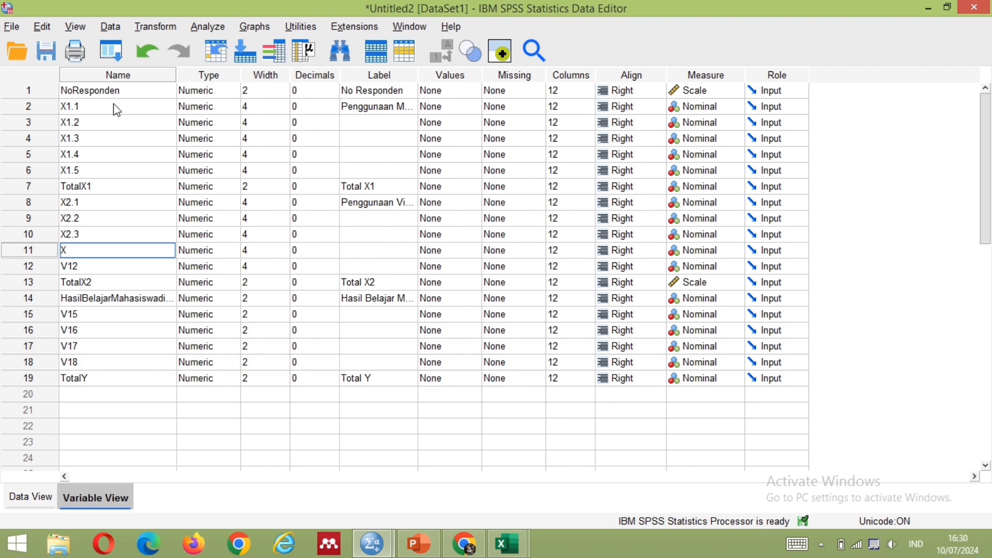
pyautogui.write('3.4')
pyautogui.press('Return')
pyautogui.write('X2.5')
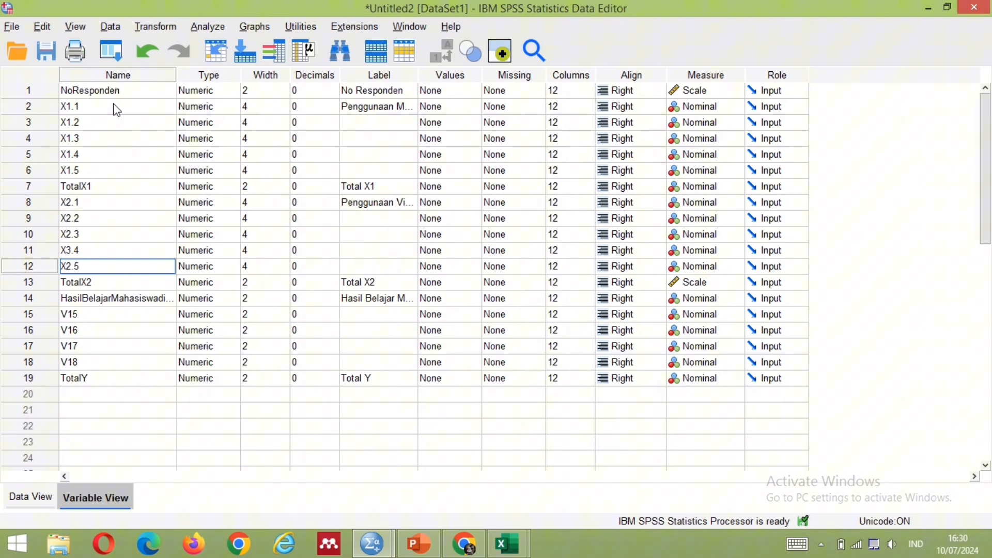
pyautogui.press('Up')
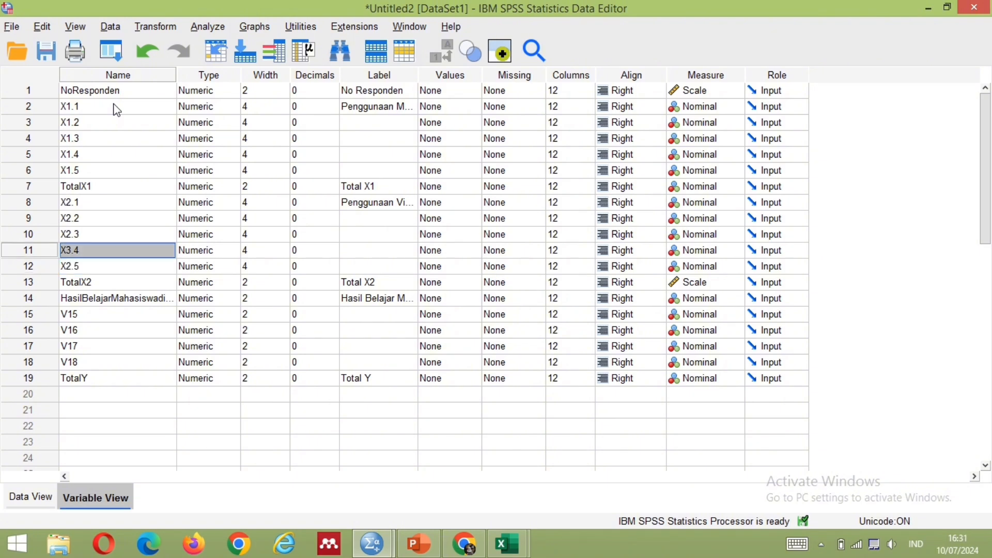
pyautogui.write('X2')
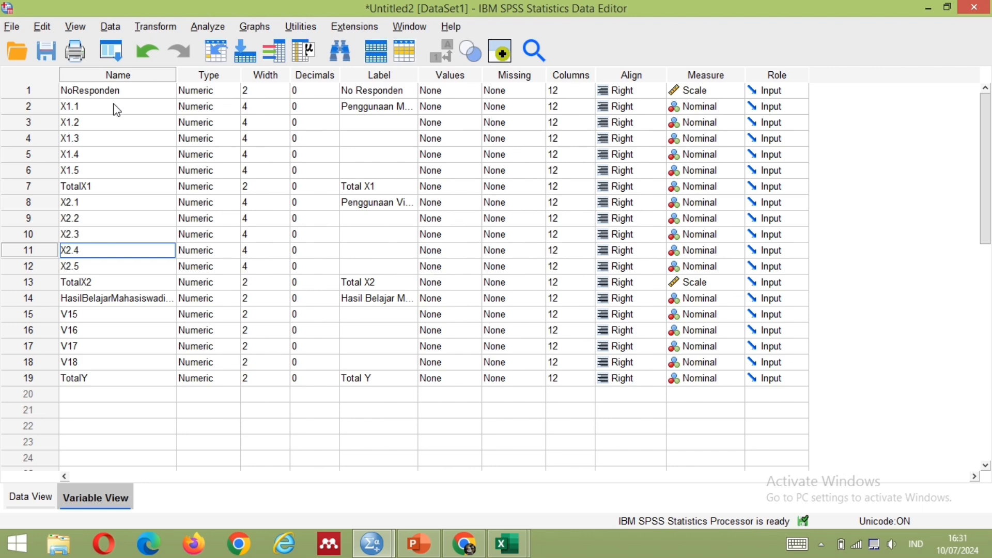
# Step: Rename the HasilBelajarMahasiswadiProdiPBA variable in row 14 as Y1
pyautogui.press('Down')
pyautogui.press('Down')
pyautogui.press('Down')
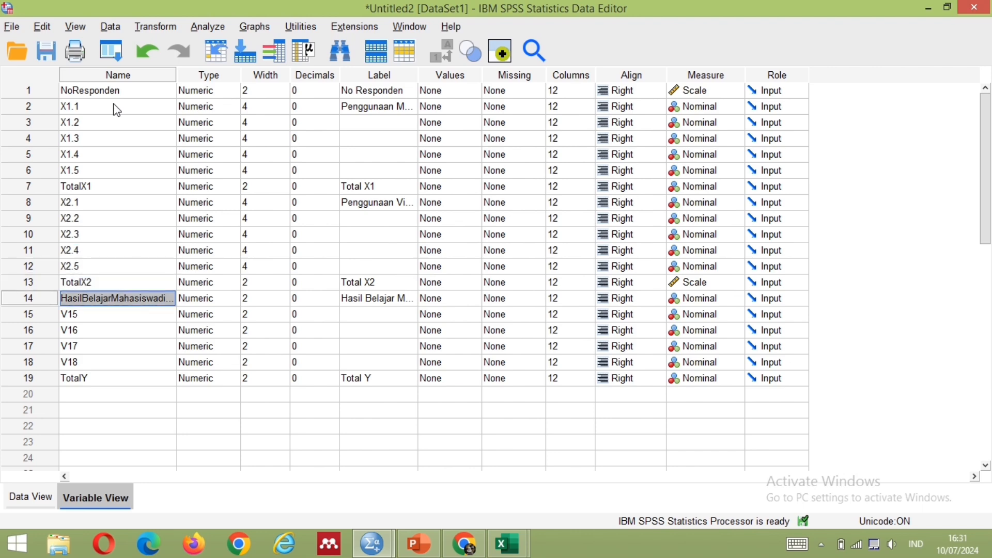
pyautogui.write('Y1')
pyautogui.press('Return')
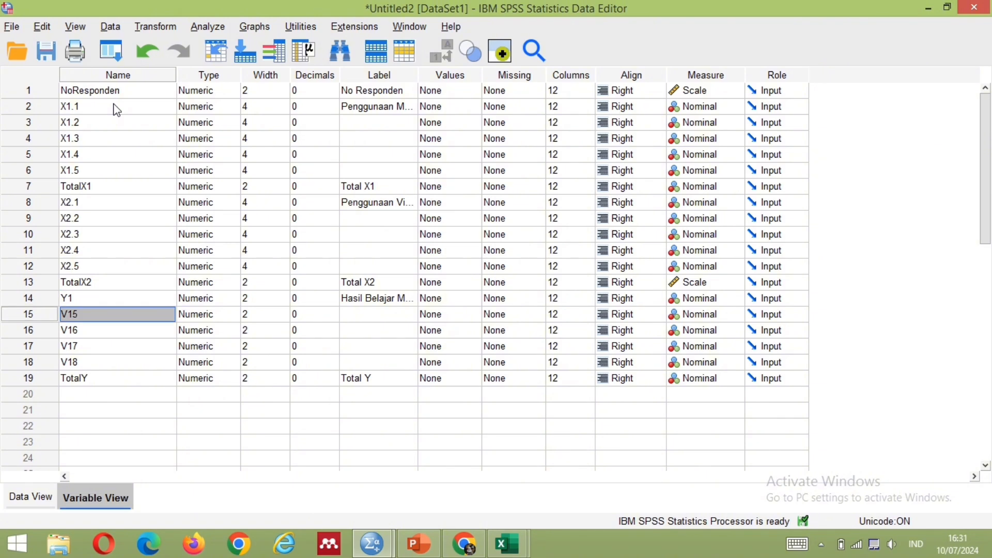
# Step: Try to rename variable V15 as Y1
pyautogui.write('Y1')
pyautogui.press('Return')
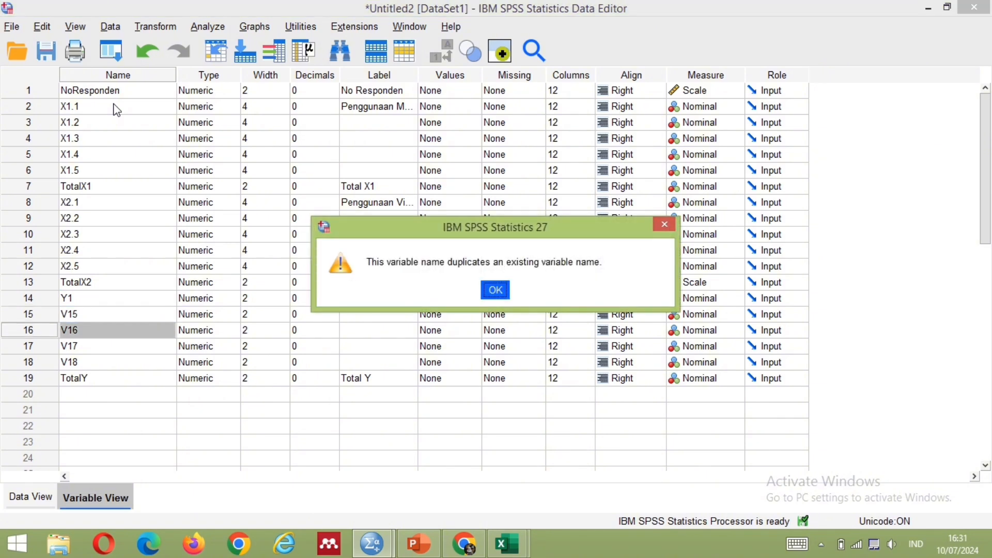
pyautogui.click(494, 291)
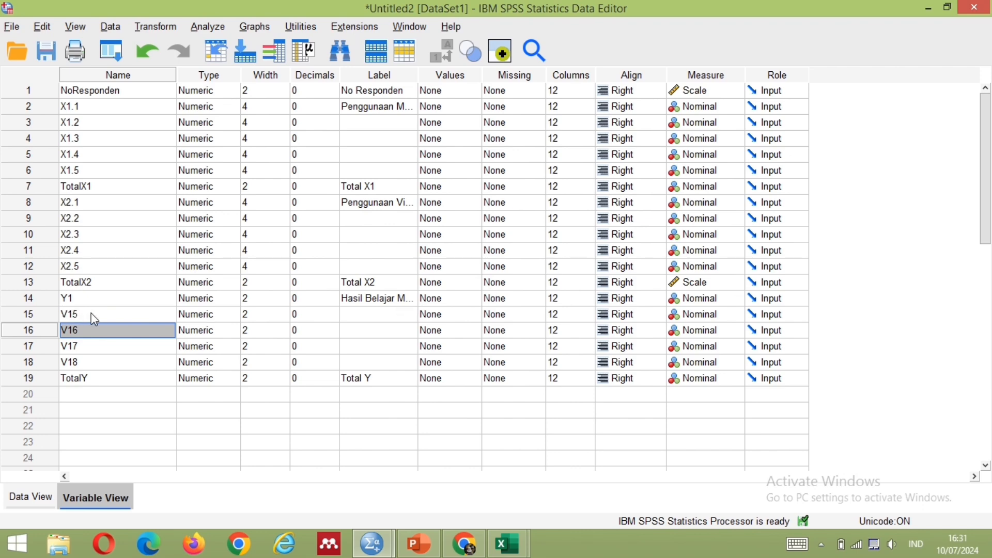
# Step: Re-enter Y1 as the name of the variable in row 14 and rename variable V15 as Y2
pyautogui.moveTo(146, 398); pyautogui.dragTo(380, 474)
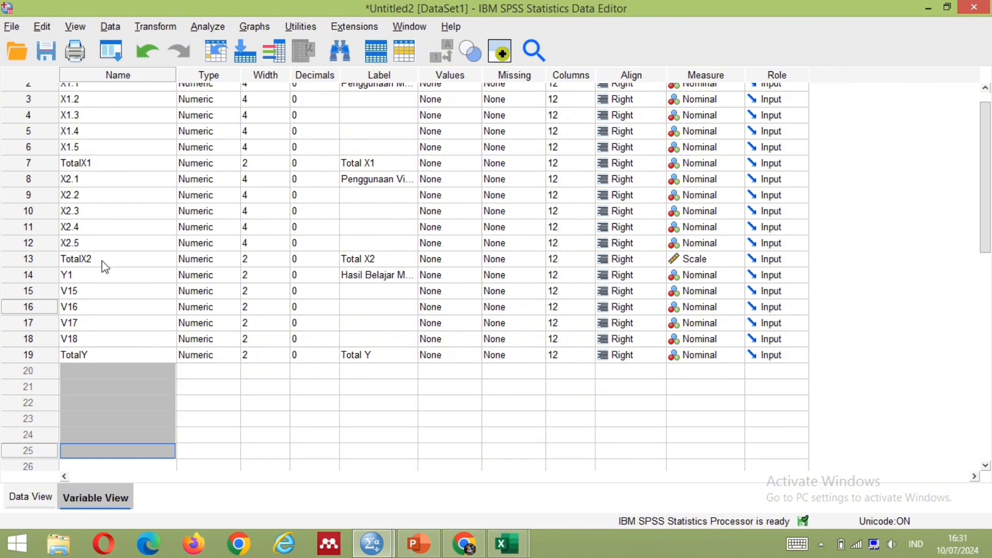
pyautogui.doubleClick(105, 274)
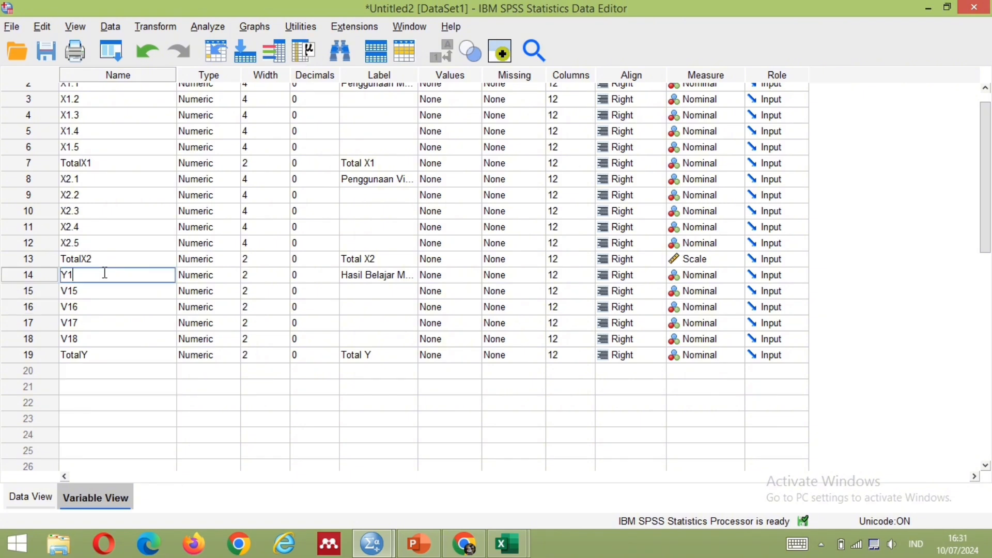
pyautogui.press('BackSpace')
pyautogui.write('1')
pyautogui.press('Return')
pyautogui.write('Y2')
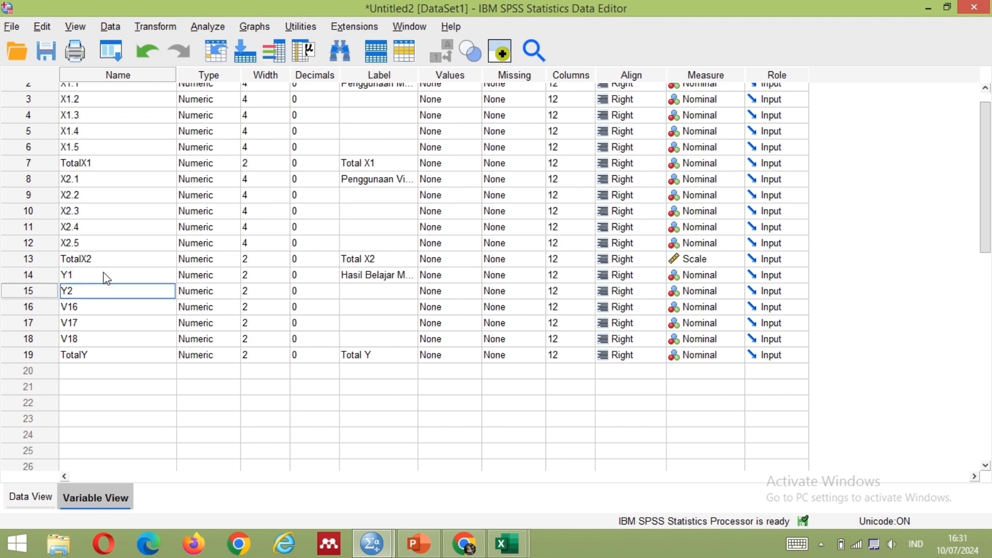
# Step: Rename the variables V16, V17 and V18 as Y3, Y4 and Y5
pyautogui.press('Return')
pyautogui.write('Y3')
pyautogui.press('Return')
pyautogui.write('Y')
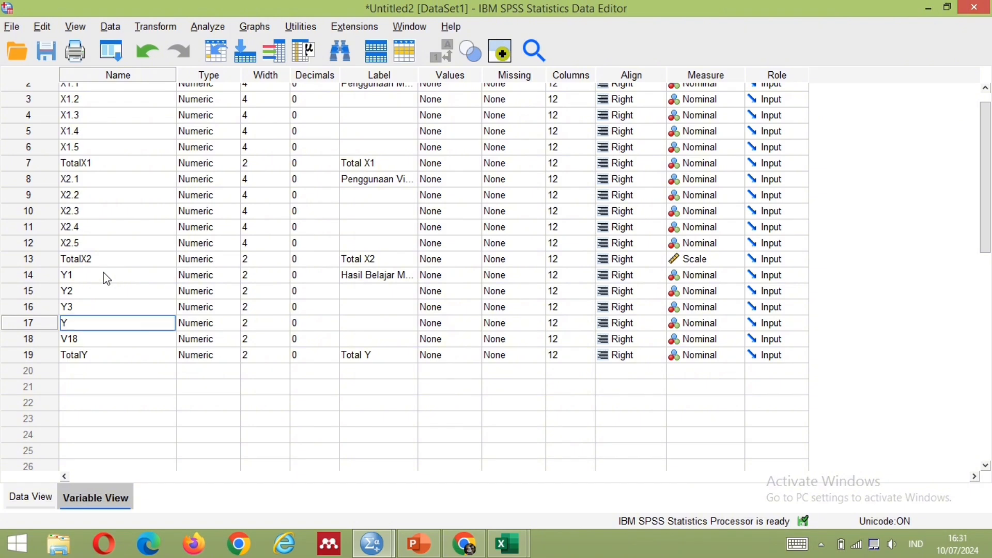
pyautogui.write('4')
pyautogui.press('Return')
pyautogui.write('Y5')
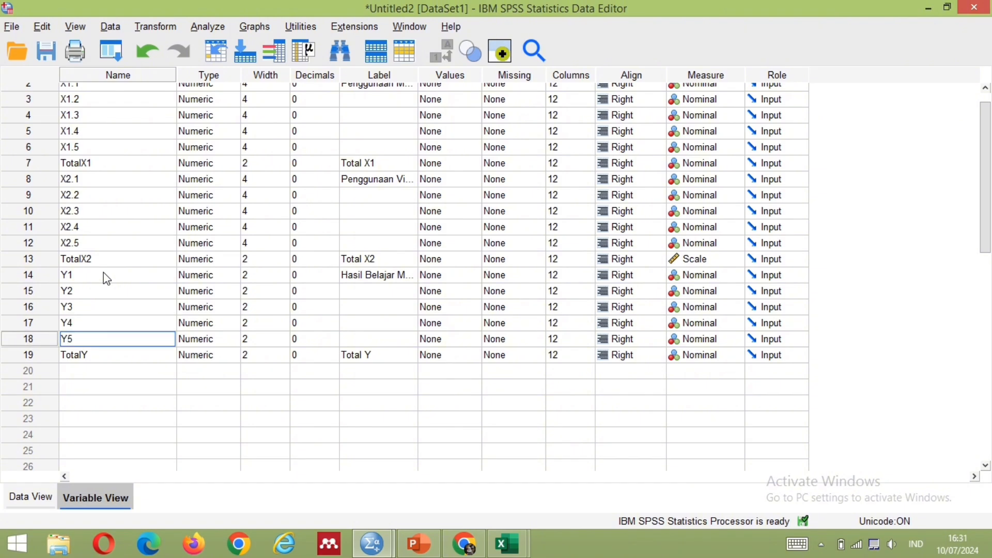
pyautogui.scroll(1, 309, 239)
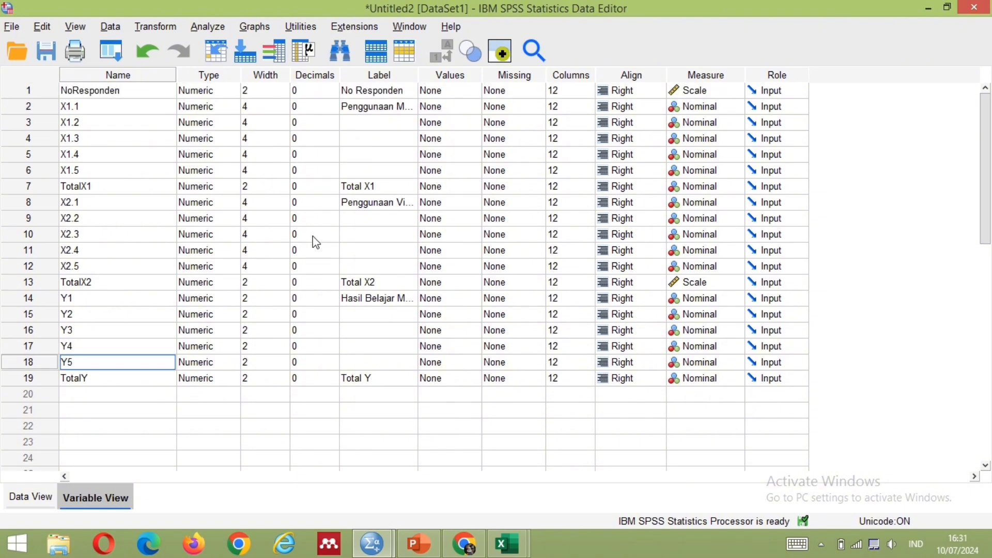
# Step: Clear the labels of the NoResponden and X1.1 variables
pyautogui.click(403, 93)
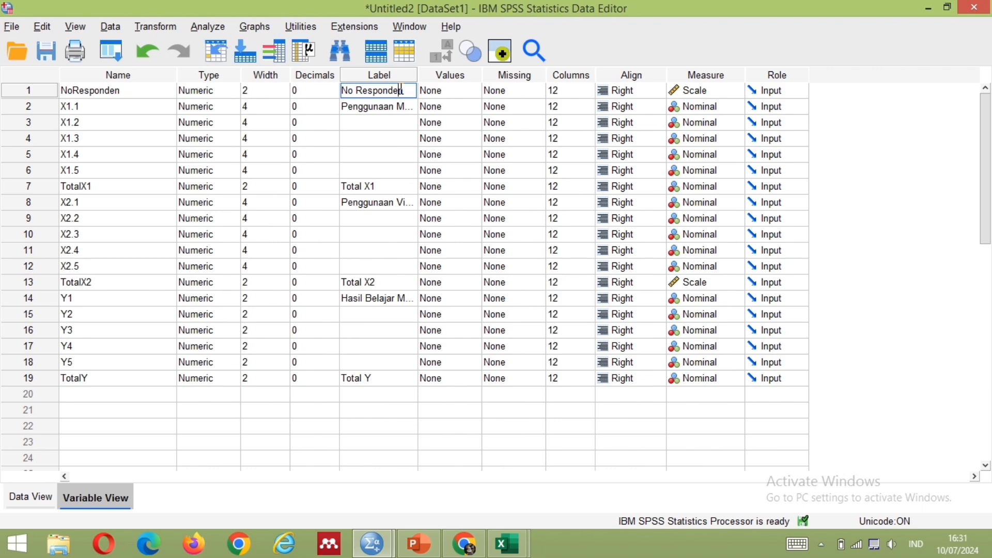
pyautogui.doubleClick(401, 91)
pyautogui.press('Delete')
pyautogui.press('Down')
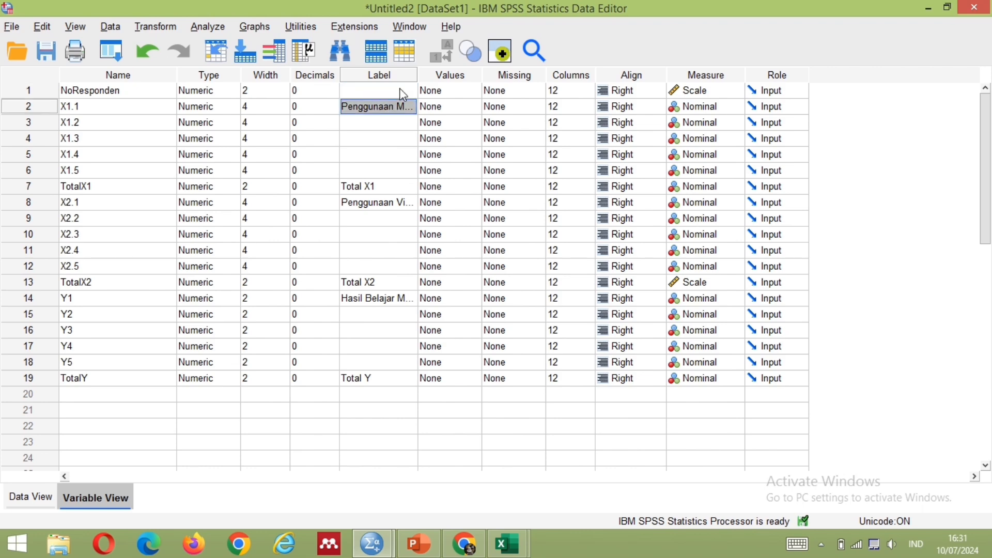
pyautogui.press('Delete')
# Step: Clear the labels of the TotalX1 and X2.1 variables
pyautogui.press('Down')
pyautogui.press('Down')
pyautogui.press('Down')
pyautogui.press('Down')
pyautogui.press('Down')
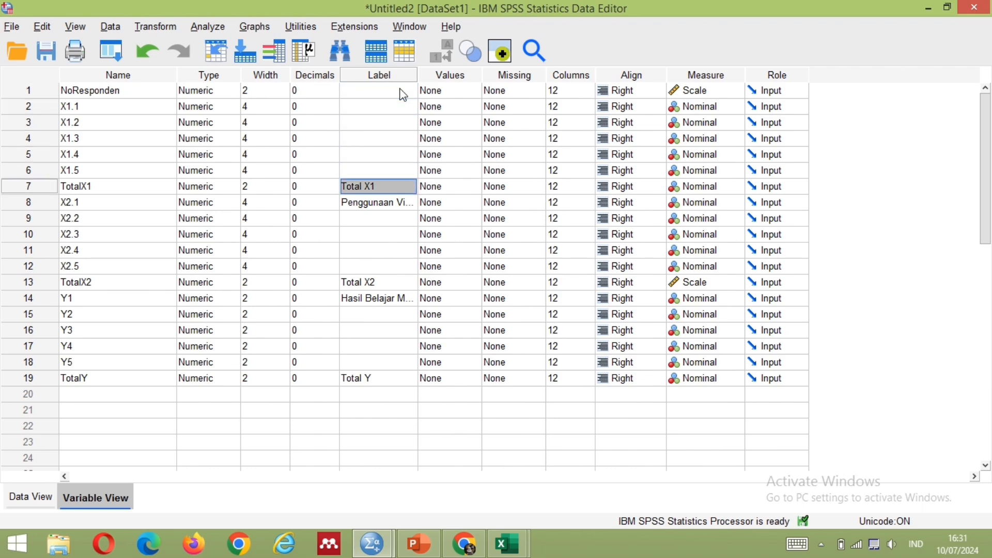
pyautogui.press('Delete')
pyautogui.press('Down')
pyautogui.press('Delete')
# Step: Clear the labels of the TotalX2 and Y1 variables
pyautogui.press('Down')
pyautogui.press('Down')
pyautogui.press('Down')
pyautogui.press('Down')
pyautogui.press('Down')
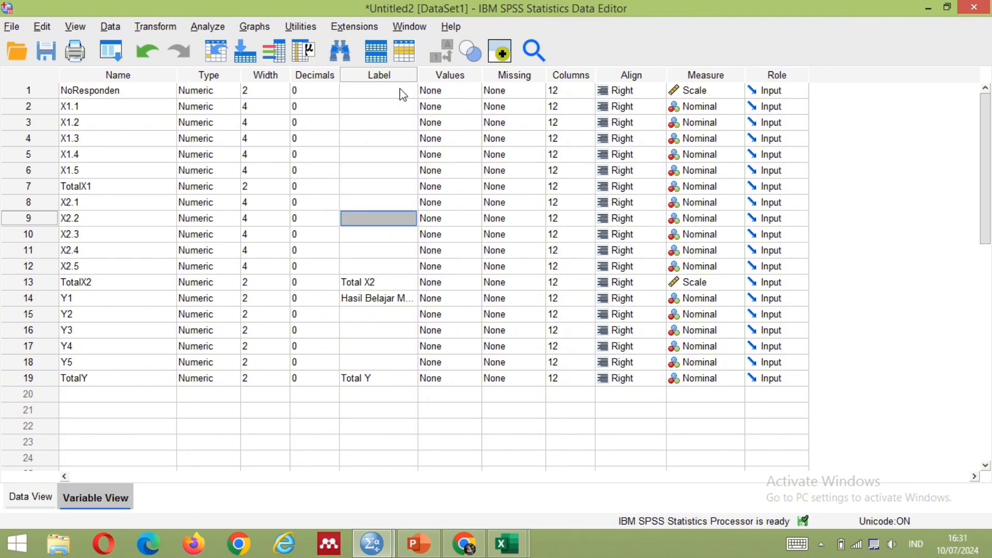
pyautogui.press('Delete')
pyautogui.press('Down')
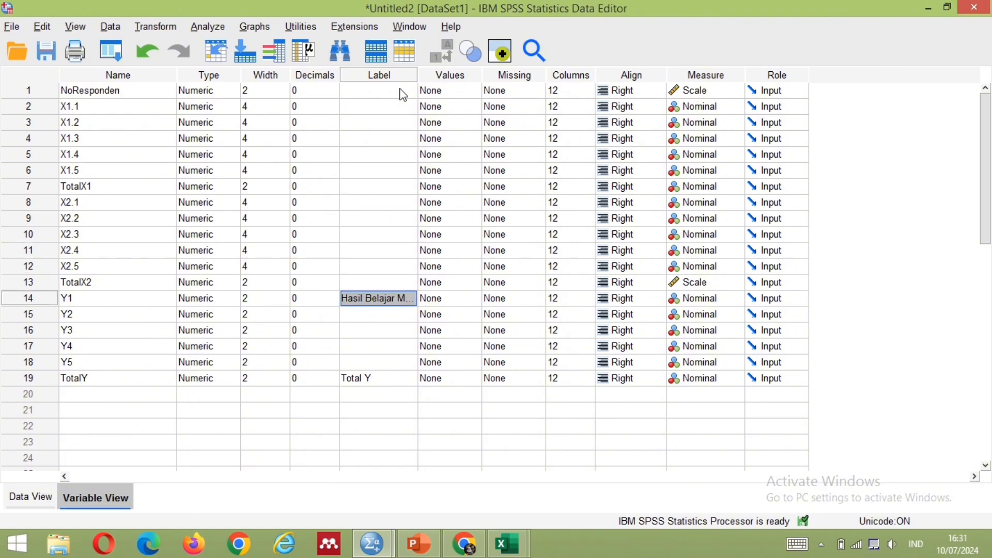
pyautogui.press('Delete')
# Step: Clear the label of the TotalY variable in row 19
pyautogui.press('Down')
pyautogui.press('Down')
pyautogui.press('Down')
pyautogui.press('Down')
pyautogui.press('Down')
pyautogui.press('Delete')
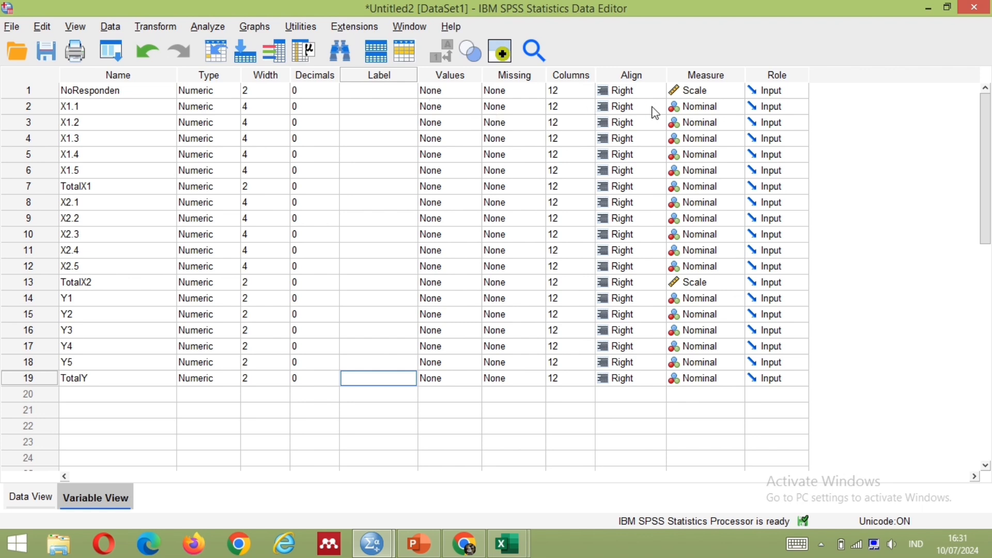
# Step: Set the measurement level of NoResponden to Ordinal and select that cell for copying
pyautogui.click(699, 96)
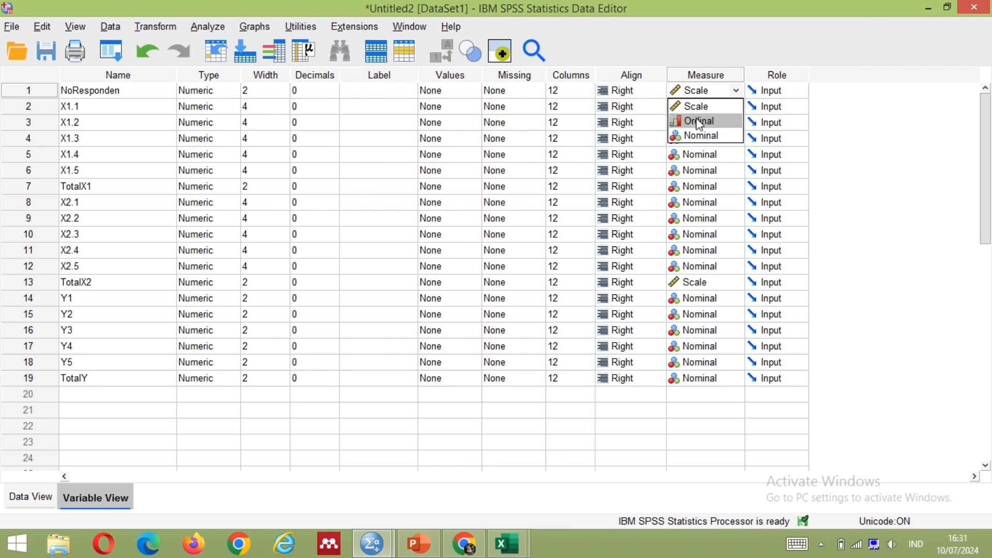
pyautogui.click(700, 122)
pyautogui.click(709, 96)
pyautogui.click(709, 95)
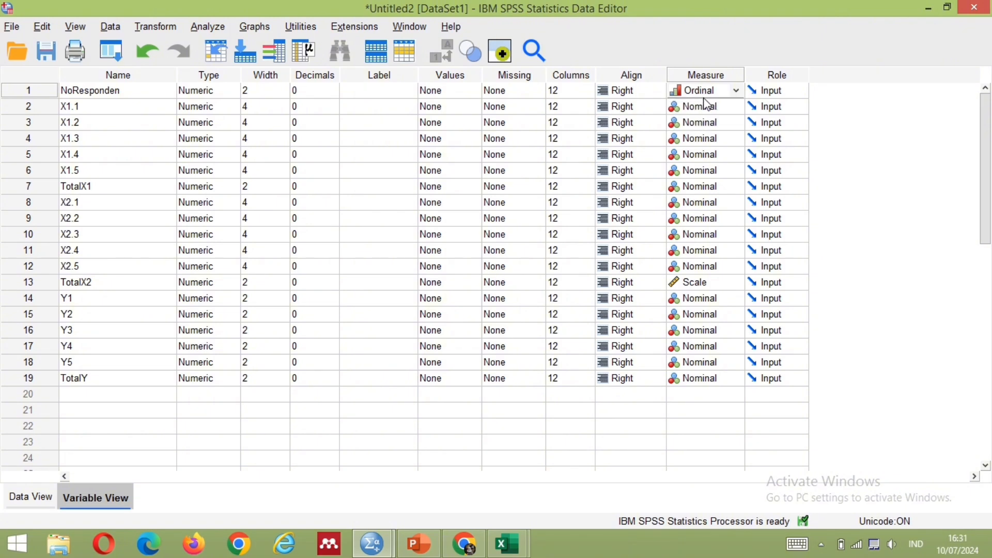
pyautogui.press('Down')
pyautogui.press('Up')
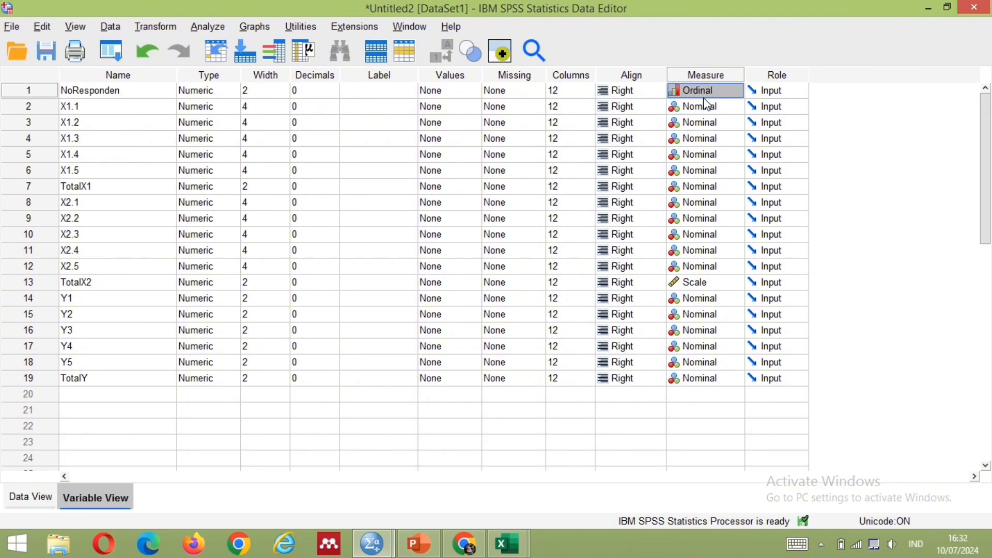
# Step: Apply the Ordinal measurement level to the variables X1.1, X1.2, X1.3 and X1.4
pyautogui.click(708, 105)
pyautogui.write('Ordinal')
pyautogui.press('Down')
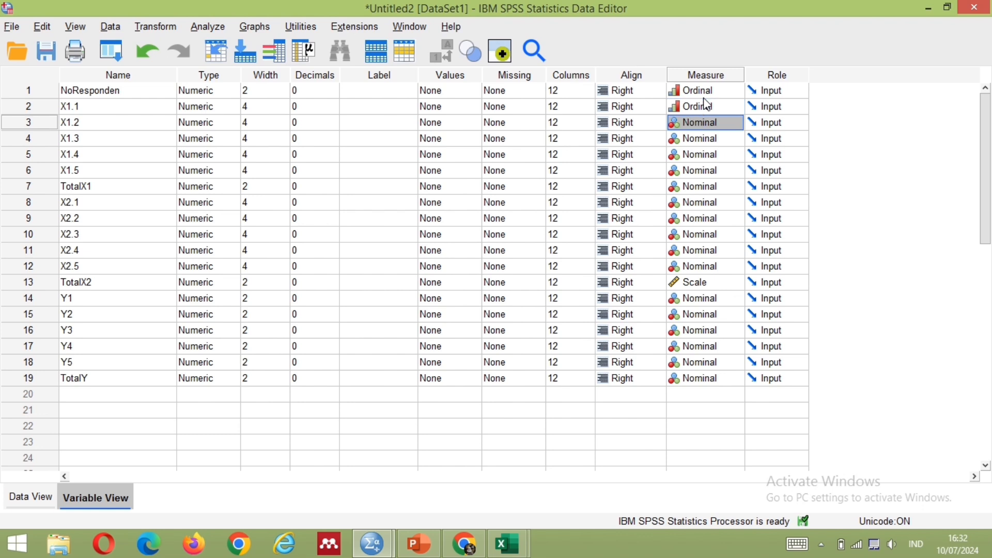
pyautogui.write('Ordinal')
pyautogui.press('Down')
pyautogui.hotkey('ctrl', 'v')
pyautogui.press('Down')
pyautogui.hotkey('ctrl', 'v')
# Step: Paste the Ordinal measurement level onto TotalY and the variables Y5 through Y1
pyautogui.hotkey('ctrl', 'Down')
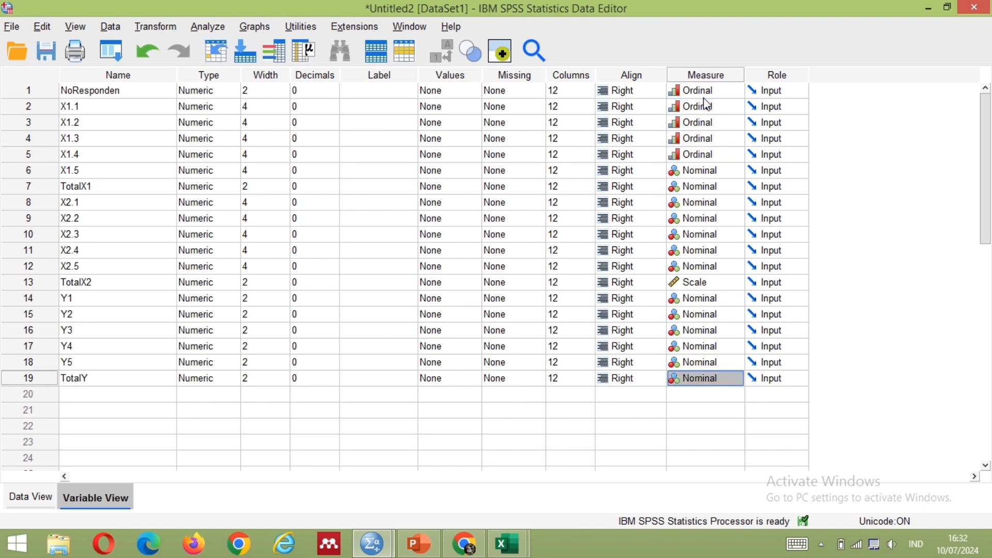
pyautogui.hotkey('ctrl', 'v')
pyautogui.press('Up')
pyautogui.hotkey('ctrl', 'v')
pyautogui.press('Up')
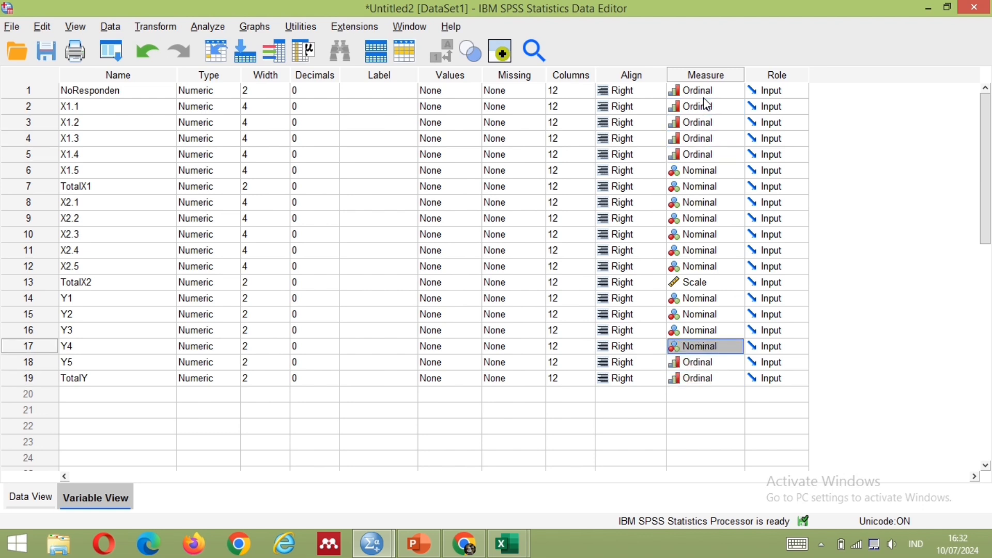
pyautogui.hotkey('ctrl', 'v')
pyautogui.press('Up')
pyautogui.hotkey('ctrl', 'v')
pyautogui.press('Up')
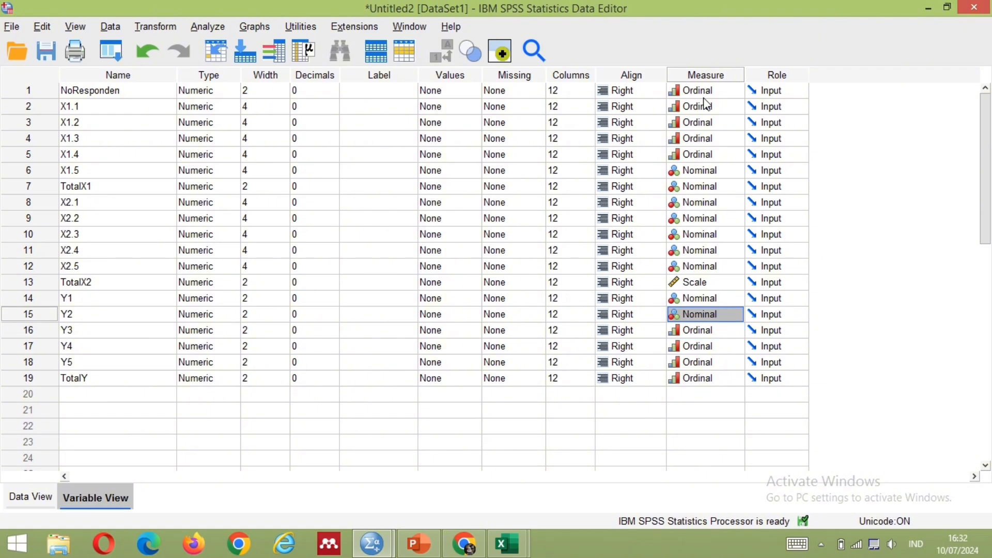
pyautogui.hotkey('ctrl', 'v')
pyautogui.press('Up')
pyautogui.hotkey('ctrl', 'v')
# Step: Paste the Ordinal measurement level onto TotalX2 and the variables X2.5 through X2.1
pyautogui.press('Up')
pyautogui.hotkey('ctrl', 'v')
pyautogui.press('Up')
pyautogui.hotkey('ctrl', 'v')
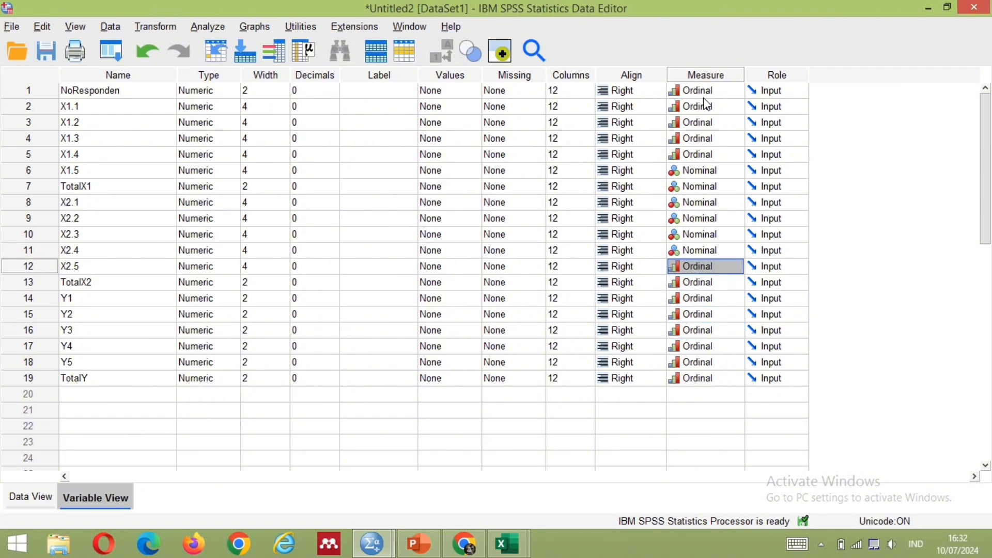
pyautogui.press('Up')
pyautogui.hotkey('ctrl', 'v')
pyautogui.press('Up')
pyautogui.hotkey('ctrl', 'v')
pyautogui.press('Up')
pyautogui.hotkey('ctrl', 'v')
pyautogui.press('Up')
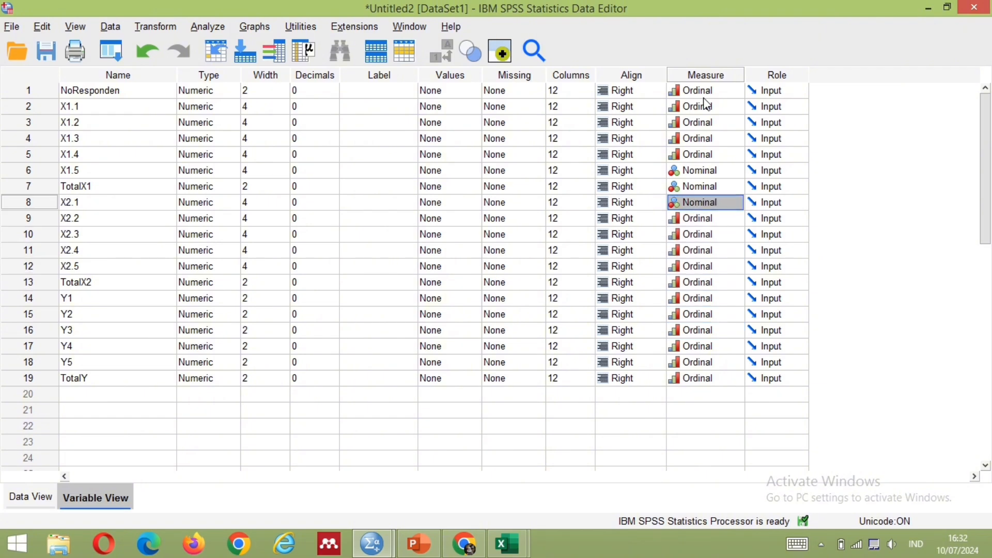
pyautogui.hotkey('ctrl', 'v')
# Step: Paste the Ordinal measurement level onto the two remaining Nominal variables, TotalX1 and X1.5
pyautogui.press('Up')
pyautogui.hotkey('ctrl', 'v')
pyautogui.press('Up')
pyautogui.hotkey('ctrl', 'v')
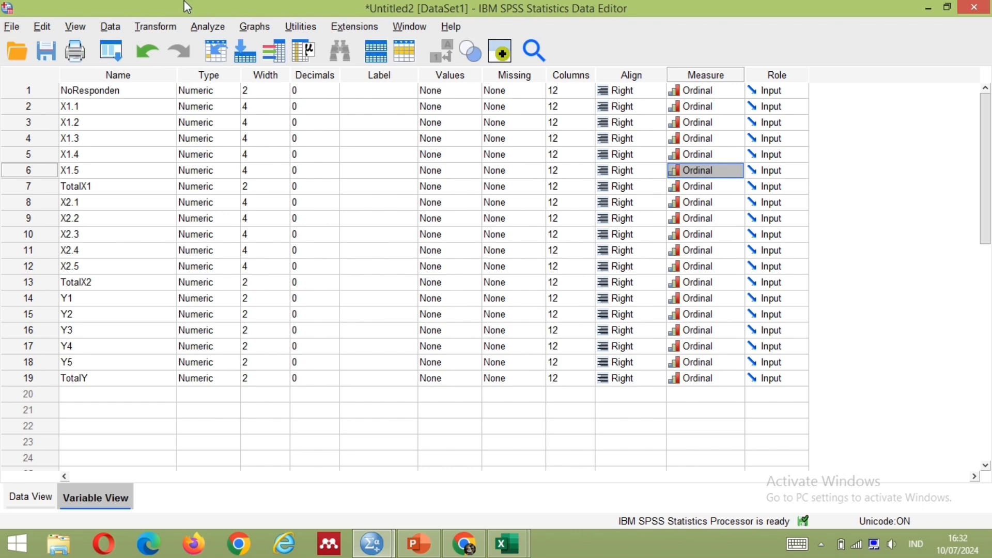
# Step: Start a Reliability Analysis and add the variables X1.1 through X1.5 as items
pyautogui.click(211, 28)
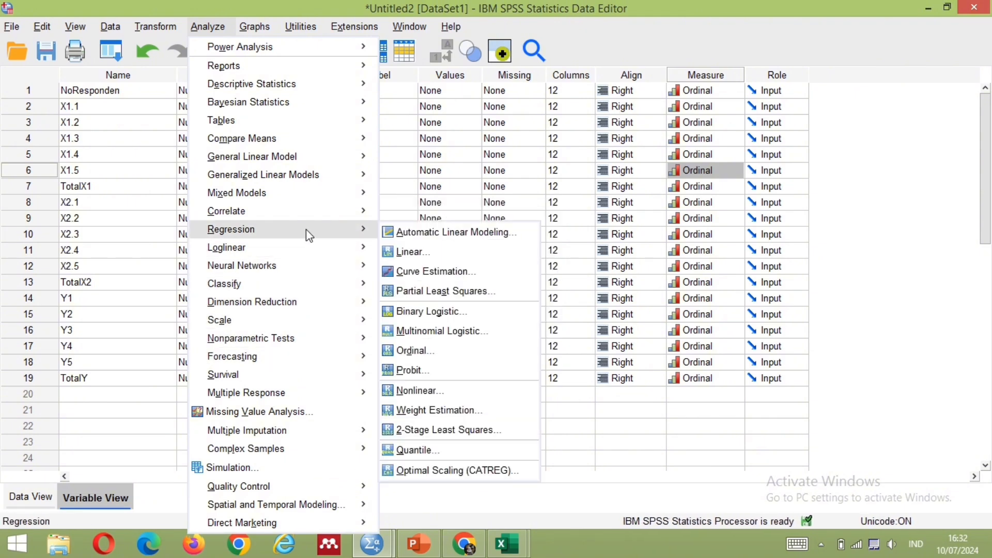
pyautogui.moveTo(296, 309)
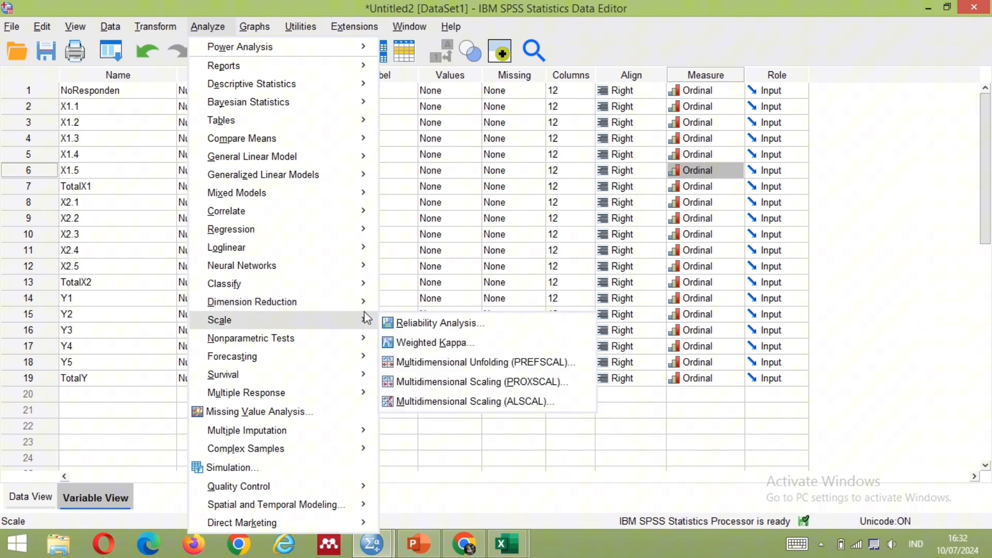
pyautogui.click(397, 326)
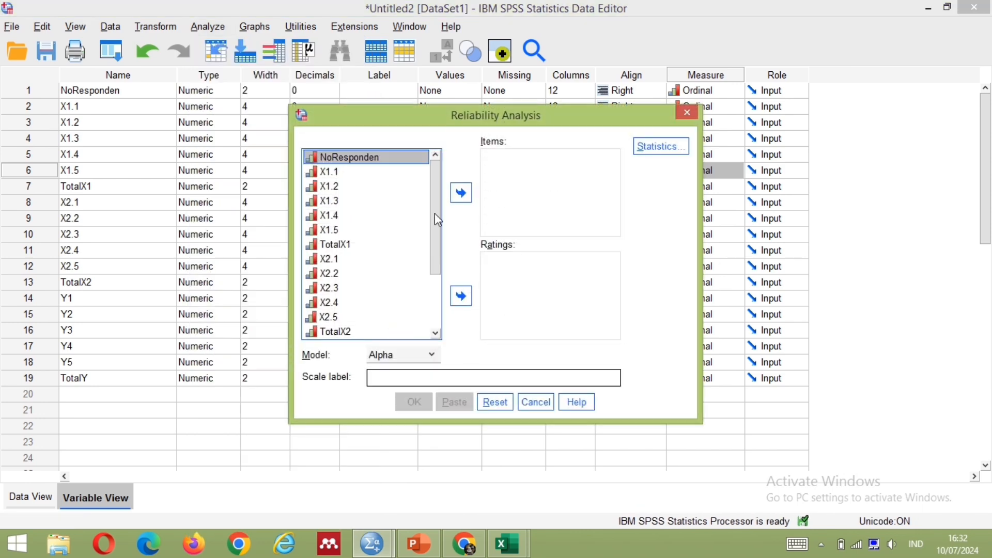
pyautogui.click(366, 178)
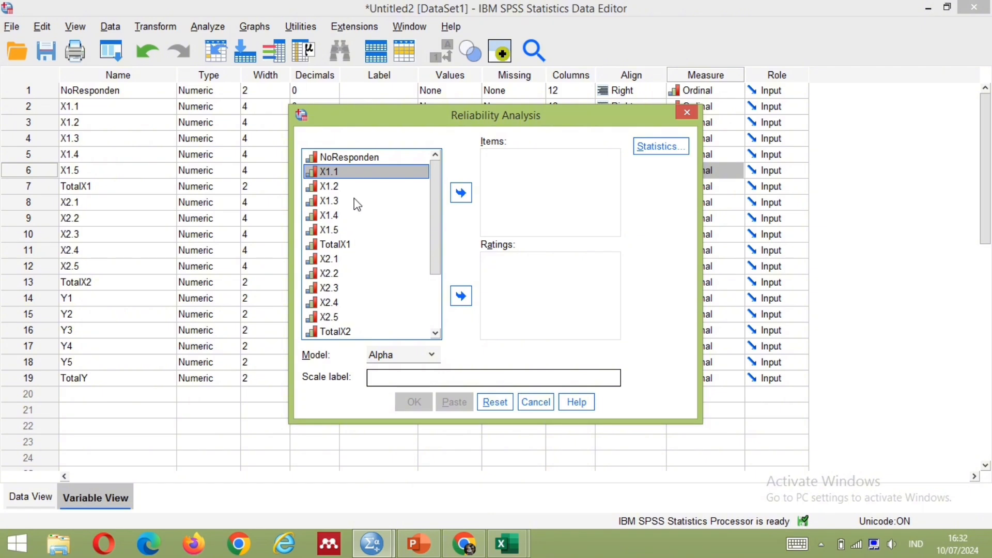
pyautogui.keyDown('shift'); pyautogui.click(342, 230); pyautogui.keyUp('shift')
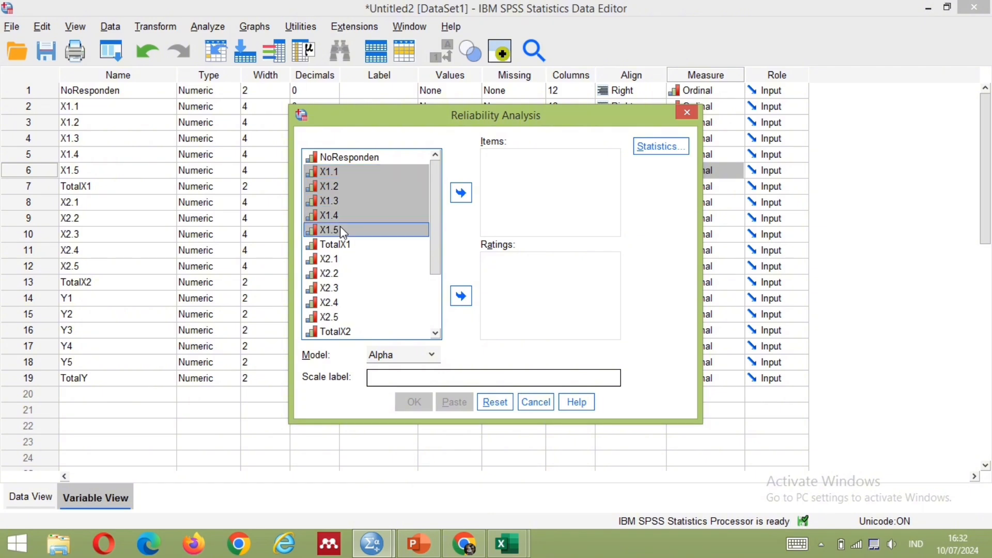
pyautogui.click(465, 194)
# Step: Add the variables X2.1 through X2.5 and Y1 through Y5 to the reliability analysis items
pyautogui.click(333, 259)
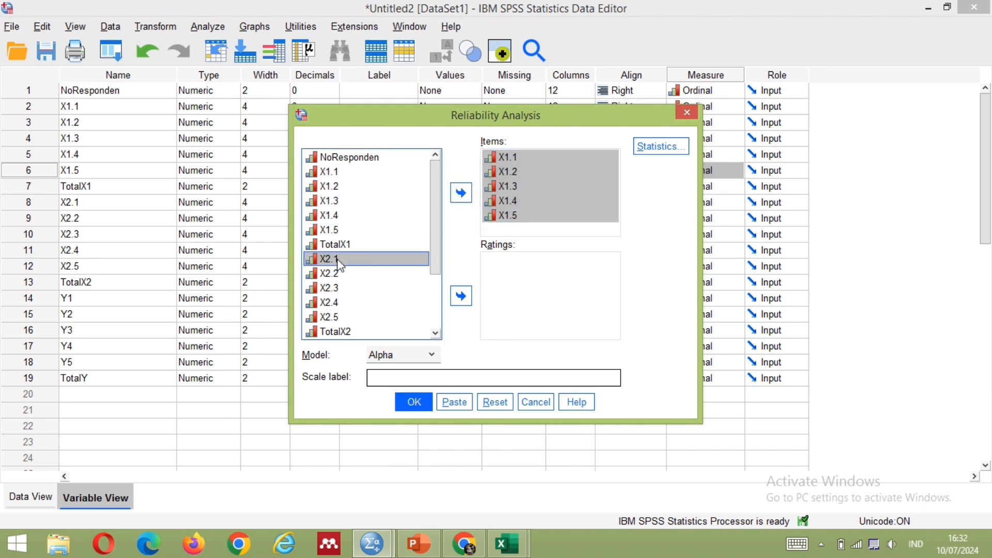
pyautogui.keyDown('shift'); pyautogui.click(341, 318); pyautogui.keyUp('shift')
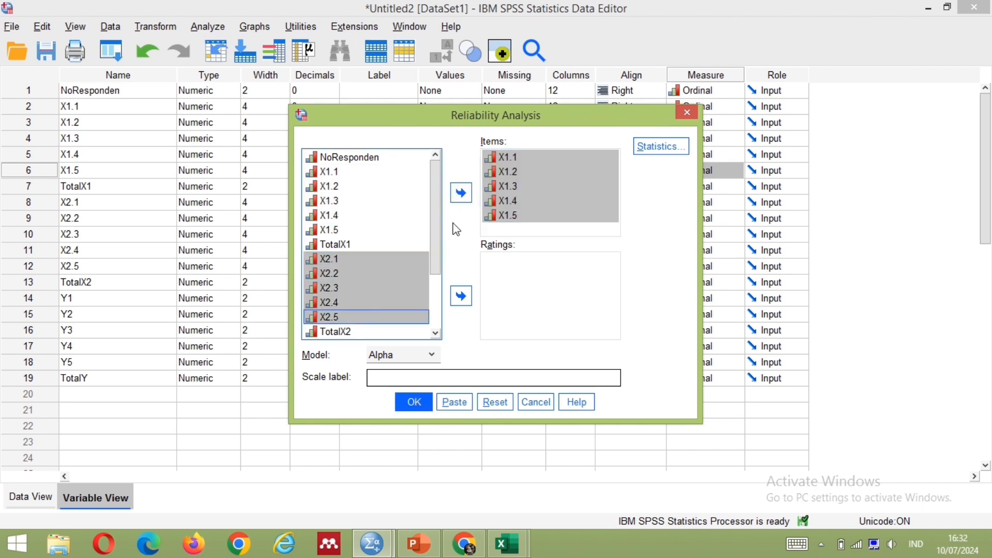
pyautogui.click(462, 201)
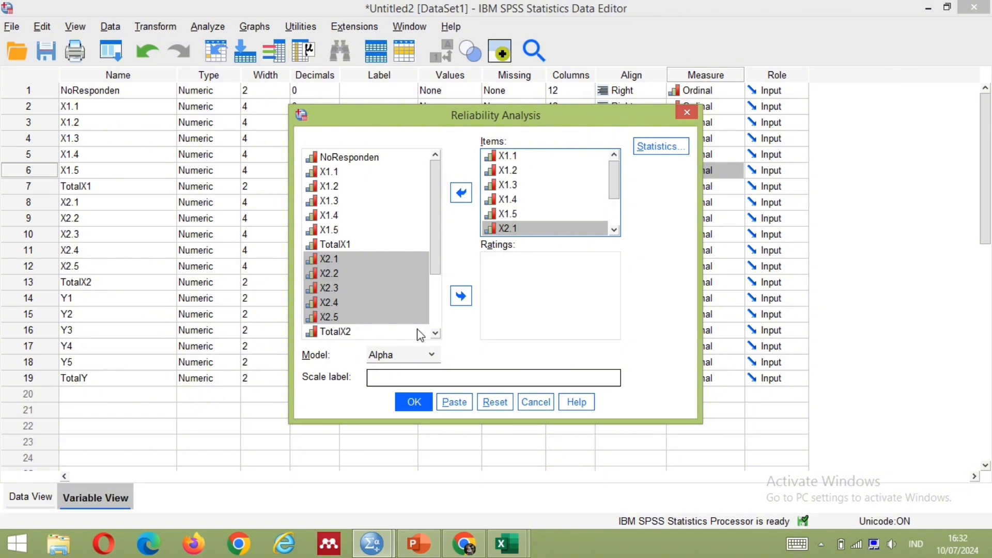
pyautogui.scroll(-2, 436, 335)
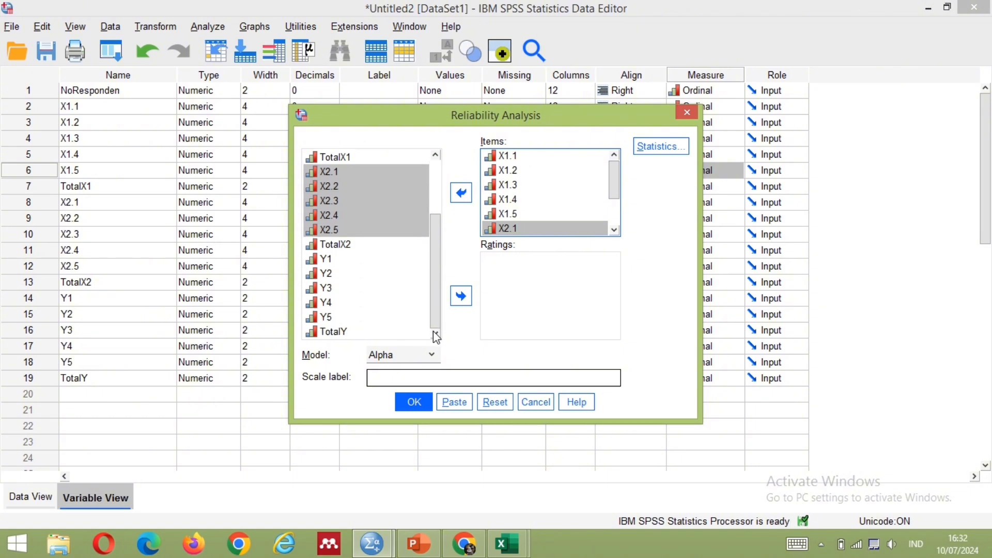
pyautogui.click(365, 260)
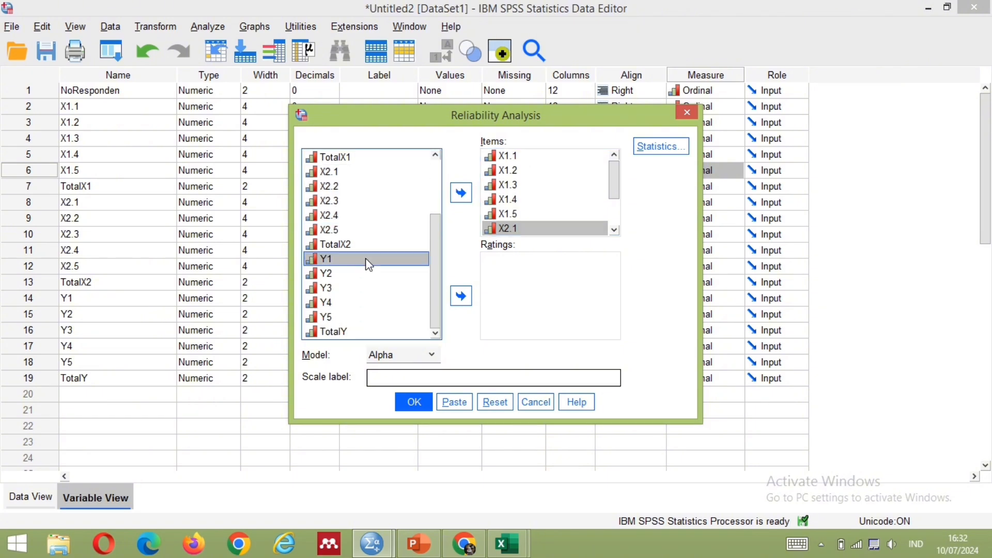
pyautogui.keyDown('shift'); pyautogui.click(341, 316); pyautogui.keyUp('shift')
pyautogui.click(463, 194)
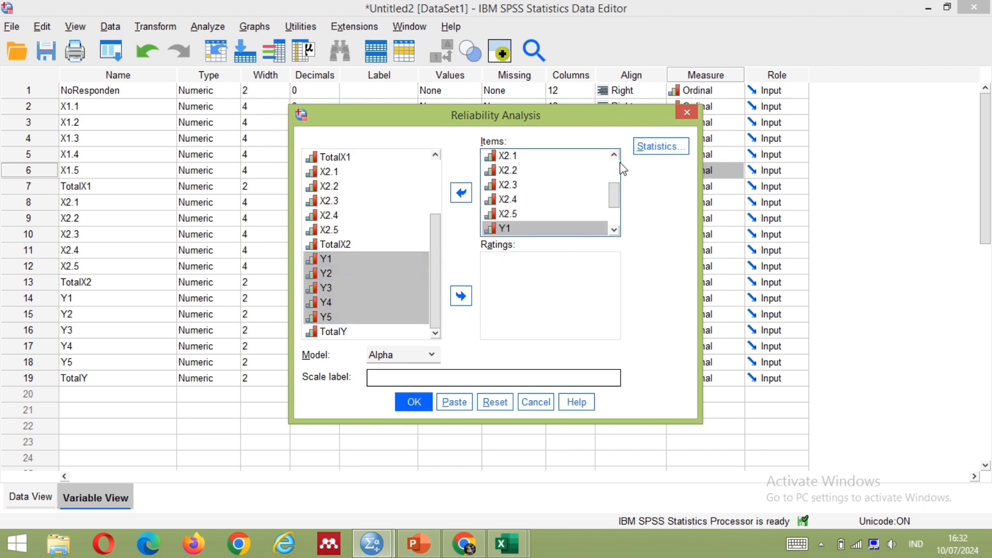
pyautogui.moveTo(615, 187); pyautogui.dragTo(638, 237)
# Step: Request descriptives for Item, Scale and Scale if item deleted in the reliability analysis statistics
pyautogui.click(663, 150)
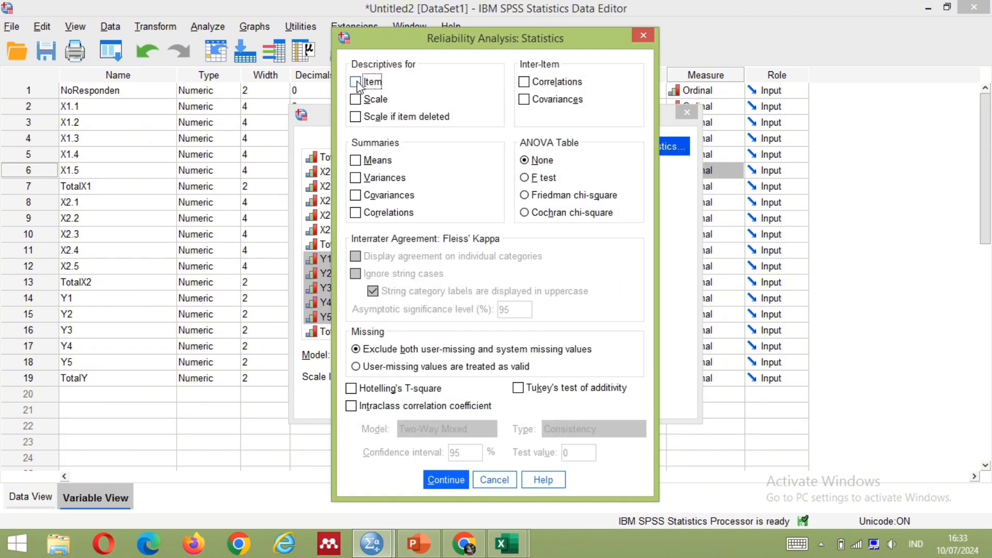
pyautogui.click(357, 82)
pyautogui.click(357, 99)
pyautogui.click(357, 117)
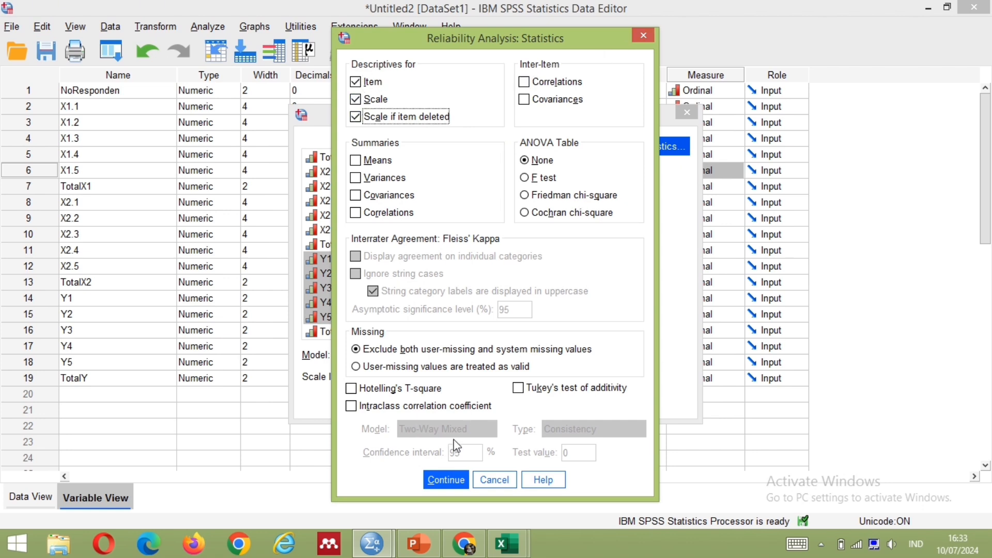
pyautogui.click(448, 482)
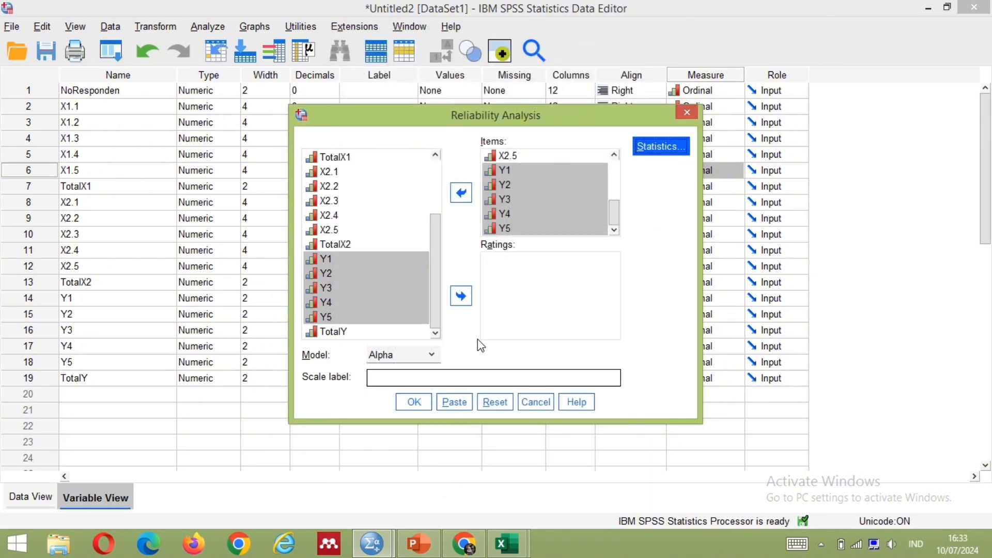
# Step: Keep Alpha as the reliability model and run the analysis
pyautogui.click(396, 355)
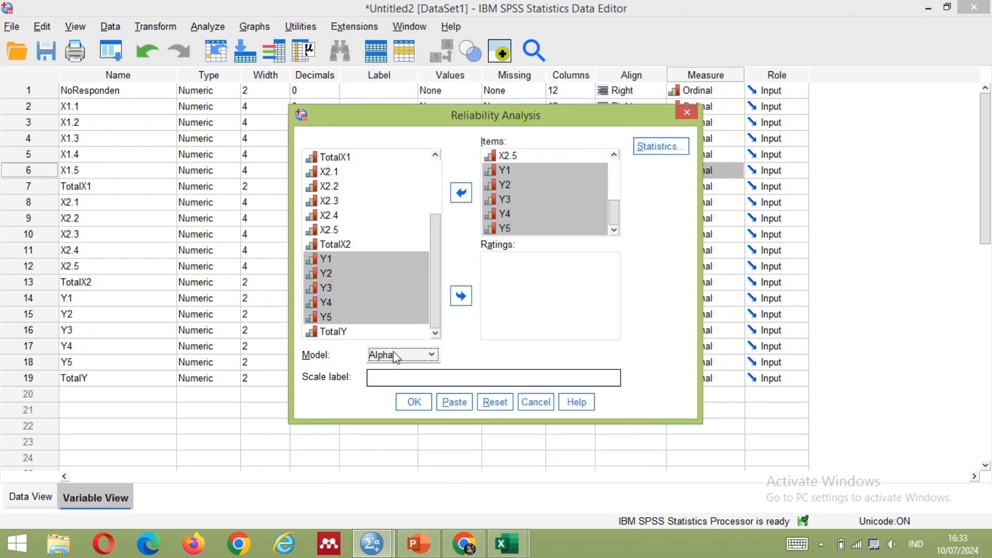
pyautogui.click(397, 357)
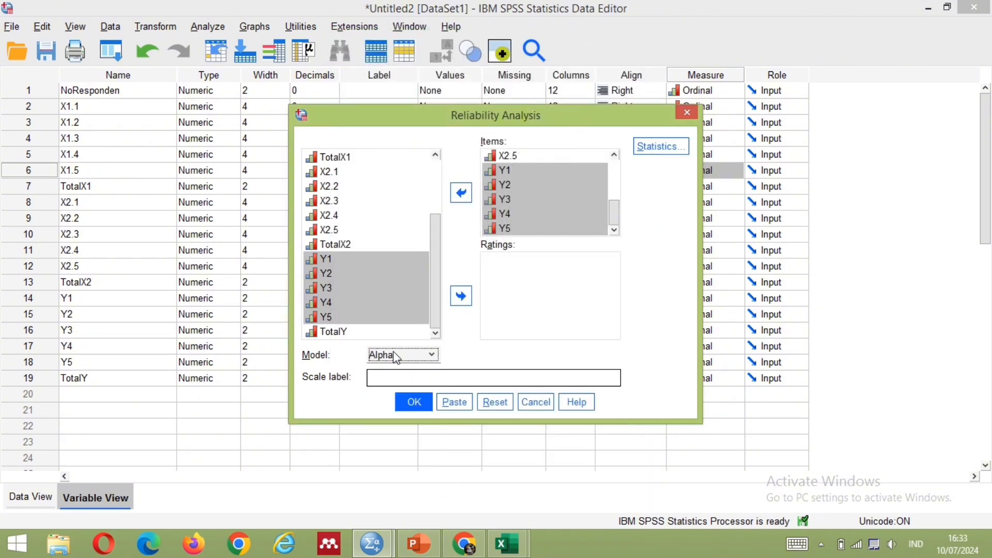
pyautogui.click(416, 403)
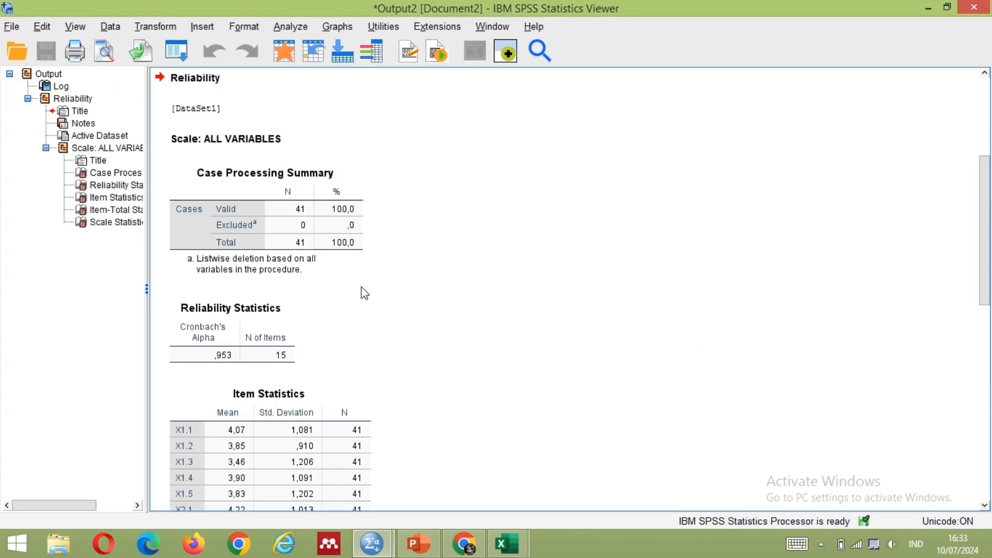
# Step: Examine the reliability output, comparing the overall Cronbach's Alpha with the Item Statistics, Item-Total Statistics and Scale Statistics tables
pyautogui.scroll(3, 364, 293)
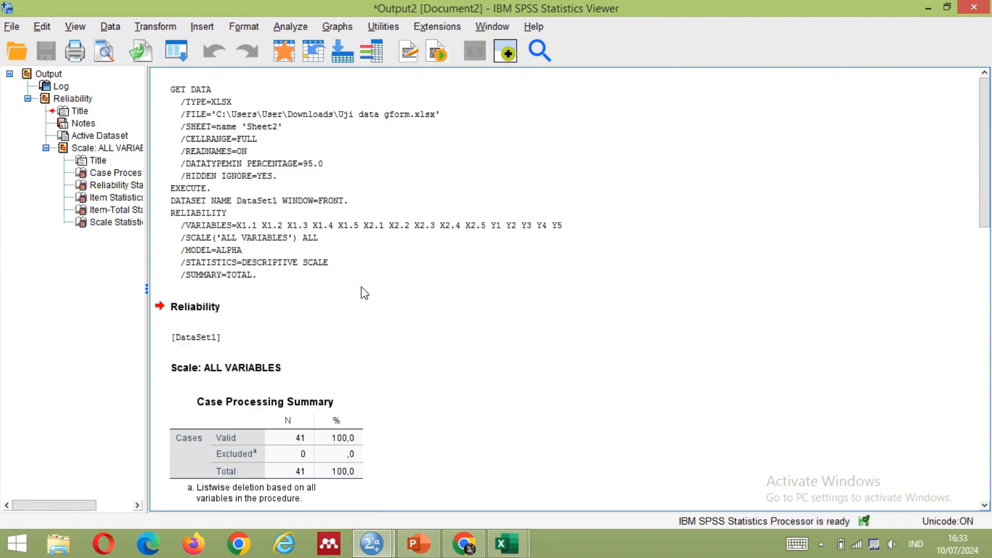
pyautogui.scroll(-10, 365, 293)
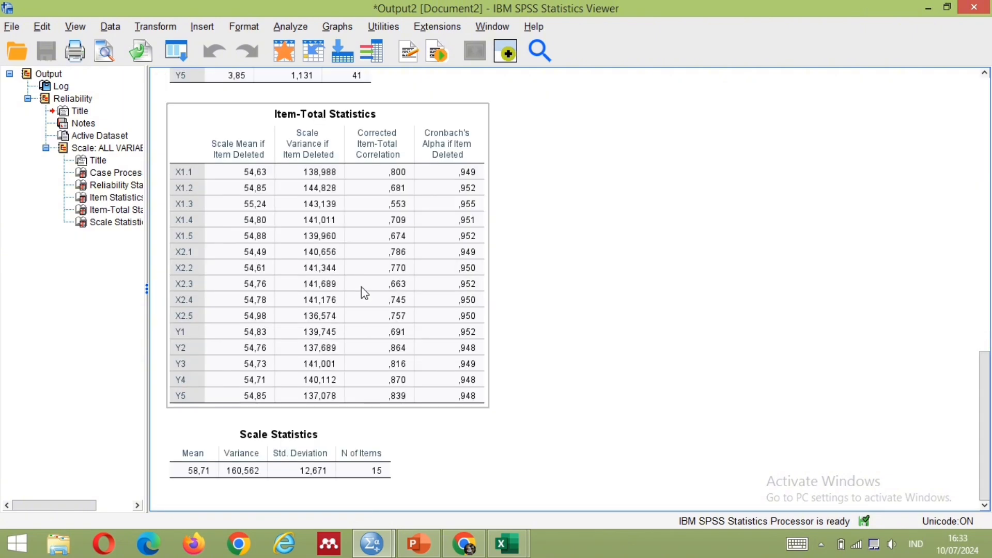
pyautogui.scroll(10, 365, 293)
pyautogui.scroll(-4, 365, 294)
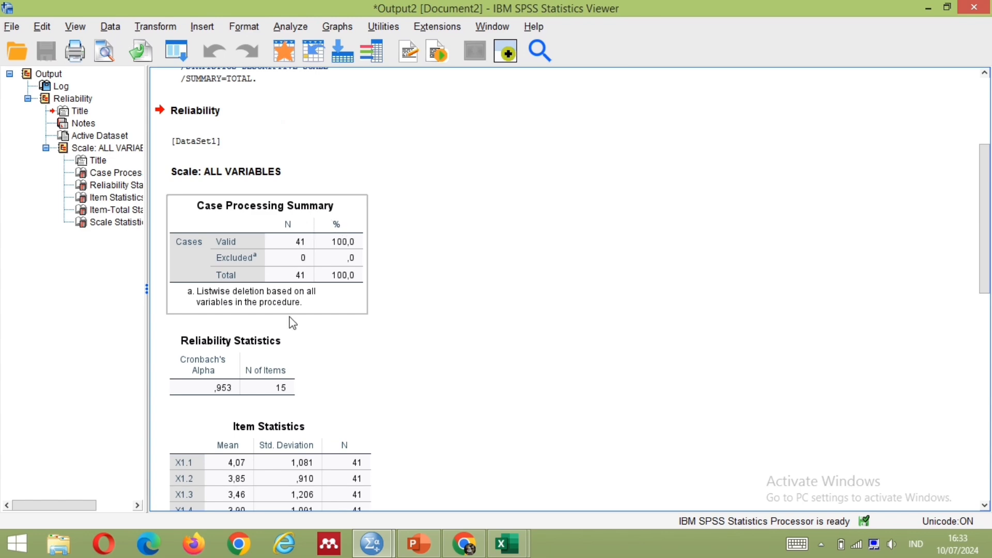
pyautogui.scroll(-12, 288, 347)
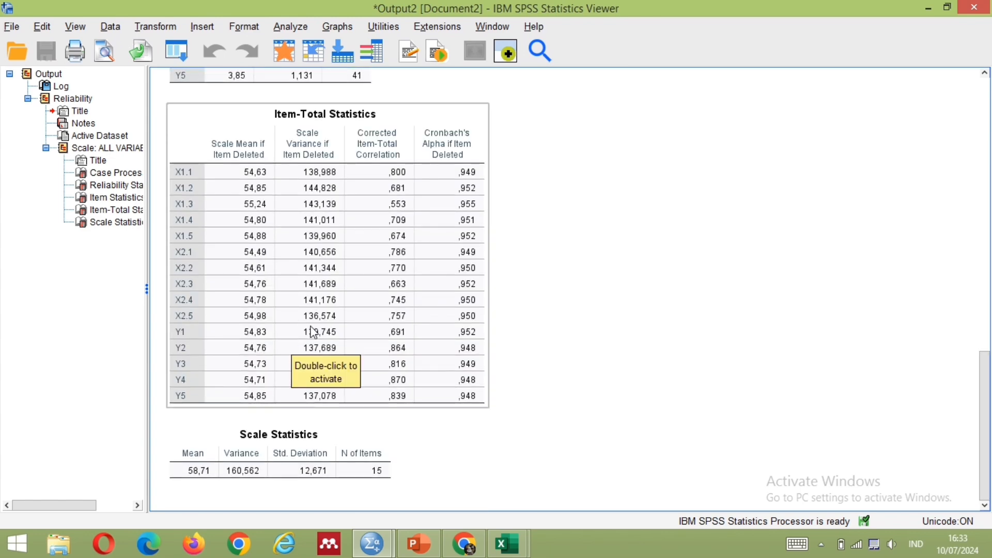
pyautogui.scroll(15, 311, 333)
pyautogui.scroll(-3, 280, 385)
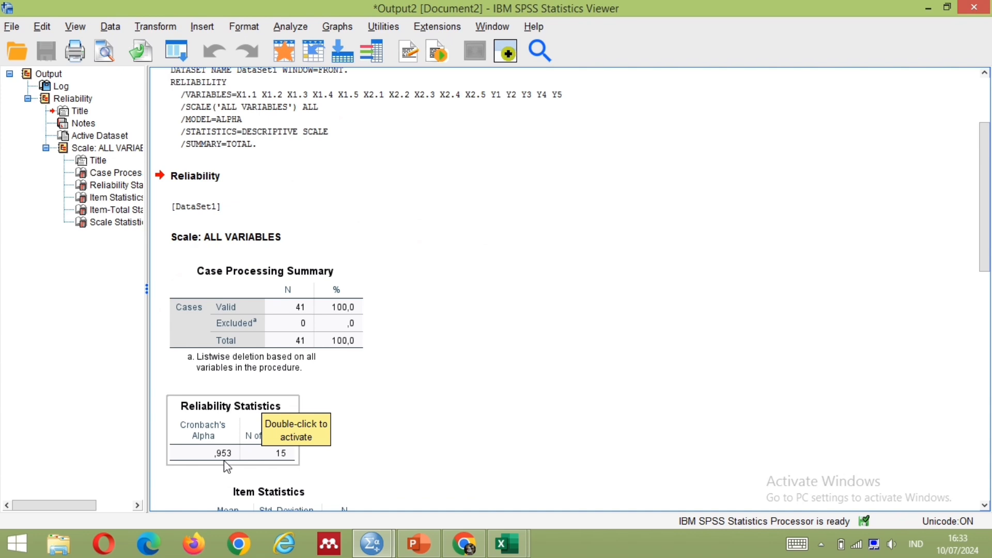
pyautogui.scroll(-1, 361, 449)
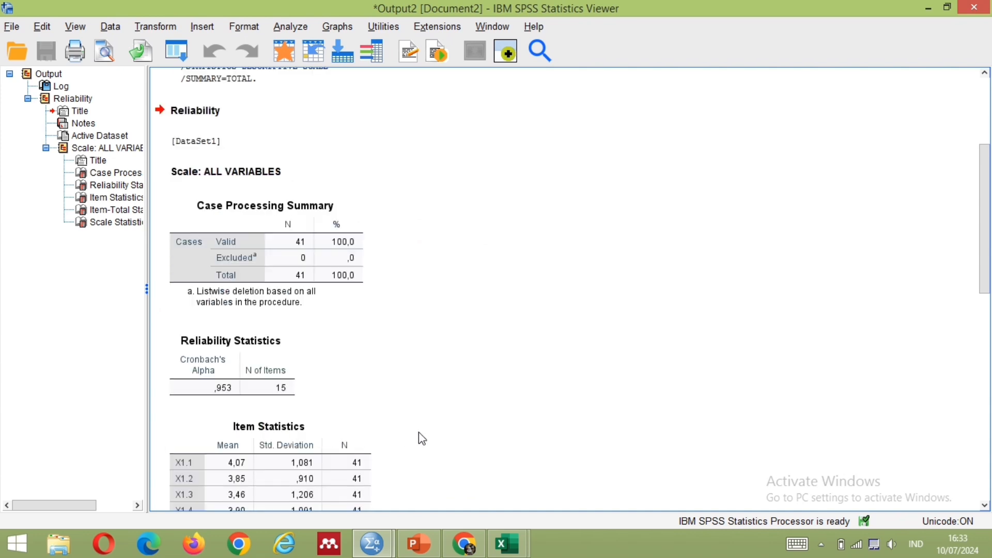
pyautogui.scroll(-7, 418, 432)
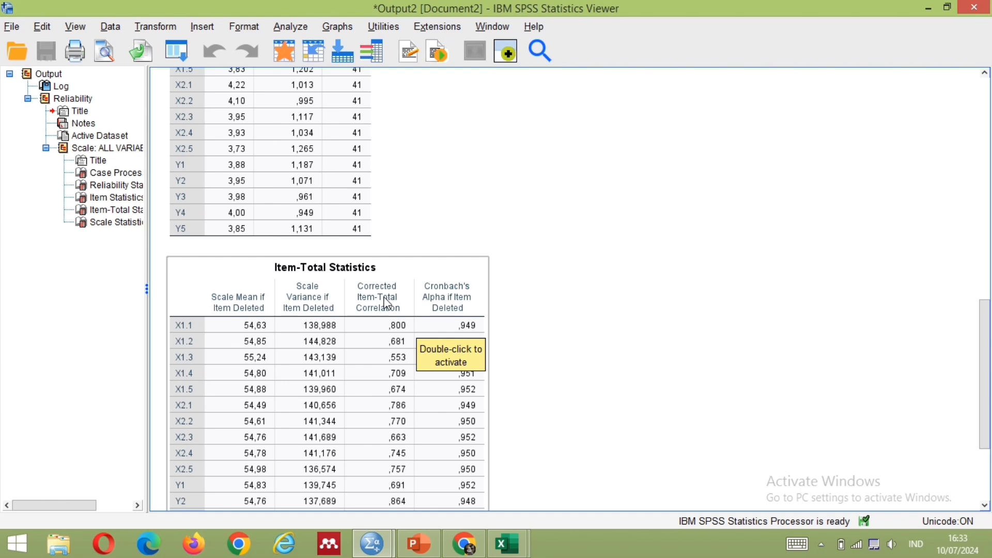
pyautogui.scroll(-3, 373, 380)
pyautogui.click(372, 376)
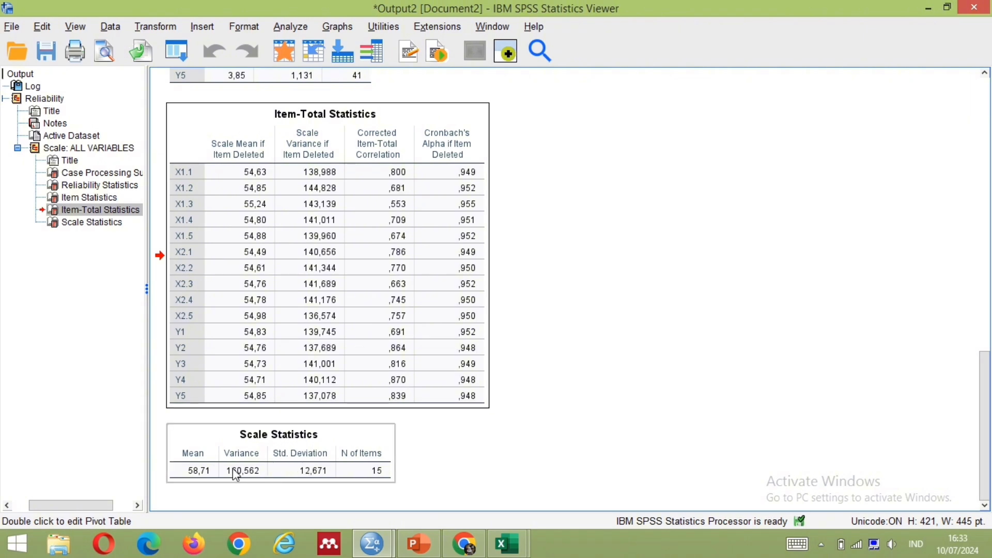
pyautogui.scroll(15, 370, 416)
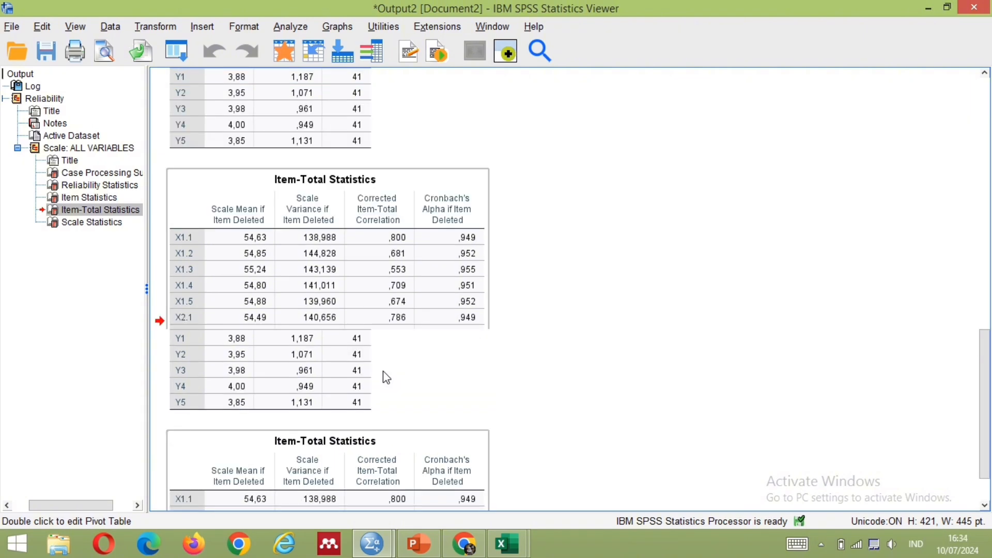
pyautogui.scroll(-3, 333, 431)
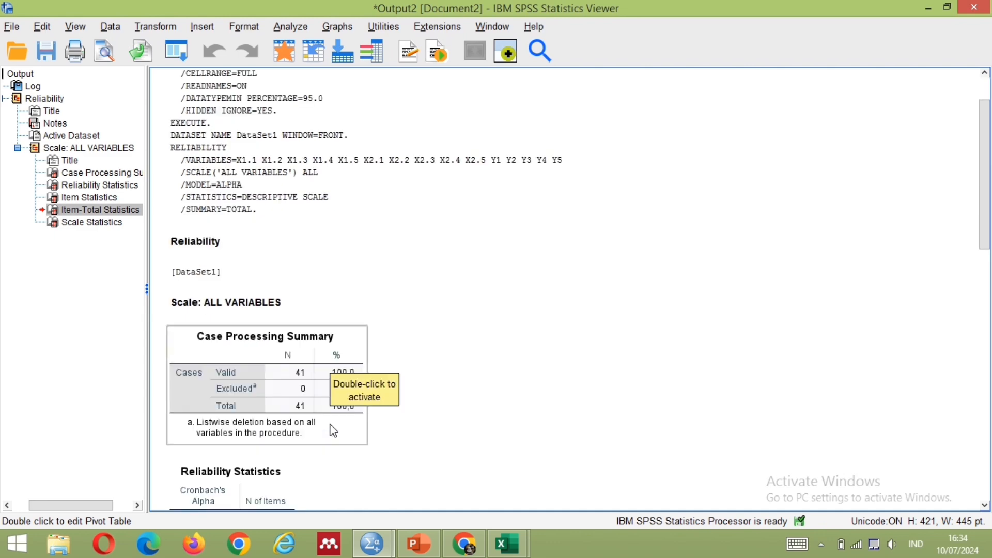
pyautogui.scroll(-12, 334, 431)
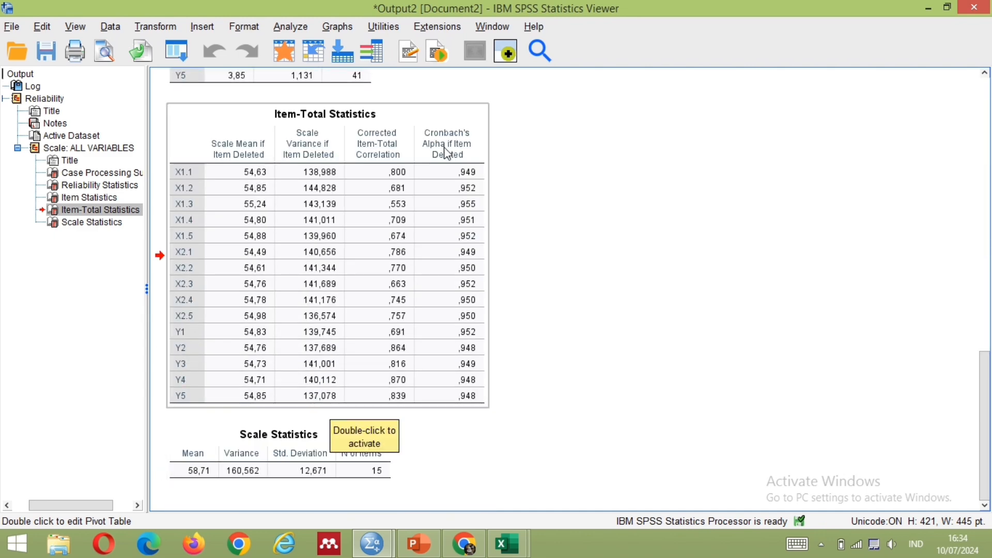
pyautogui.scroll(13, 447, 153)
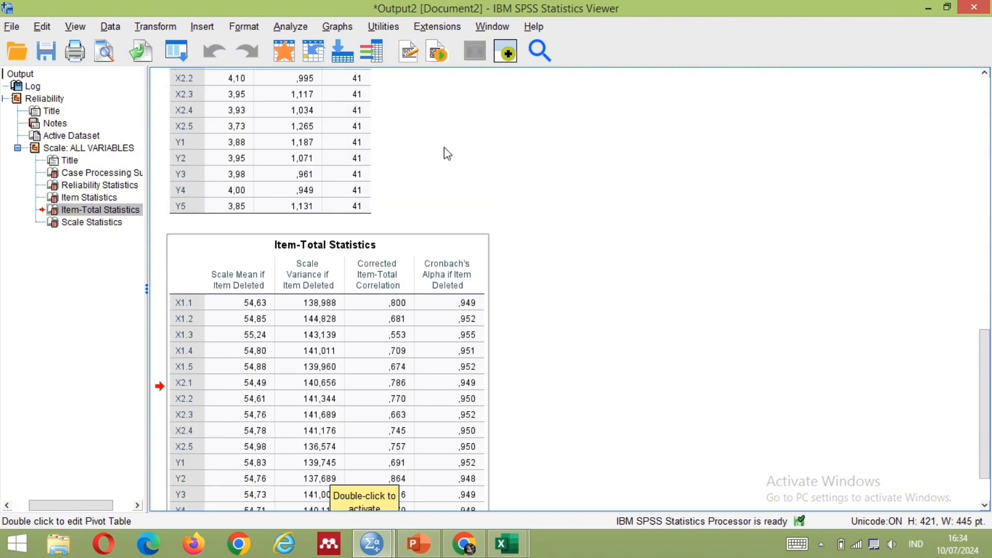
pyautogui.scroll(-12, 446, 154)
pyautogui.scroll(3, 448, 154)
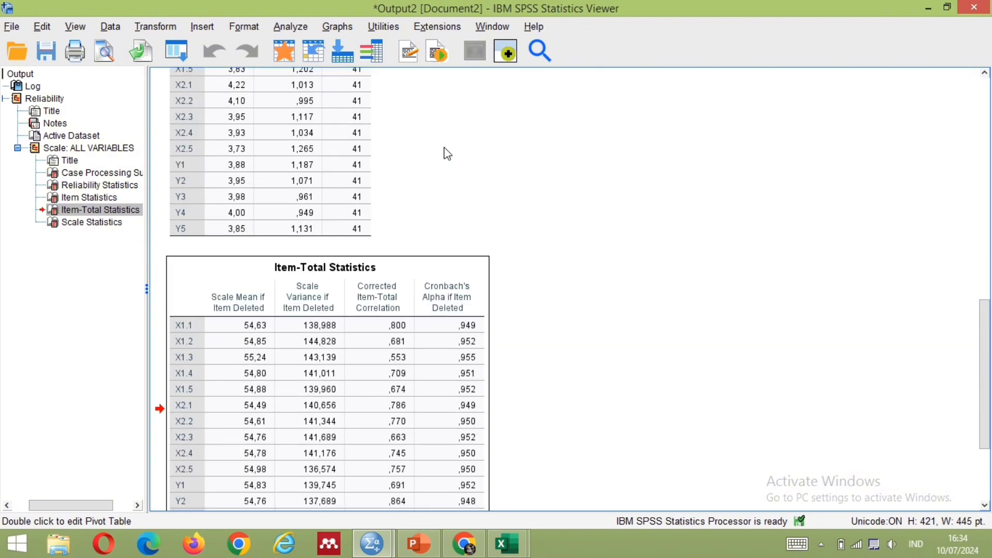
pyautogui.scroll(6, 448, 154)
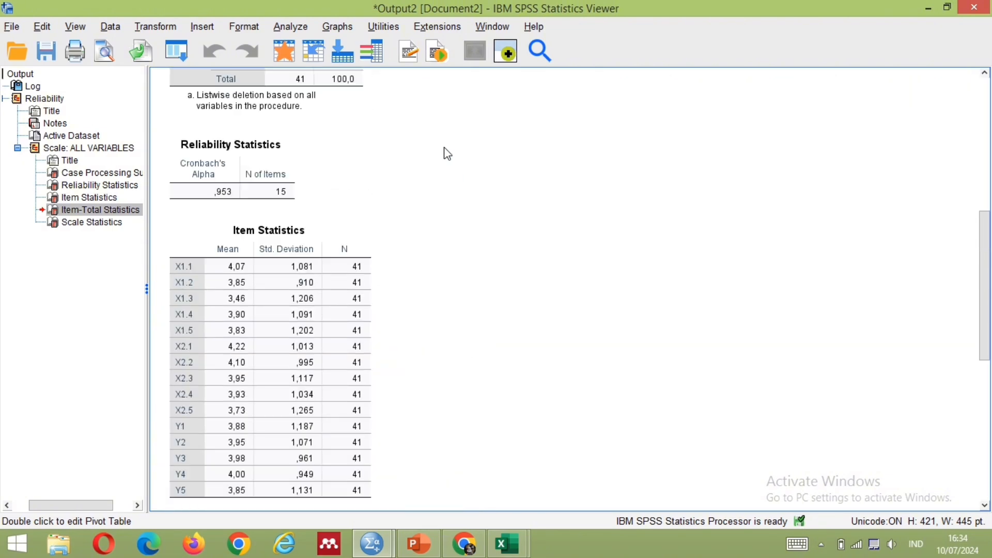
pyautogui.click(327, 266)
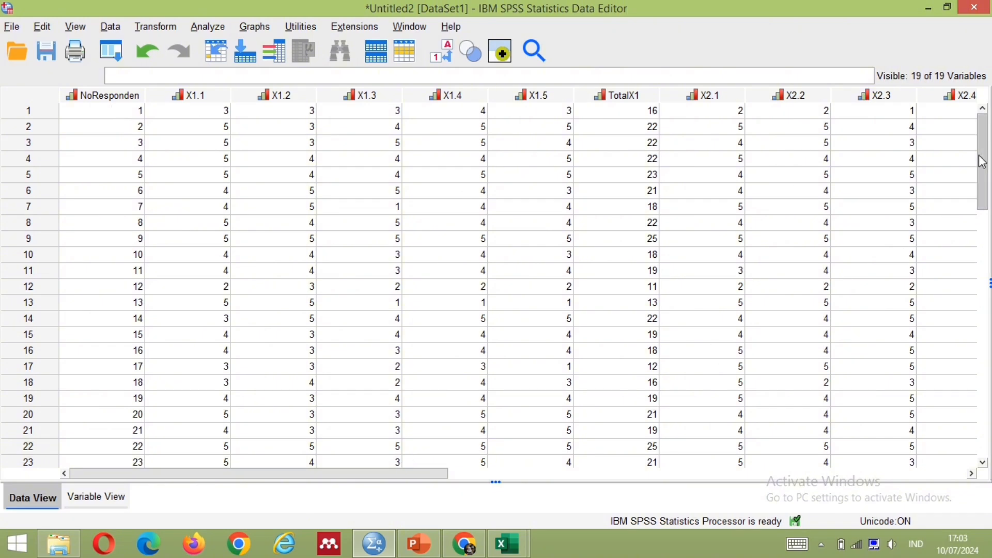
# Step: Look over the questionnaire data in the Data Editor and display the variable definitions
pyautogui.moveTo(987, 170)
pyautogui.mouseDown()
pyautogui.moveTo(987, 273)
pyautogui.moveTo(987, 159)
pyautogui.mouseUp()
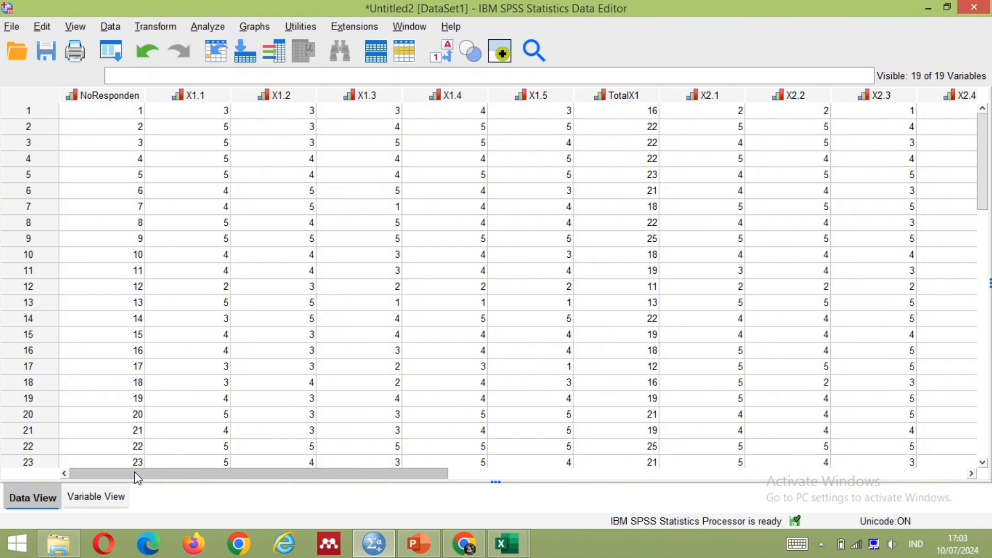
pyautogui.moveTo(131, 473)
pyautogui.mouseDown()
pyautogui.moveTo(160, 473)
pyautogui.moveTo(120, 473)
pyautogui.mouseUp()
pyautogui.click(109, 499)
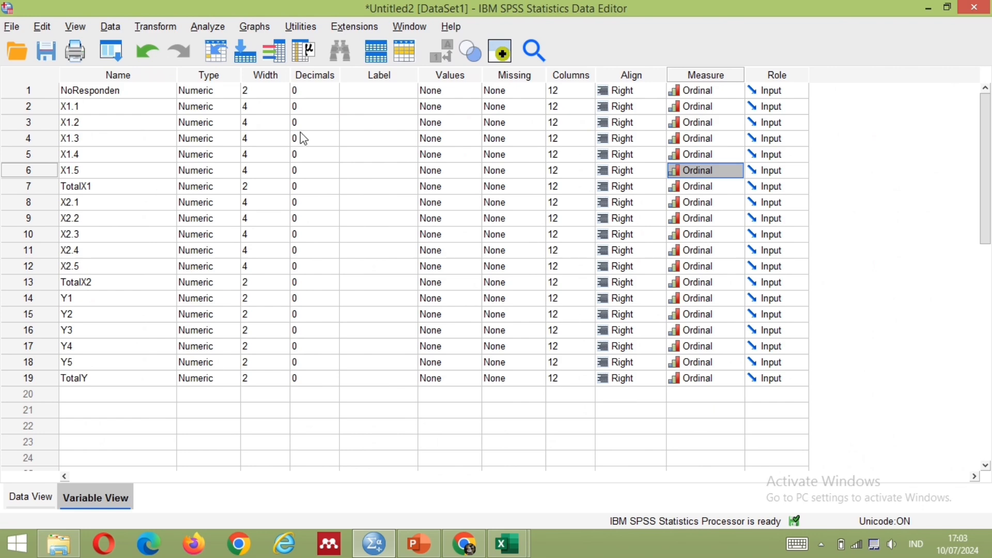
# Step: Run a two-tailed Pearson bivariate correlation on X1.1–X1.5, X2.1–X2.5 and Y1–Y5, flagging significant correlations, and view the matrix across to Y5
pyautogui.click(220, 30)
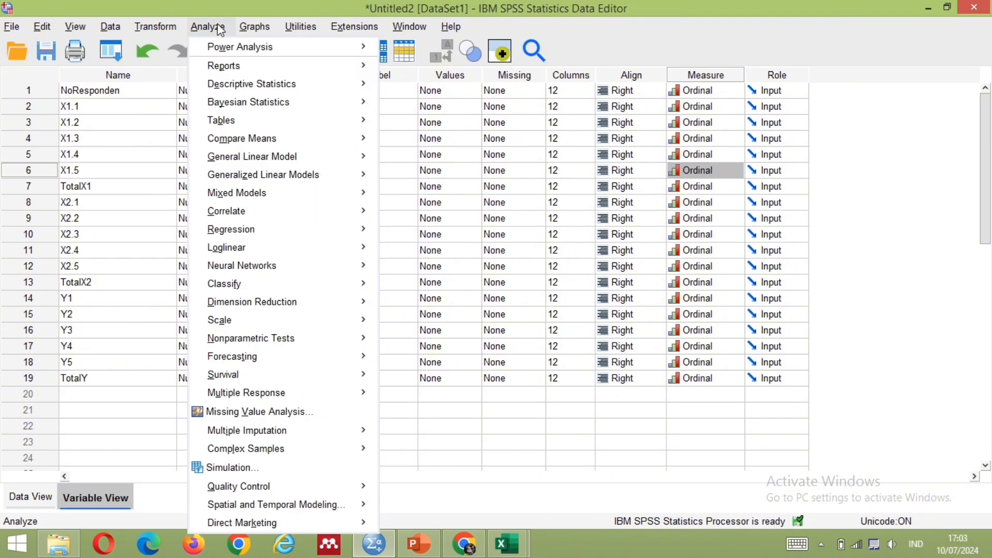
pyautogui.moveTo(236, 199)
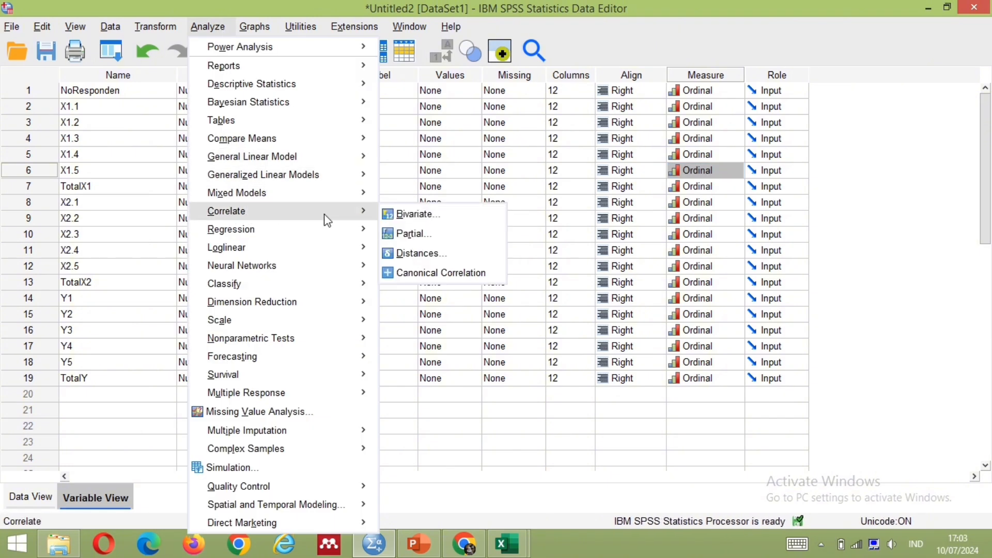
pyautogui.click(408, 215)
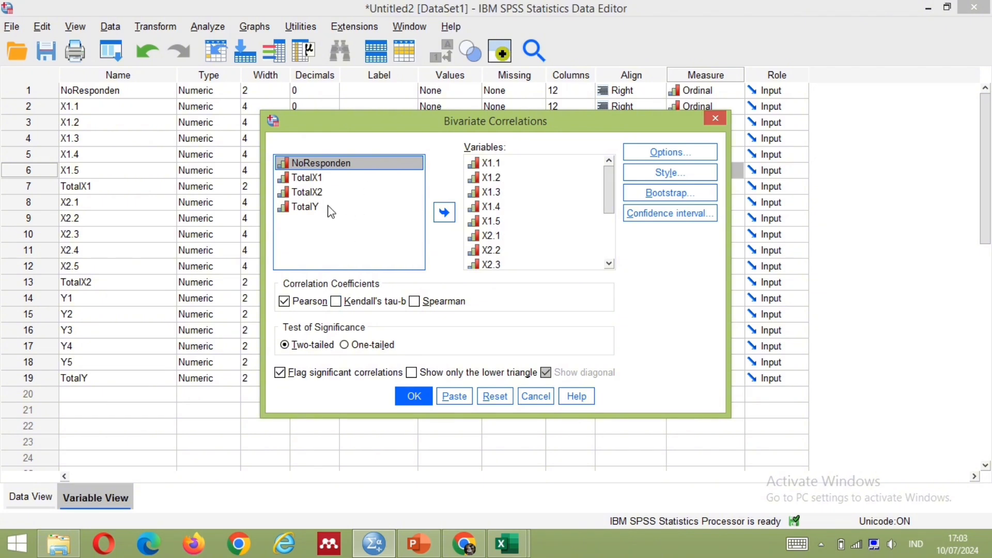
pyautogui.click(486, 166)
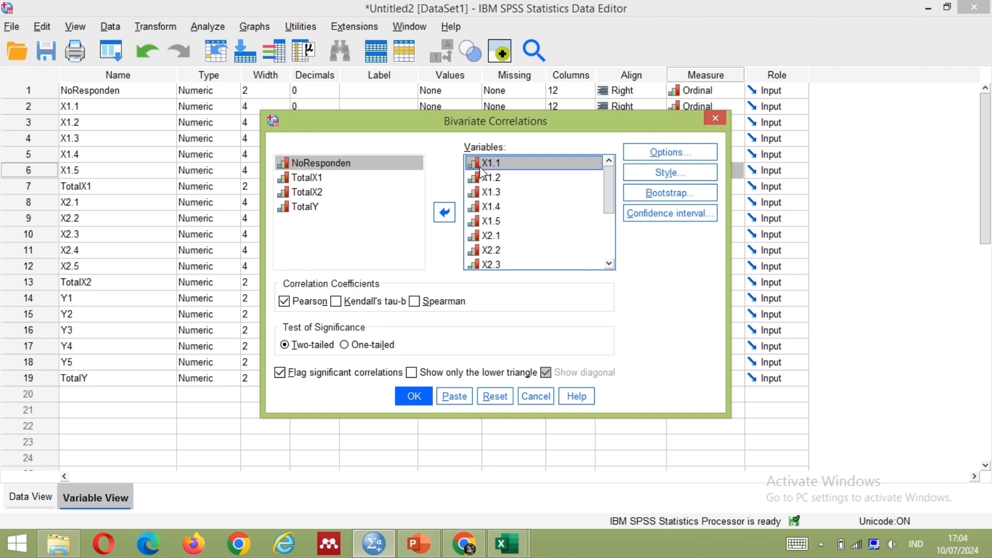
pyautogui.moveTo(480, 168)
pyautogui.mouseDown()
pyautogui.moveTo(481, 188)
pyautogui.moveTo(480, 161)
pyautogui.mouseUp()
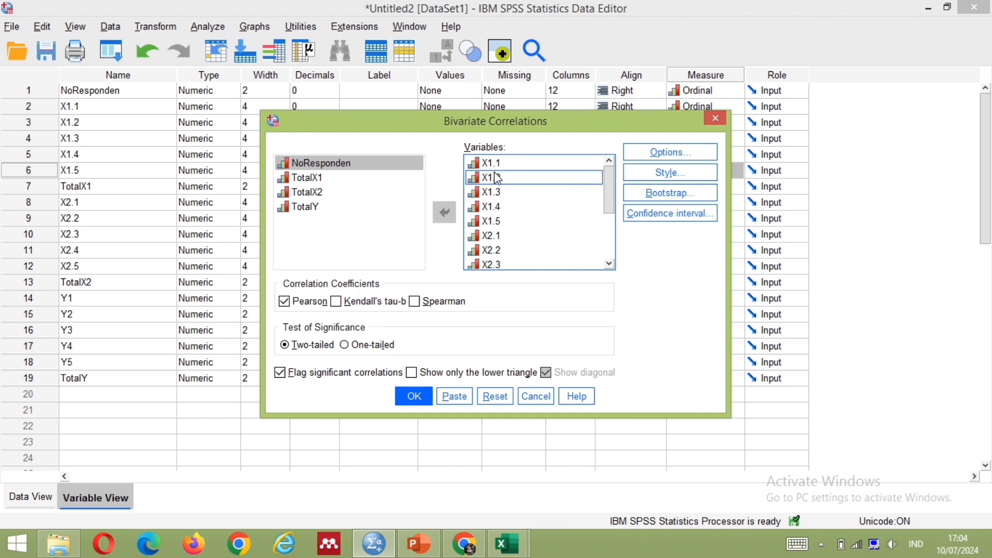
pyautogui.moveTo(611, 182); pyautogui.dragTo(600, 255)
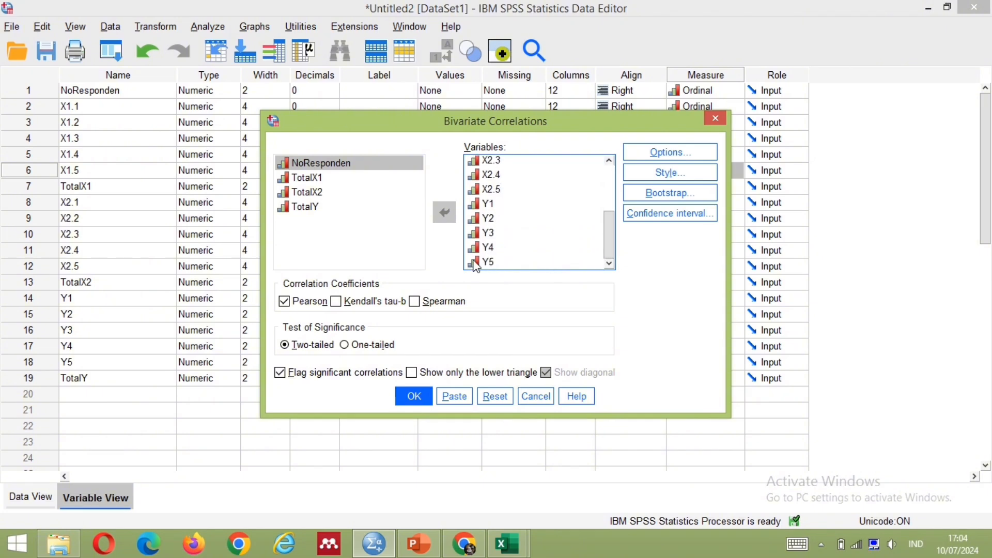
pyautogui.click(411, 398)
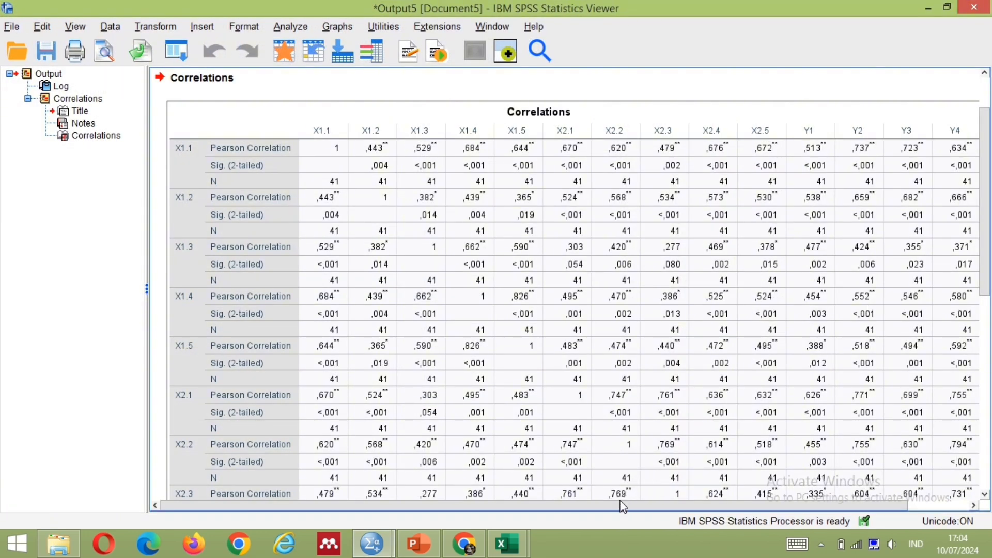
pyautogui.moveTo(624, 507); pyautogui.dragTo(696, 499)
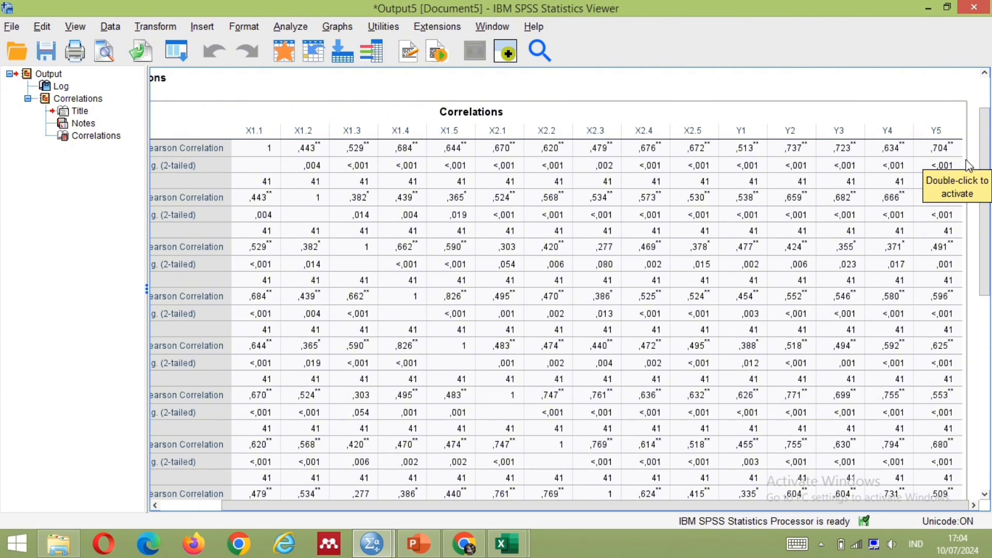
pyautogui.moveTo(986, 152); pyautogui.dragTo(976, 102)
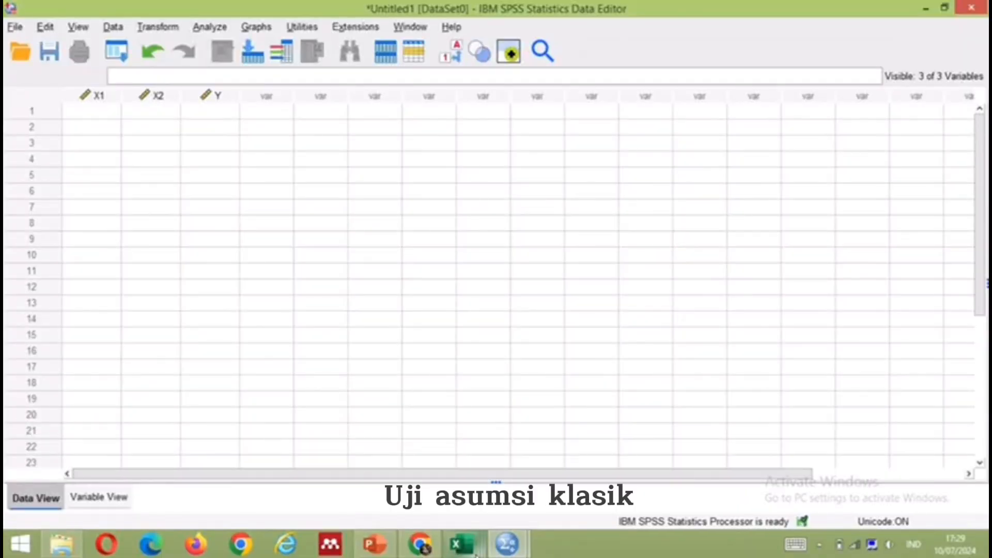
# Step: Switch to the Excel workbook Uji data gform.xlsx and copy the Total X1 values in G3:G43 of Sheet2
pyautogui.moveTo(475, 548)
pyautogui.click(464, 454)
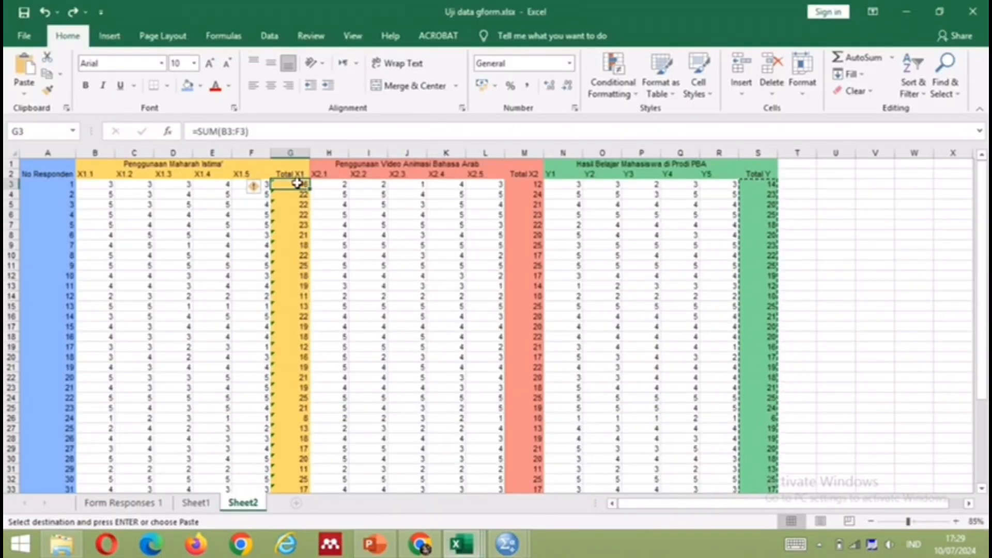
pyautogui.moveTo(297, 183); pyautogui.dragTo(296, 473)
pyautogui.rightClick(295, 472)
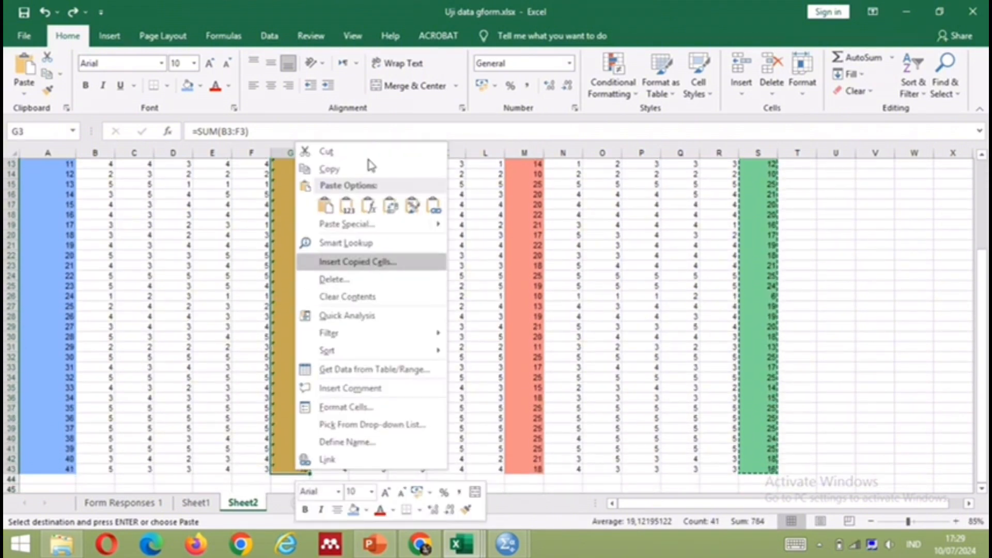
pyautogui.click(367, 168)
pyautogui.scroll(4, 385, 341)
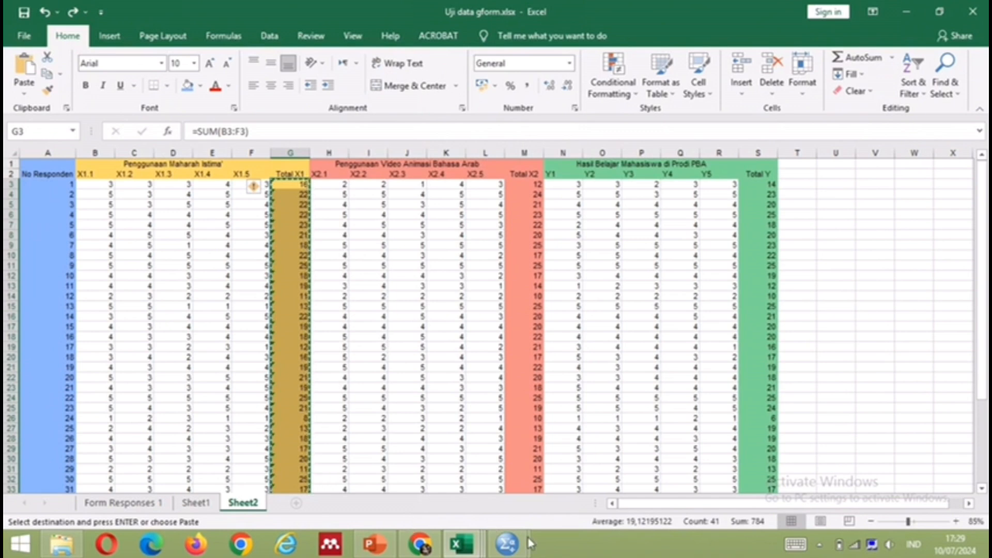
# Step: Switch to the SPSS Data Editor and paste the copied Total X1 values into the X1 column from row 1
pyautogui.moveTo(514, 546)
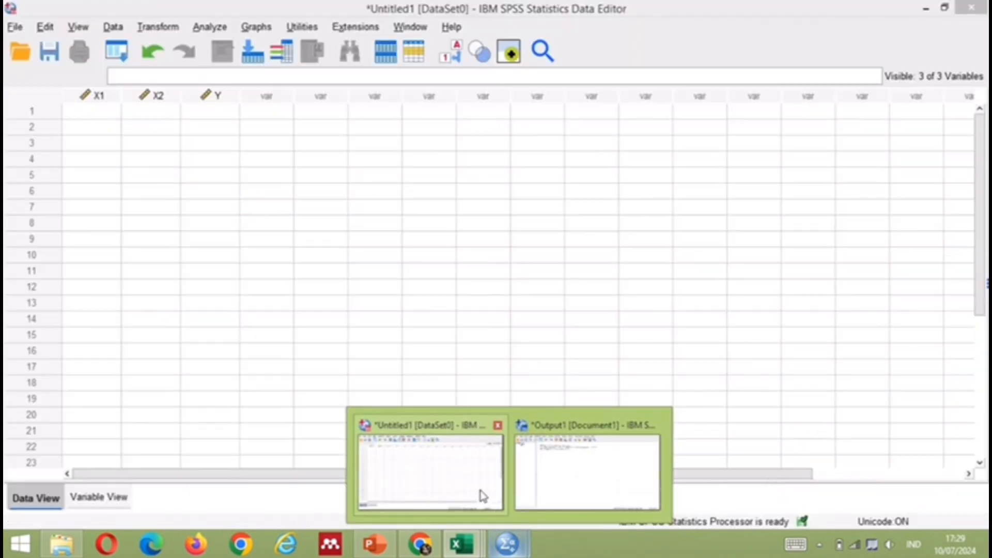
pyautogui.click(482, 496)
pyautogui.click(100, 116)
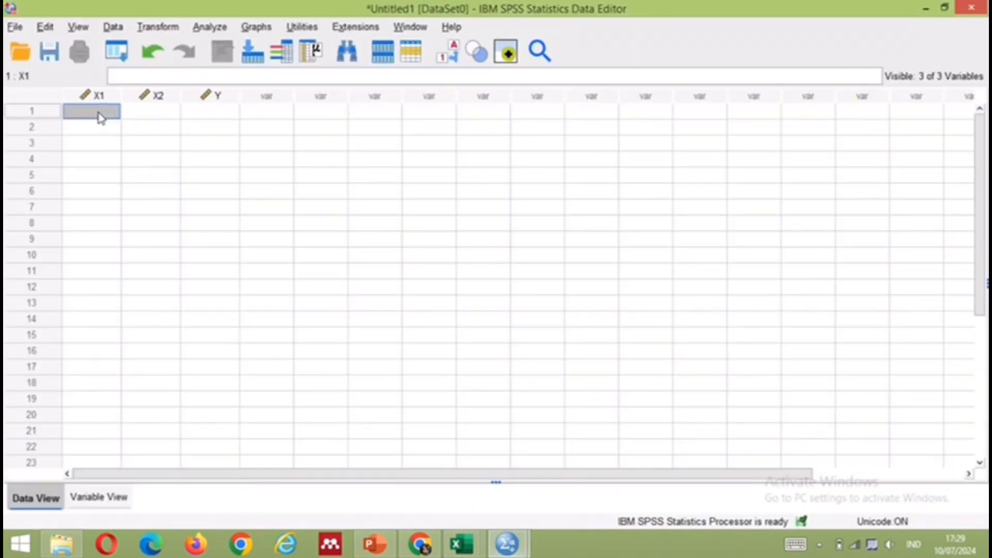
pyautogui.rightClick(100, 118)
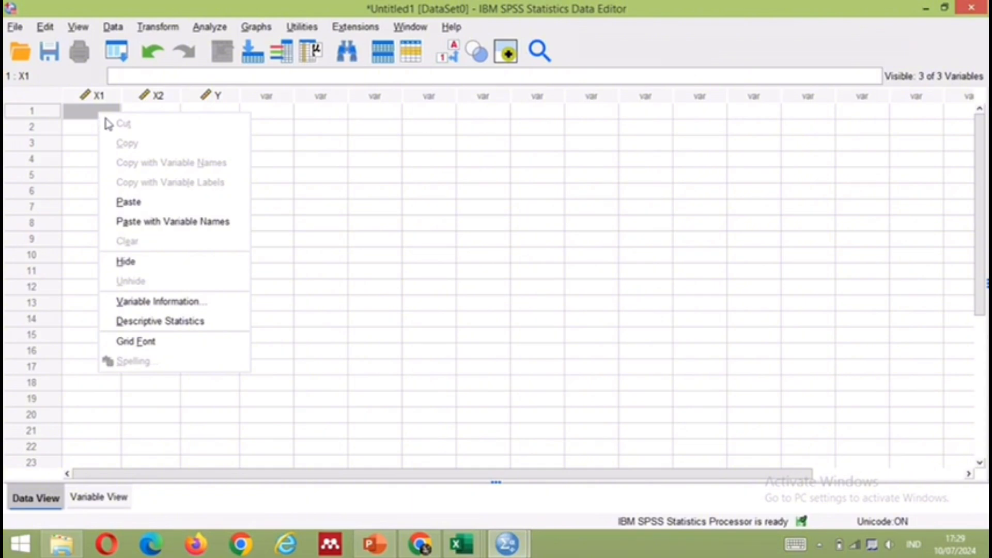
pyautogui.click(129, 202)
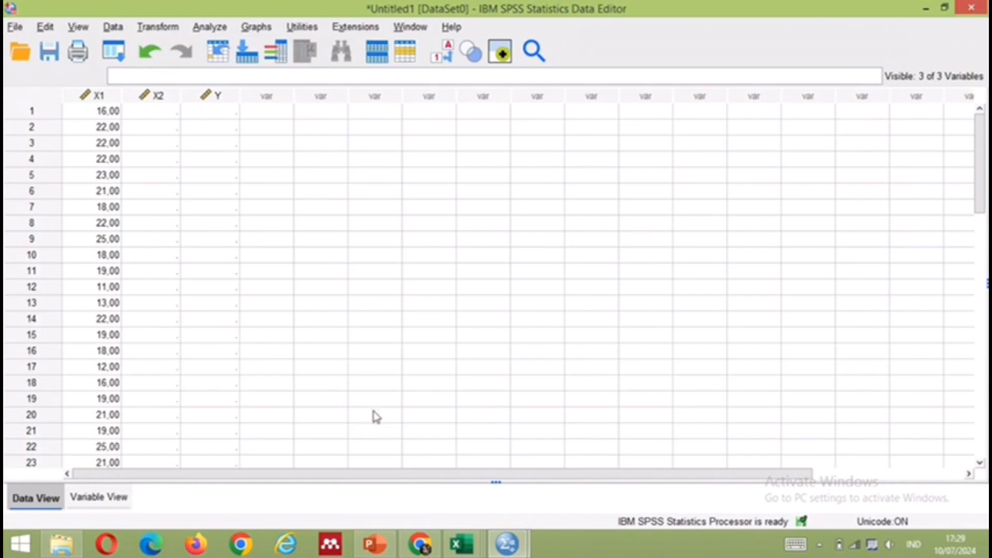
# Step: Switch to the Excel workbook Uji data gform.xlsx and copy the Total X2 values in M3:M43 of Sheet2
pyautogui.moveTo(457, 541)
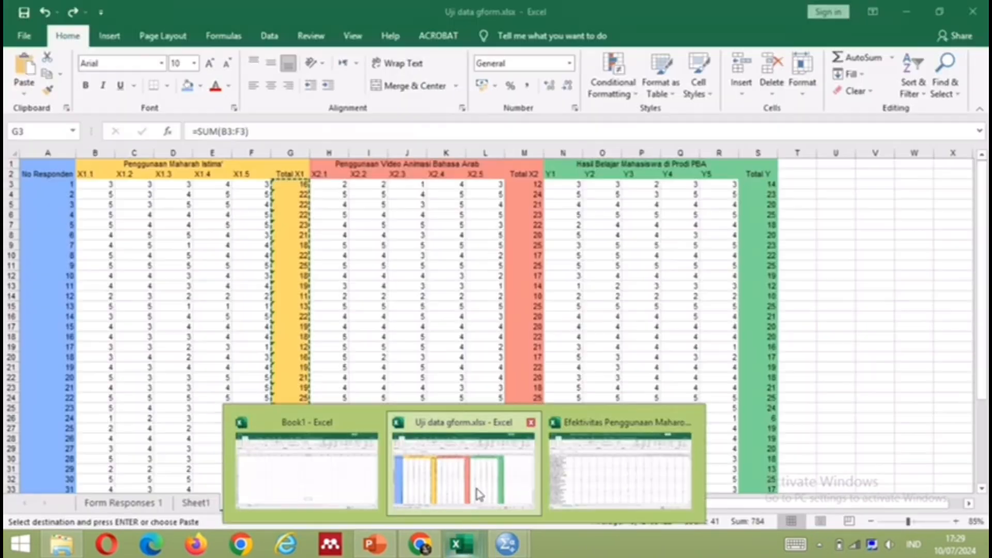
pyautogui.click(475, 491)
pyautogui.click(516, 184)
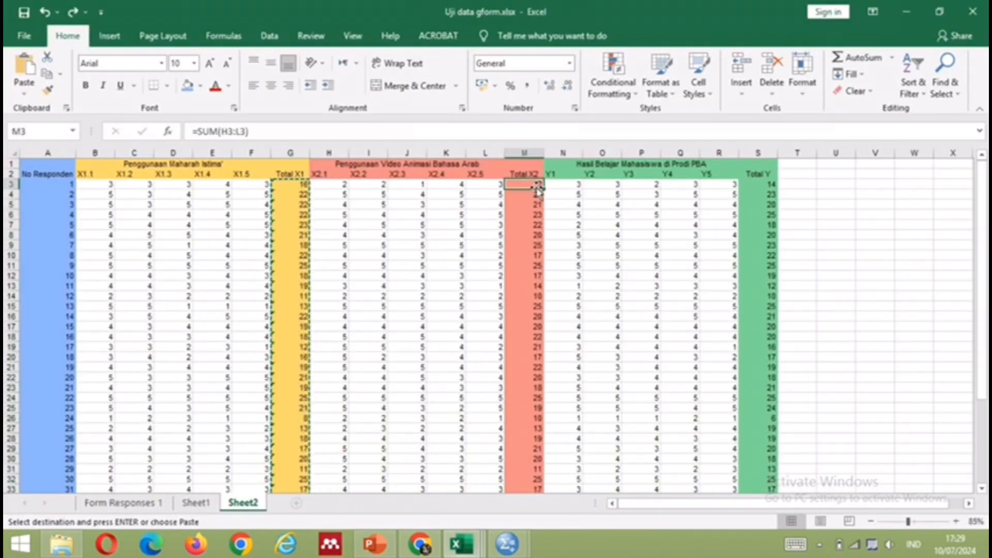
pyautogui.moveTo(534, 191); pyautogui.dragTo(529, 466)
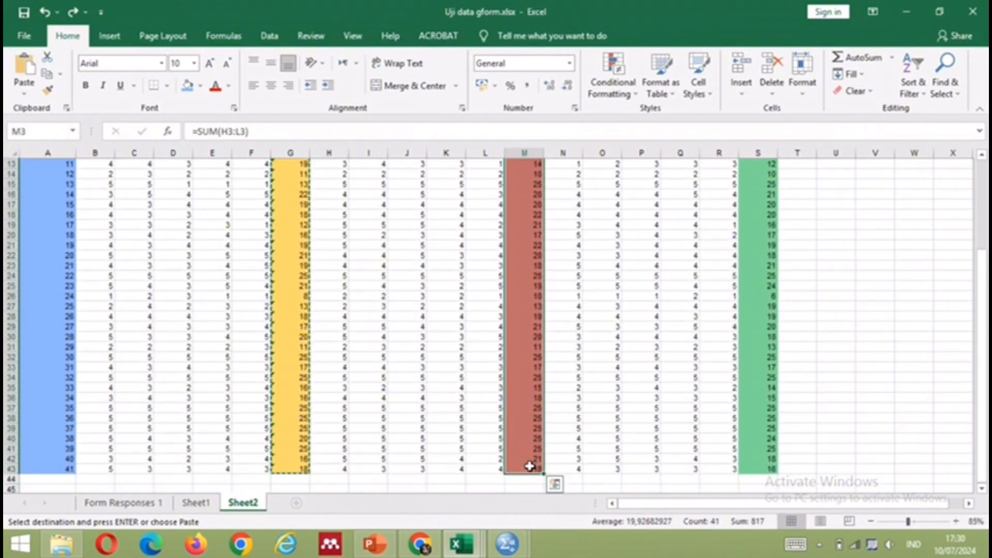
pyautogui.rightClick(530, 467)
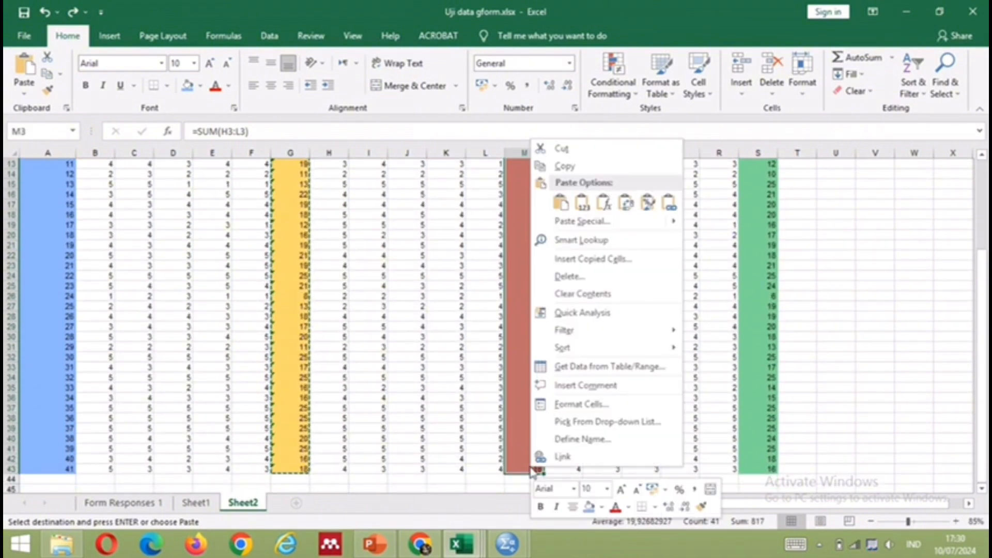
pyautogui.click(560, 203)
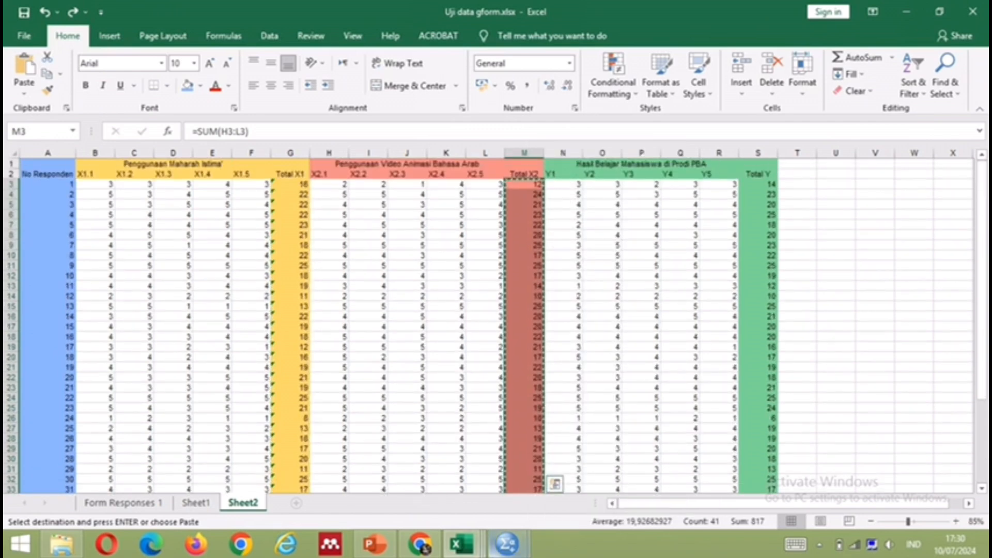
# Step: Switch to the SPSS Data Editor and paste the copied Total X2 values into the X2 column from row 1
pyautogui.moveTo(506, 544)
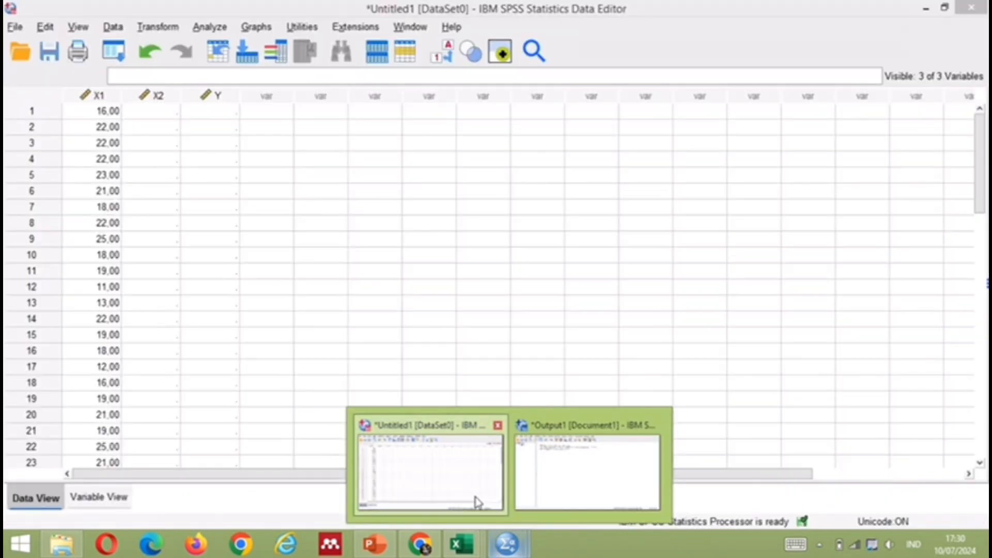
pyautogui.click(478, 501)
pyautogui.click(143, 114)
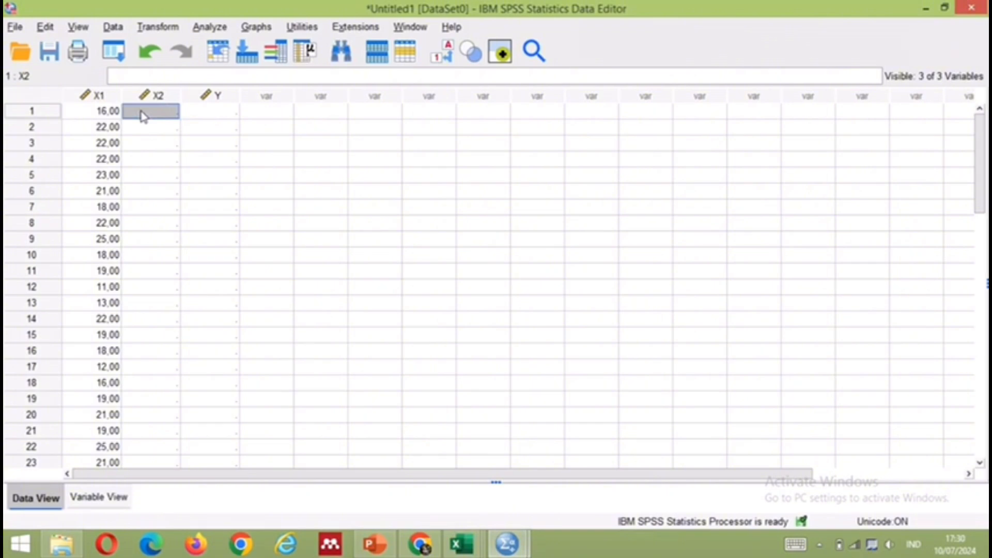
pyautogui.rightClick(143, 115)
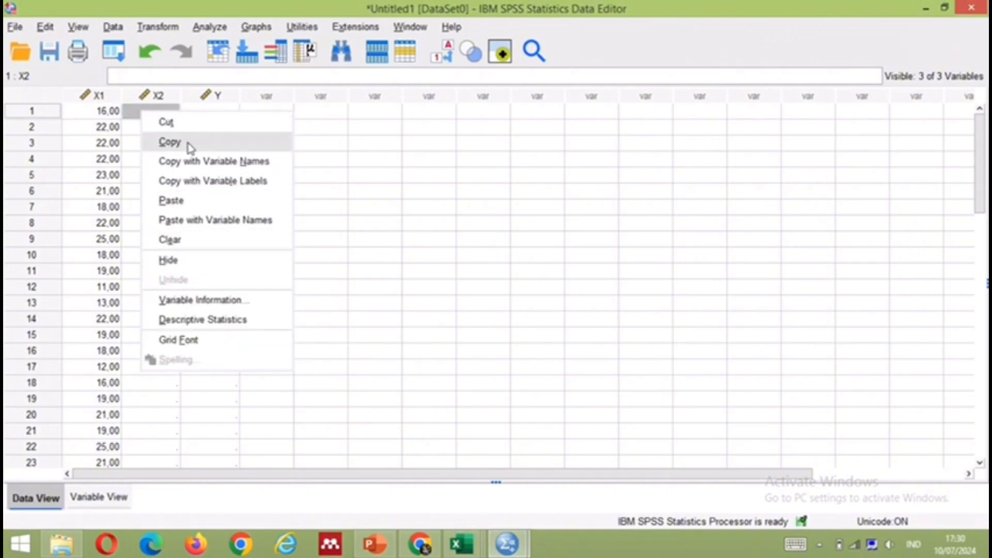
pyautogui.click(182, 201)
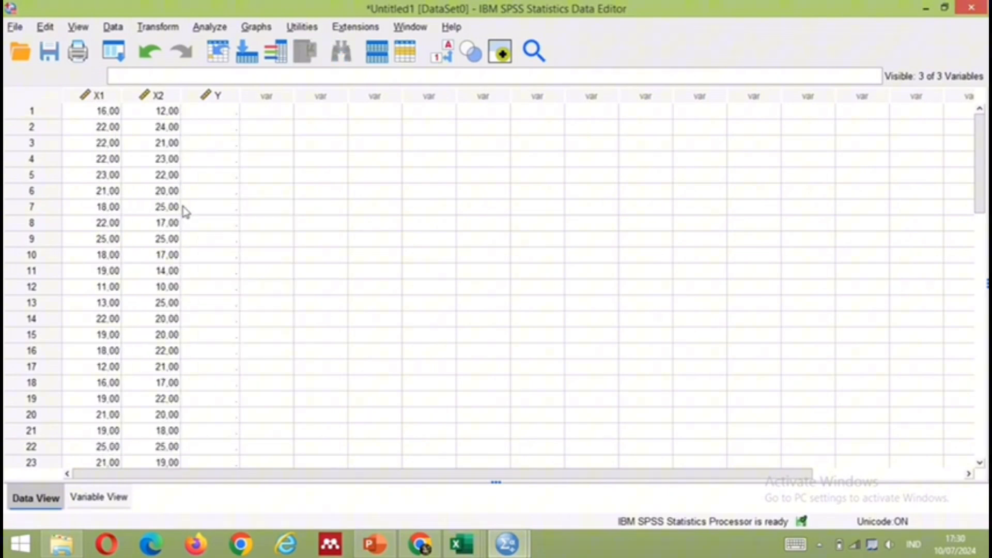
# Step: Switch to the Excel workbook Uji data gform.xlsx and copy the Total Y values in S3:S43 of Sheet2
pyautogui.click(217, 111)
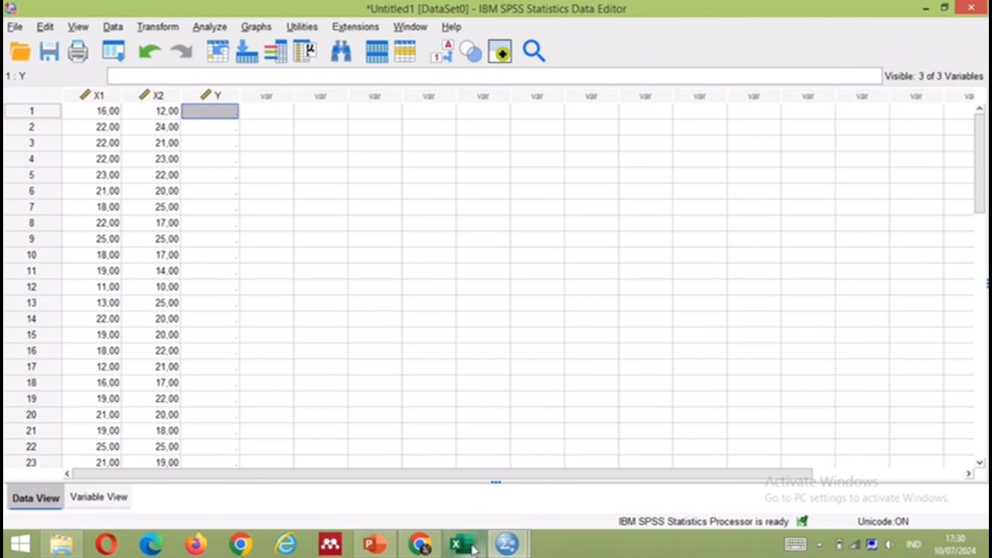
pyautogui.moveTo(473, 549)
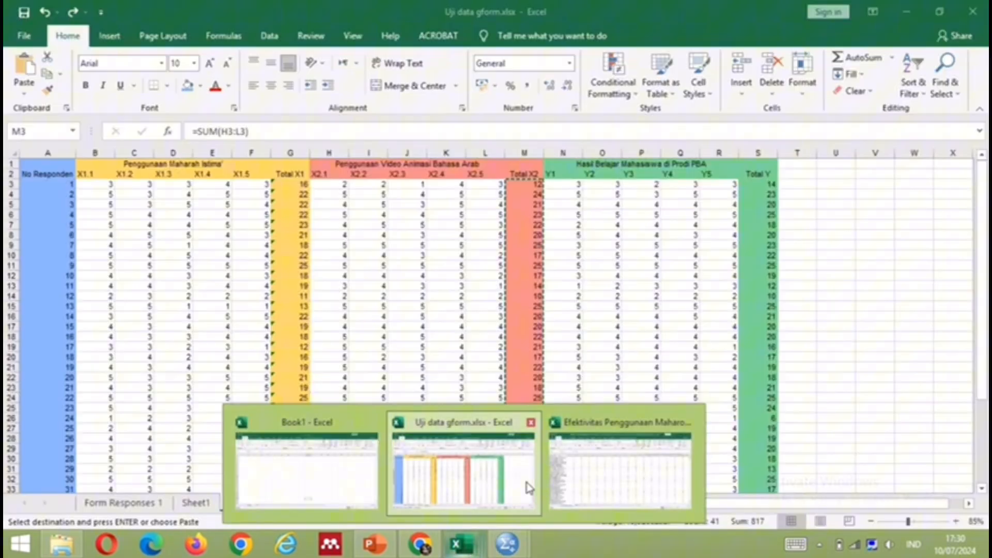
pyautogui.click(525, 485)
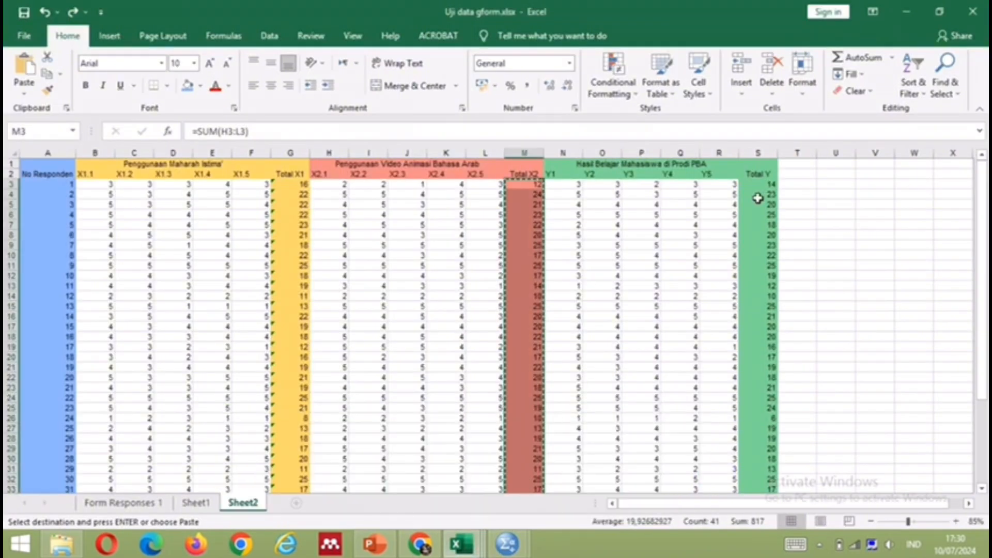
pyautogui.moveTo(768, 186); pyautogui.dragTo(764, 473)
pyautogui.rightClick(764, 470)
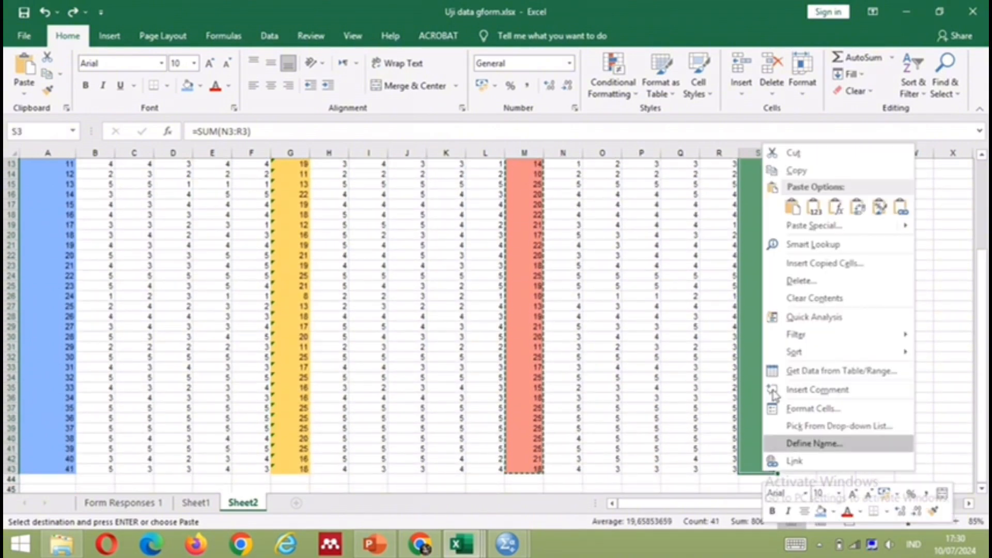
pyautogui.click(797, 170)
pyautogui.scroll(4, 799, 173)
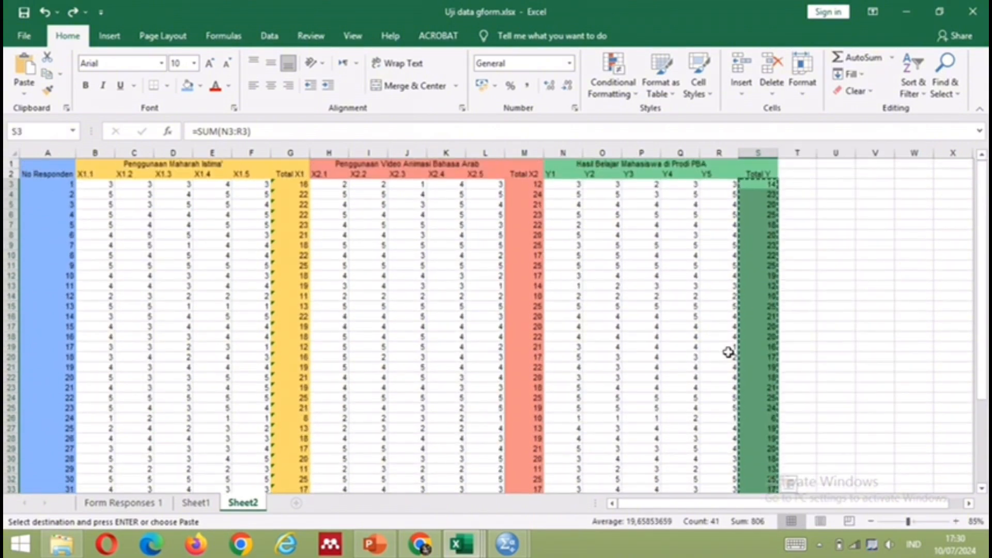
# Step: Switch to the SPSS Data Editor, paste the copied Total Y values into the Y column from row 1, and check the variable definitions
pyautogui.moveTo(507, 542)
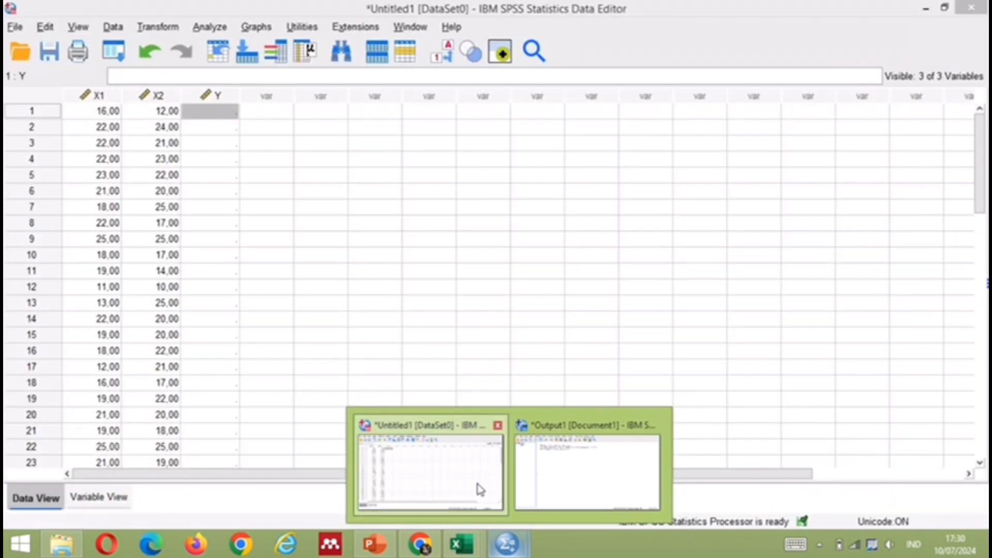
pyautogui.click(478, 488)
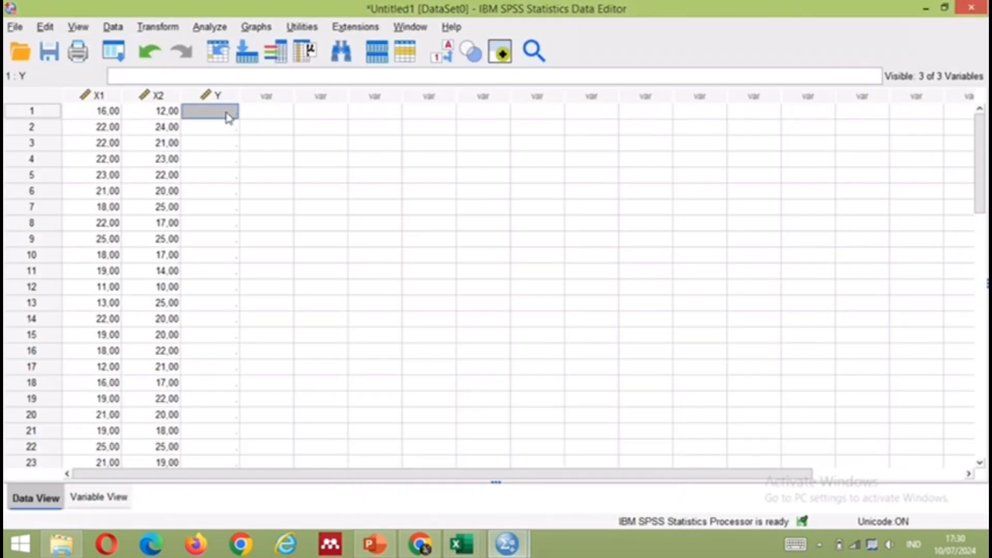
pyautogui.rightClick(229, 118)
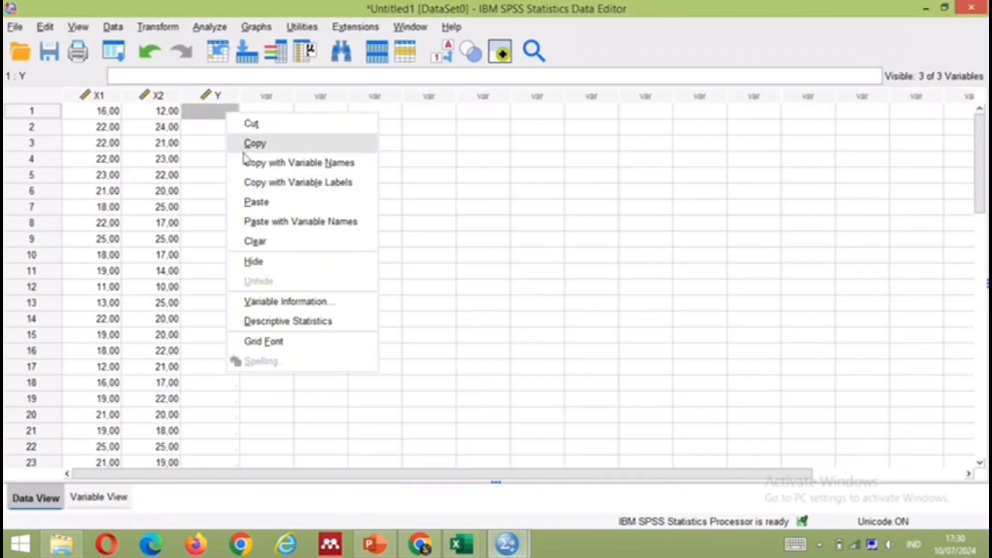
pyautogui.click(255, 202)
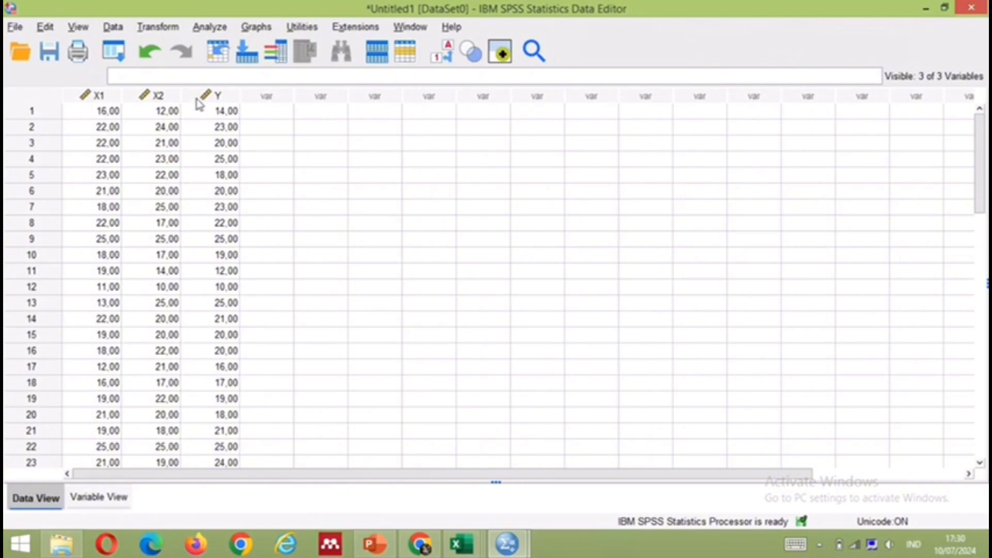
pyautogui.click(106, 497)
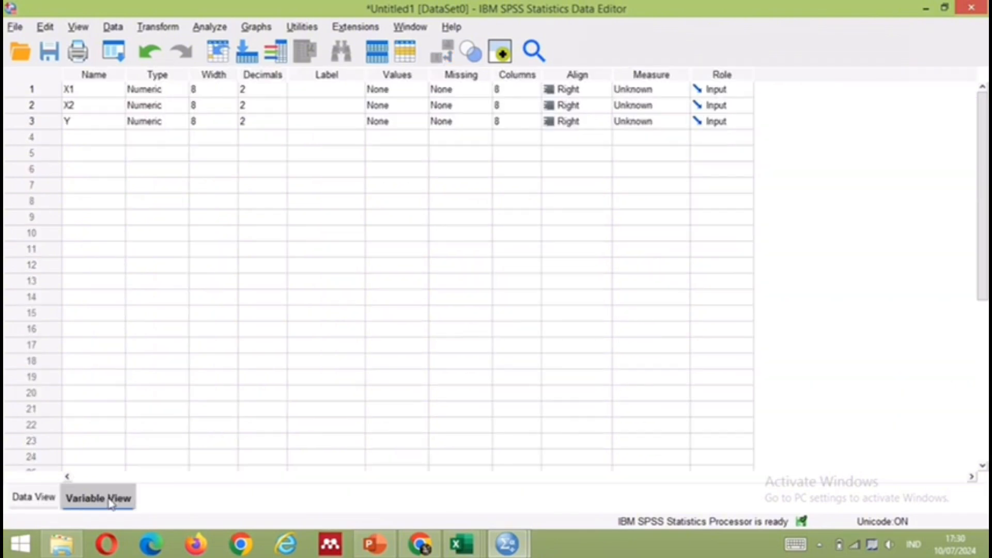
pyautogui.click(36, 498)
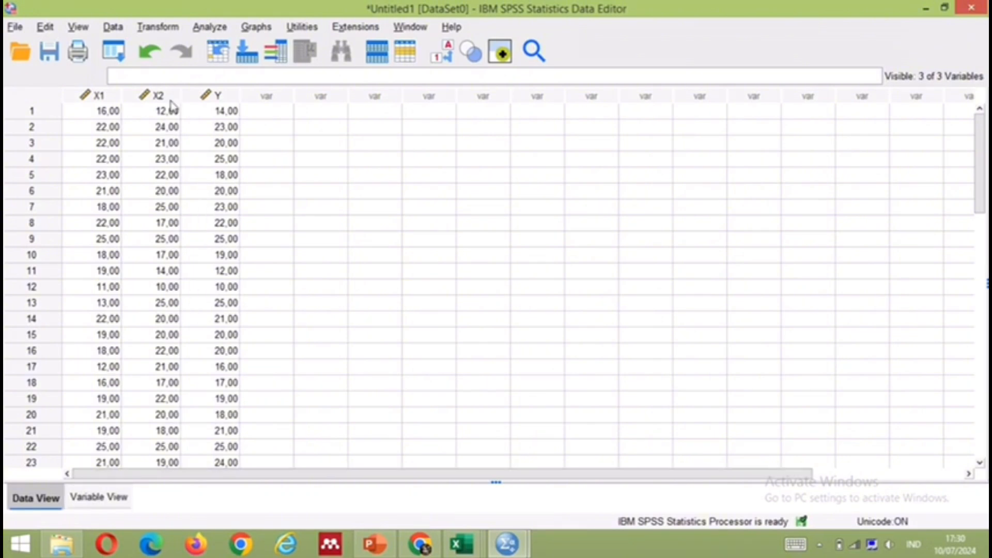
# Step: Set up a linear regression with X1 and X2 as independent variables and Y as the dependent variable, using the Enter method
pyautogui.click(206, 23)
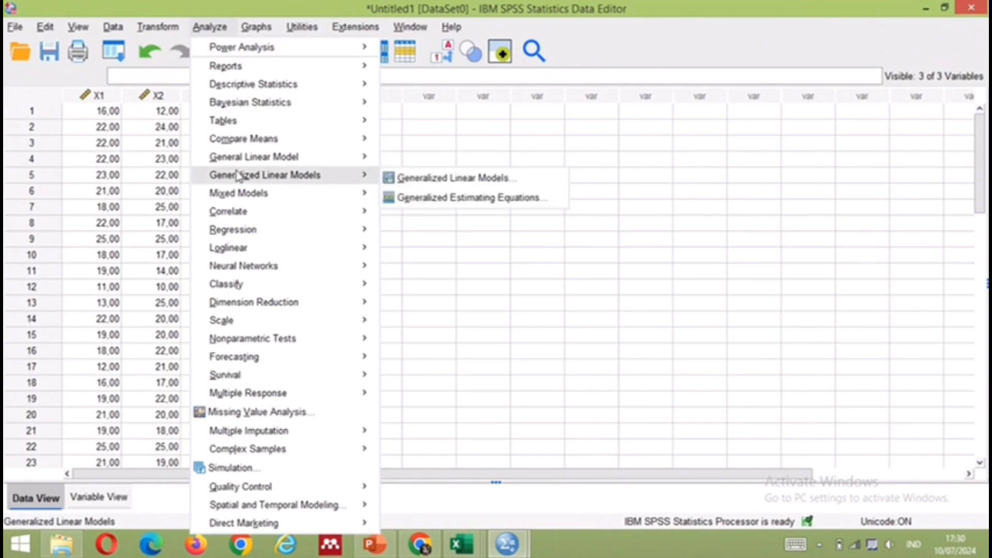
pyautogui.moveTo(244, 234)
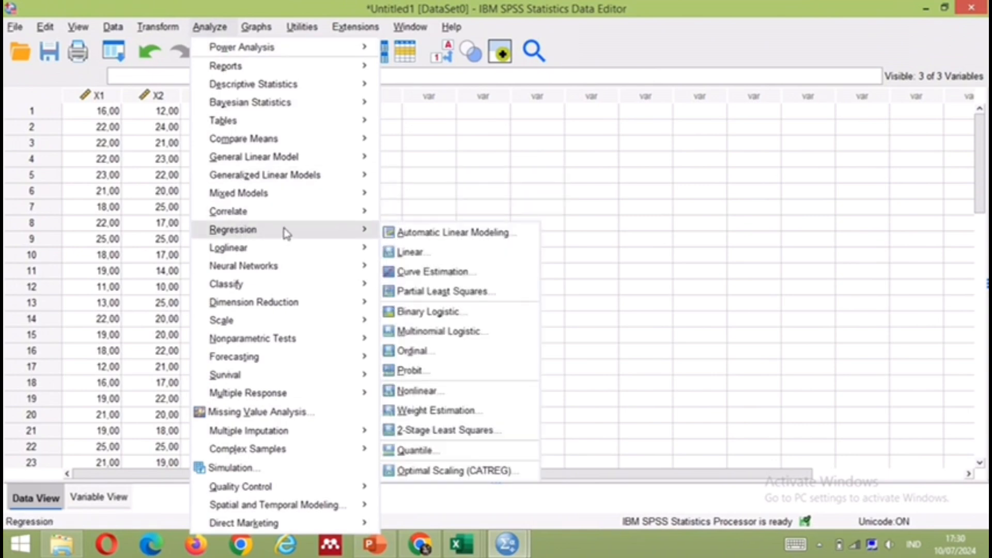
pyautogui.click(395, 250)
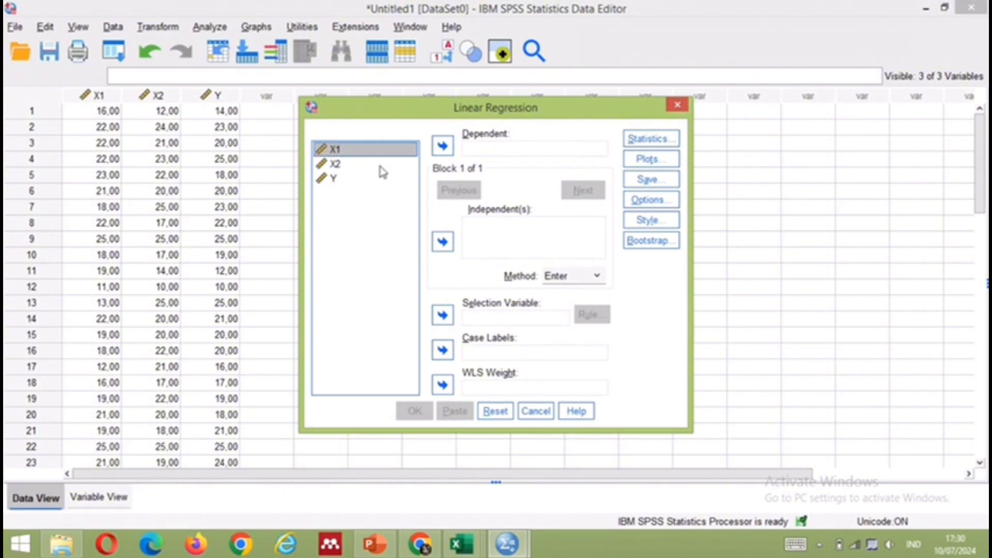
pyautogui.keyDown('shift'); pyautogui.click(380, 163); pyautogui.keyUp('shift')
pyautogui.click(441, 243)
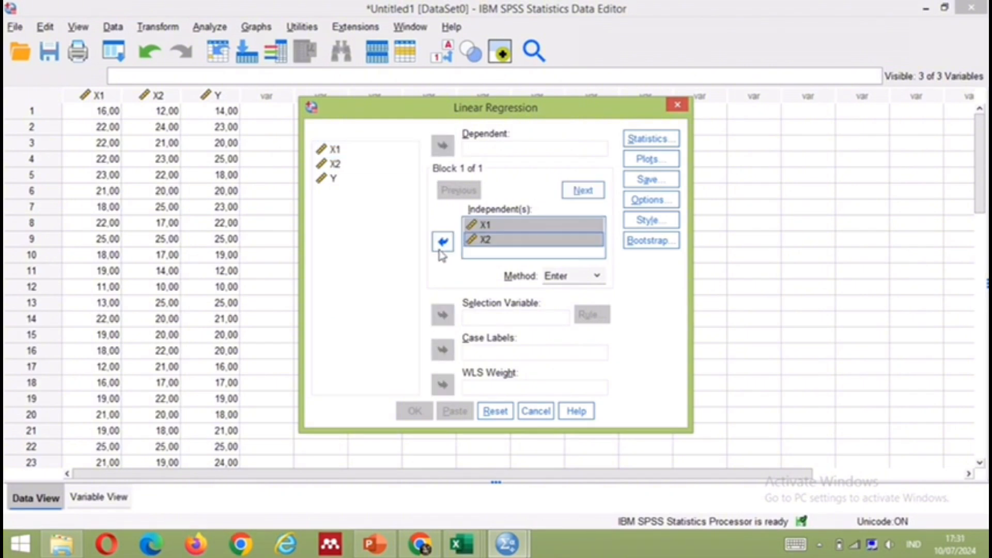
pyautogui.click(390, 180)
pyautogui.click(442, 145)
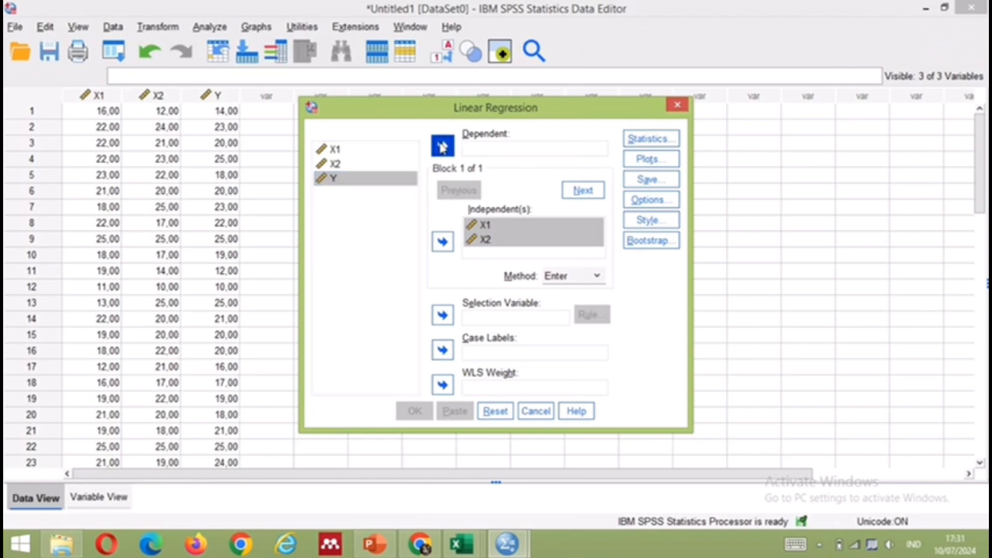
# Step: Add Descriptives, Collinearity diagnostics and the Durbin-Watson residual test to the regression statistics
pyautogui.click(640, 137)
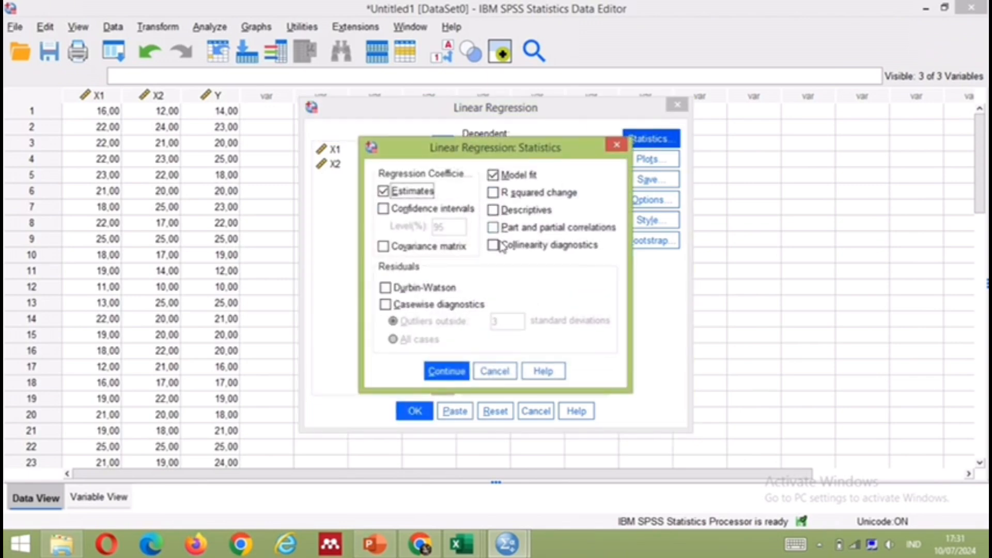
pyautogui.click(493, 210)
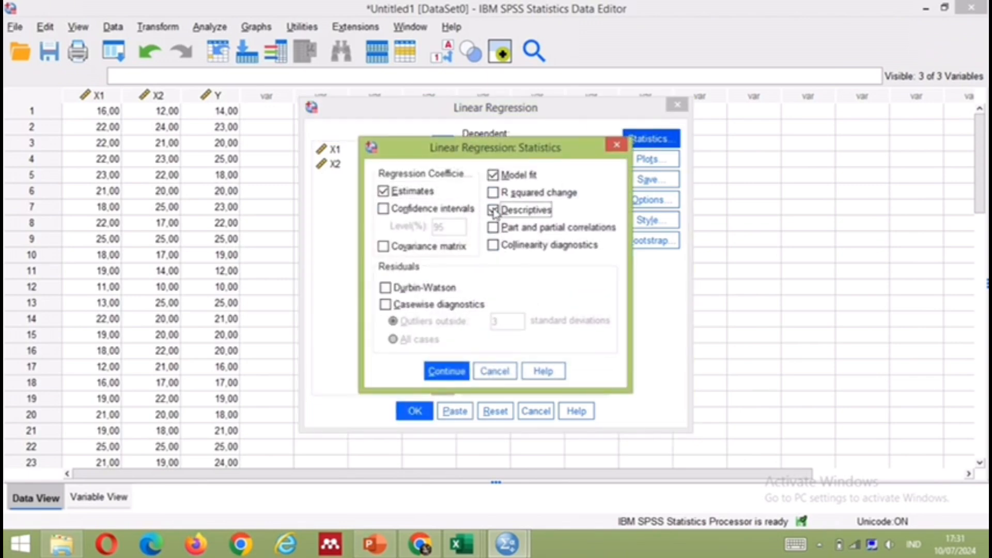
pyautogui.click(493, 245)
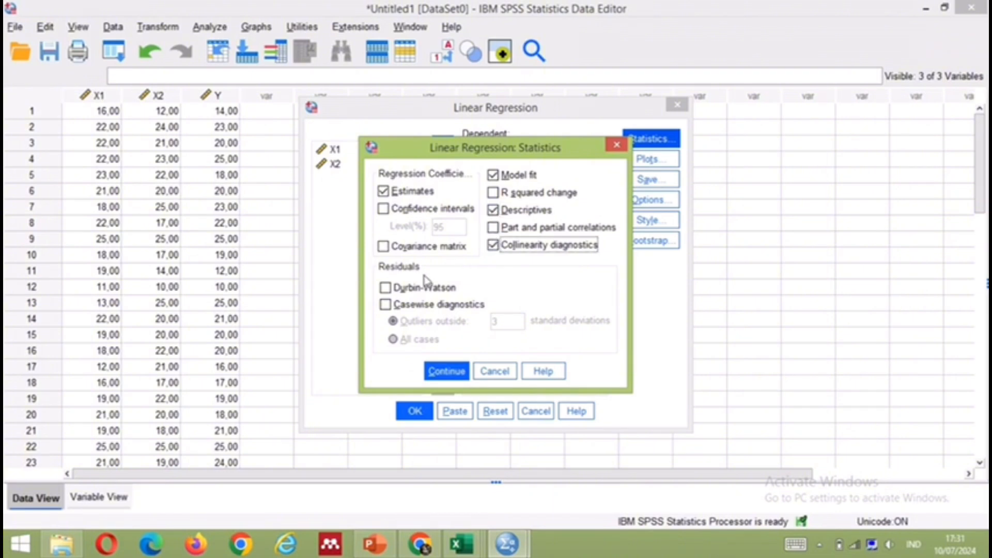
pyautogui.click(395, 288)
pyautogui.click(455, 371)
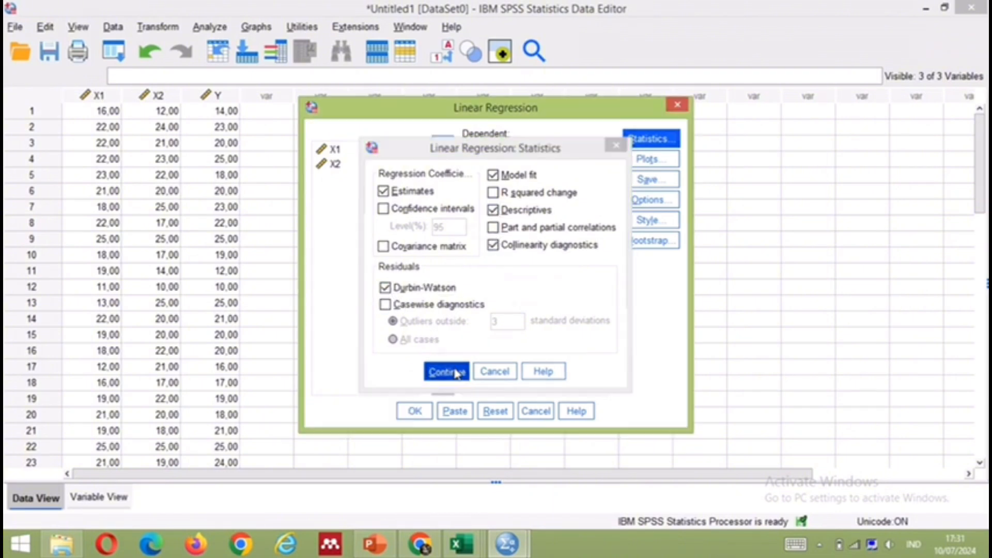
# Step: Configure the regression plots with *SRESID as Y and *ZPRED as X, plus a histogram and a normal probability plot of the residuals
pyautogui.click(645, 160)
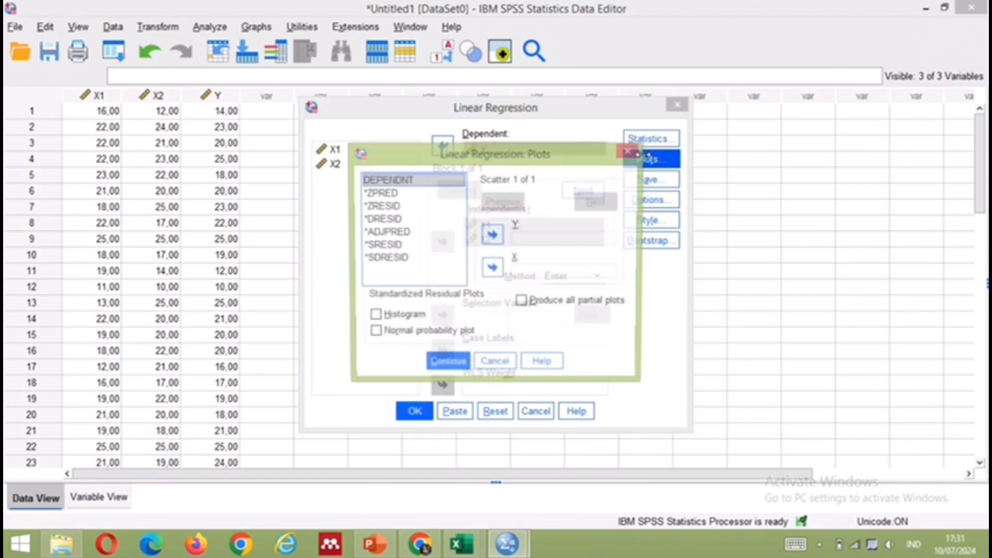
pyautogui.click(433, 193)
pyautogui.click(430, 207)
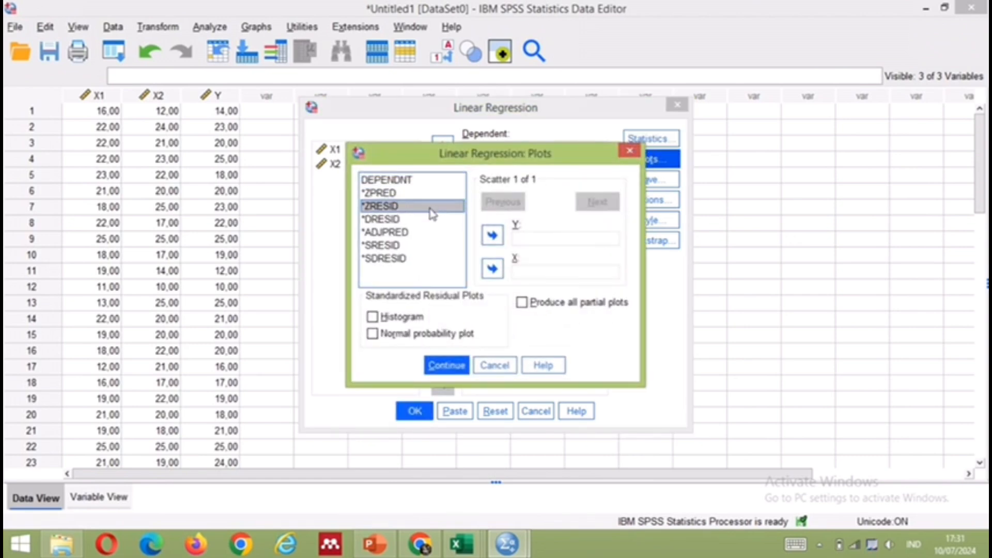
pyautogui.click(427, 194)
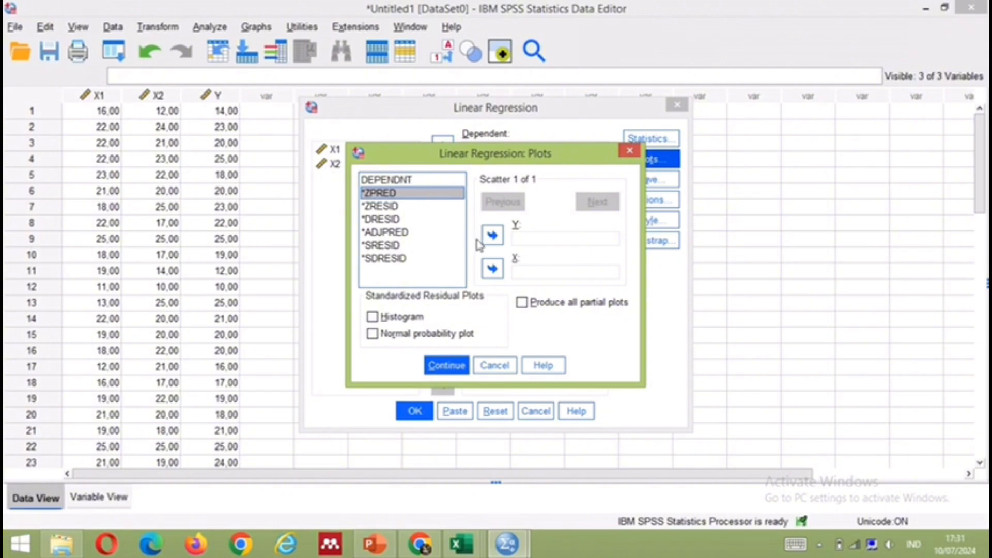
pyautogui.click(492, 269)
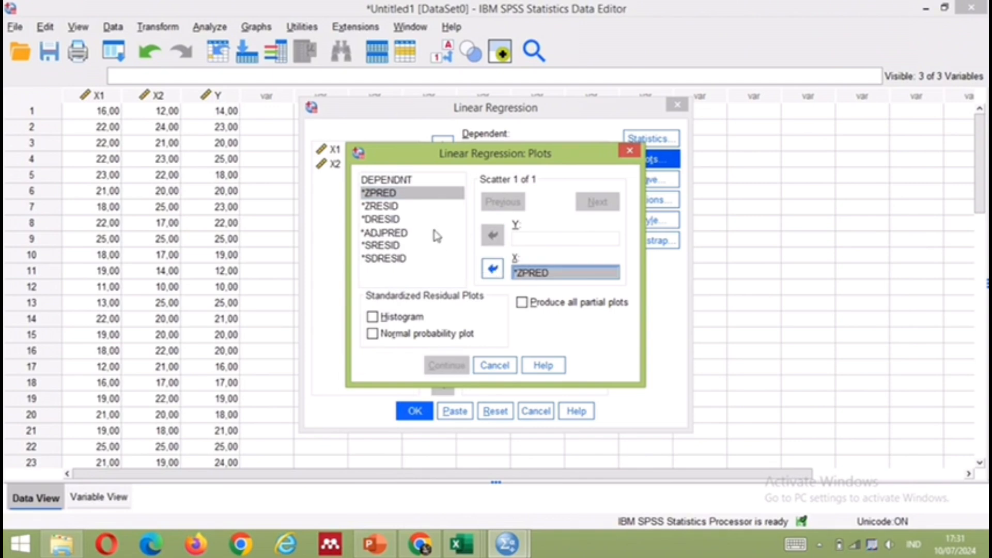
pyautogui.click(433, 246)
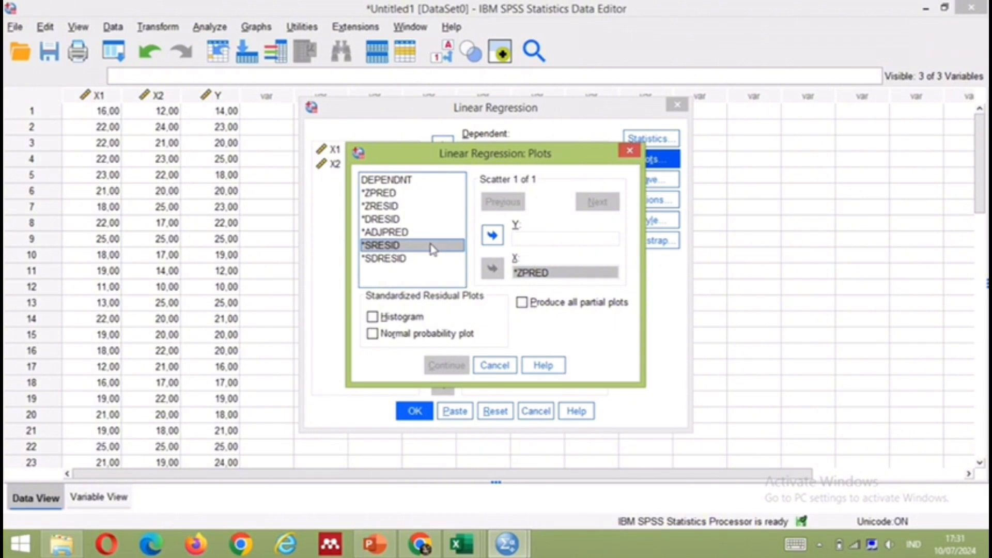
pyautogui.click(492, 235)
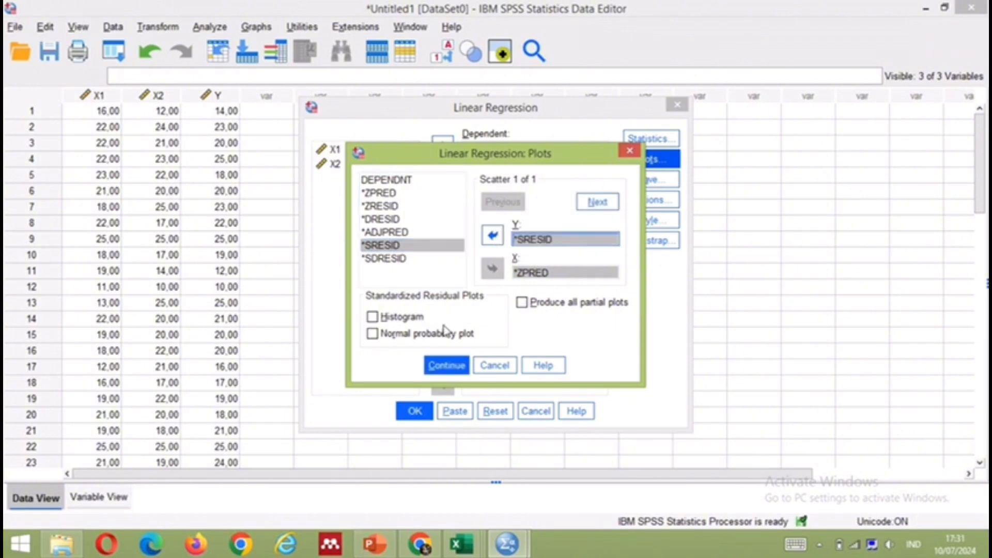
pyautogui.click(420, 317)
pyautogui.click(423, 334)
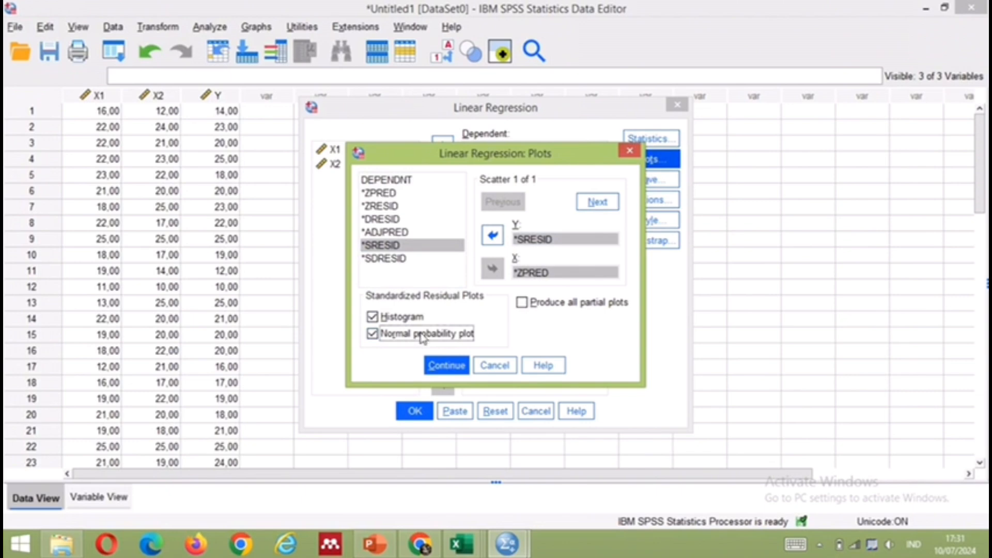
pyautogui.click(446, 364)
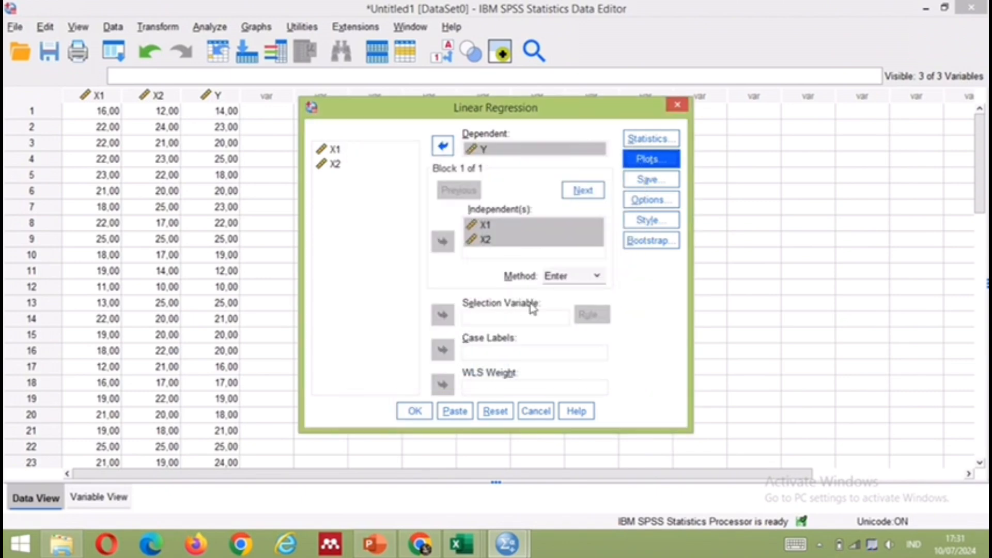
# Step: Enable saving the unstandardized residuals, run the regression, and review its output down to the scatterplot
pyautogui.click(647, 179)
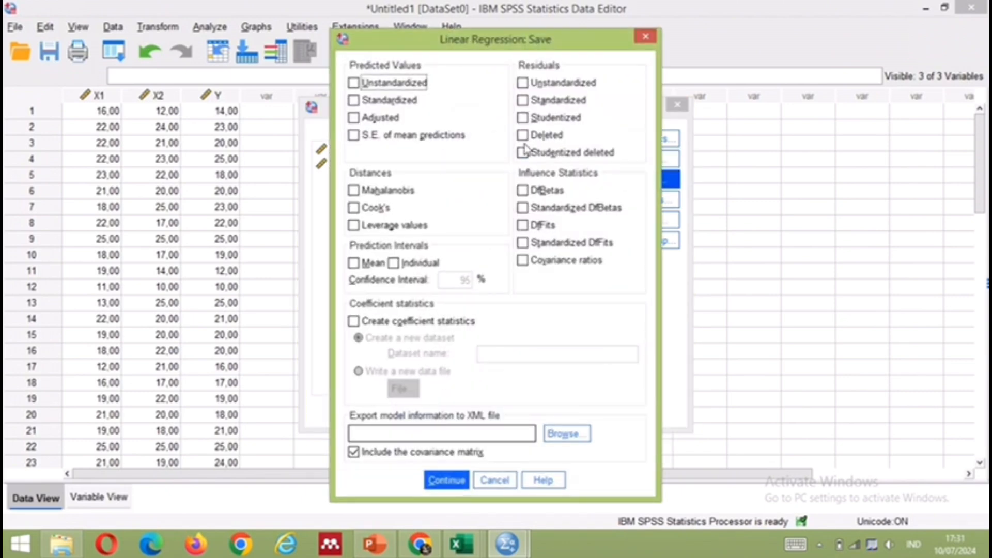
pyautogui.click(522, 82)
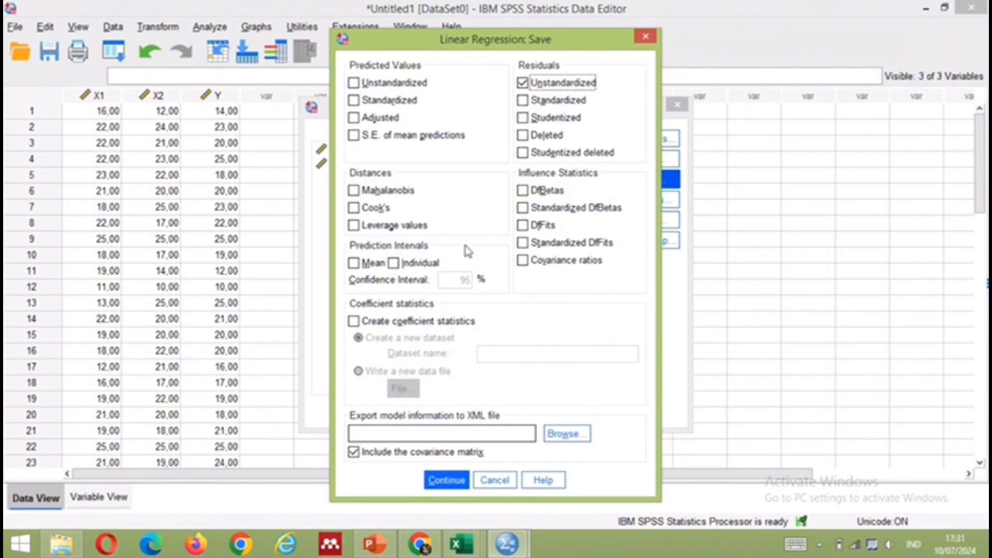
pyautogui.click(449, 480)
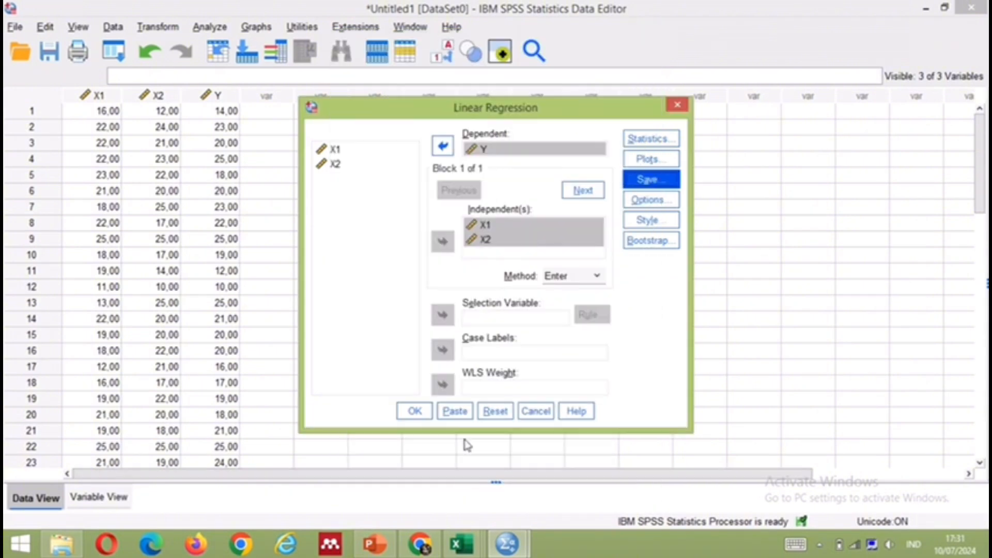
pyautogui.click(414, 411)
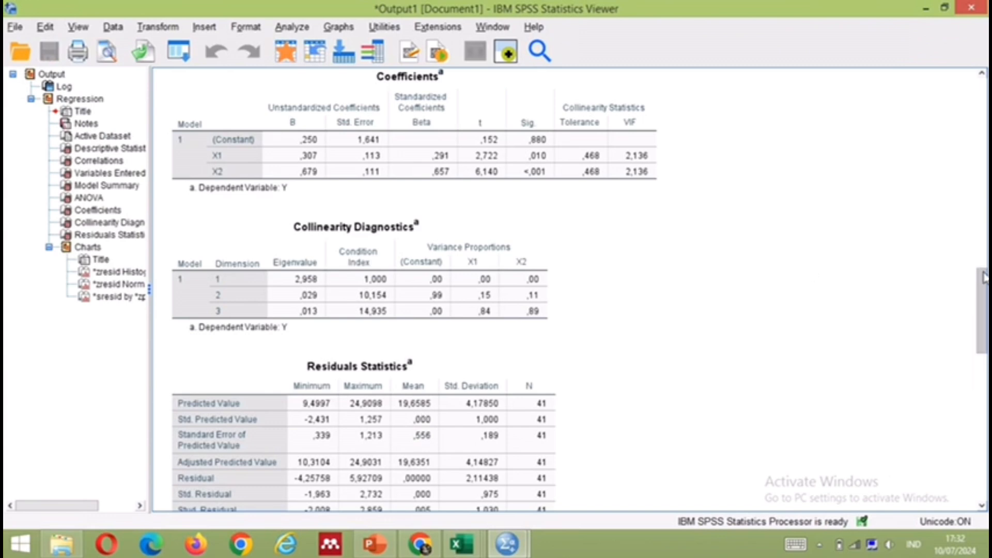
pyautogui.moveTo(983, 277); pyautogui.dragTo(976, 344)
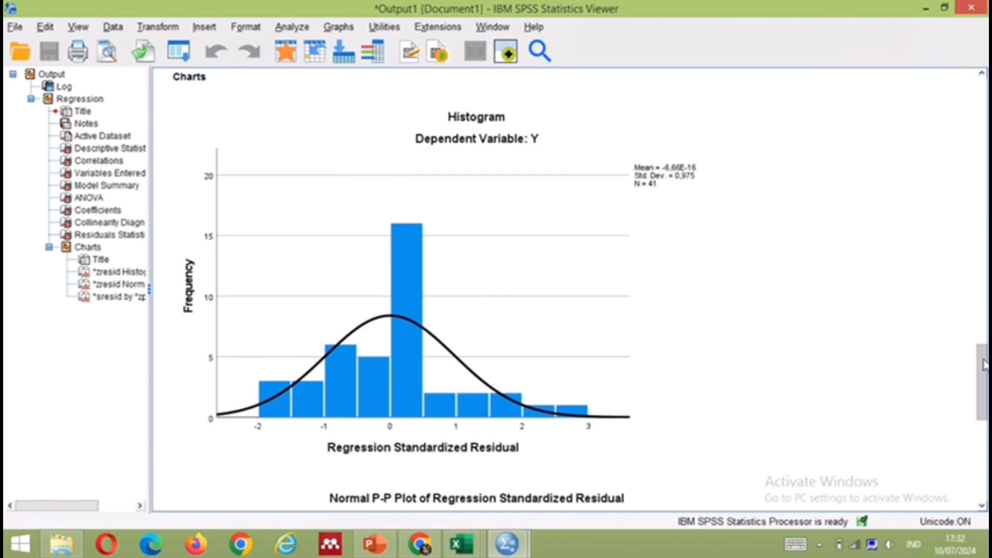
pyautogui.moveTo(983, 364); pyautogui.dragTo(985, 452)
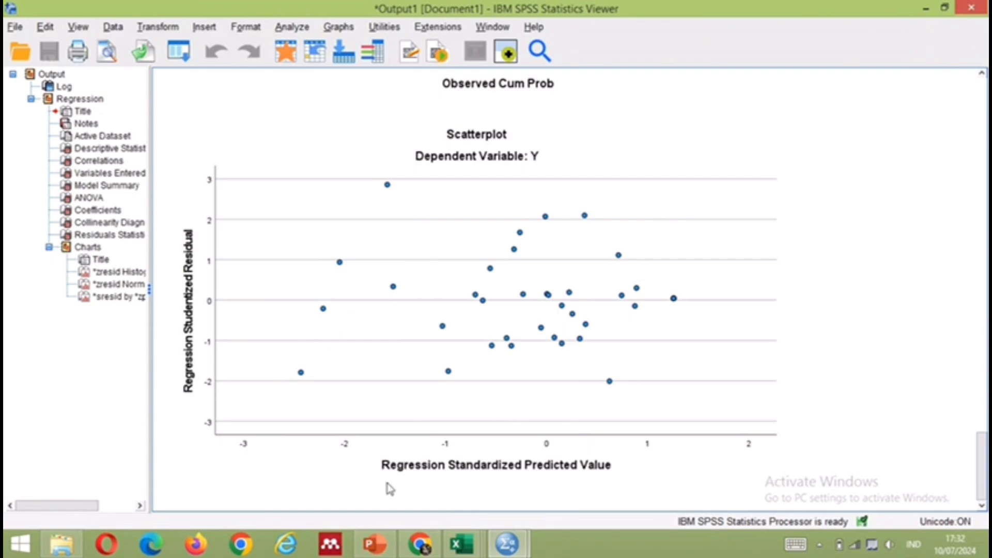
# Step: From the Data Editor, run the legacy nonparametric 1-Sample K-S test on Unstandardized Residual [RES_1] with the Normal distribution and review its output
pyautogui.moveTo(508, 548)
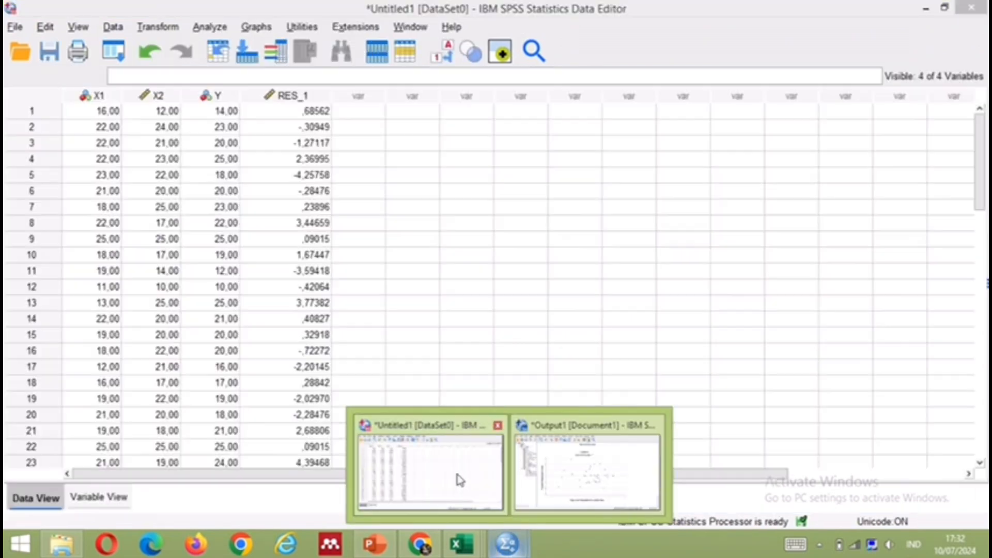
pyautogui.click(458, 477)
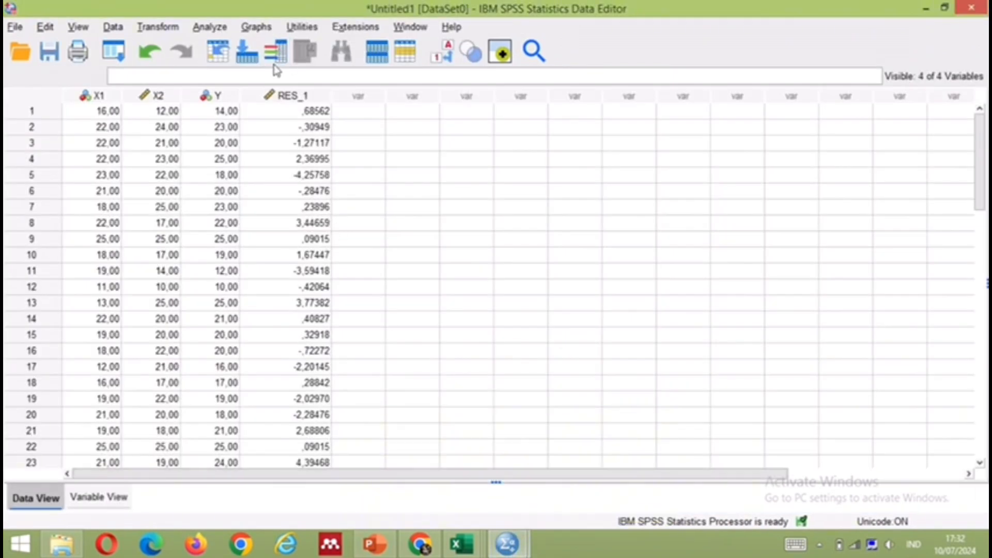
pyautogui.click(222, 32)
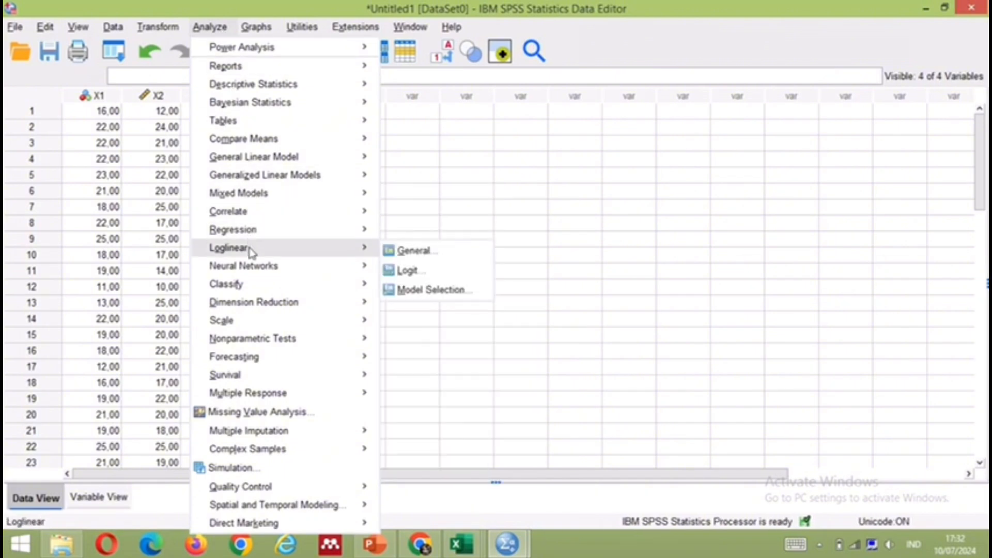
pyautogui.moveTo(244, 293)
pyautogui.moveTo(247, 342)
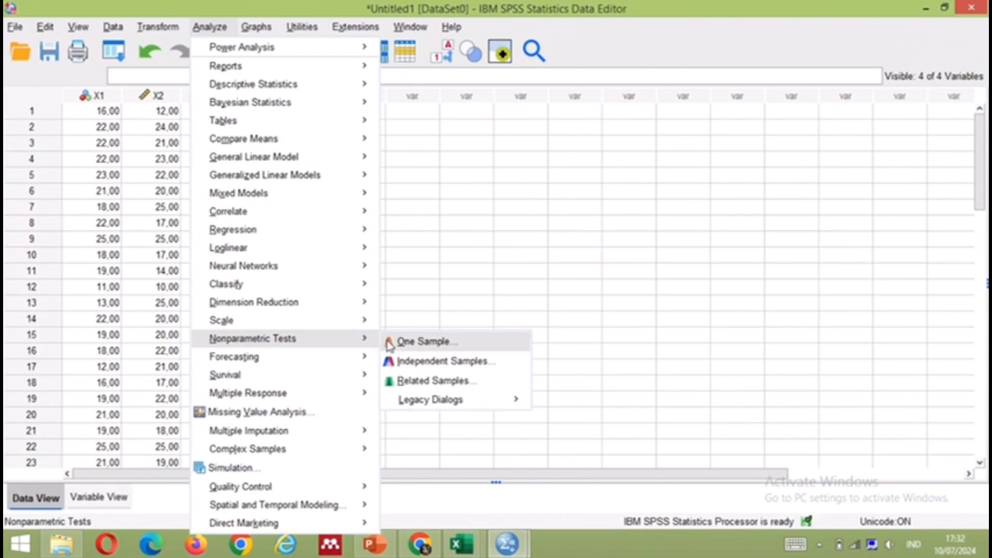
pyautogui.moveTo(420, 403)
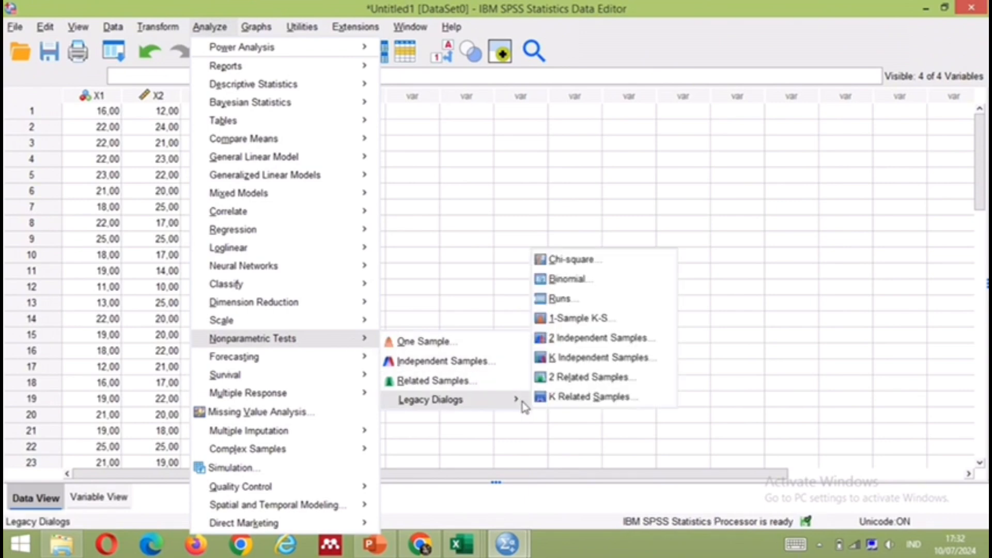
pyautogui.click(560, 318)
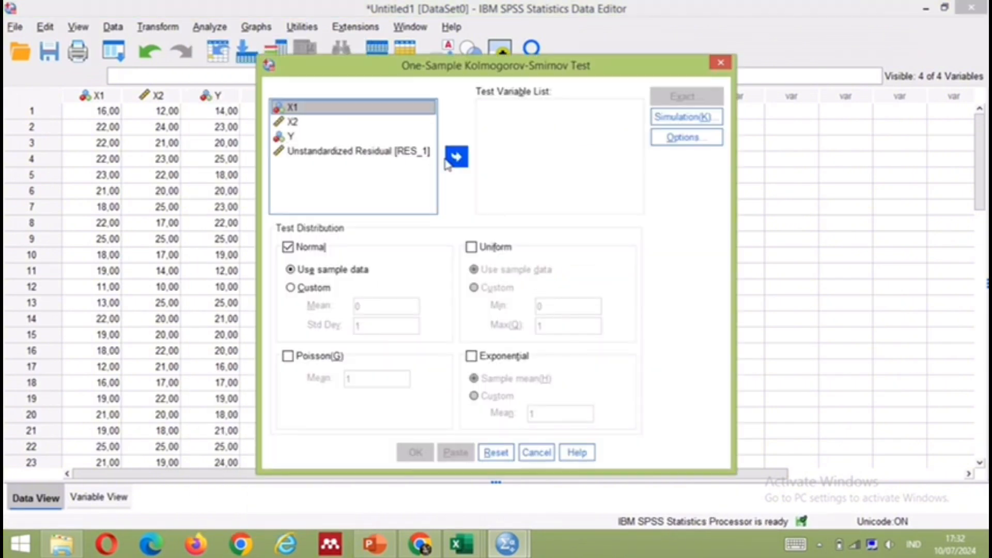
pyautogui.click(406, 152)
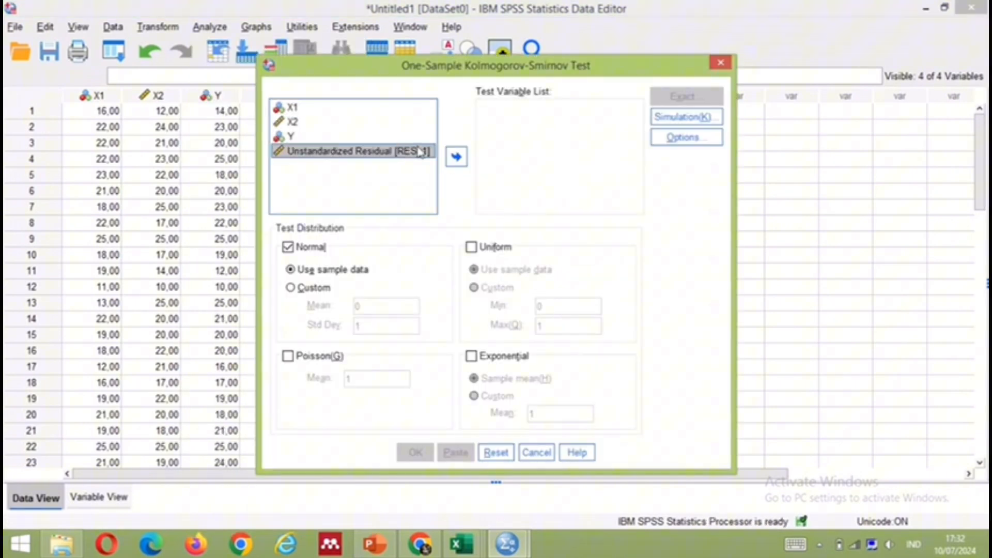
pyautogui.click(456, 158)
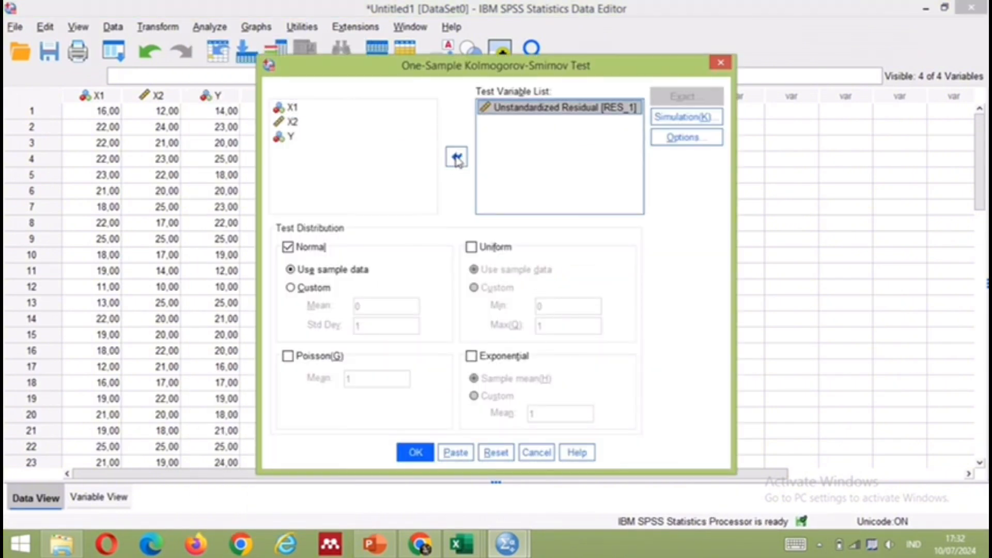
pyautogui.click(416, 453)
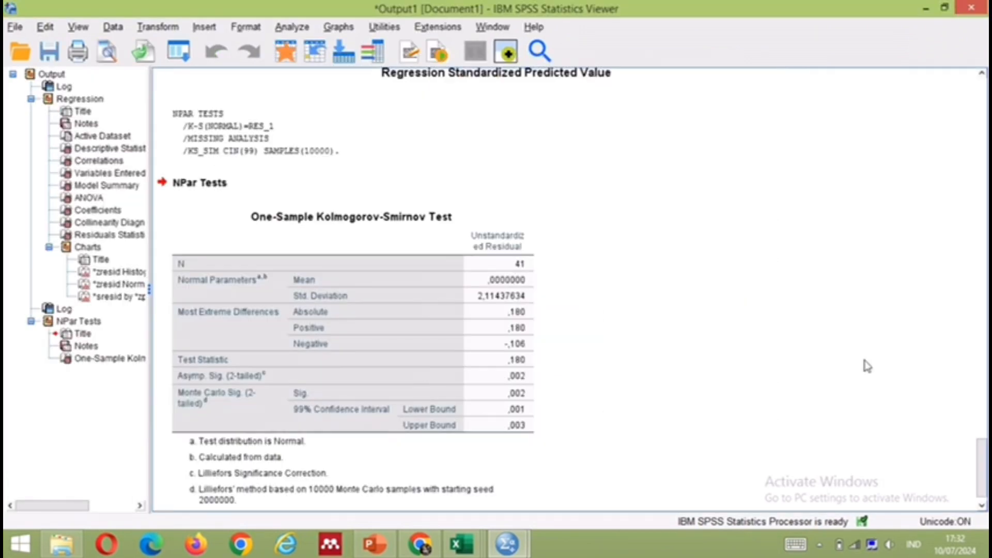
pyautogui.moveTo(984, 465); pyautogui.dragTo(984, 480)
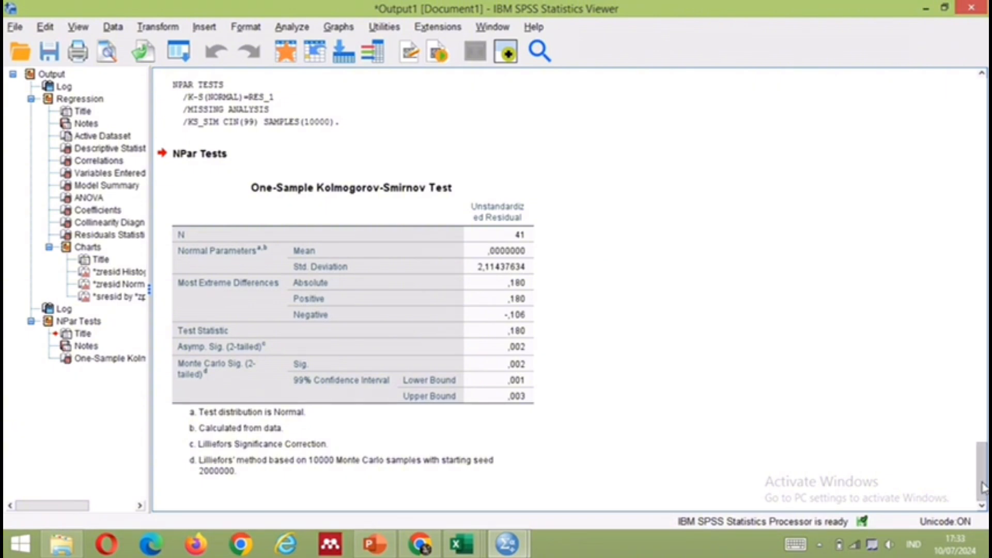
pyautogui.moveTo(984, 488)
pyautogui.mouseDown()
pyautogui.moveTo(984, 467)
pyautogui.moveTo(987, 493)
pyautogui.mouseUp()
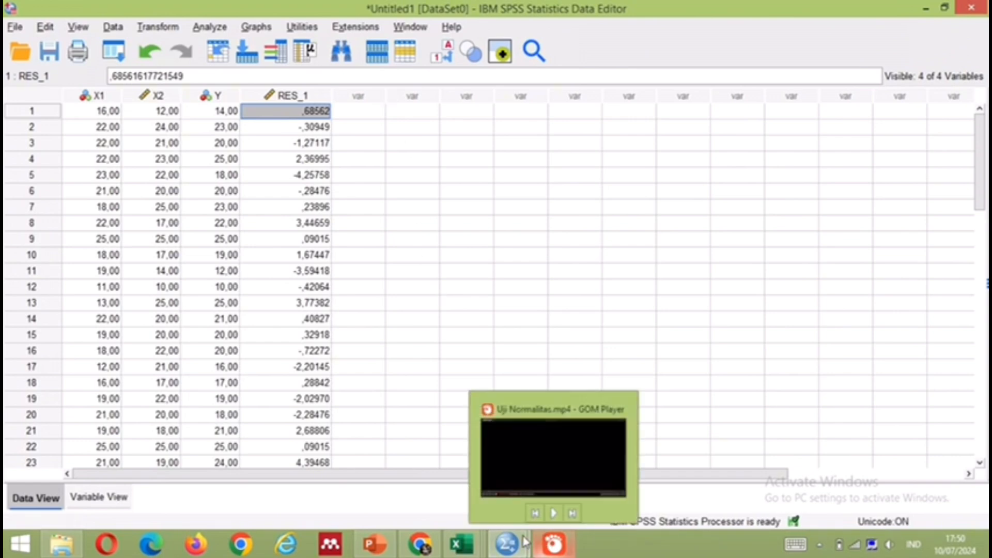
# Step: Open Compute Variable with RES_2 as the target and add the Abs function of Unstandardized Residual (RES_1) to the numeric expression
pyautogui.moveTo(508, 542)
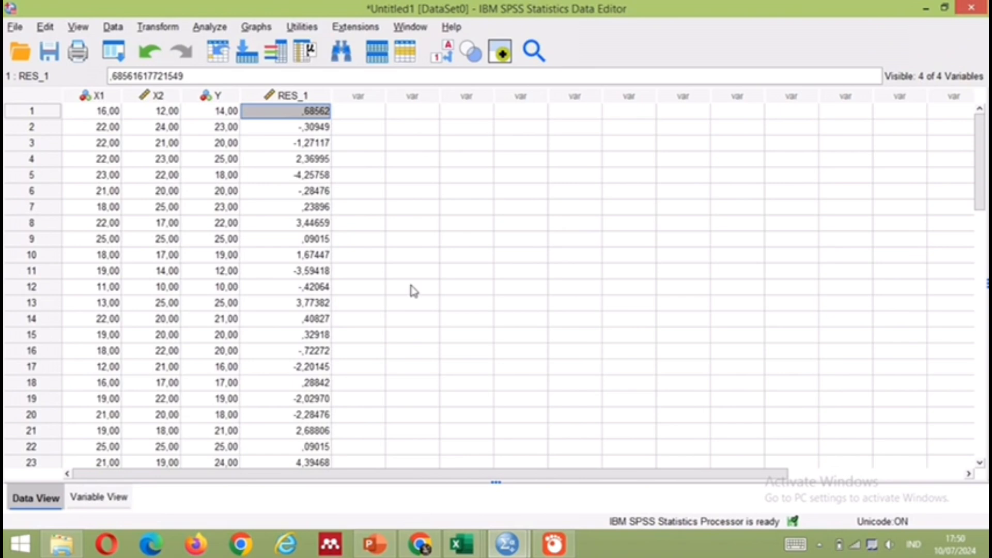
pyautogui.click(157, 29)
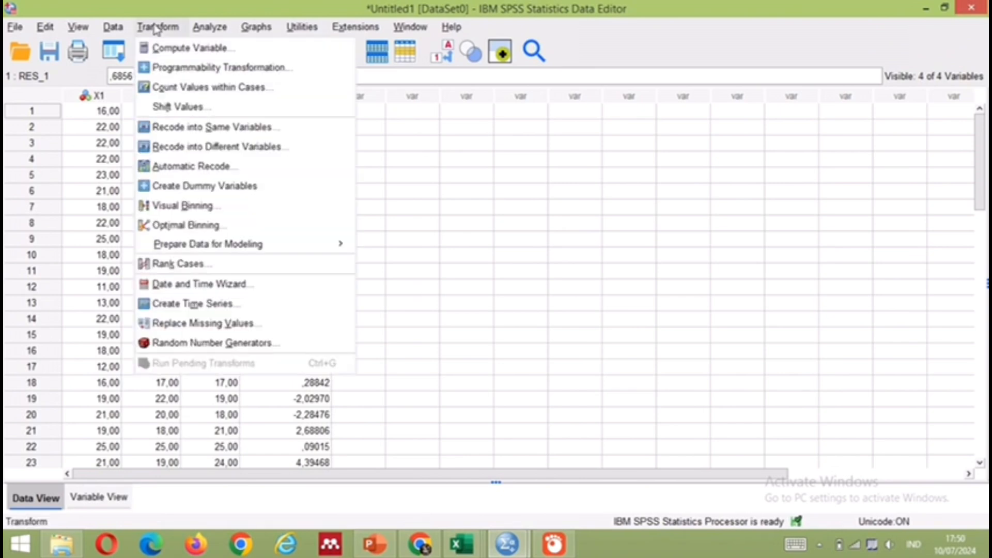
pyautogui.click(182, 48)
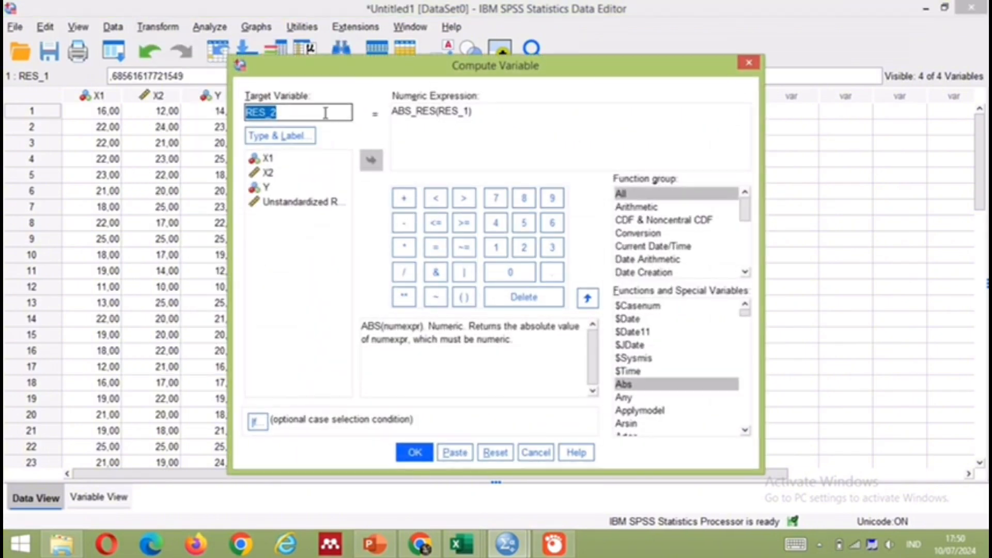
pyautogui.click(325, 113)
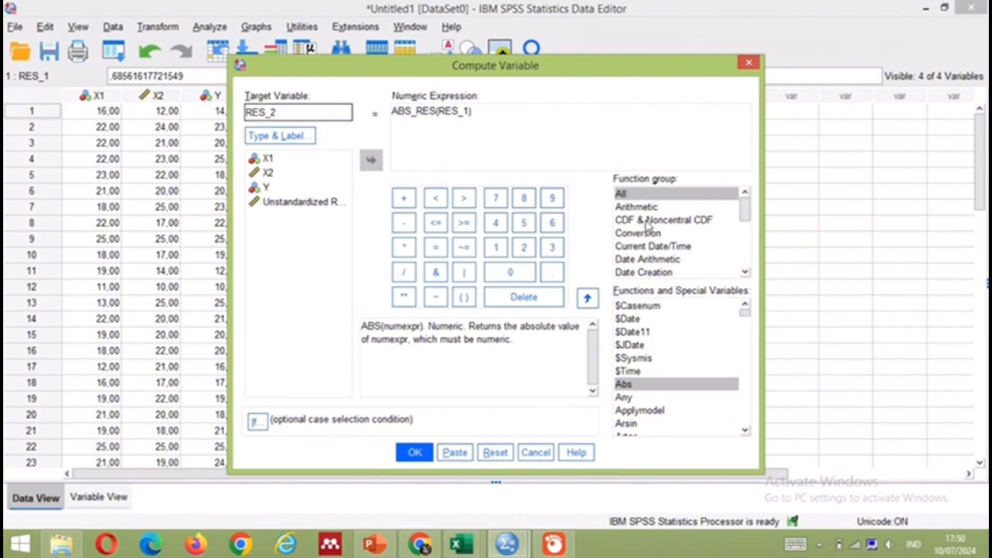
pyautogui.click(641, 195)
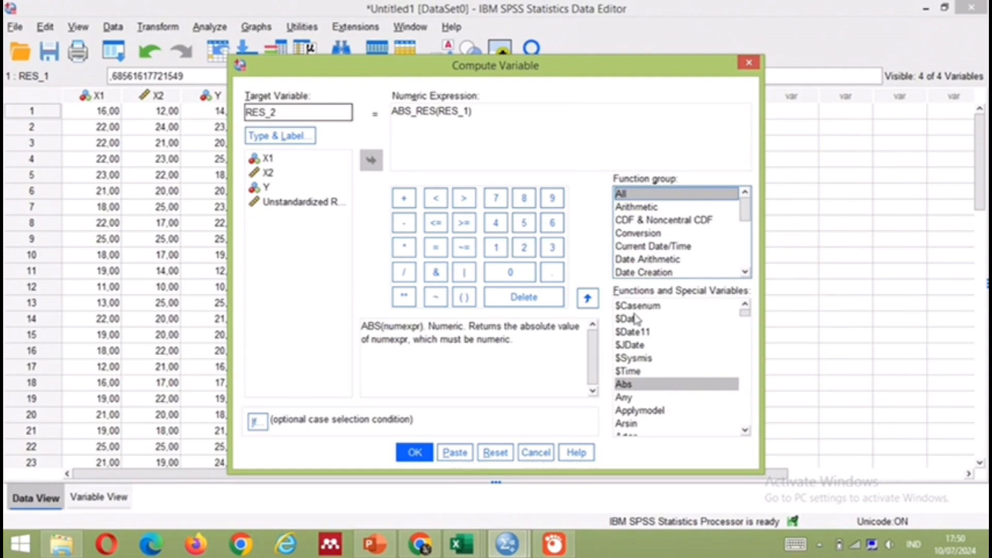
pyautogui.click(637, 387)
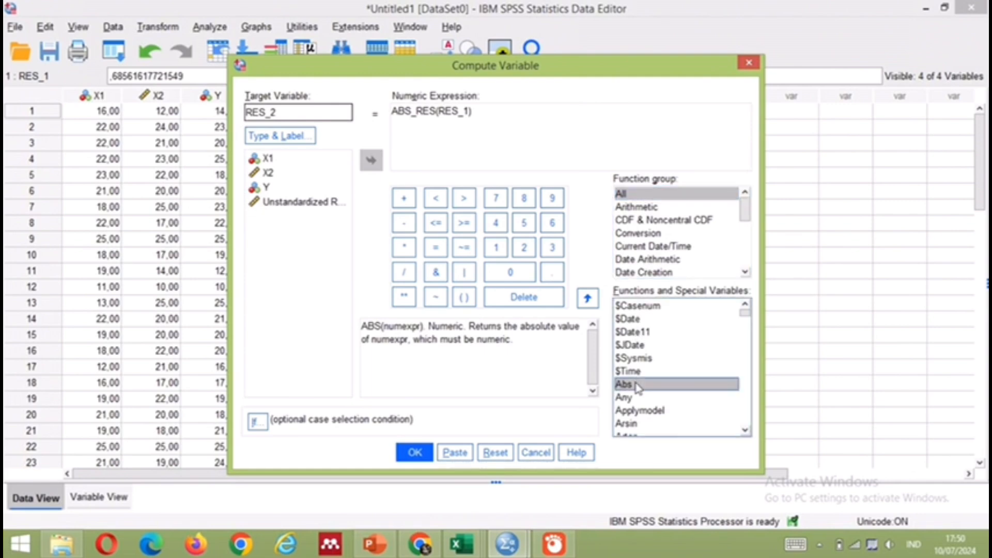
pyautogui.click(585, 299)
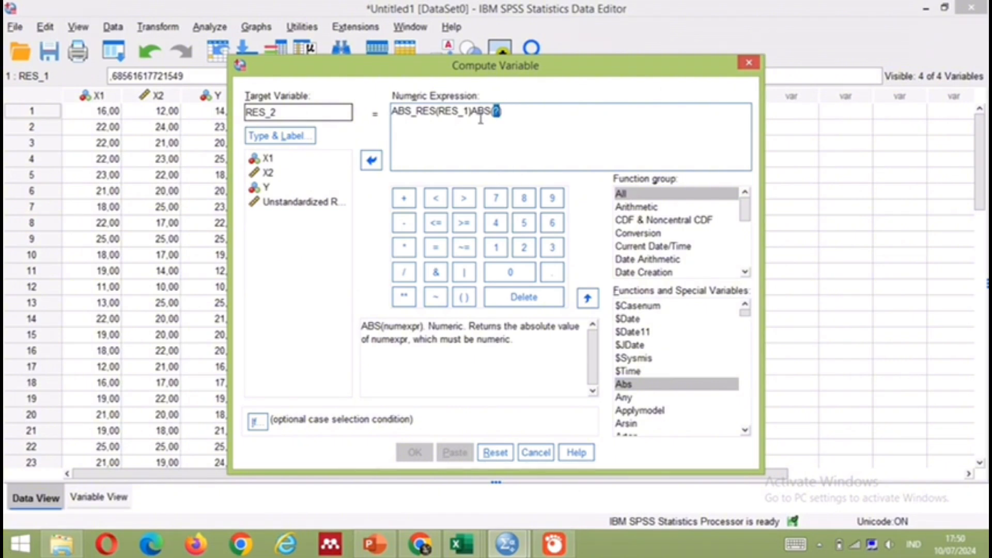
pyautogui.click(303, 206)
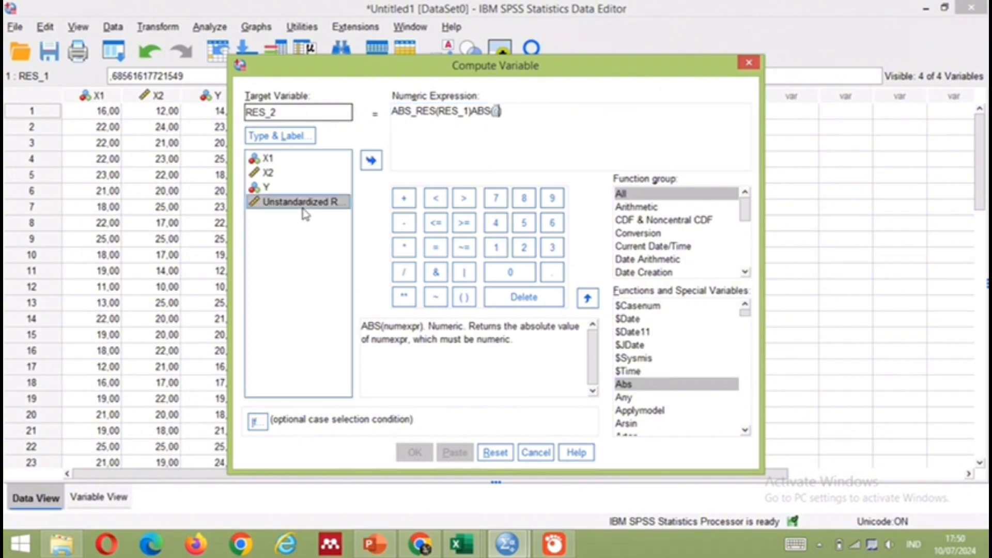
pyautogui.click(371, 160)
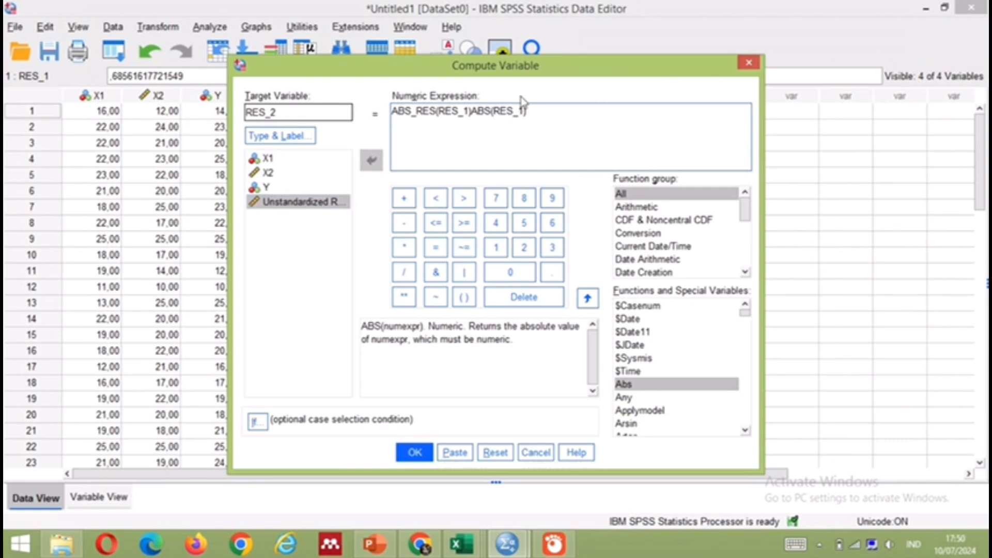
# Step: Rename the added function to ABS_RES, remove the duplicate term so only ABS_RES(RES_1) remains, and compute RES_2
pyautogui.click(495, 109)
pyautogui.write('_RES')
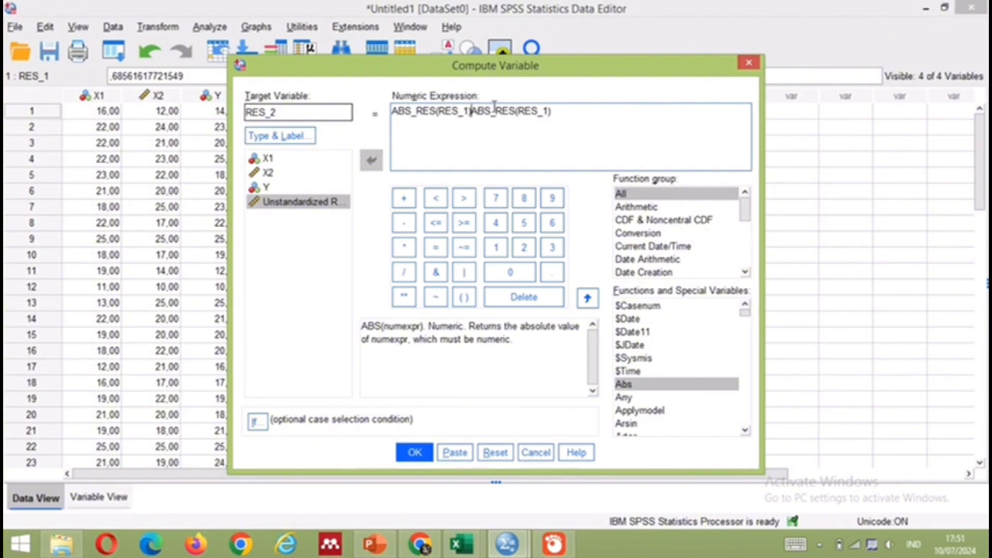
pyautogui.press('BackSpace')
pyautogui.press('BackSpace')
pyautogui.press('BackSpace')
pyautogui.press('BackSpace')
pyautogui.press('BackSpace')
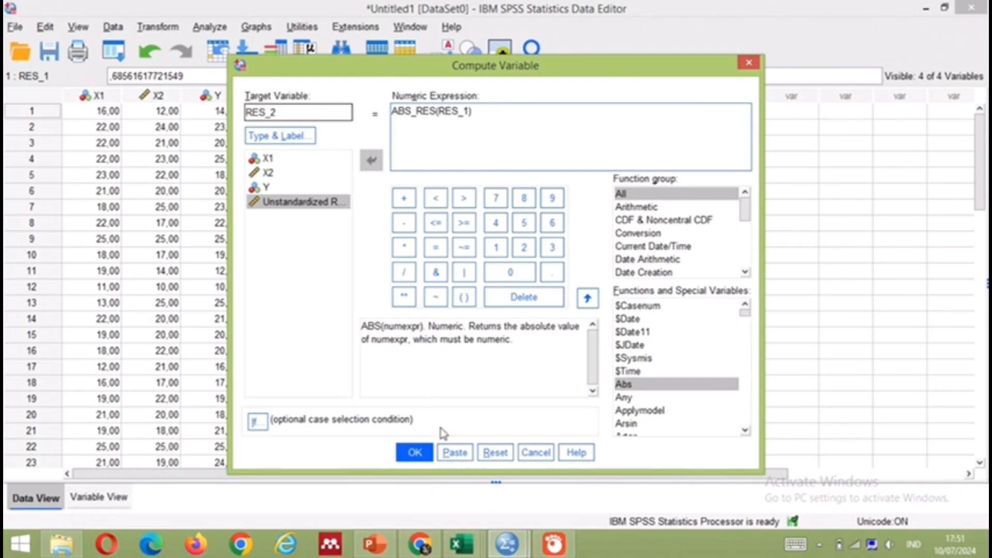
pyautogui.click(416, 453)
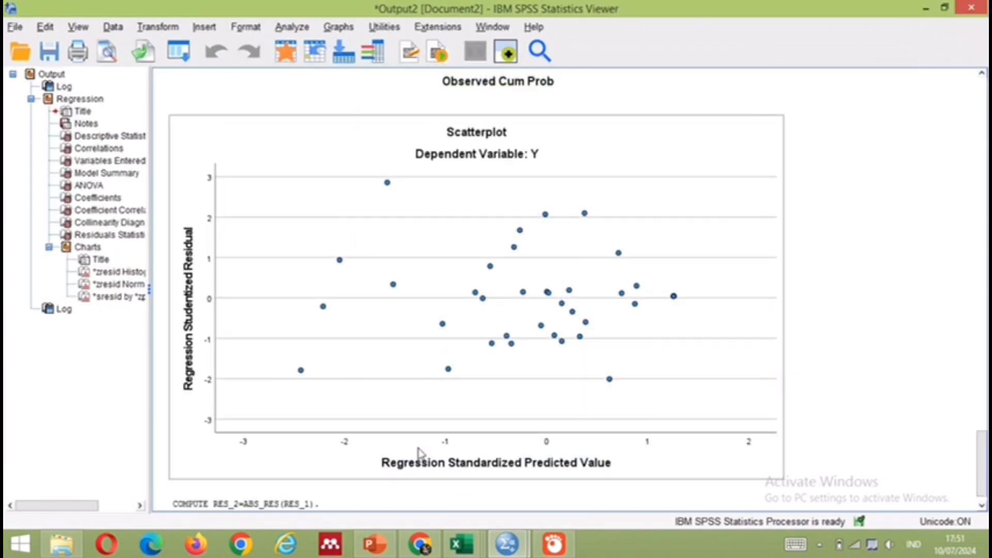
# Step: From the Data Editor, set up a Linear Regression with RES_2 replacing Y as the dependent variable
pyautogui.scroll(15, 506, 369)
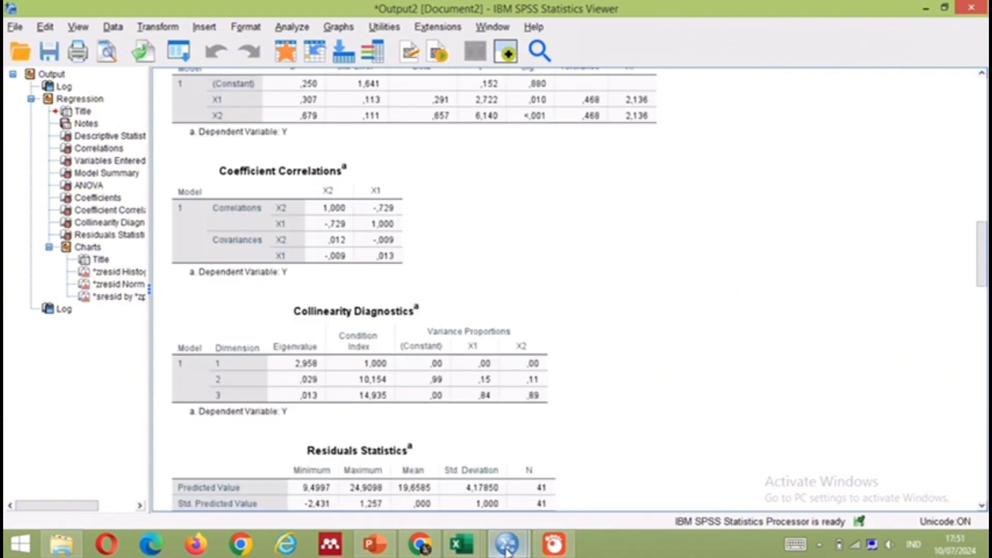
pyautogui.moveTo(507, 543)
pyautogui.click(449, 473)
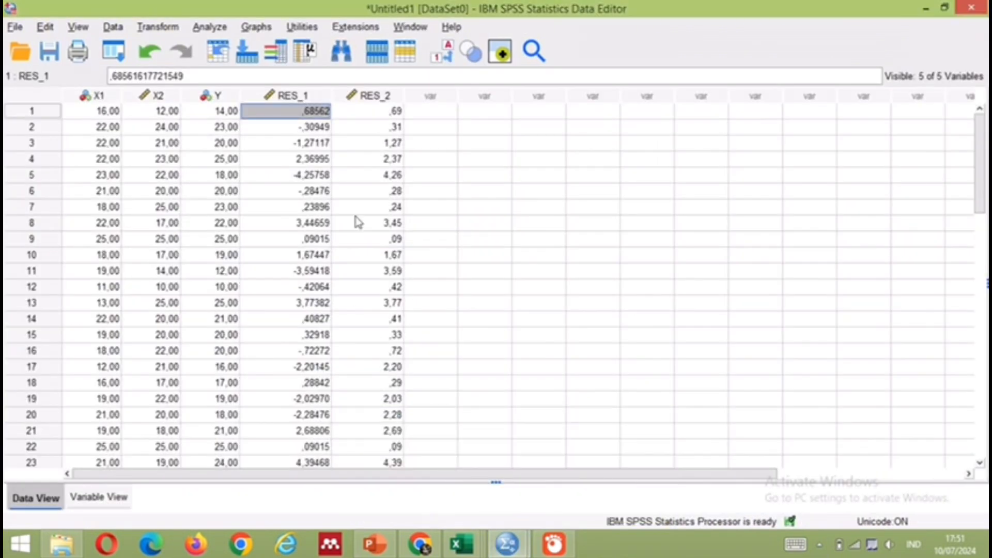
pyautogui.click(209, 31)
pyautogui.moveTo(294, 287)
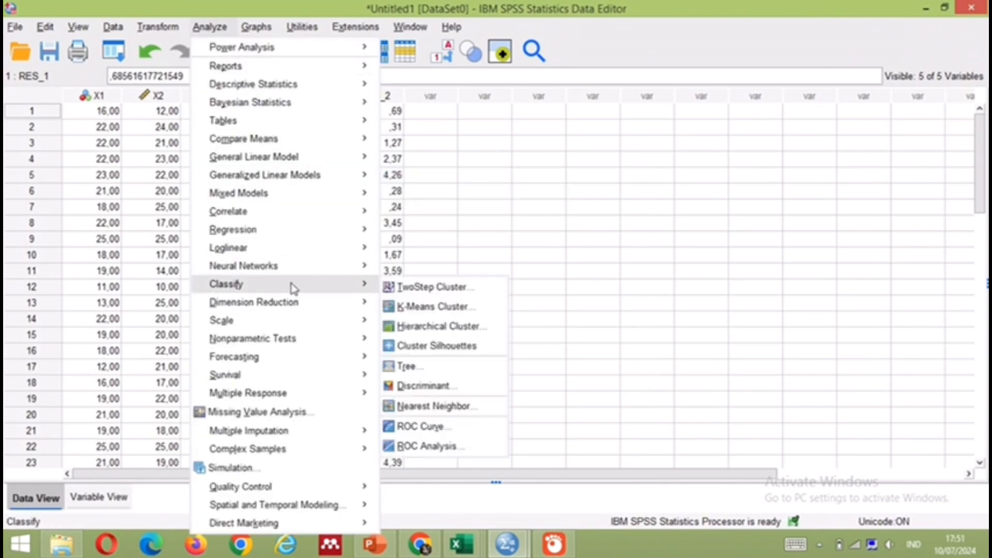
pyautogui.moveTo(298, 345)
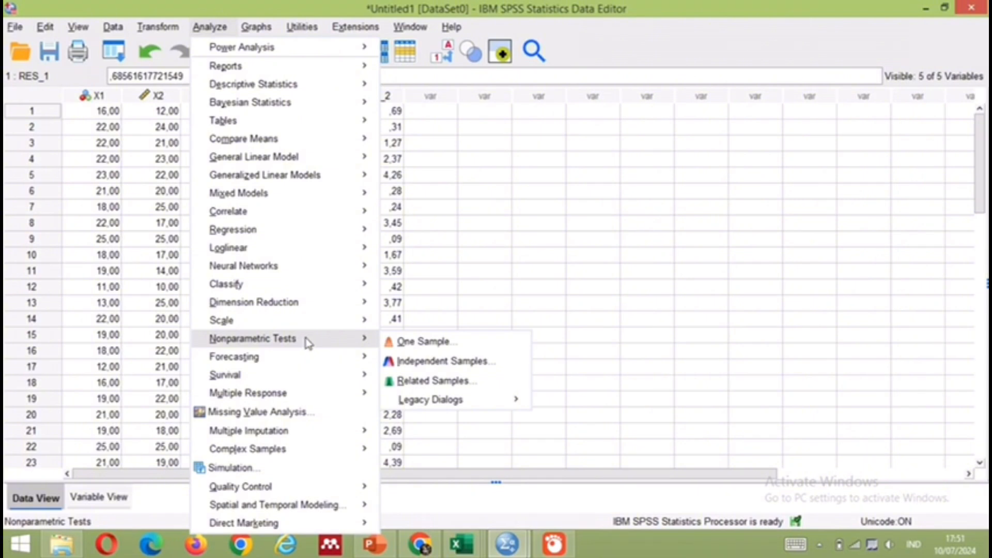
pyautogui.moveTo(310, 248)
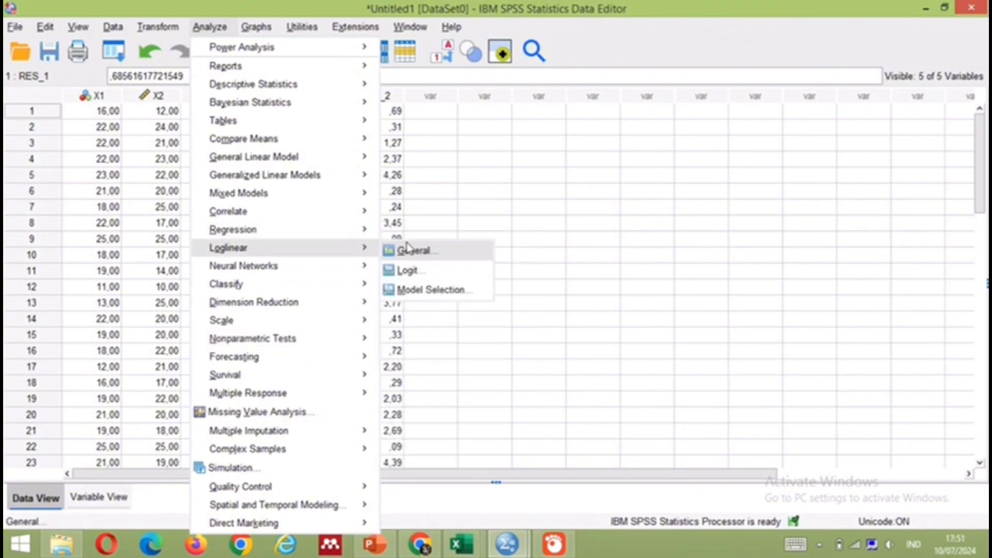
pyautogui.moveTo(370, 230)
pyautogui.click(424, 254)
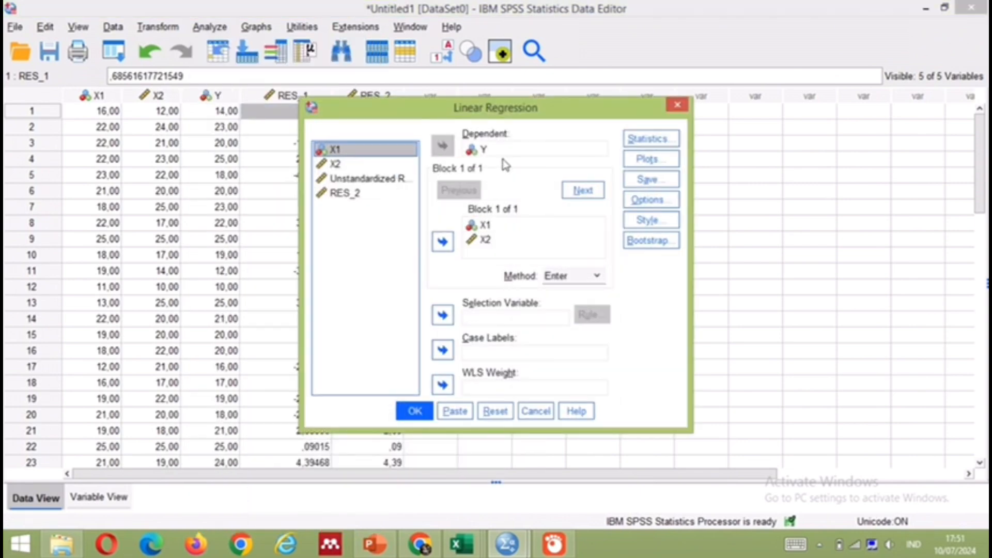
pyautogui.click(376, 199)
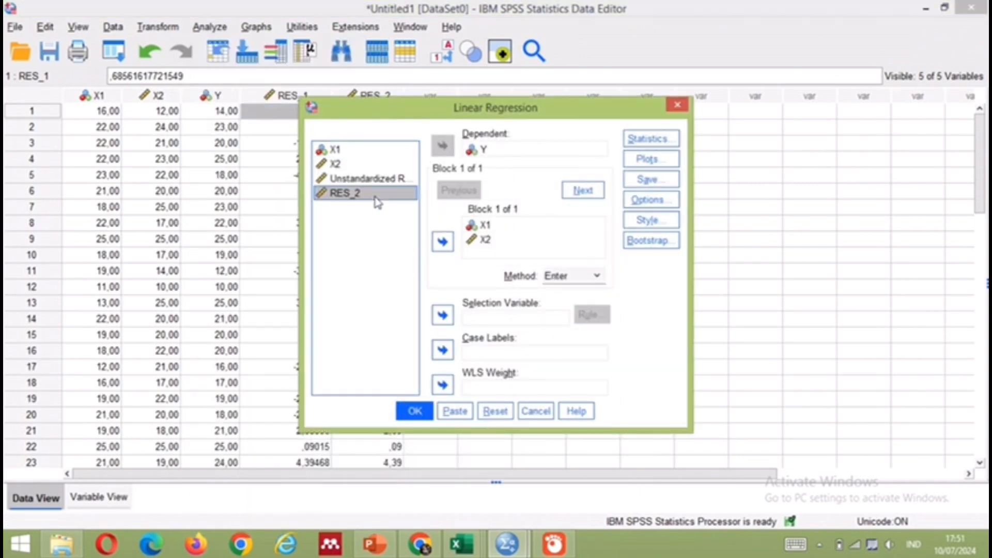
pyautogui.click(485, 150)
pyautogui.click(443, 146)
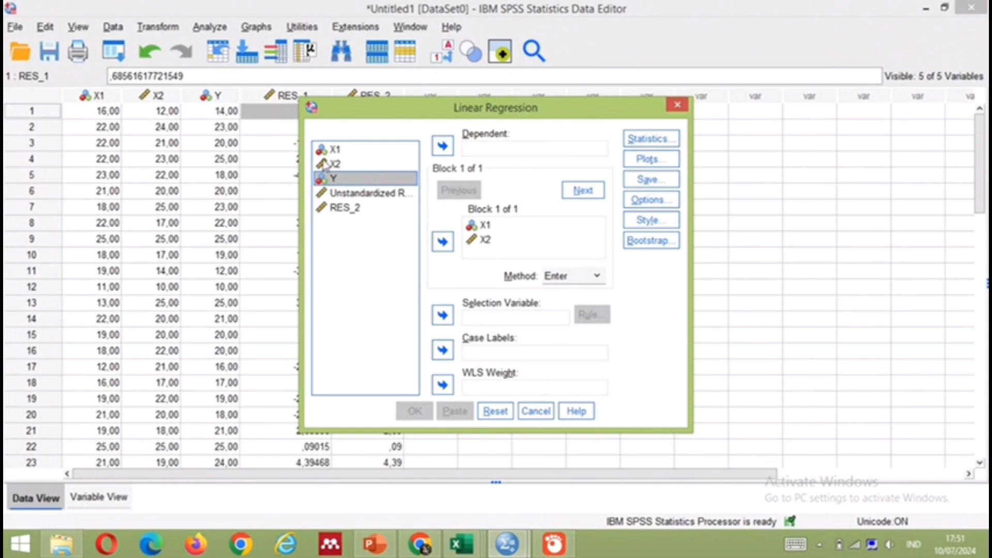
pyautogui.click(356, 207)
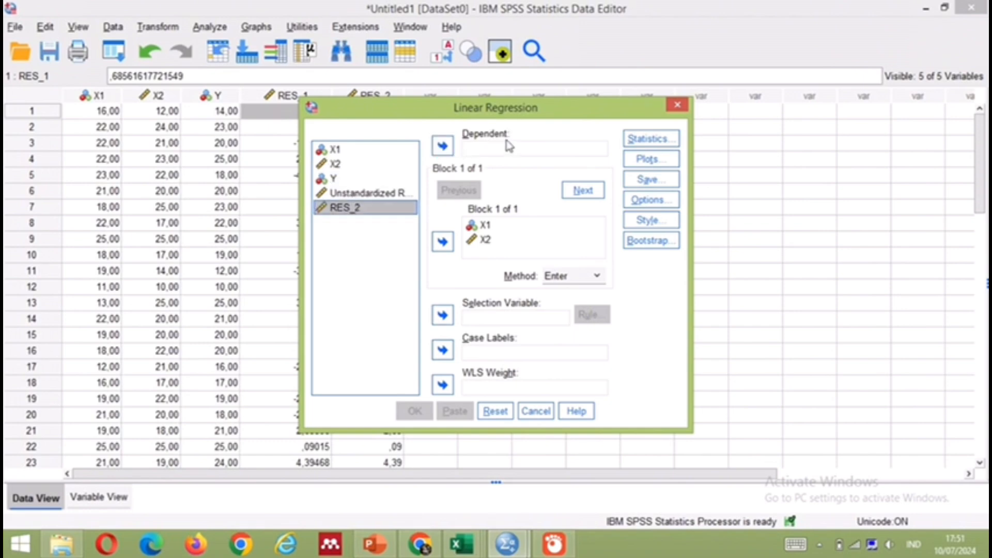
pyautogui.click(445, 150)
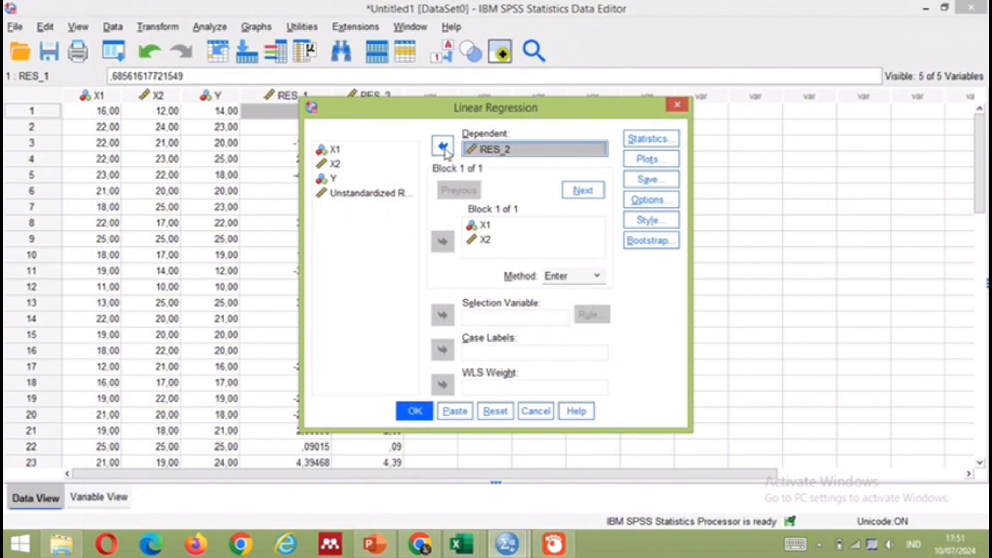
# Step: Exclude Descriptives, Collinearity diagnostics, Durbin-Watson and Casewise diagnostics from the regression statistics
pyautogui.click(665, 142)
pyautogui.click(493, 209)
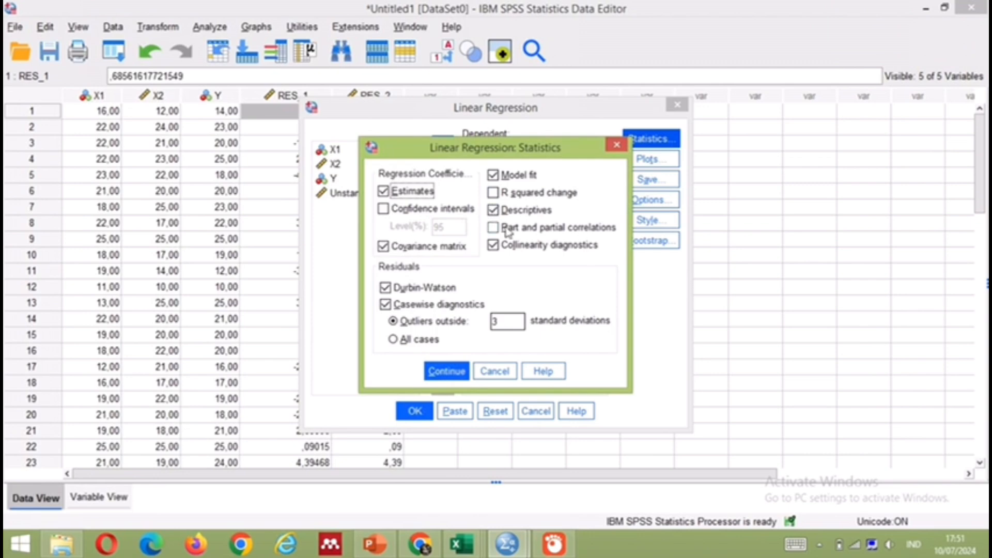
pyautogui.click(494, 209)
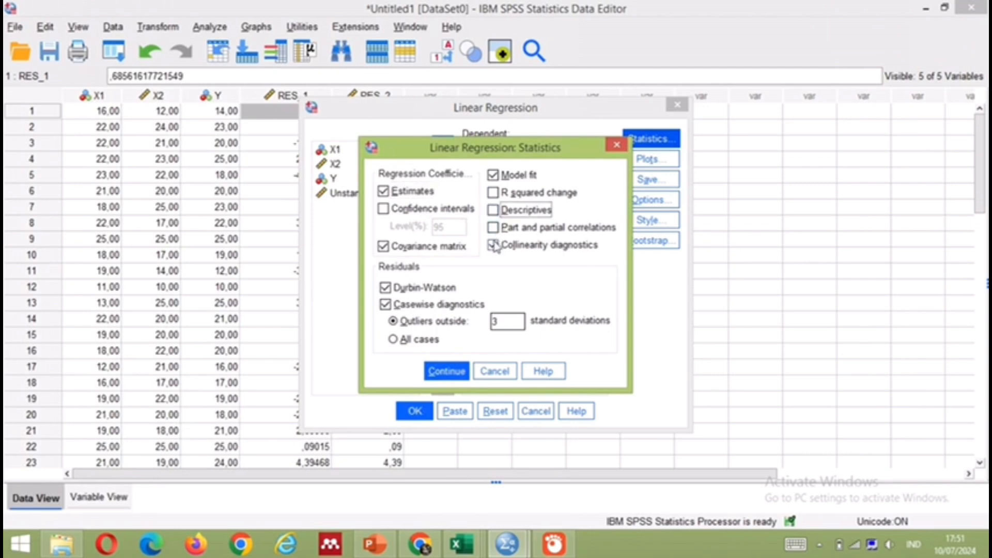
pyautogui.click(494, 245)
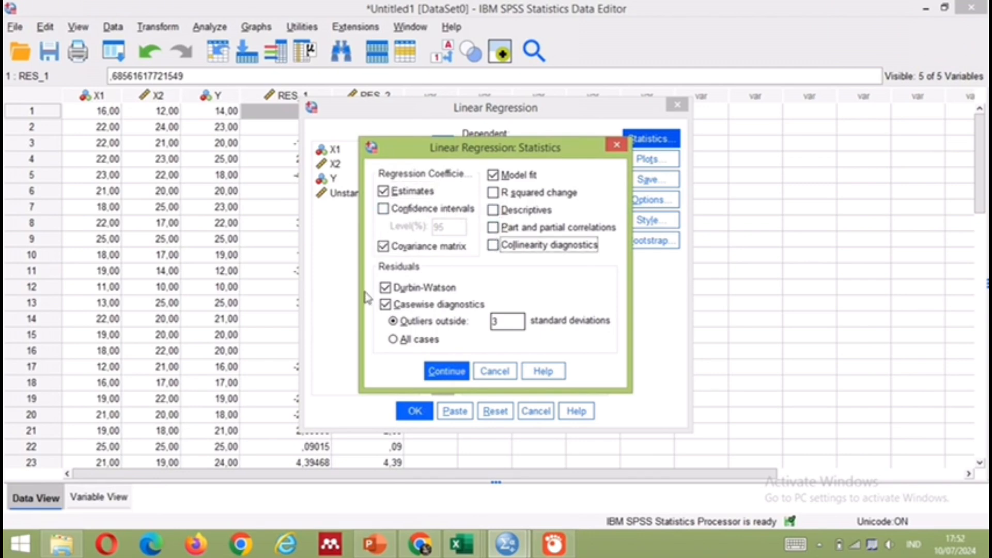
pyautogui.click(386, 289)
pyautogui.click(388, 289)
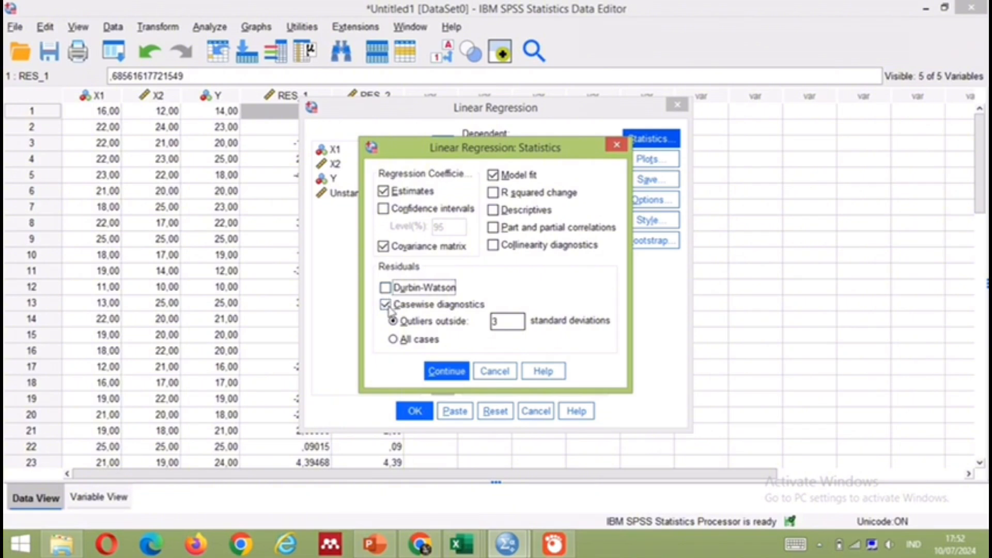
pyautogui.click(386, 305)
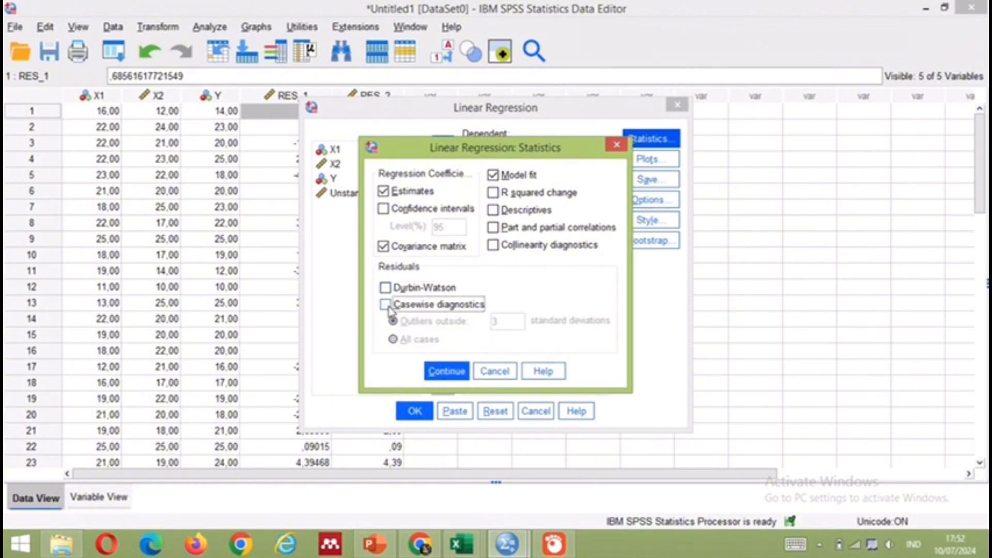
pyautogui.click(447, 372)
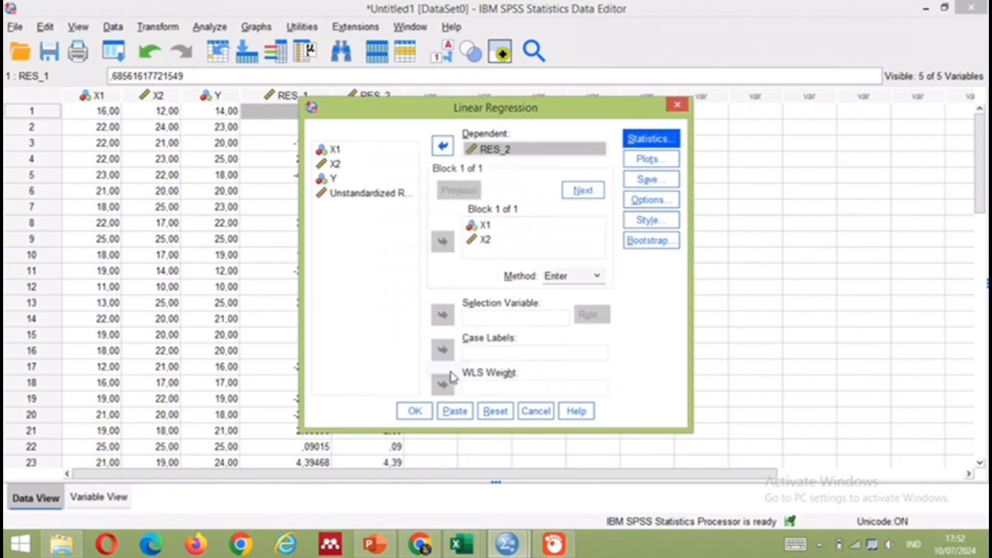
# Step: Exclude the histogram and the normal probability plot from the regression's standardized residual plots
pyautogui.click(654, 163)
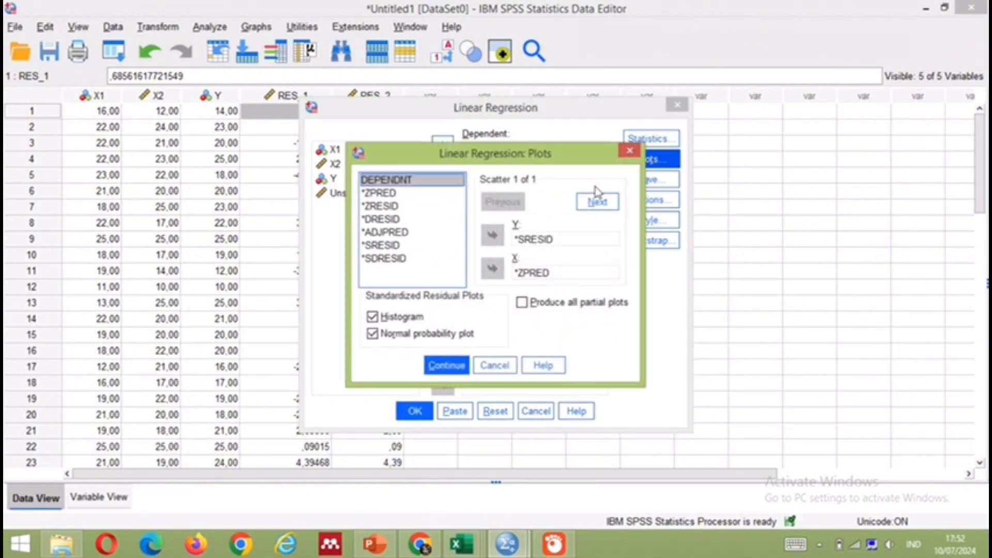
pyautogui.click(373, 317)
pyautogui.click(373, 333)
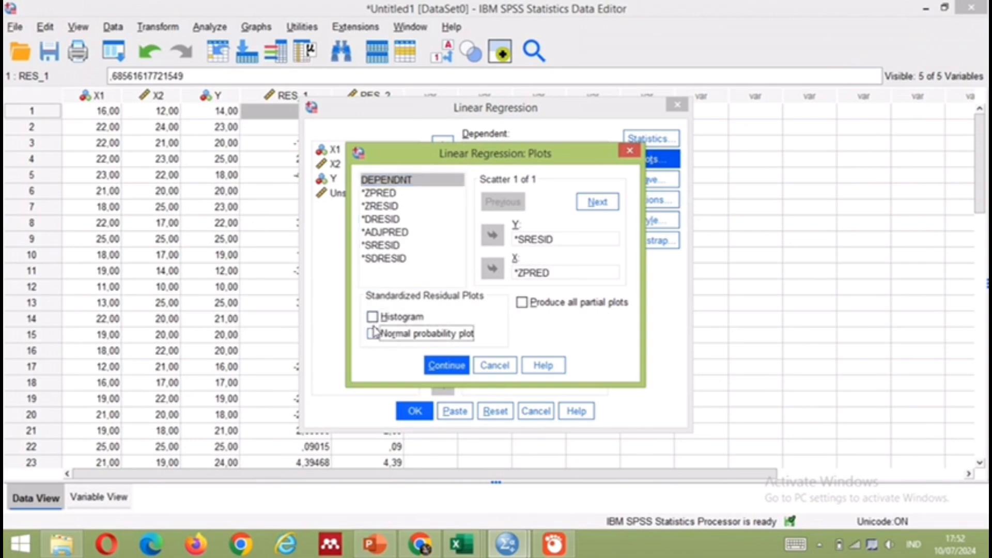
pyautogui.click(447, 365)
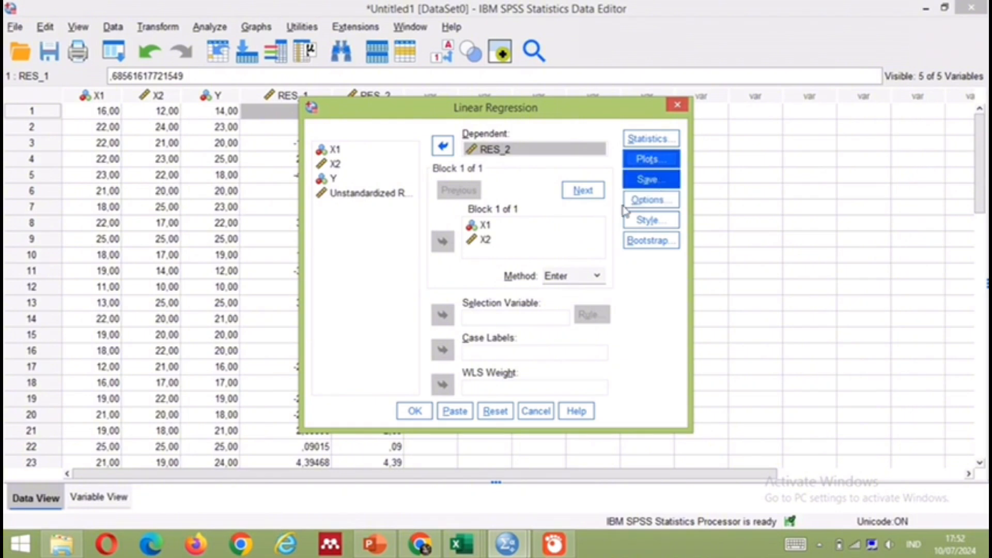
# Step: Check the regression's save options, then run the regression of RES_2 on X1 and X2 and review its output tables
pyautogui.click(664, 186)
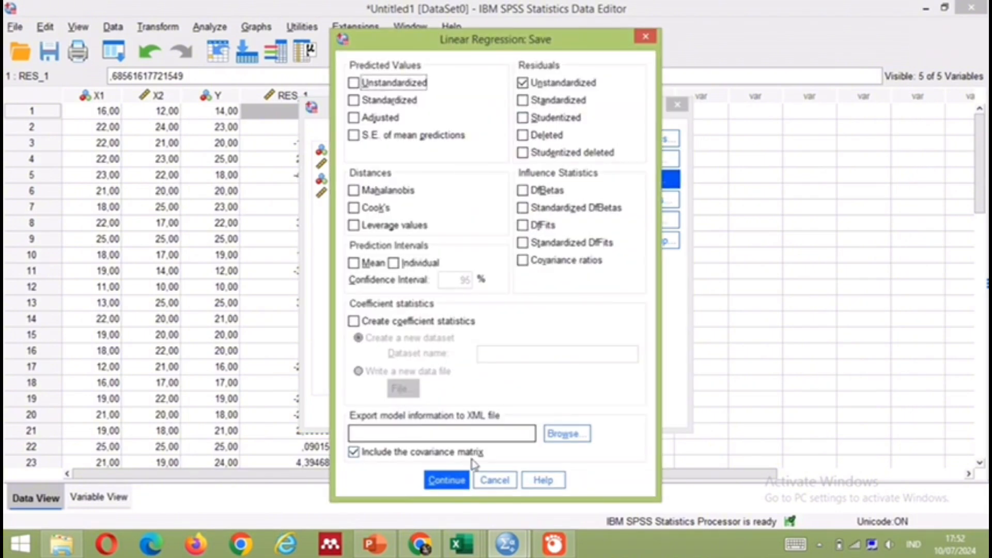
pyautogui.click(446, 480)
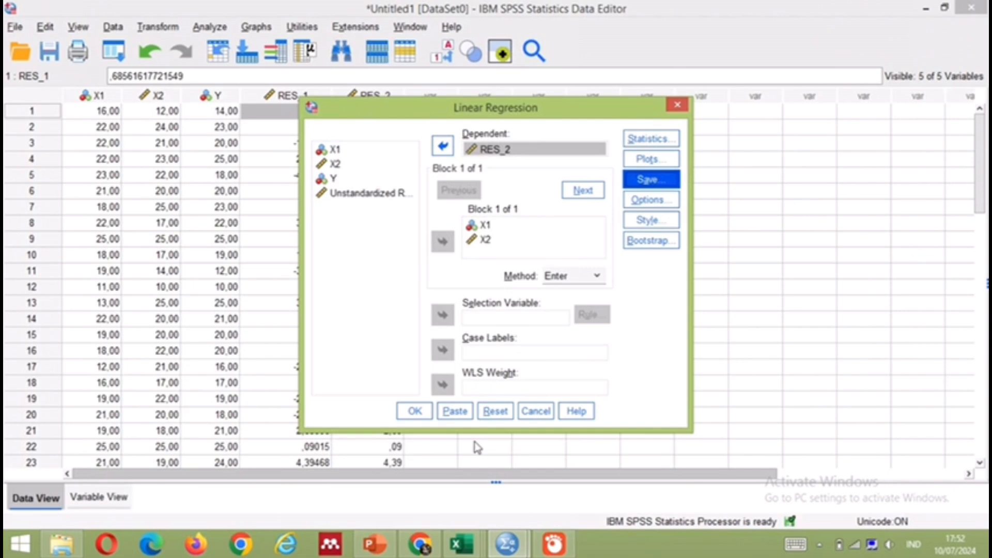
pyautogui.click(422, 415)
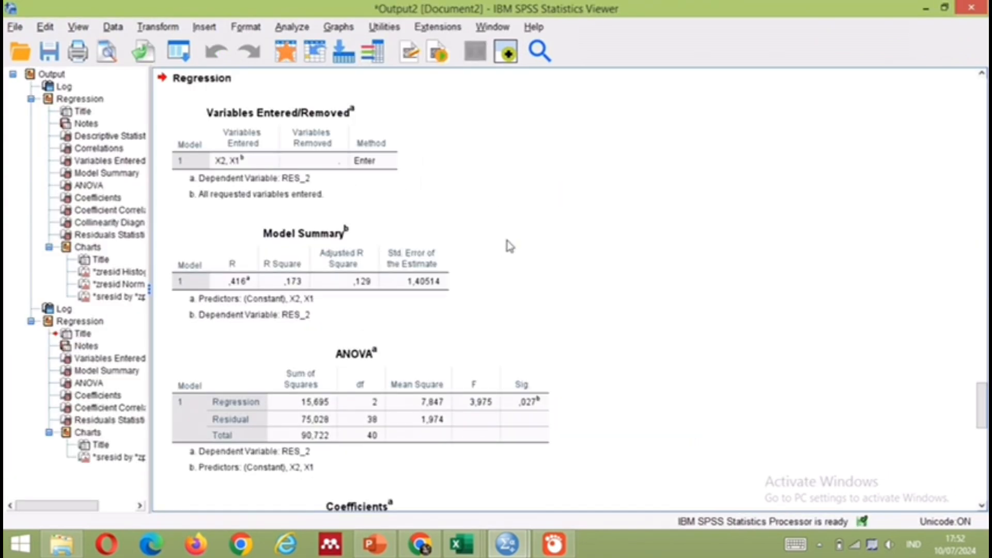
pyautogui.scroll(-15, 507, 249)
pyautogui.scroll(6, 508, 246)
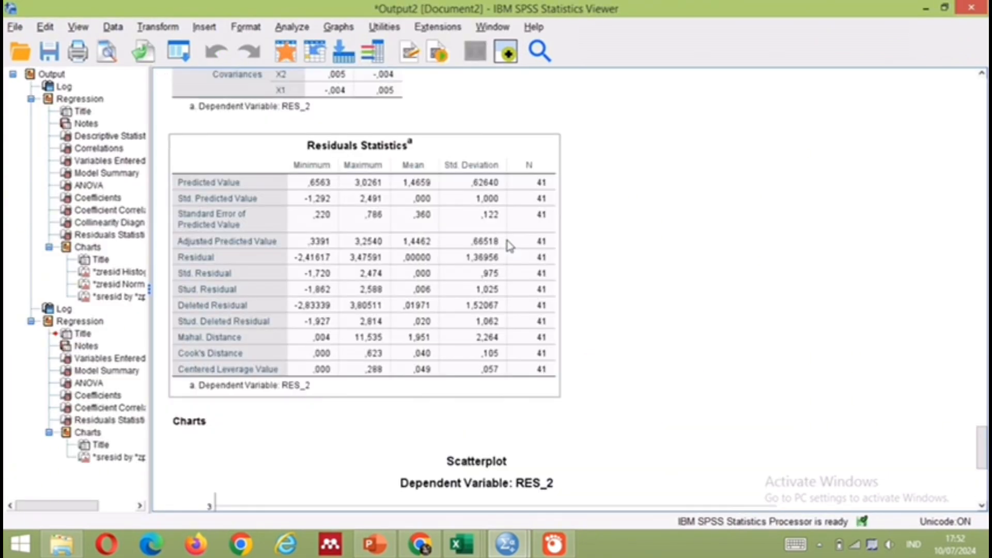
# Step: Look over the RES_2 scatterplot and coefficients together with the charts and opening tables of the Y regression
pyautogui.scroll(10, 509, 246)
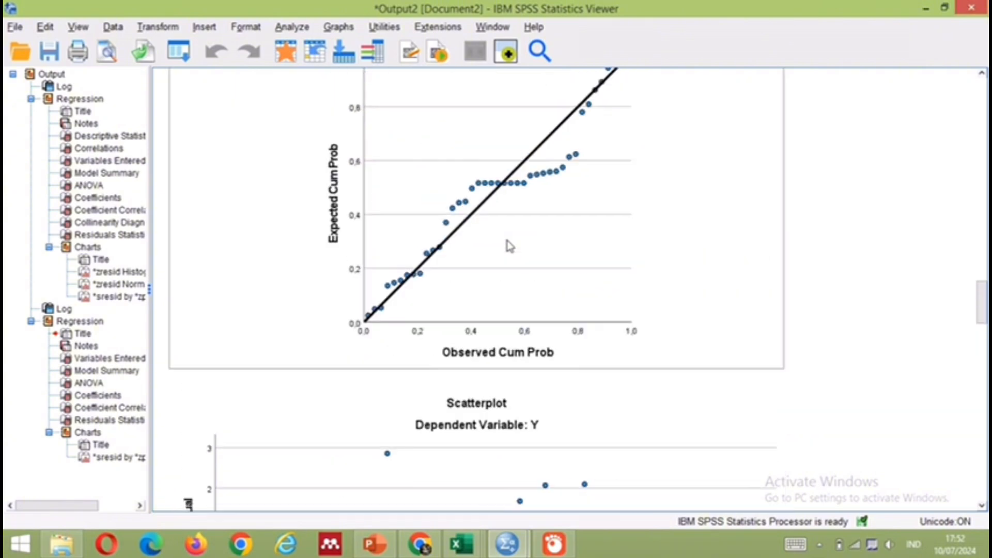
pyautogui.scroll(-16, 509, 246)
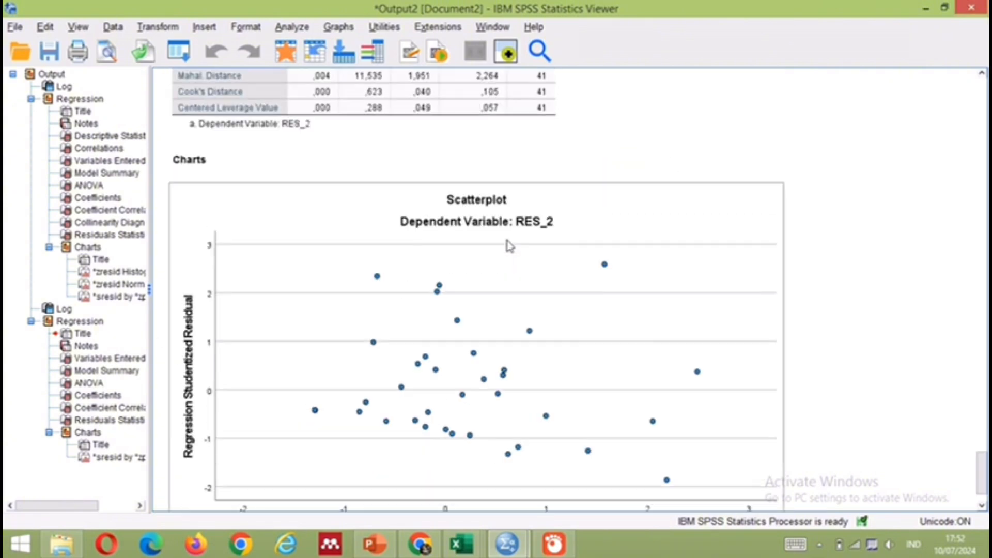
pyautogui.rightClick(510, 245)
pyautogui.scroll(10, 510, 246)
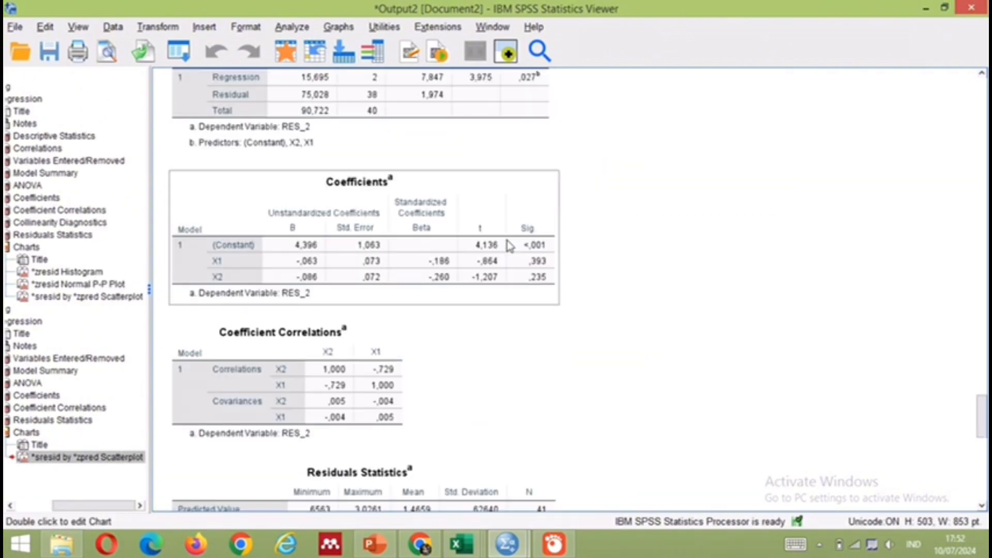
pyautogui.scroll(15, 510, 246)
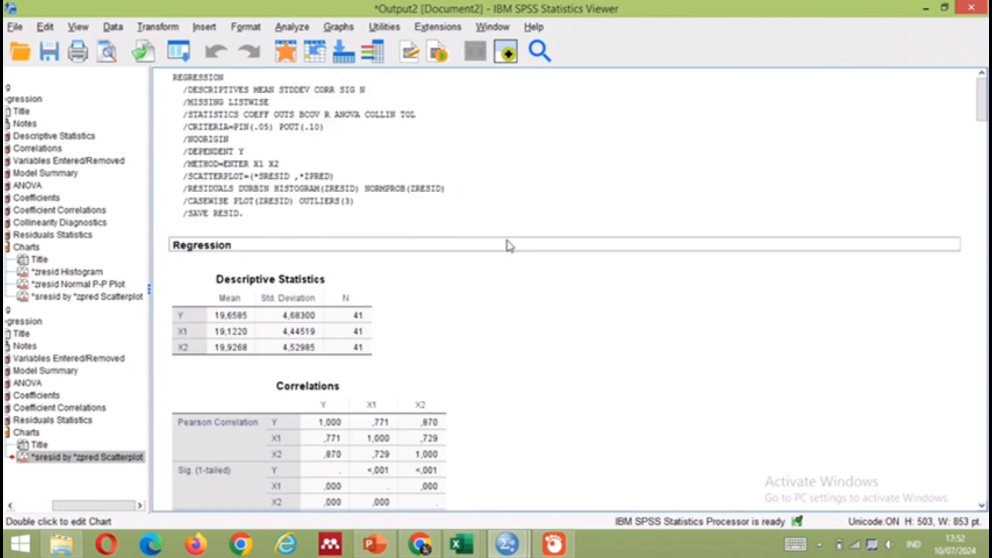
pyautogui.scroll(-5, 510, 245)
pyautogui.scroll(-15, 509, 246)
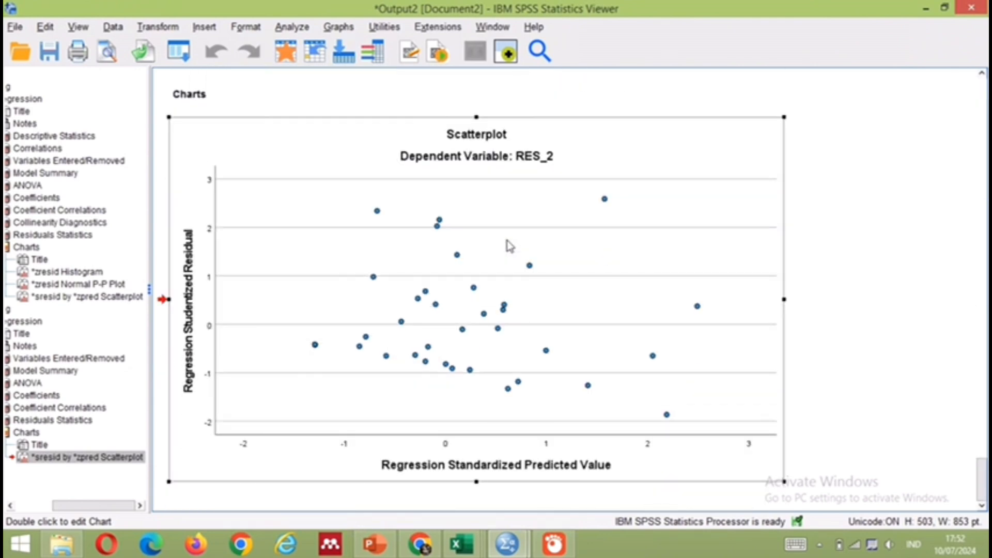
# Step: Examine the RES_2 regression's residual statistics, coefficients, ANOVA, model summary and syntax log, plus the residual histogram for Y
pyautogui.scroll(8, 510, 246)
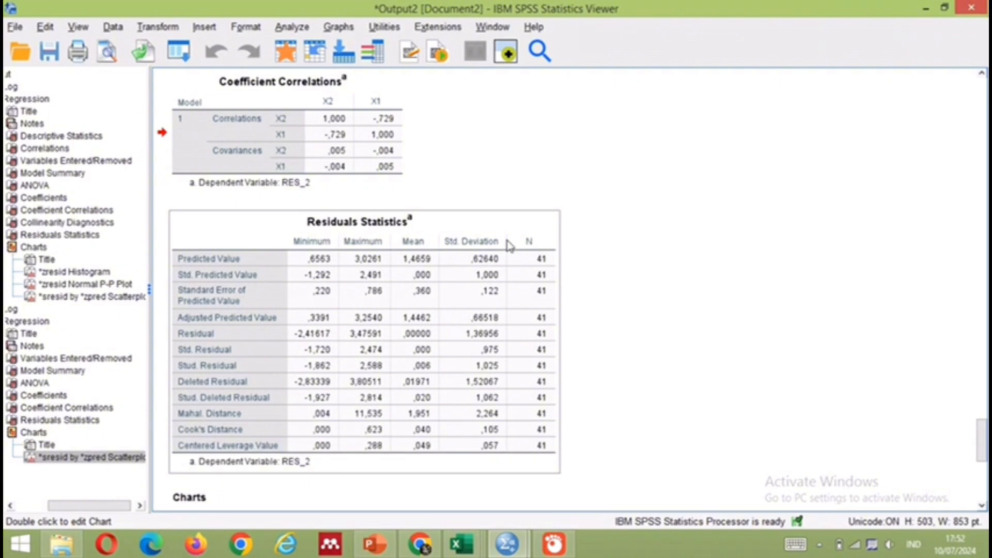
pyautogui.scroll(3, 509, 246)
pyautogui.scroll(3, 510, 246)
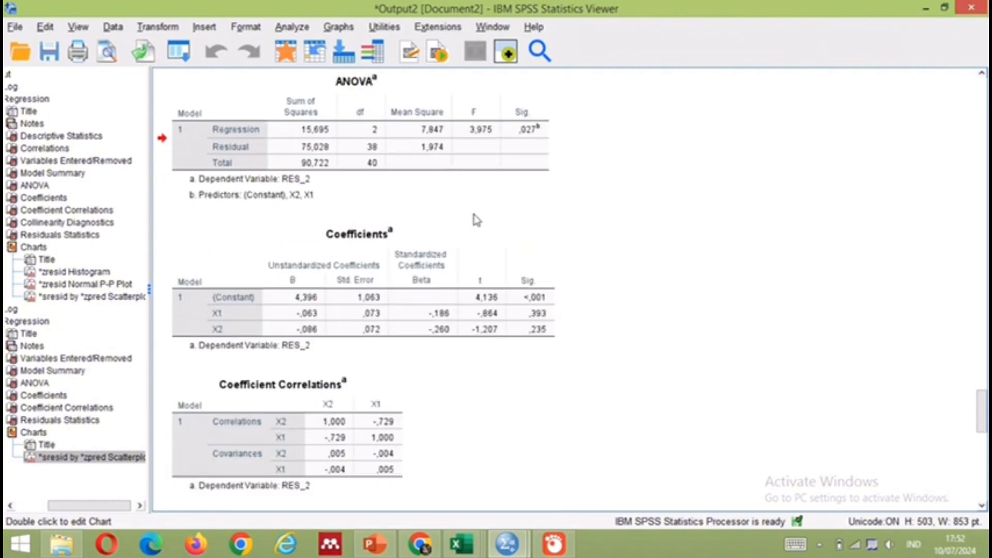
pyautogui.scroll(2, 476, 220)
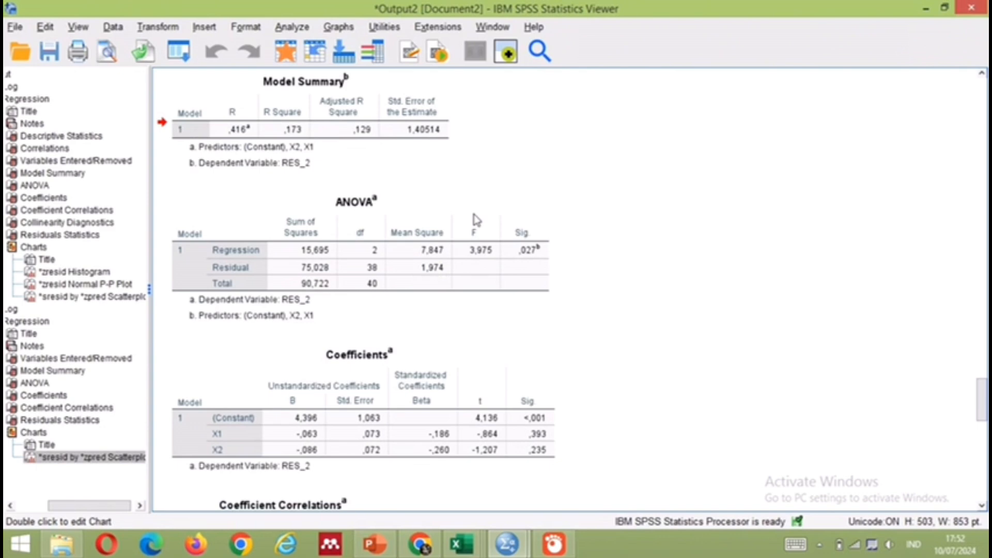
pyautogui.scroll(5, 476, 220)
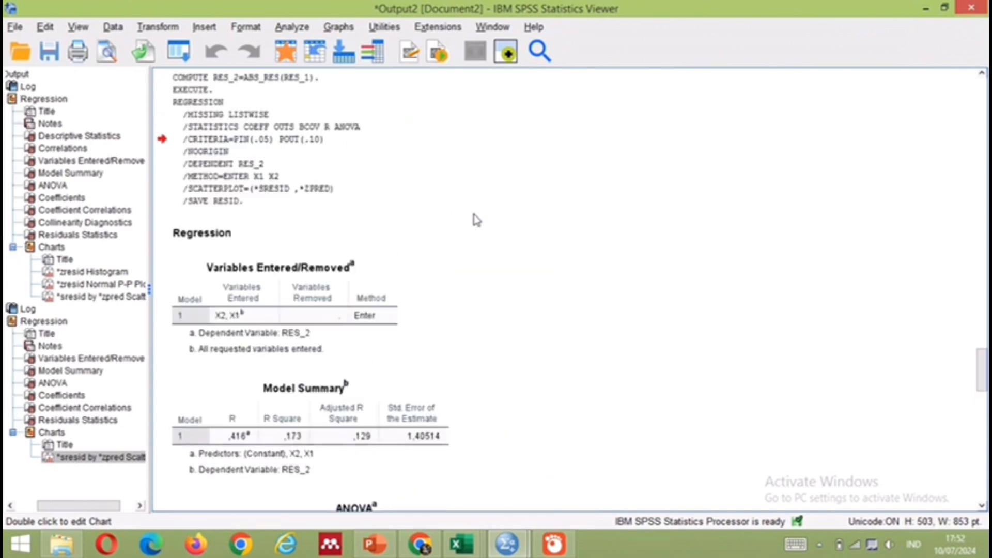
pyautogui.scroll(20, 476, 220)
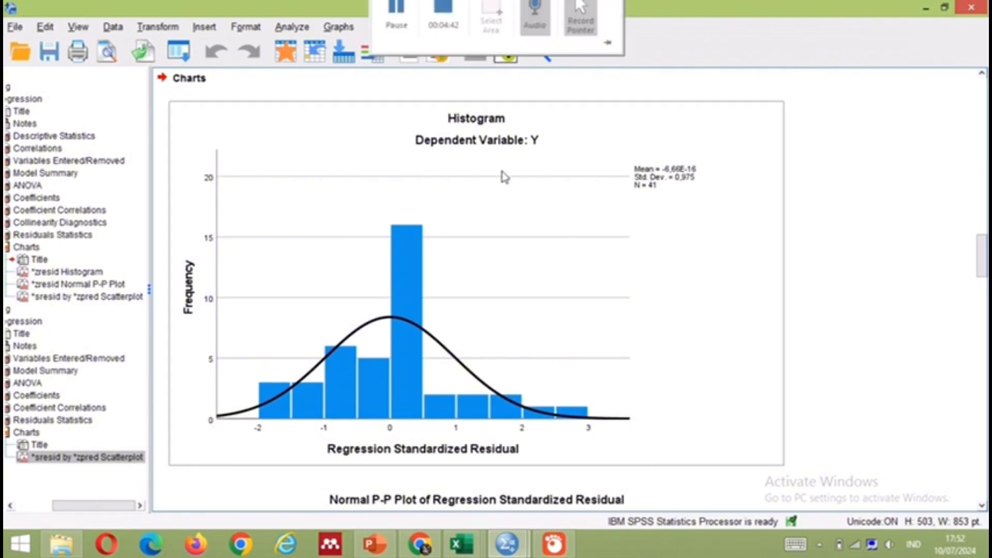
pyautogui.scroll(-20, 505, 177)
pyautogui.scroll(-10, 505, 177)
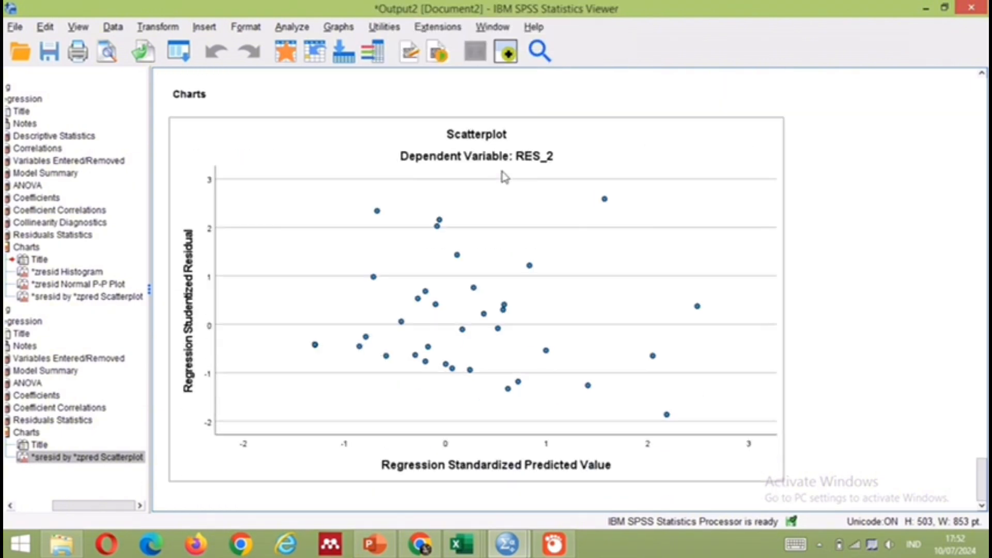
# Step: Review the RES_2 regression tables again, along with the Y regression's collinearity diagnostics, VIF values, ANOVA, correlations and descriptive statistics
pyautogui.scroll(5, 506, 161)
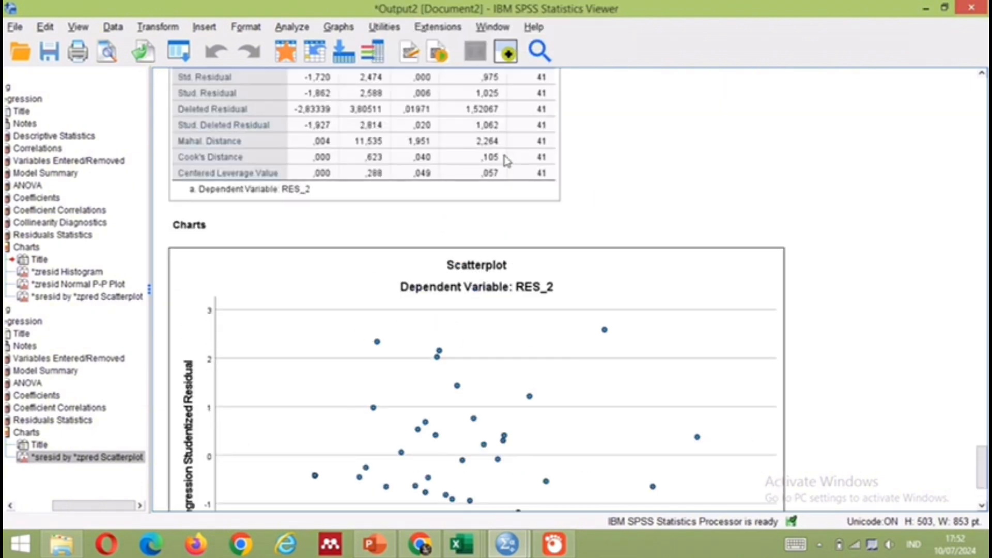
pyautogui.scroll(4, 506, 161)
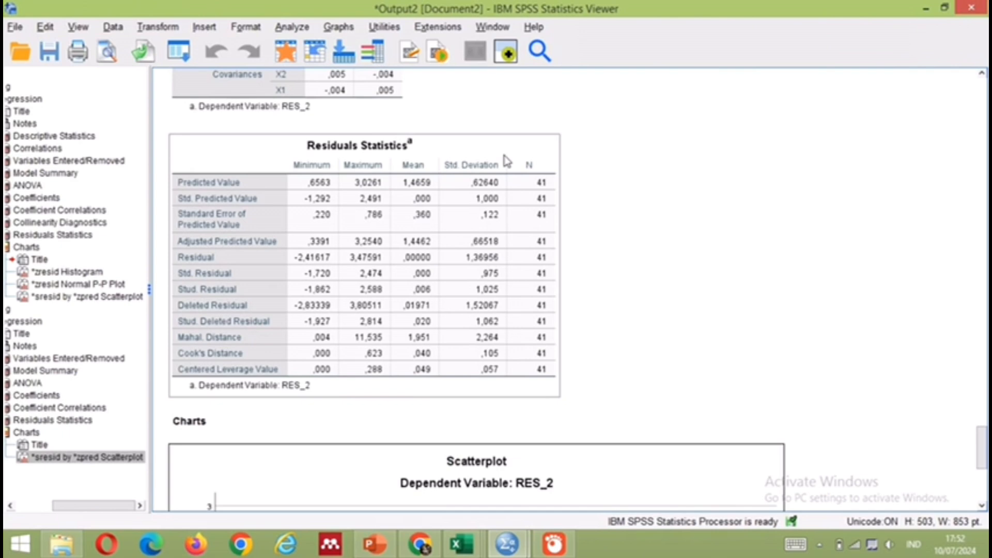
pyautogui.scroll(5, 615, 120)
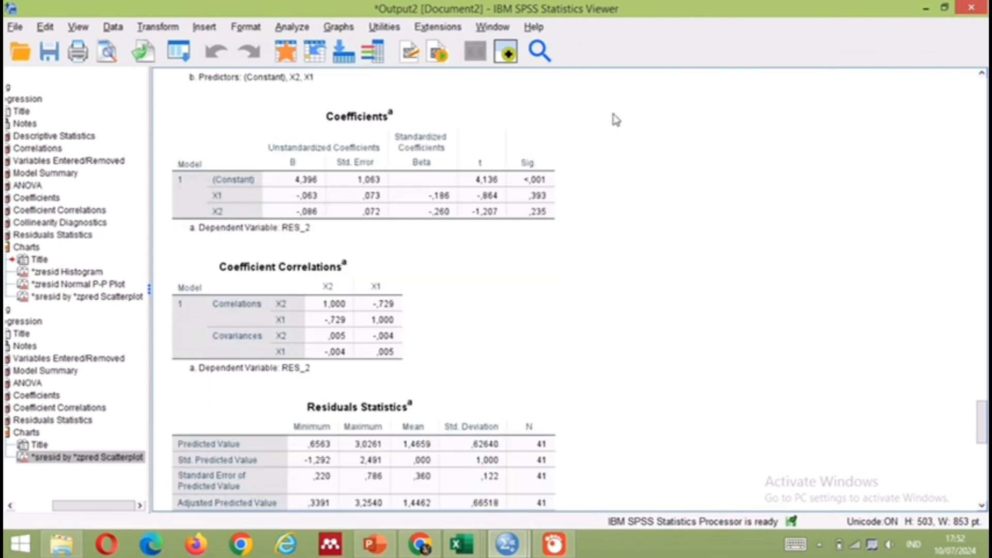
pyautogui.scroll(2, 606, 147)
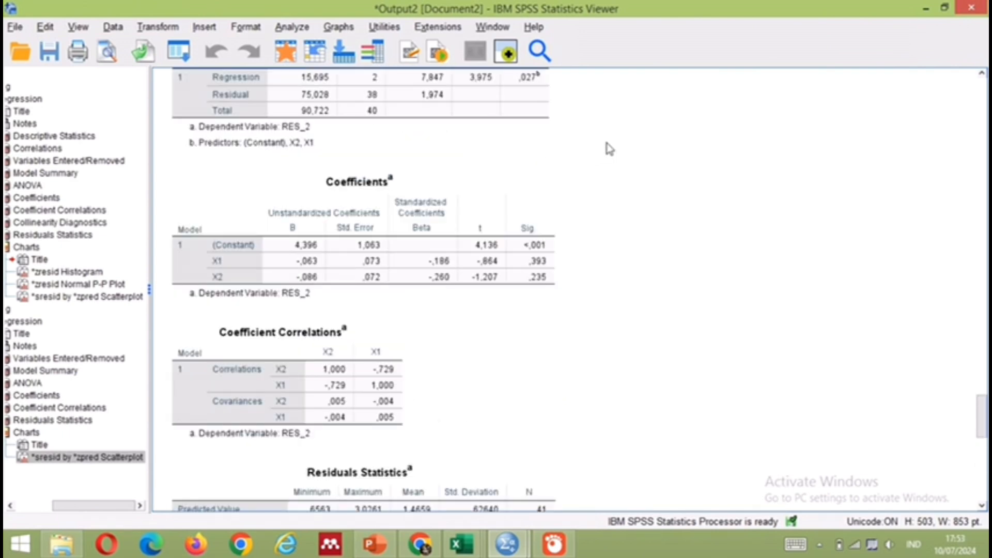
pyautogui.scroll(2, 608, 147)
pyautogui.scroll(5, 608, 147)
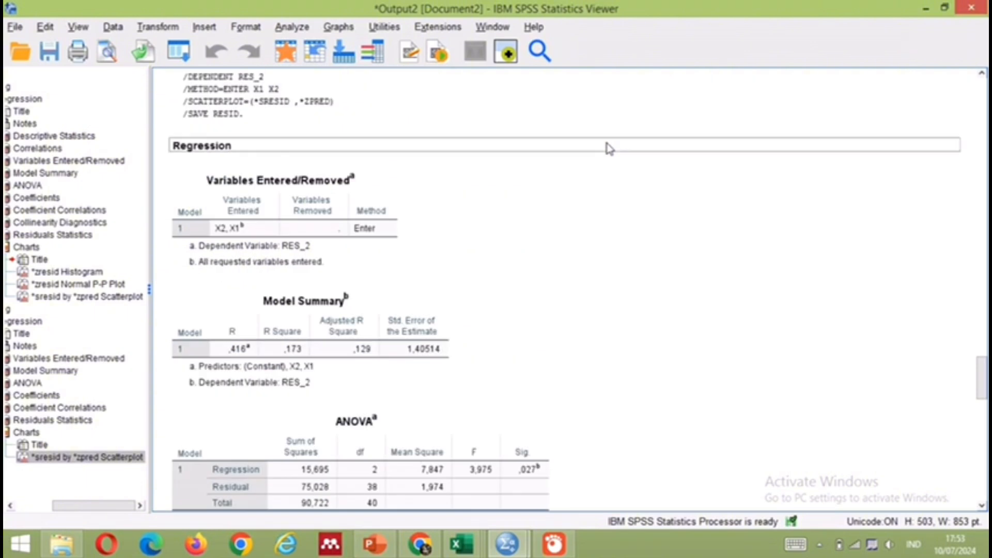
pyautogui.scroll(20, 609, 148)
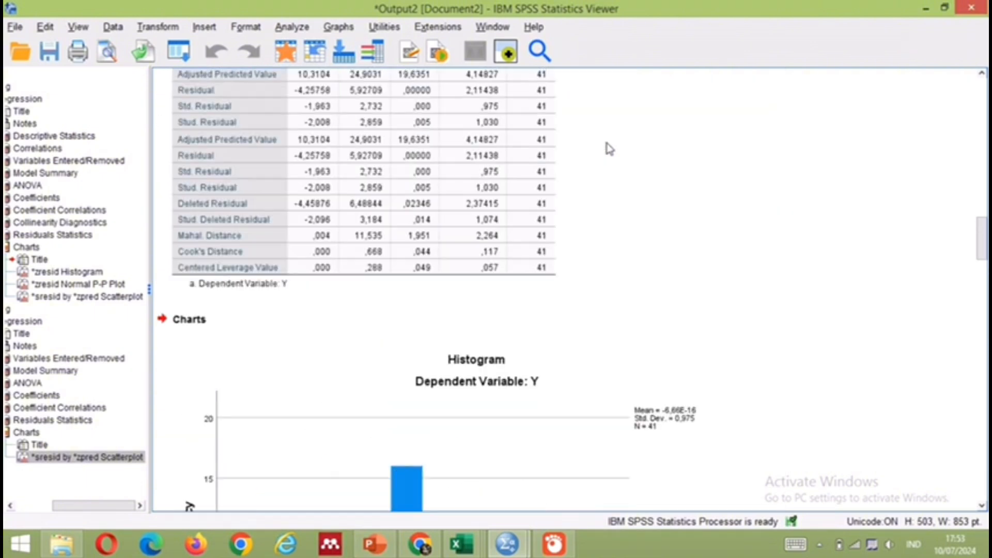
pyautogui.scroll(3, 609, 148)
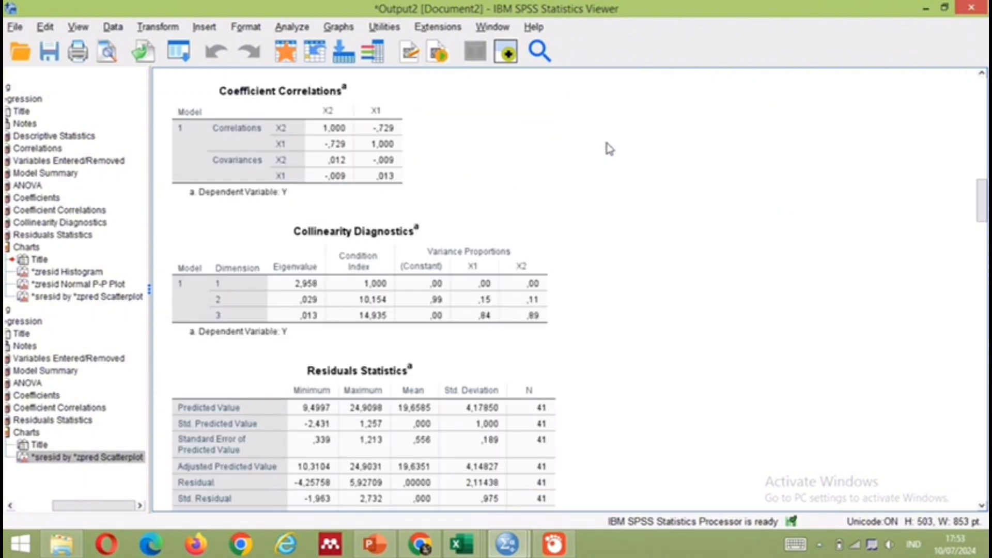
pyautogui.scroll(6, 608, 192)
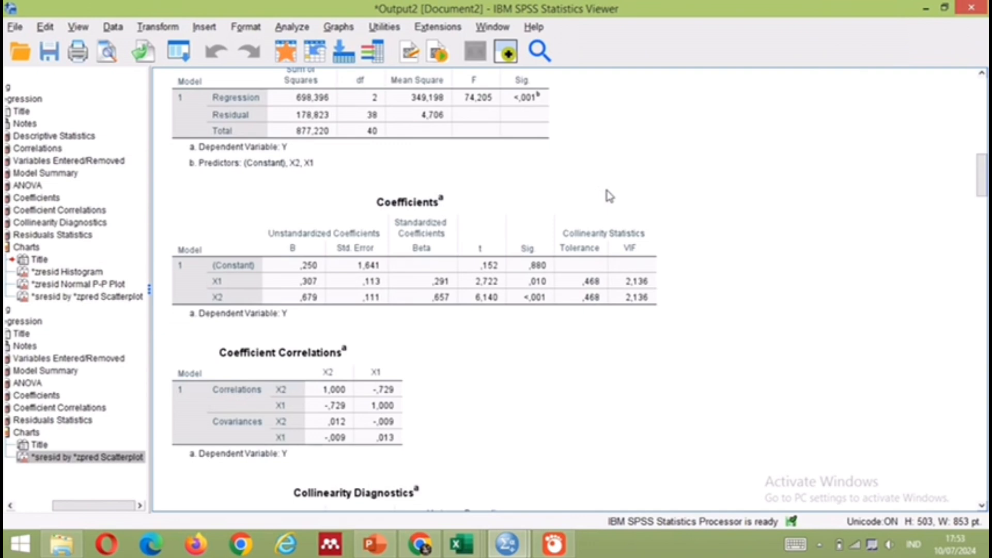
pyautogui.scroll(15, 607, 192)
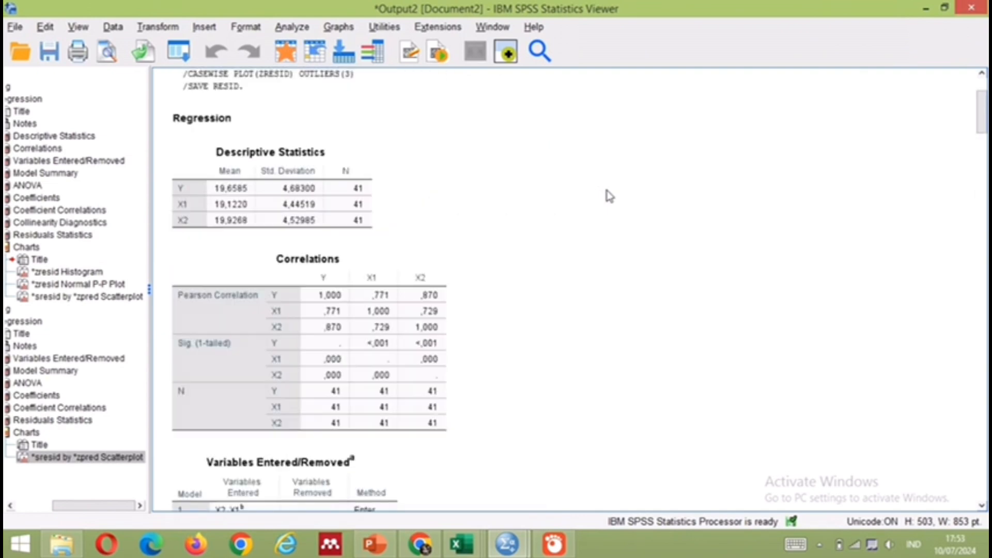
pyautogui.scroll(3, 607, 195)
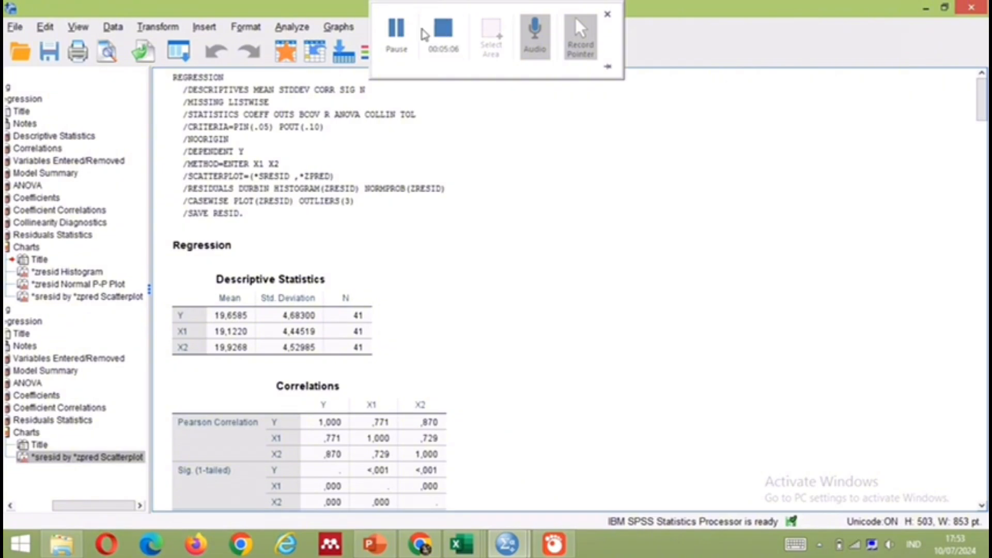
pyautogui.click(443, 32)
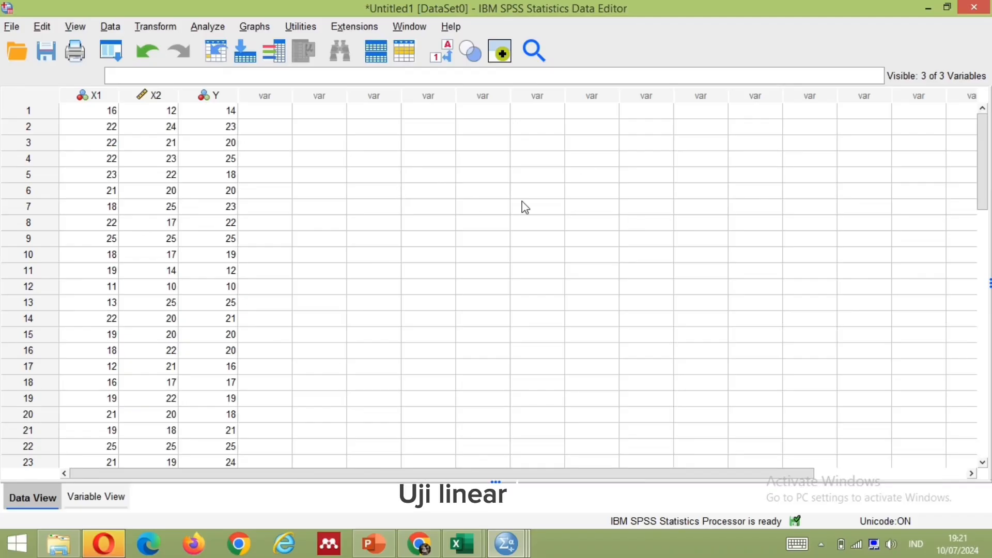
# Step: From the Data Editor, start a Linear Regression with AGRESIVITAS [Y] as dependent and X1 and X2 as predictors, using the Enter method
pyautogui.click(205, 29)
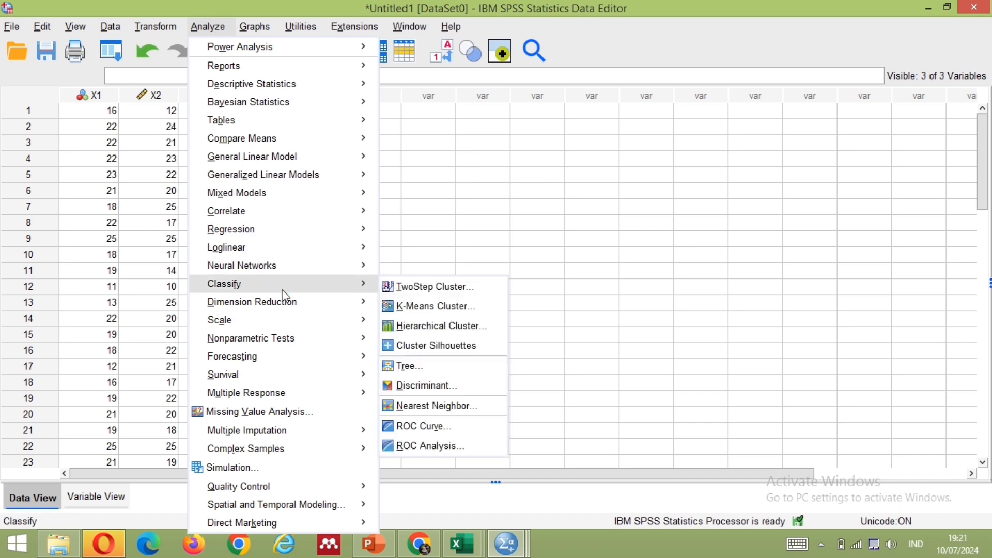
pyautogui.moveTo(288, 244)
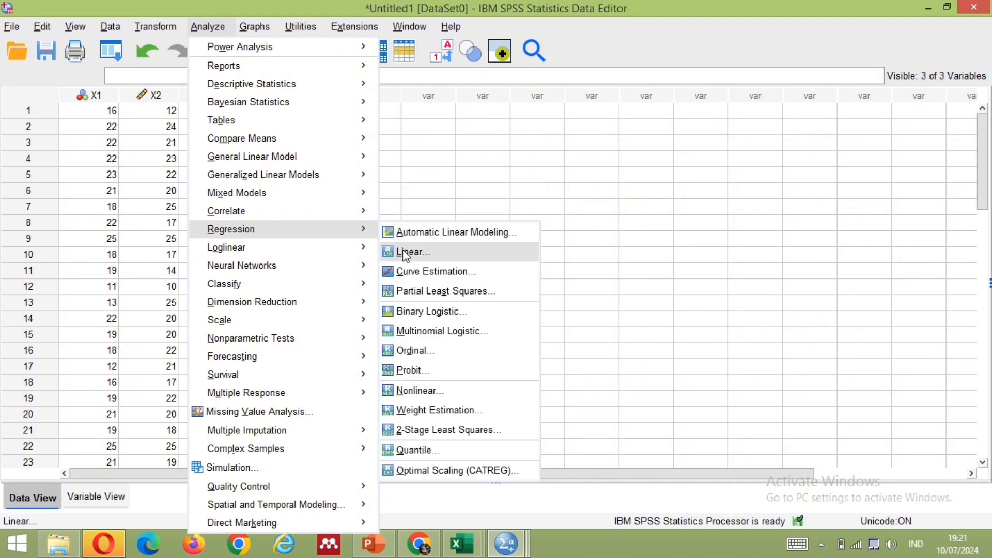
pyautogui.click(407, 253)
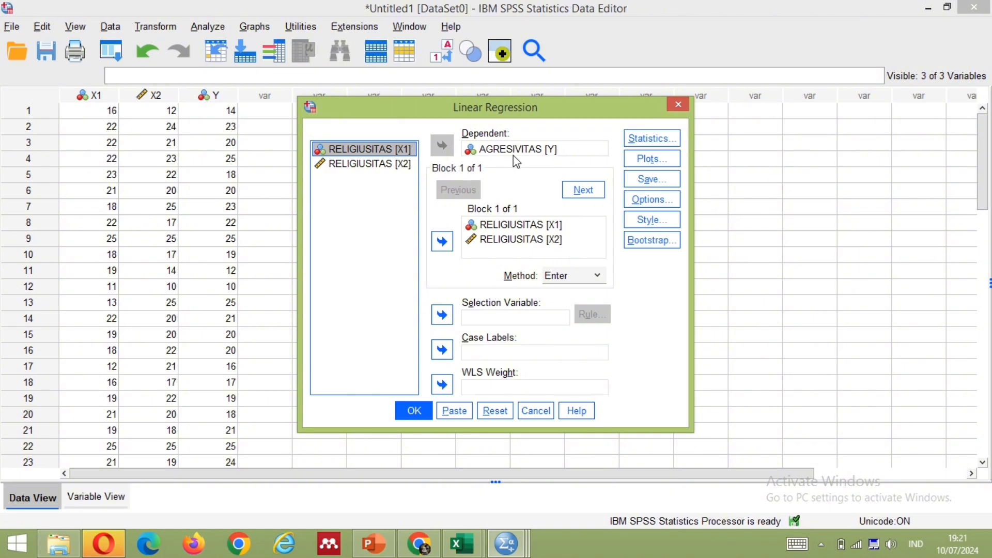
pyautogui.click(640, 212)
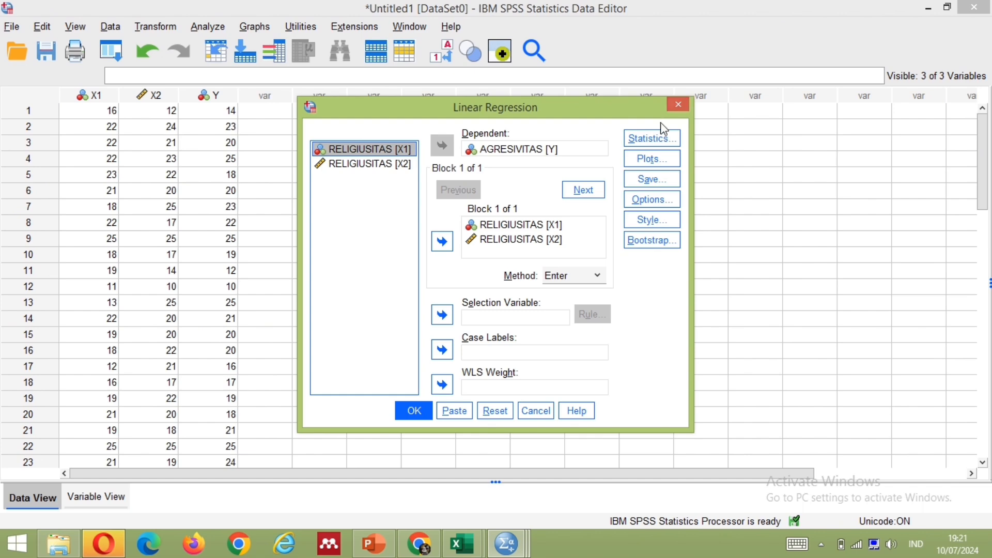
# Step: Check the regression's statistics and plot options without changing them, and run the regression of Y on X1 and X2
pyautogui.click(656, 148)
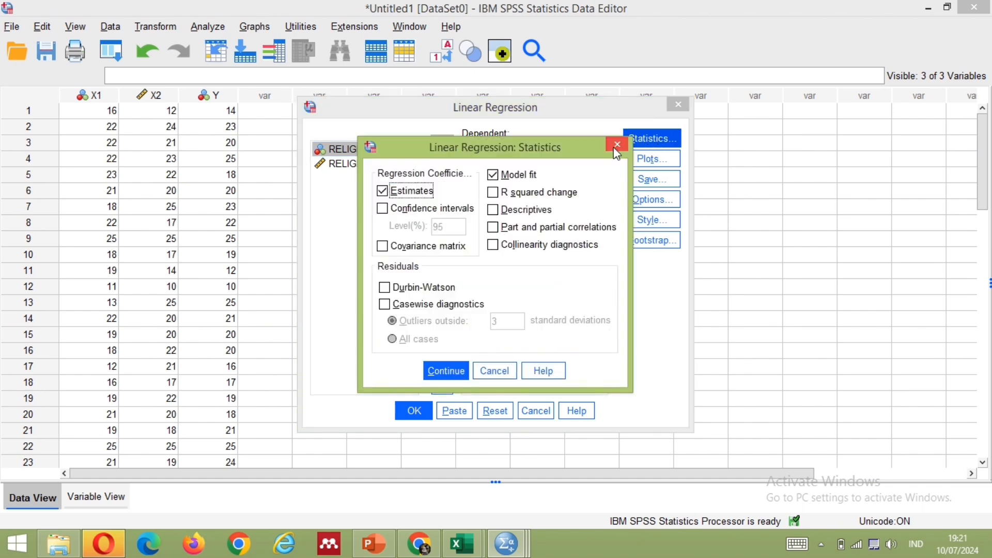
pyautogui.click(614, 148)
pyautogui.click(653, 158)
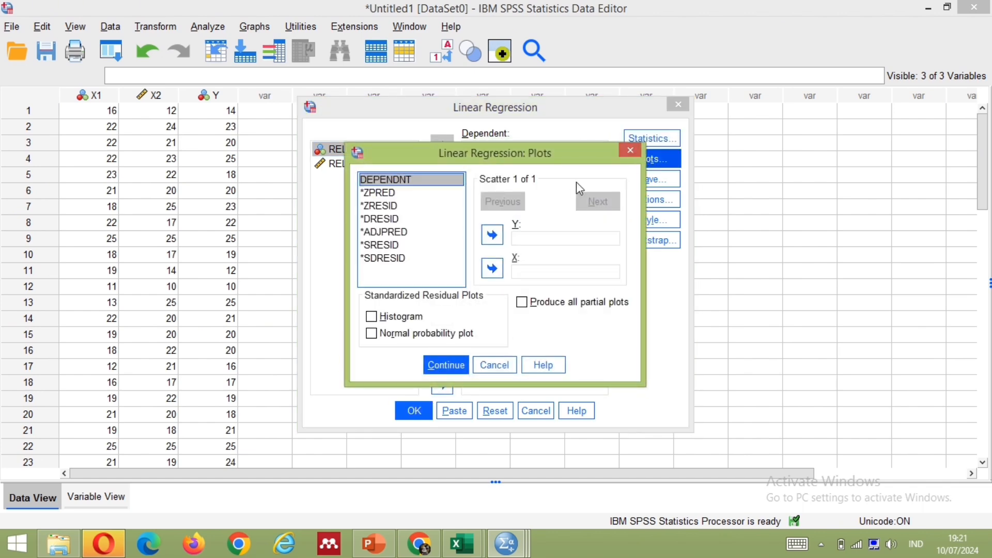
pyautogui.click(631, 150)
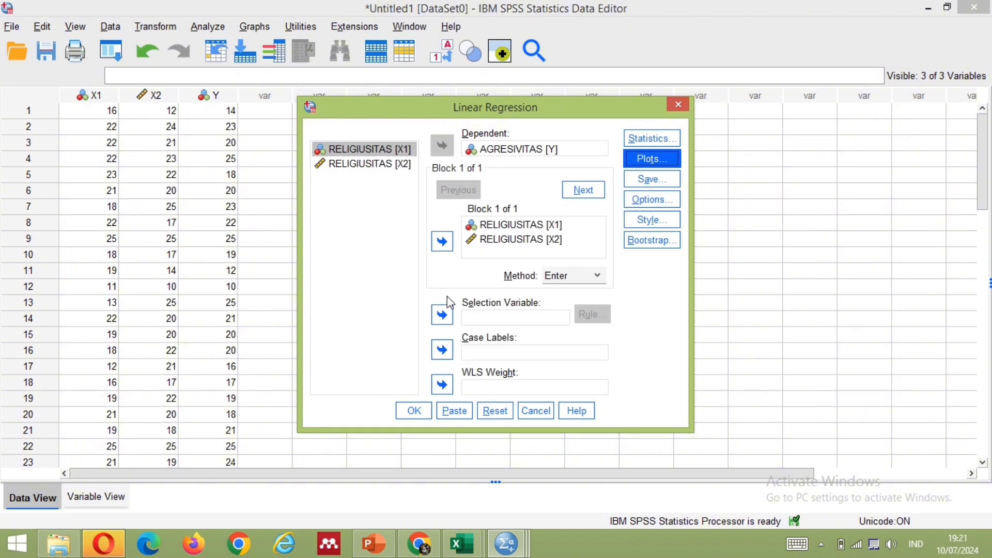
pyautogui.click(409, 410)
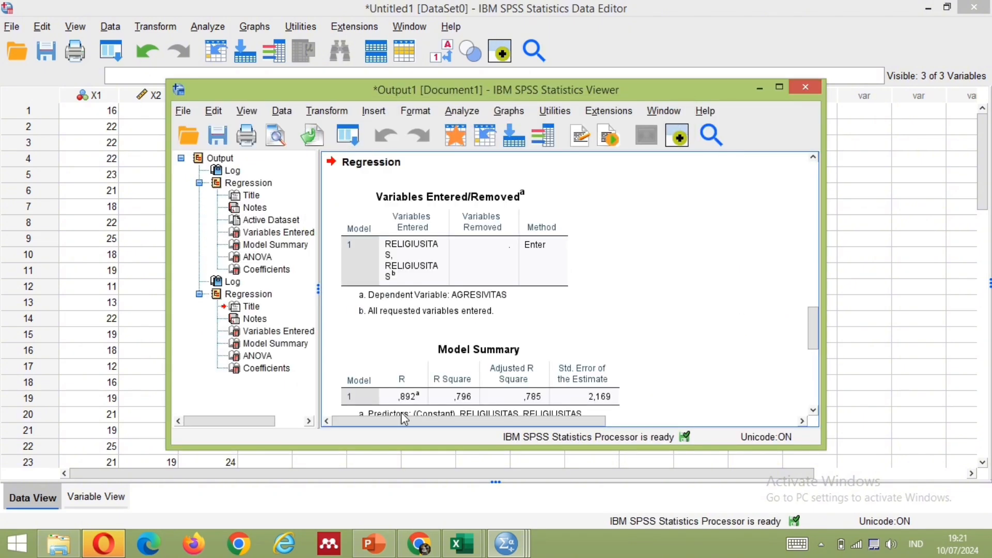
# Step: Examine the new regression's syntax log, Variables Entered/Removed, Model Summary, ANOVA and Coefficients tables, and maximize the output window
pyautogui.scroll(-5, 618, 326)
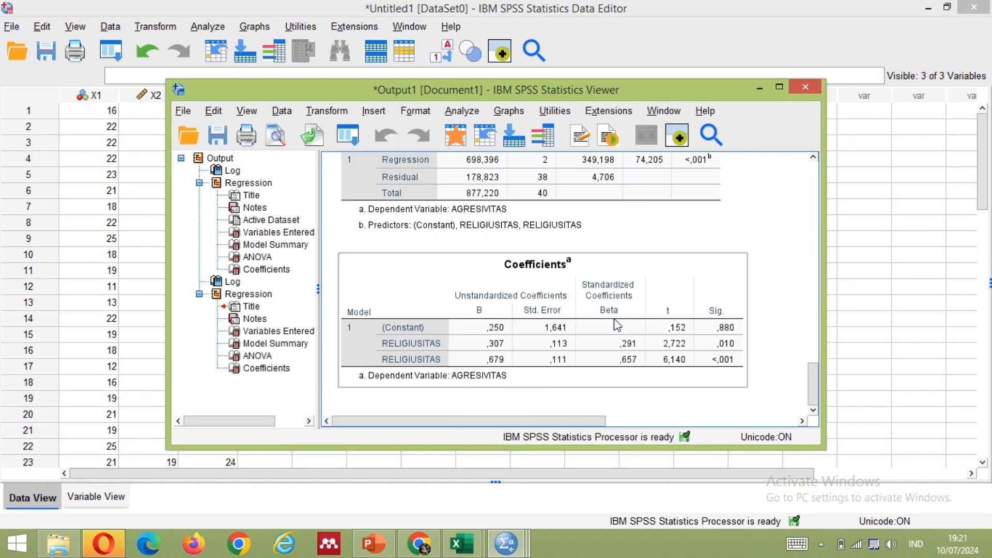
pyautogui.scroll(6, 618, 326)
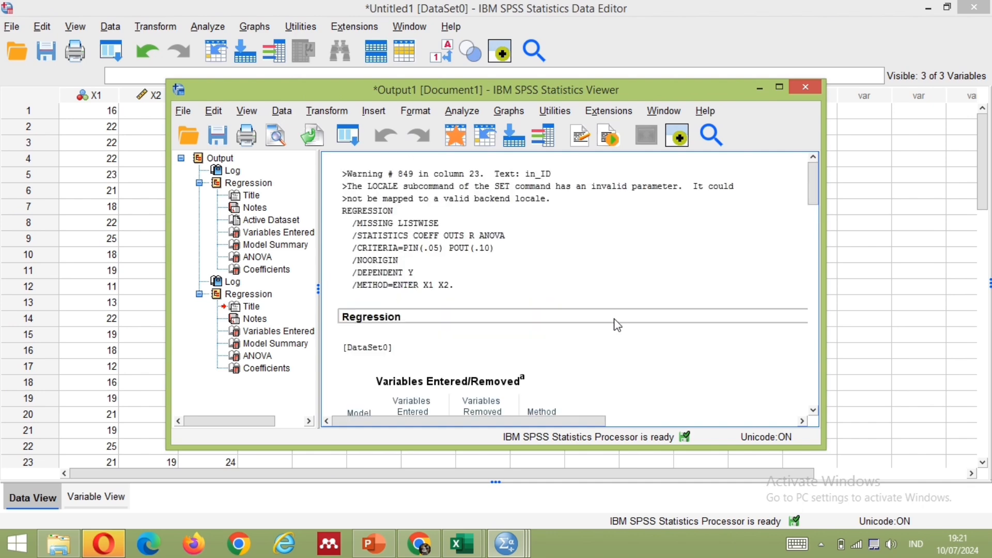
pyautogui.scroll(3, 618, 325)
pyautogui.scroll(-2, 616, 323)
pyautogui.rightClick(615, 322)
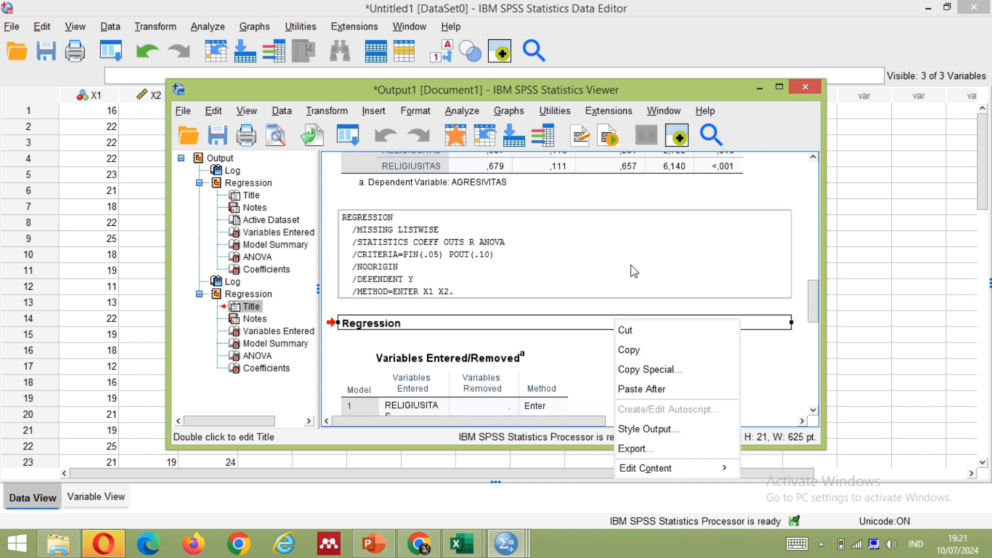
pyautogui.click(634, 271)
pyautogui.scroll(-5, 609, 338)
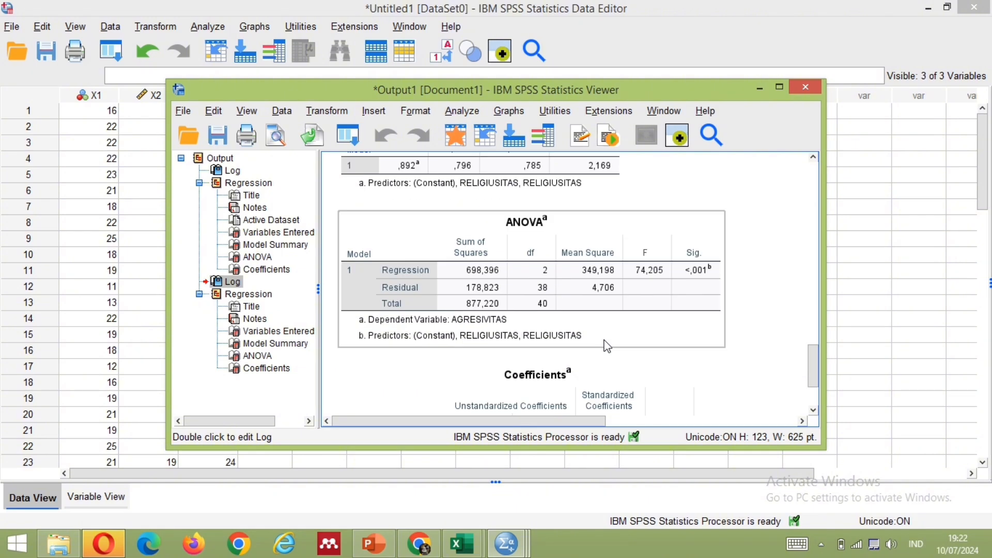
pyautogui.scroll(-2, 607, 347)
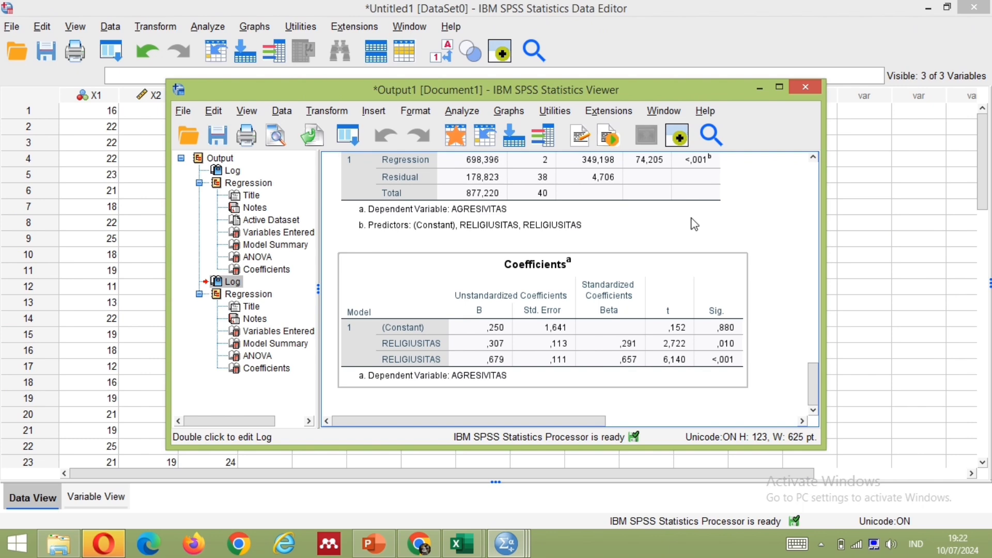
pyautogui.scroll(5, 657, 223)
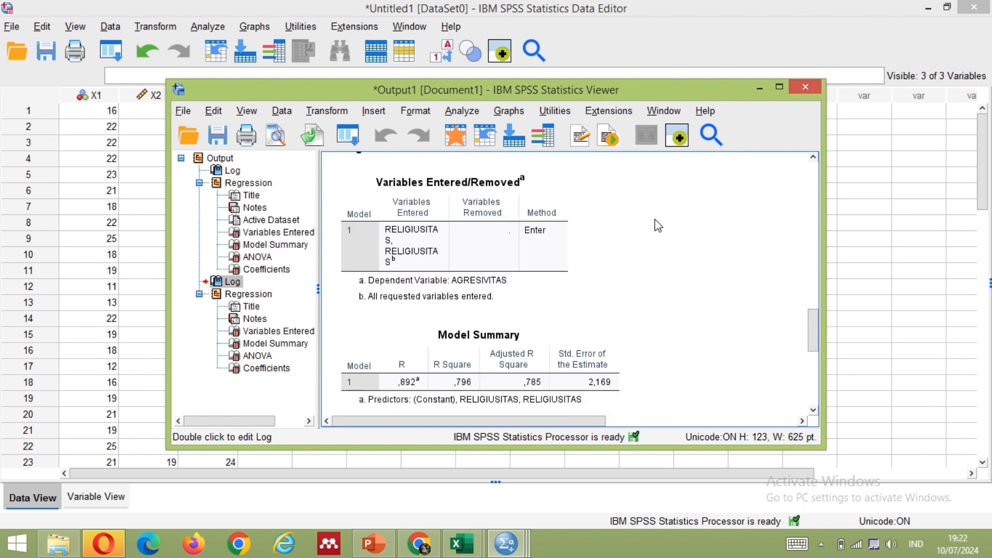
pyautogui.scroll(3, 658, 226)
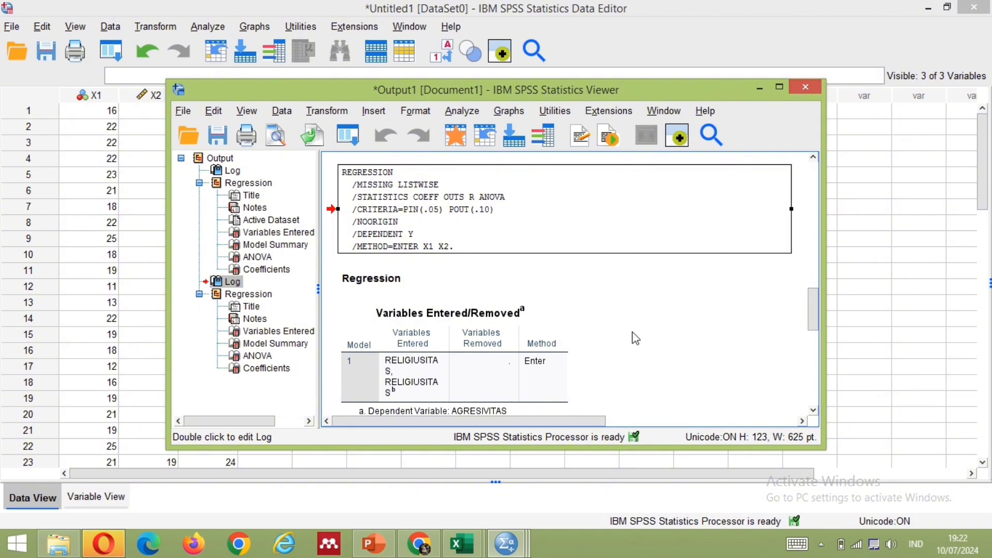
pyautogui.scroll(-8, 635, 338)
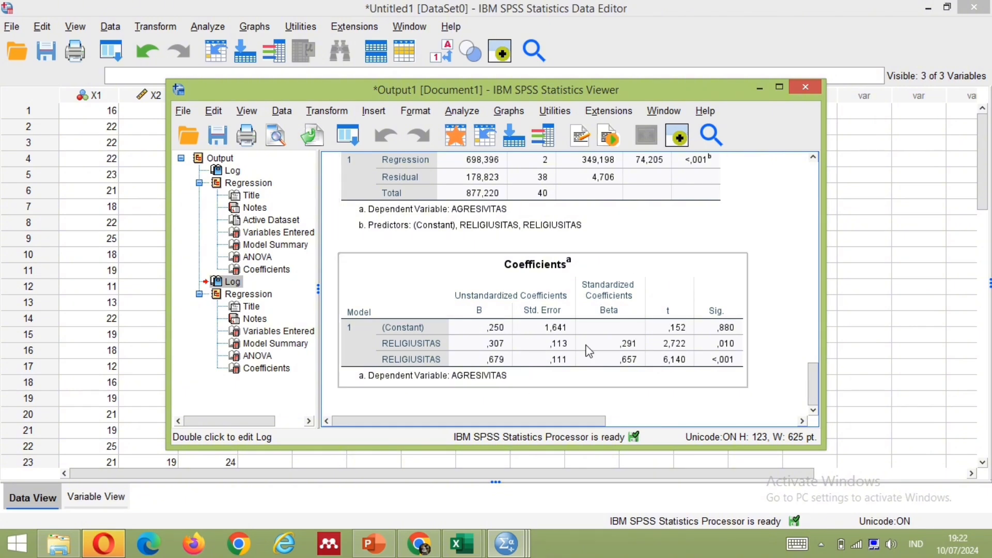
pyautogui.click(777, 90)
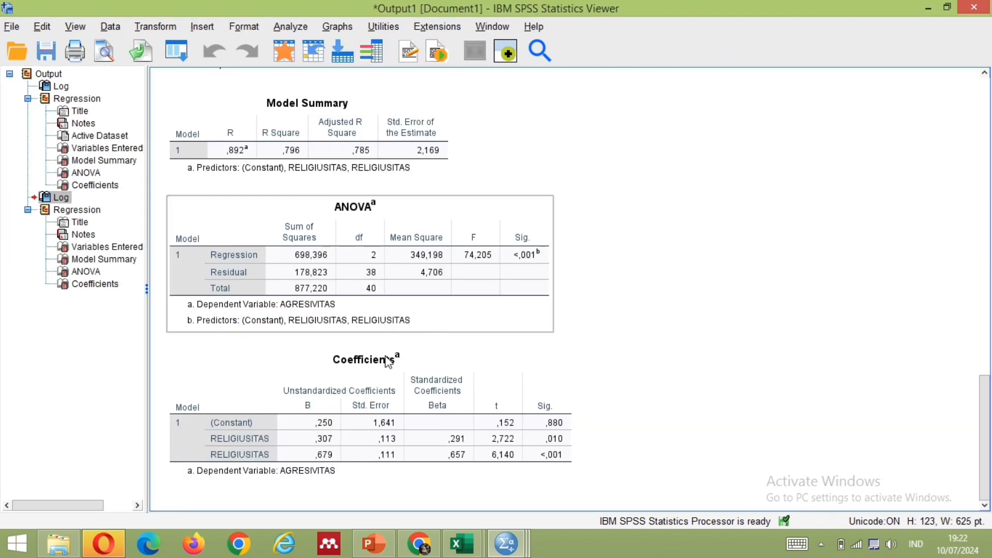